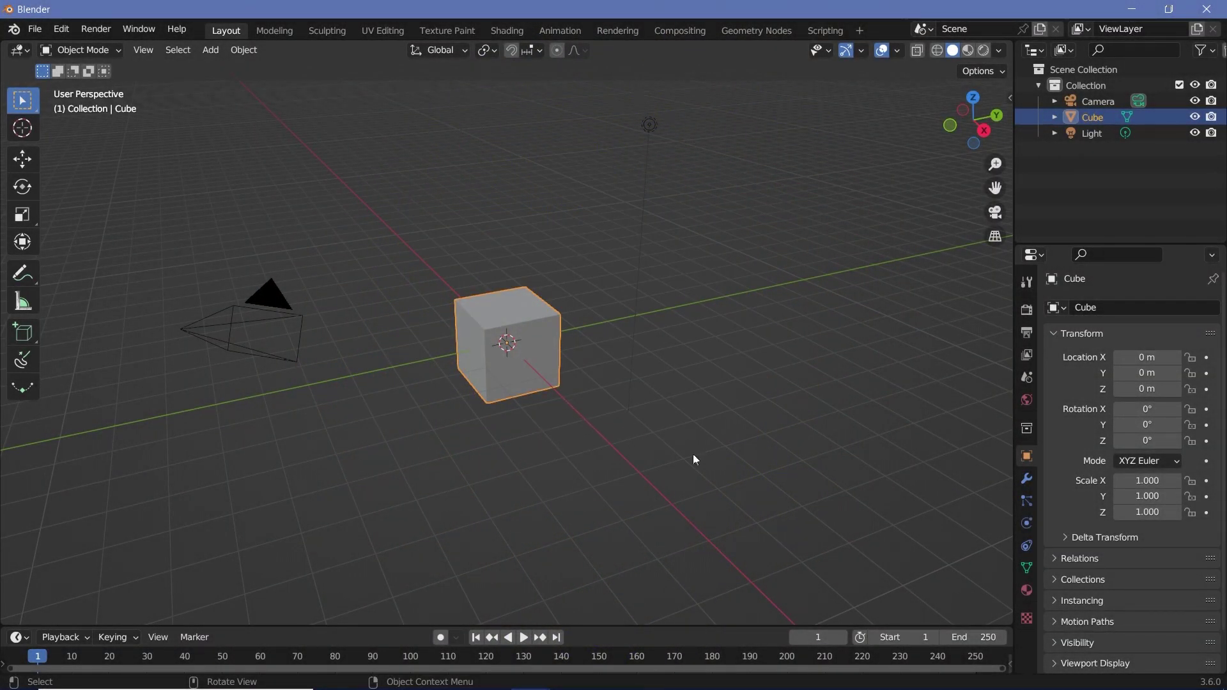
- Split the 3D viewport horizontally, switch the lower area to the Geometry Node Editor, and create a new node tree for the cube
drag(1002, 615, 904, 322)
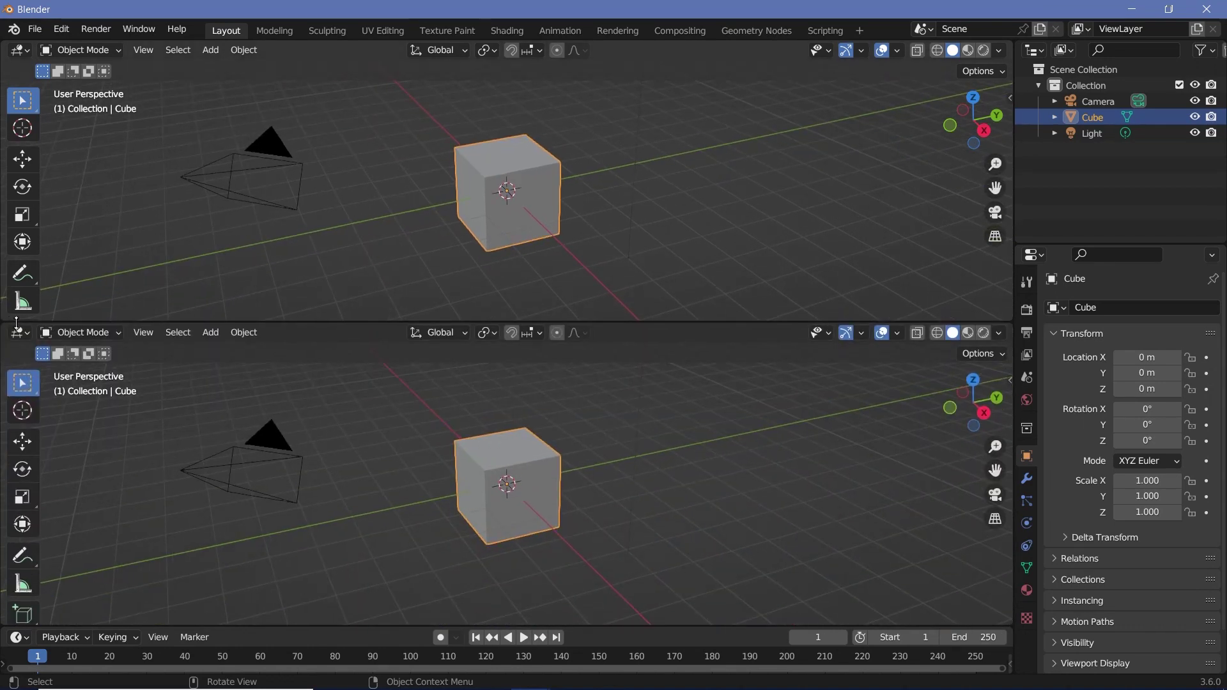
click(20, 332)
click(61, 463)
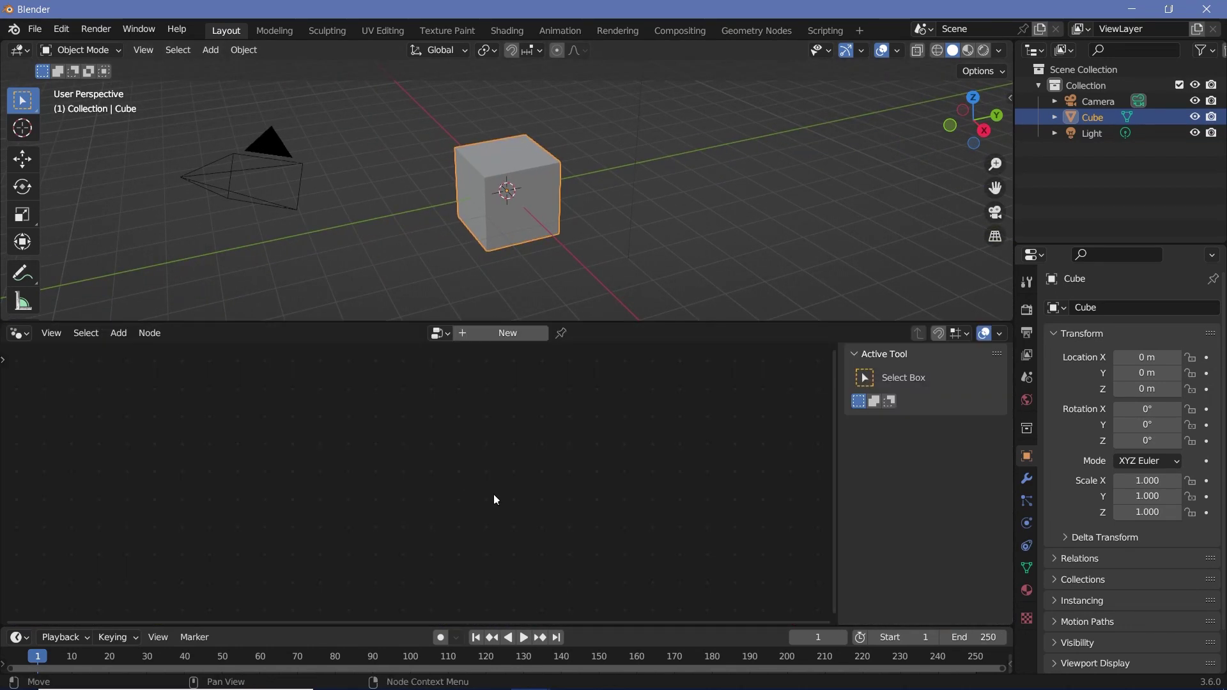
click(509, 334)
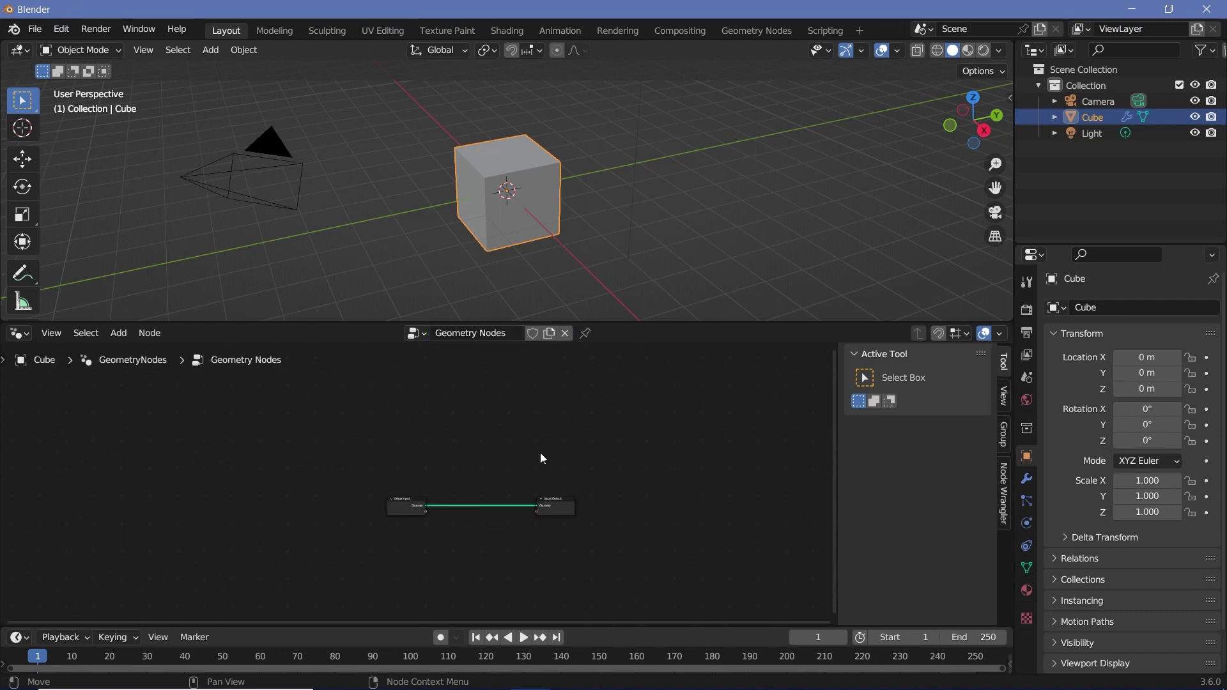
- Delete the Group Input node from the cube's geometry node tree
scroll(441, 447, up, 5)
click(380, 544)
key(x)
middle_drag(486, 192, 627, 151)
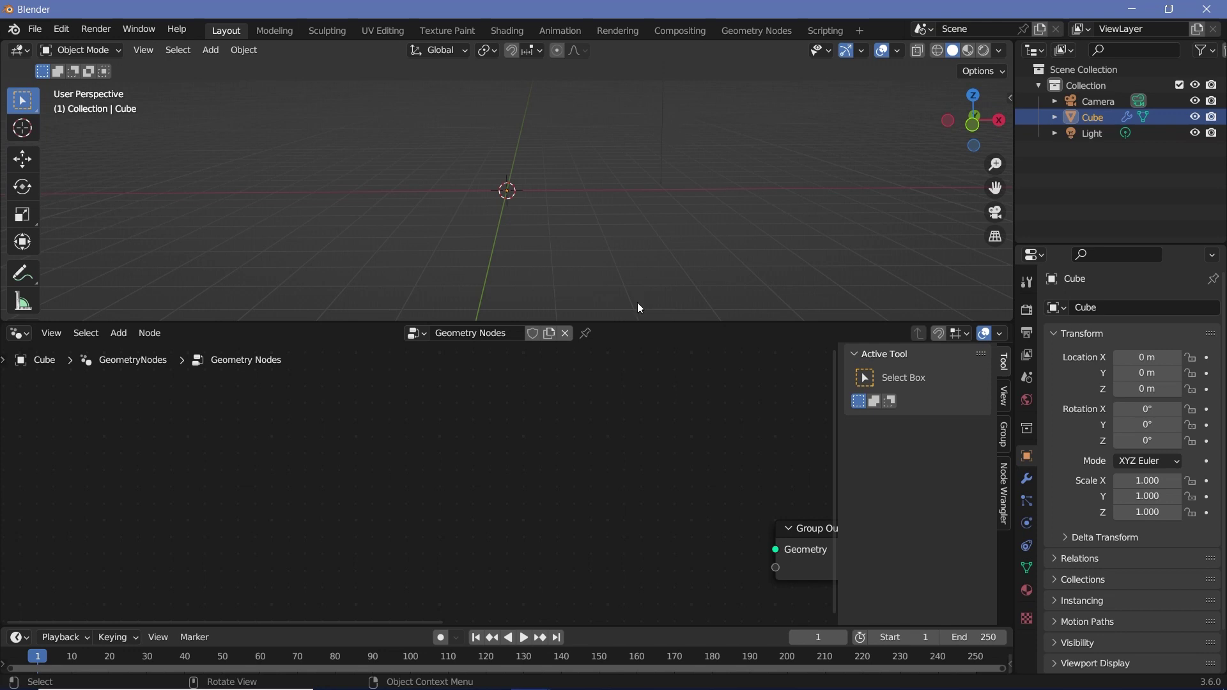
- Add a Curve Circle node and connect its Curve output to the Group Output's Geometry input
key(shift+a)
click(494, 362)
text(curve c)
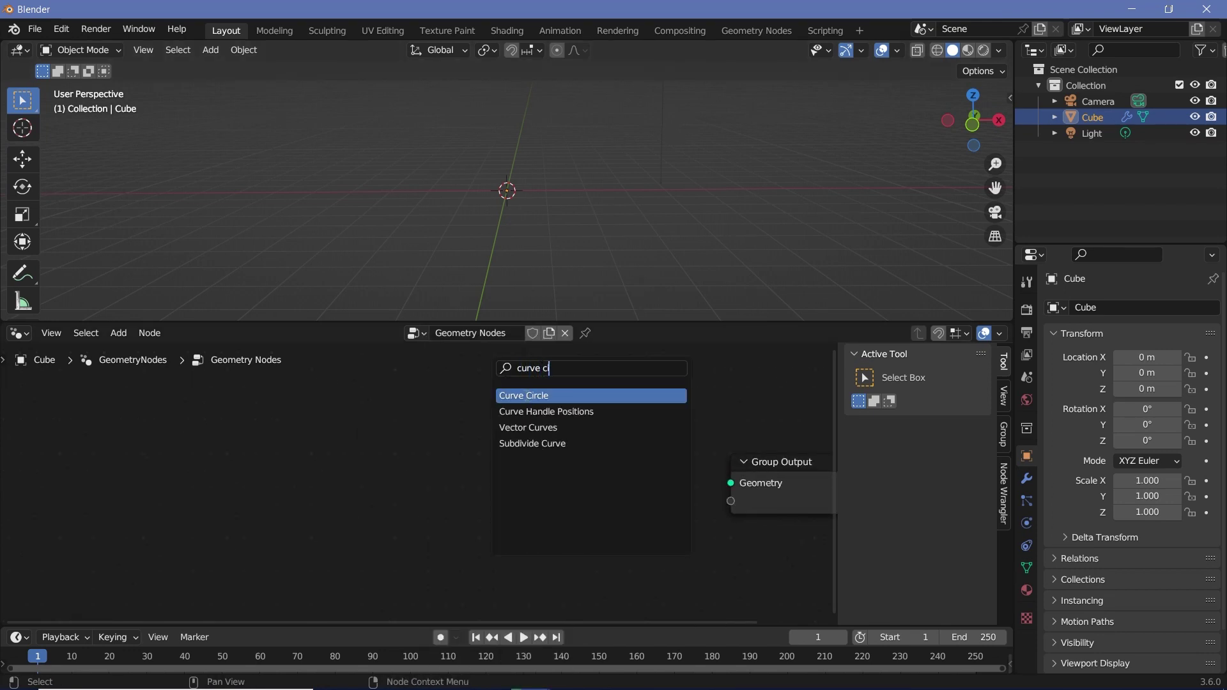
key(Return)
click(243, 441)
drag(293, 454, 746, 481)
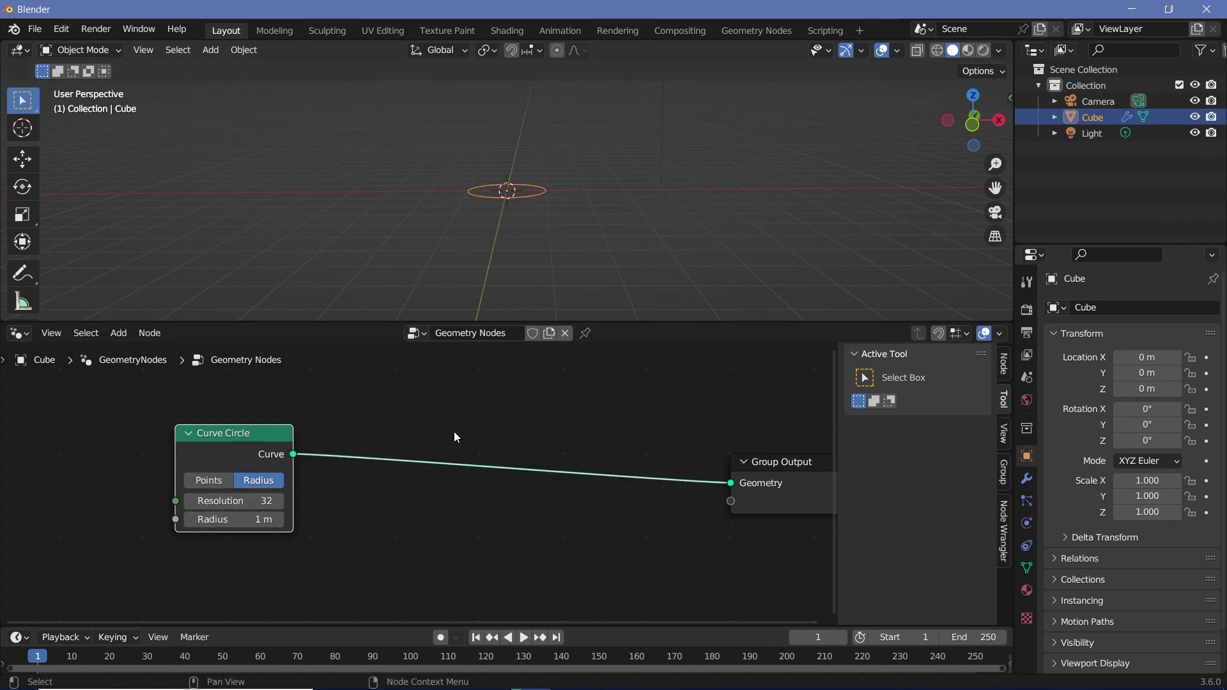
- Insert a Transform Geometry node between Curve Circle and Group Output, and set its X rotation to 90°
key(shift+a)
click(425, 354)
text(transform)
key(Return)
click(437, 566)
click(438, 567)
text(90)
key(Return)
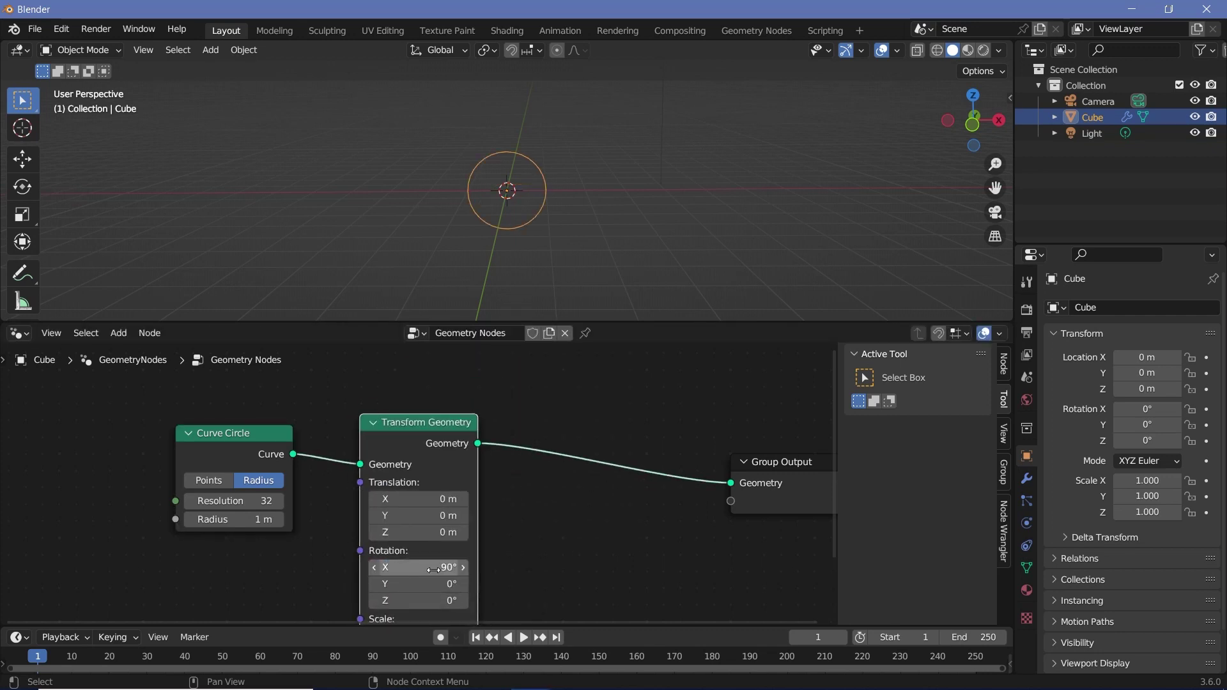
- Insert a Curve to Points node after Transform Geometry and set its Count to 32
drag(189, 442, 48, 415)
drag(413, 443, 219, 418)
key(shift+a)
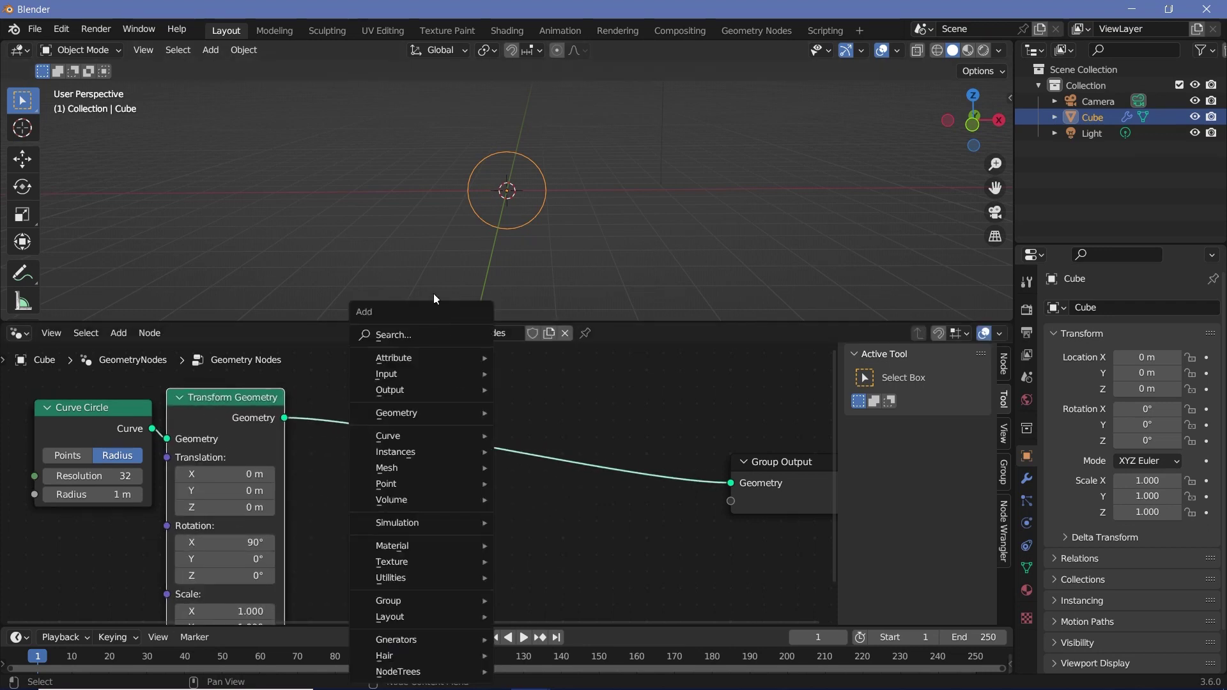
click(434, 328)
text(curve to pon)
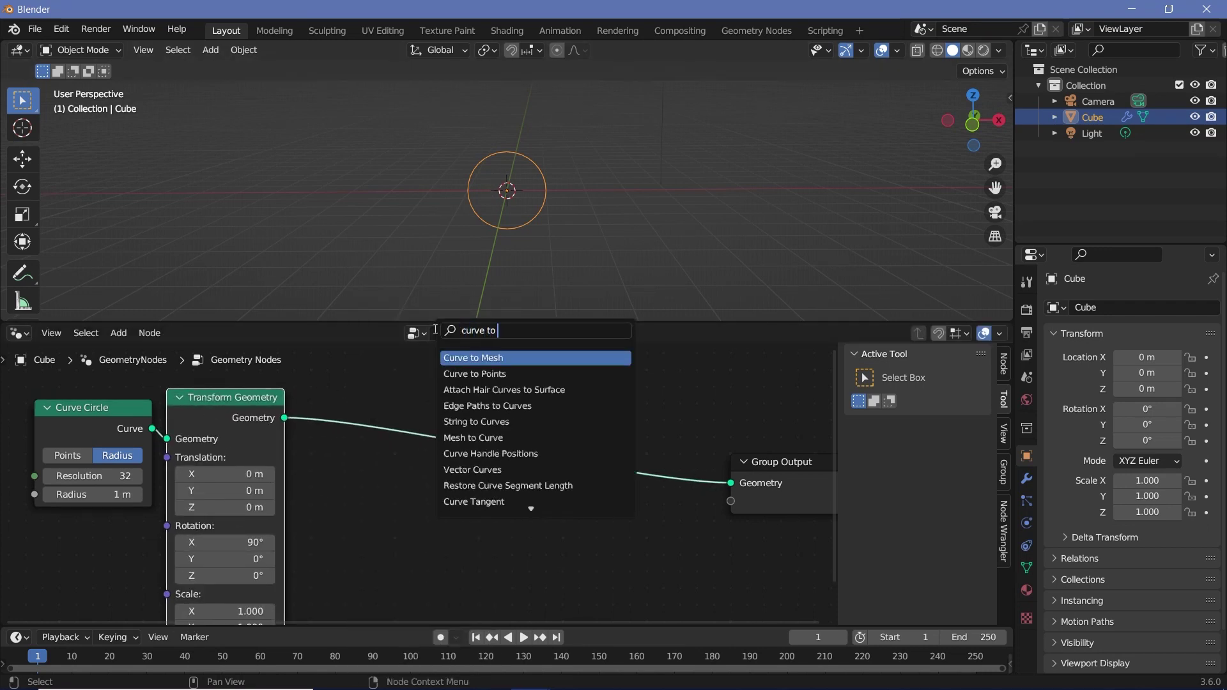
click(472, 358)
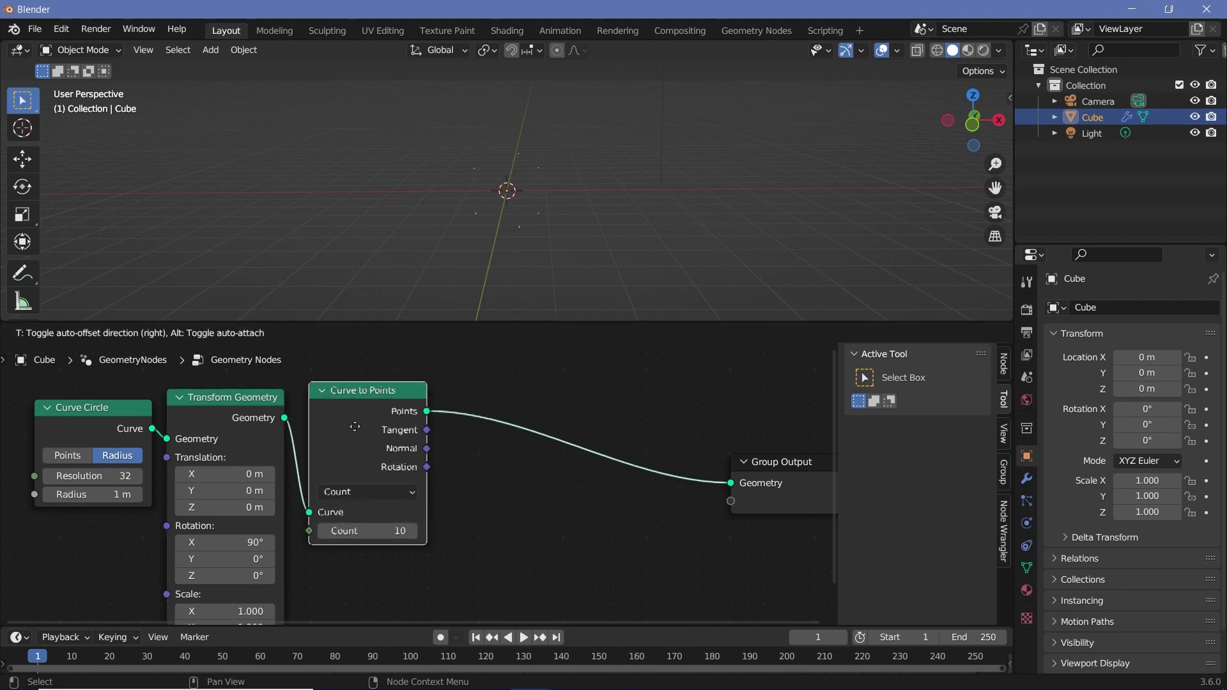
click(358, 528)
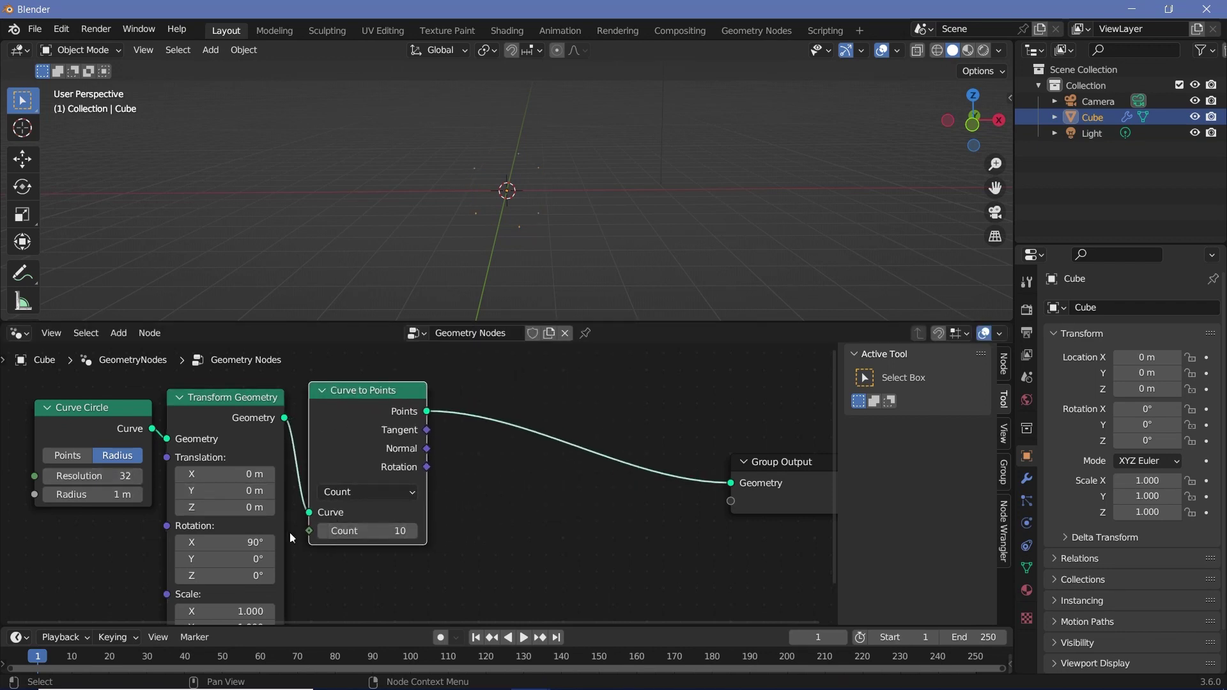
click(402, 527)
text(32)
key(Return)
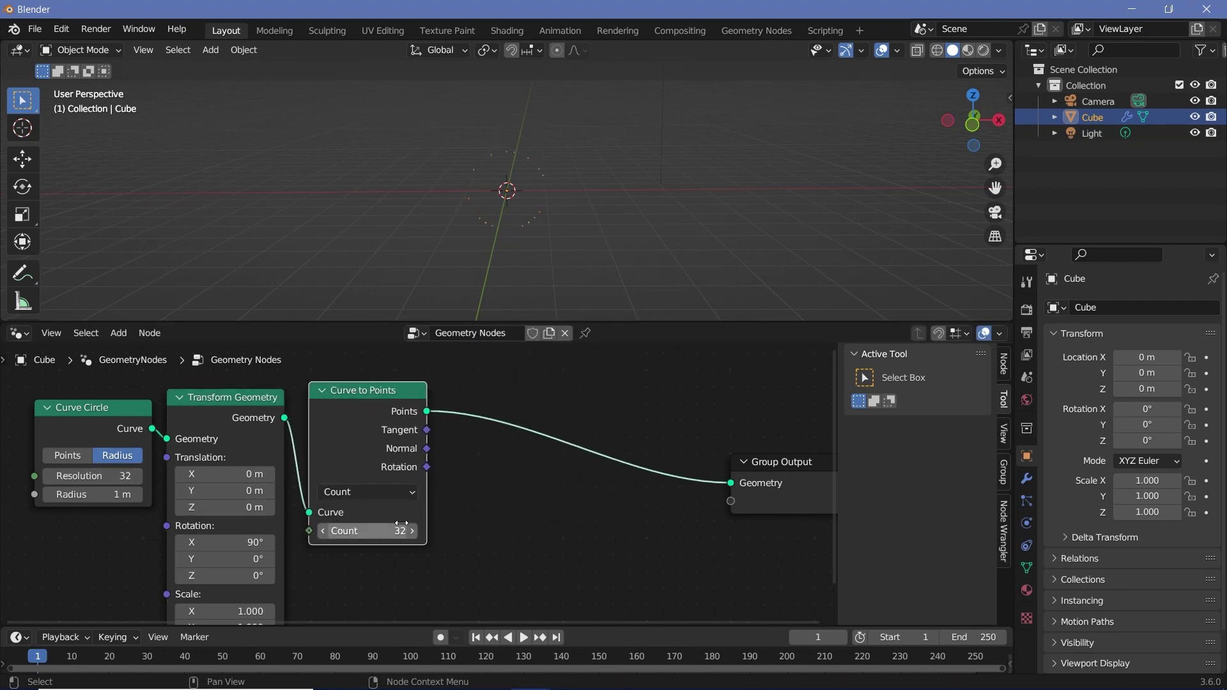
- Try a Count of 10 on the Curve to Points node, and restore it to 32
ctrl+middle_drag(532, 227, 553, 258)
click(356, 530)
text(10)
key(Return)
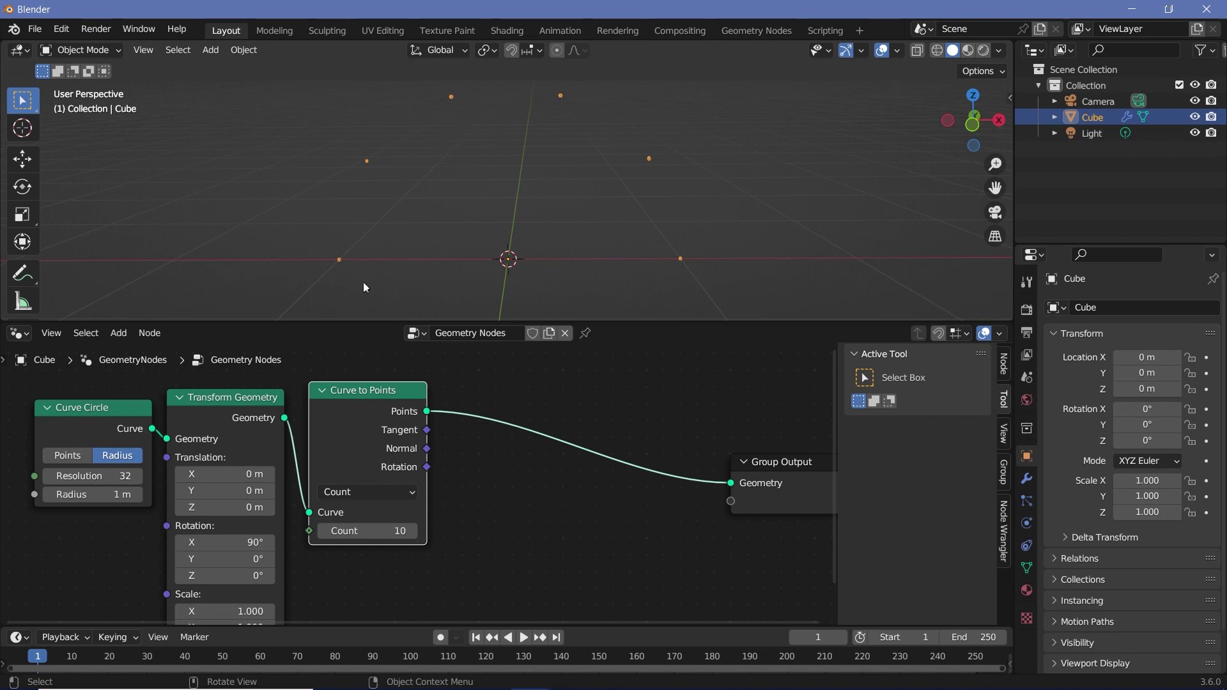
click(365, 532)
text(32)
key(Return)
- Raise the Curve to Points Count to 913 and lower the Curve Circle Resolution to 16 to compare the circle's shape
drag(389, 538, 578, 538)
click(101, 474)
text(16)
key(Return)
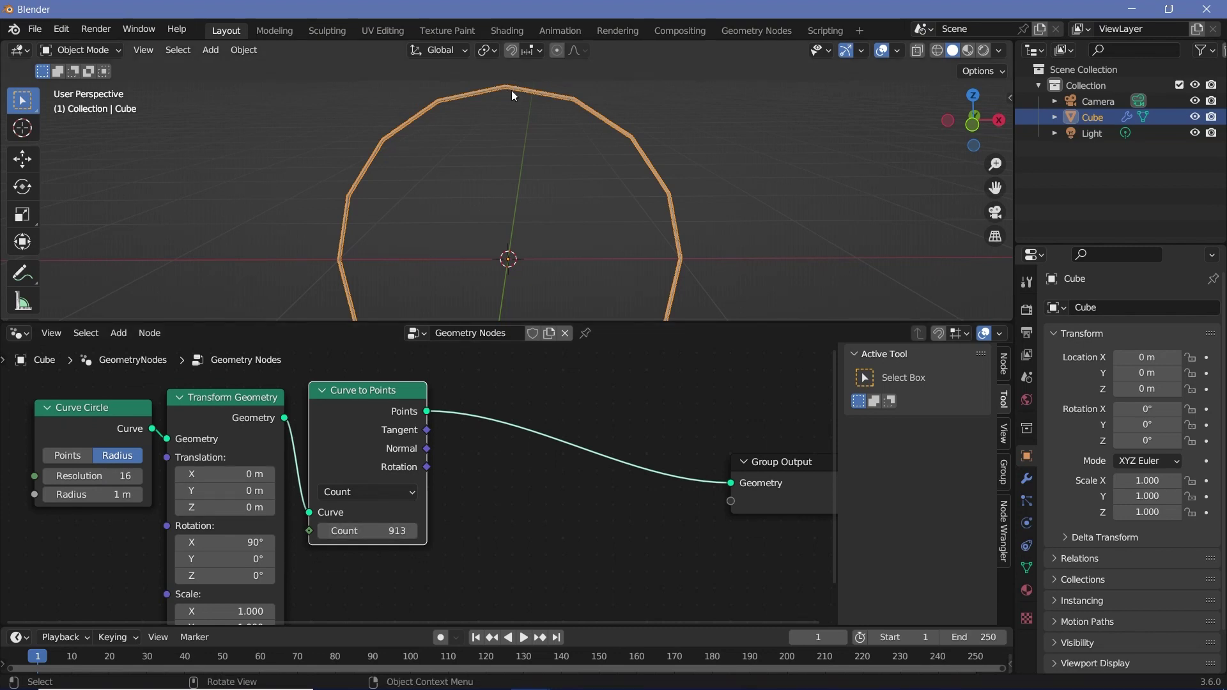
mouse_move(390, 426)
mouse_down()
mouse_move(407, 420)
mouse_move(390, 424)
mouse_up()
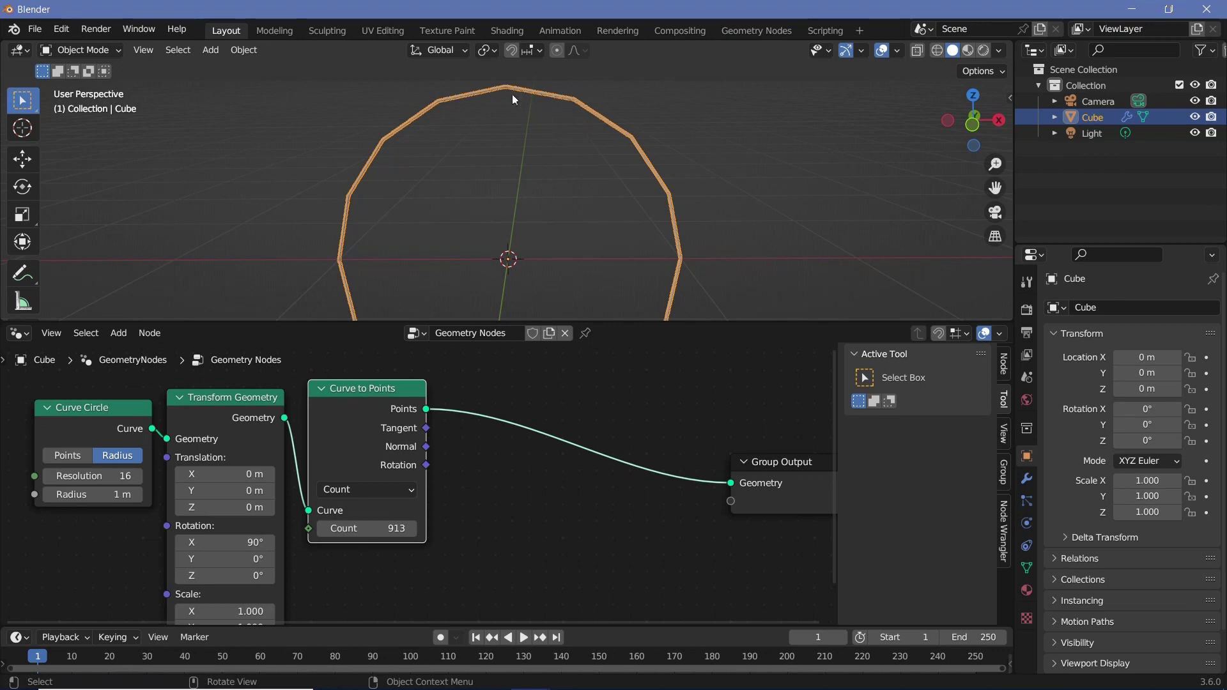
drag(96, 407, 92, 387)
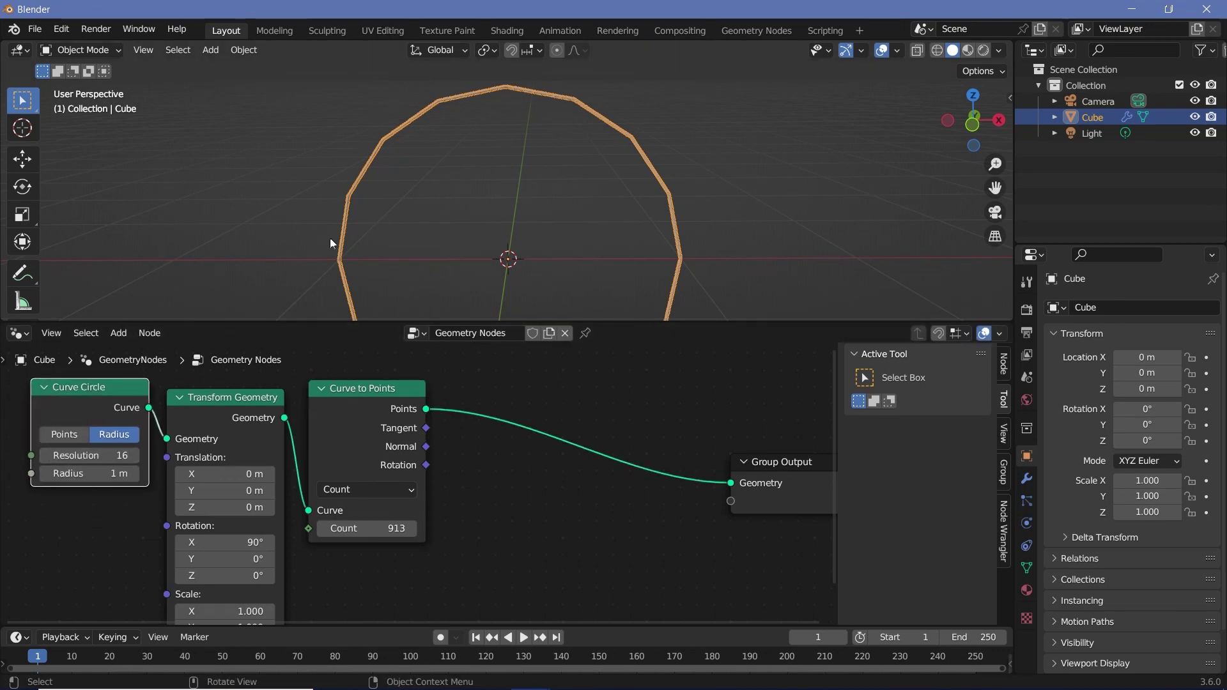
- Set both the Curve Circle Resolution and the Curve to Points Count to 32
click(99, 457)
text(32)
key(Return)
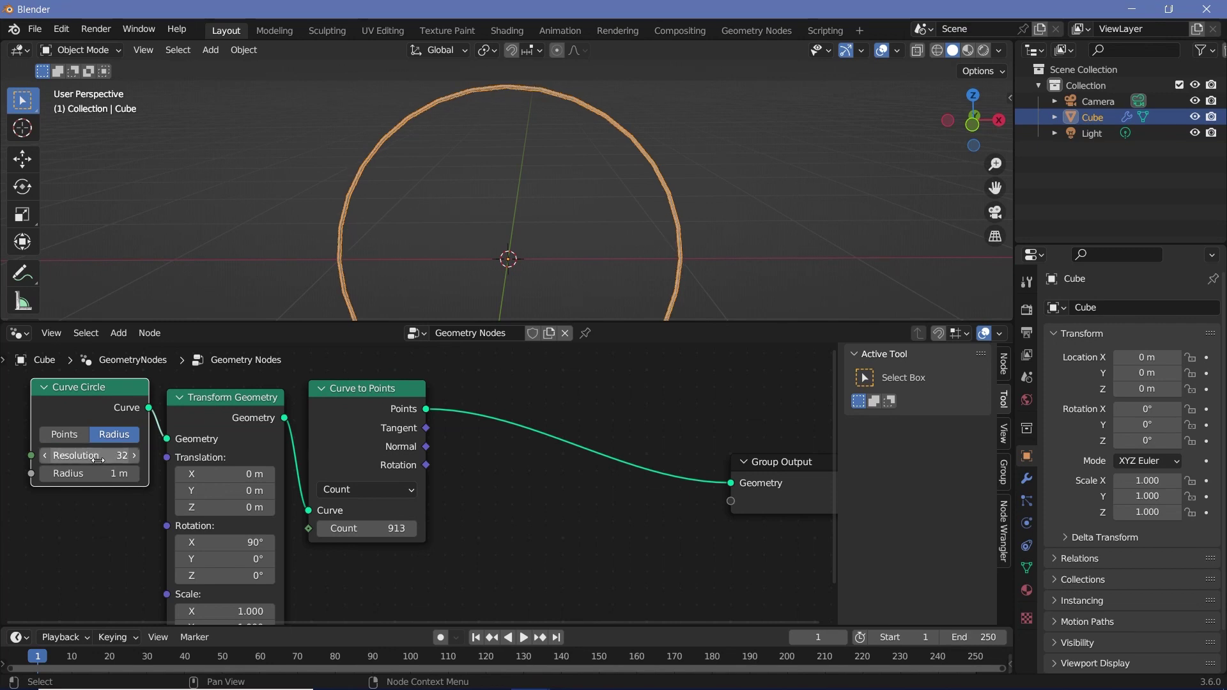
click(367, 528)
text(32)
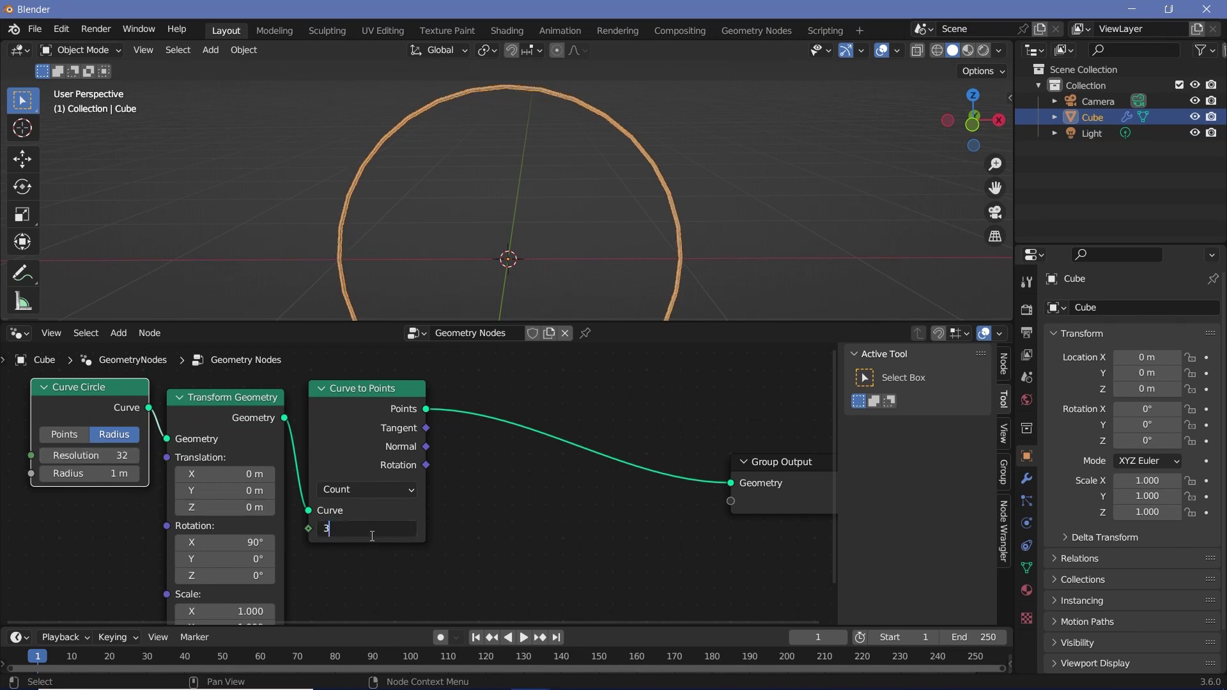
key(Return)
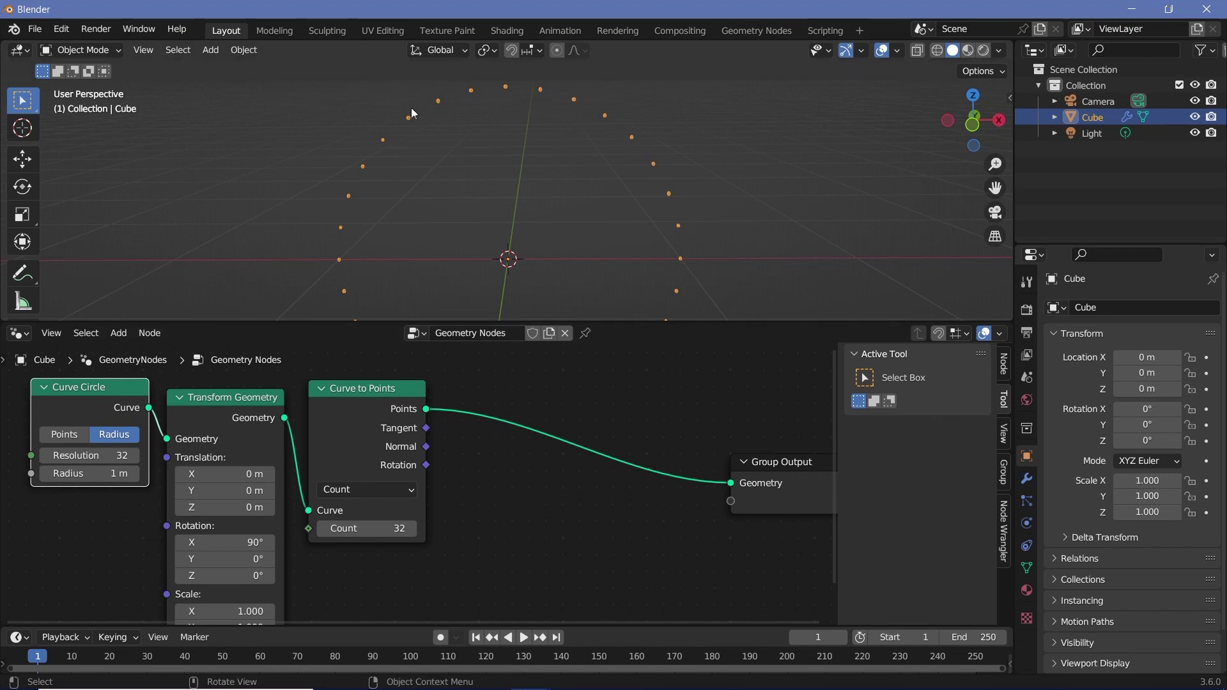
- Insert a Set Point Radius node after Curve to Points and place it close beside that node
drag(108, 406, 9, 411)
drag(291, 414, 133, 409)
drag(458, 429, 289, 433)
key(shift+a)
click(437, 334)
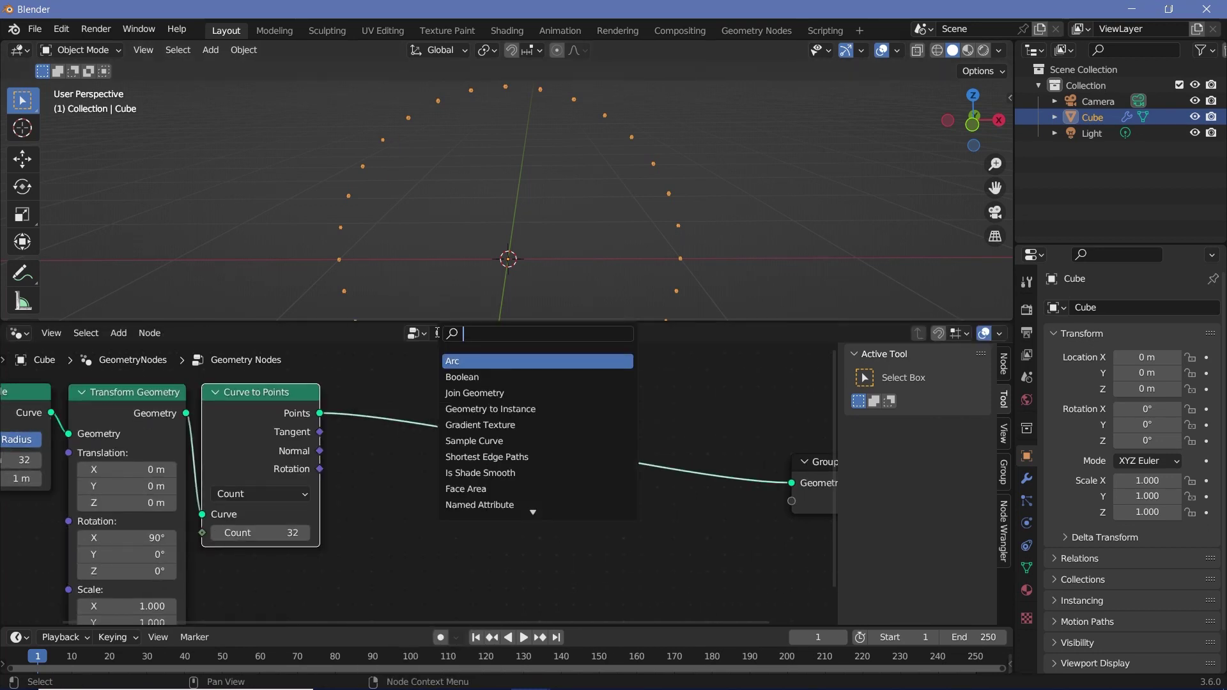
text(set point)
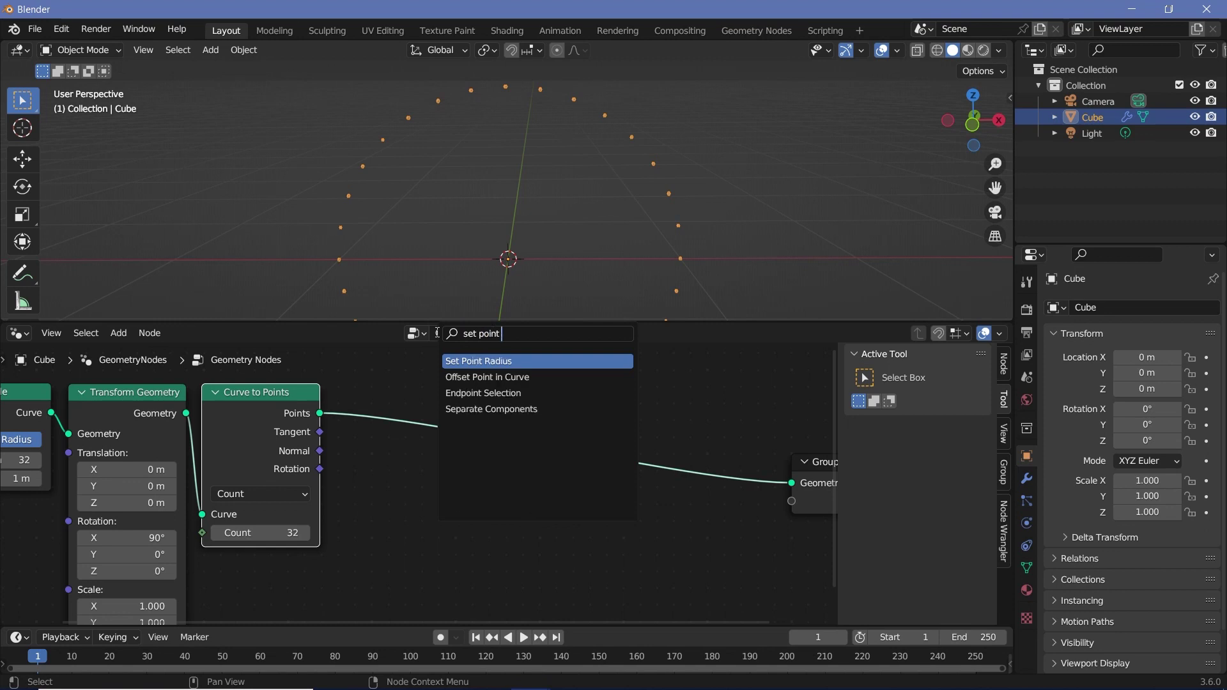
key(Return)
click(478, 421)
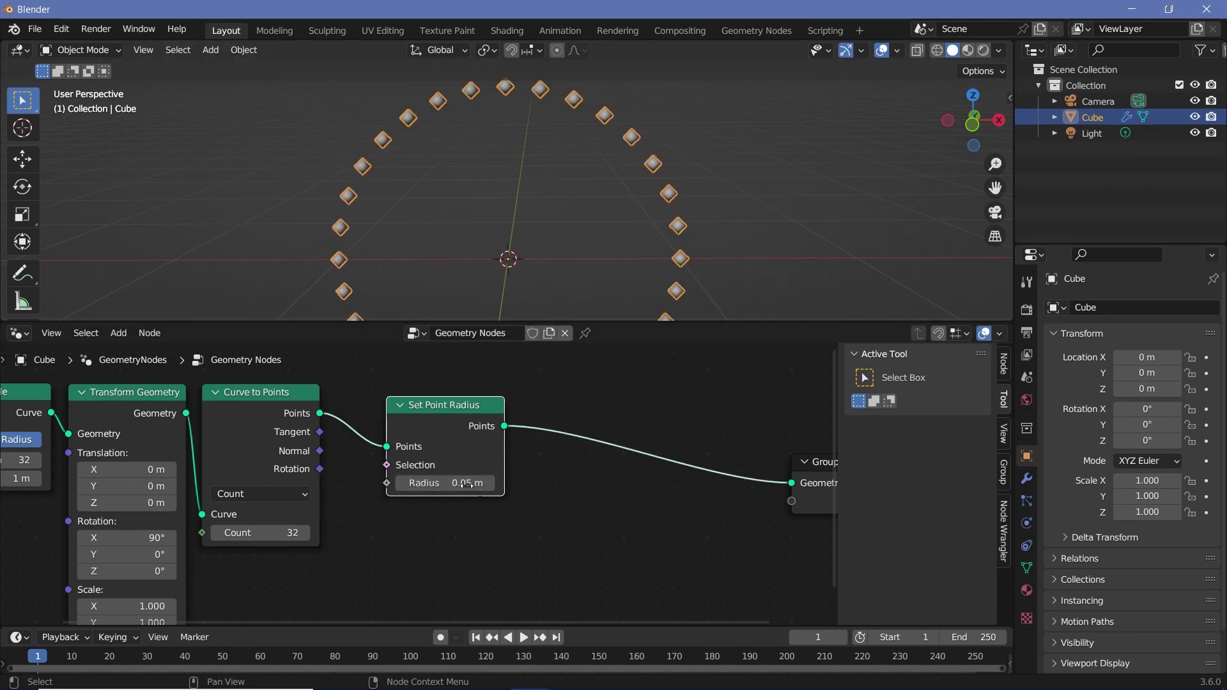
drag(417, 407, 360, 389)
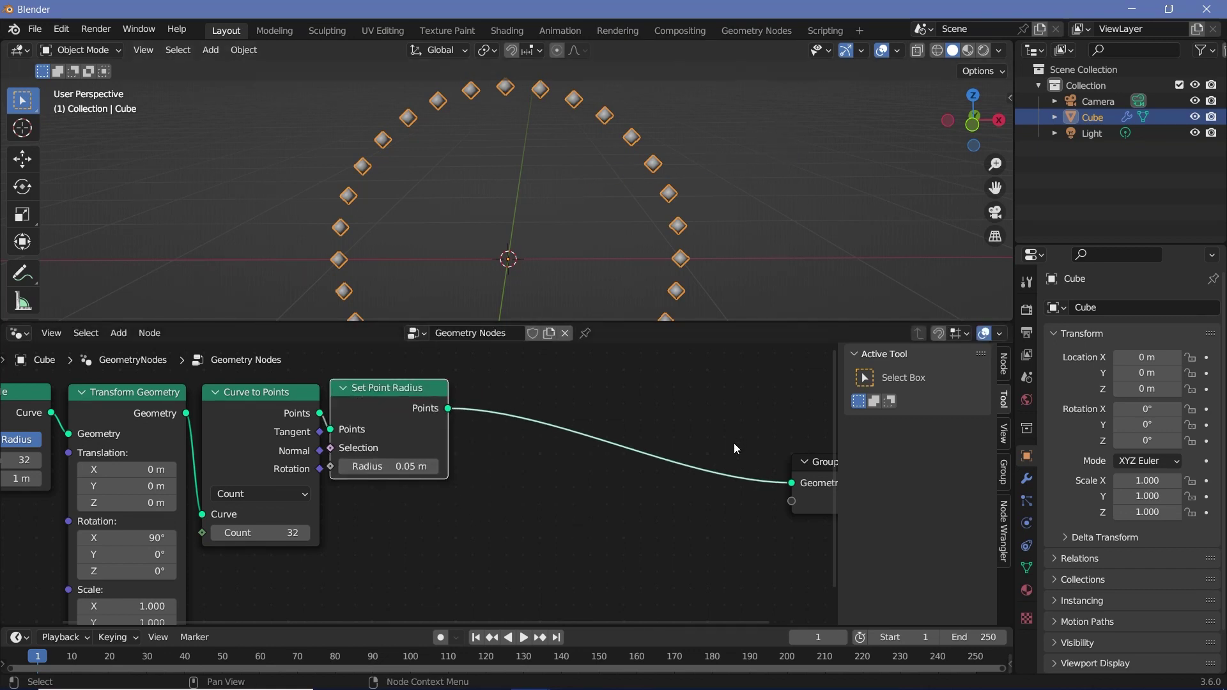
- Move the Group Output node farther from Set Point Radius to make room for more nodes
middle_drag(734, 480, 471, 465)
drag(591, 447, 898, 414)
middle_drag(818, 430, 765, 430)
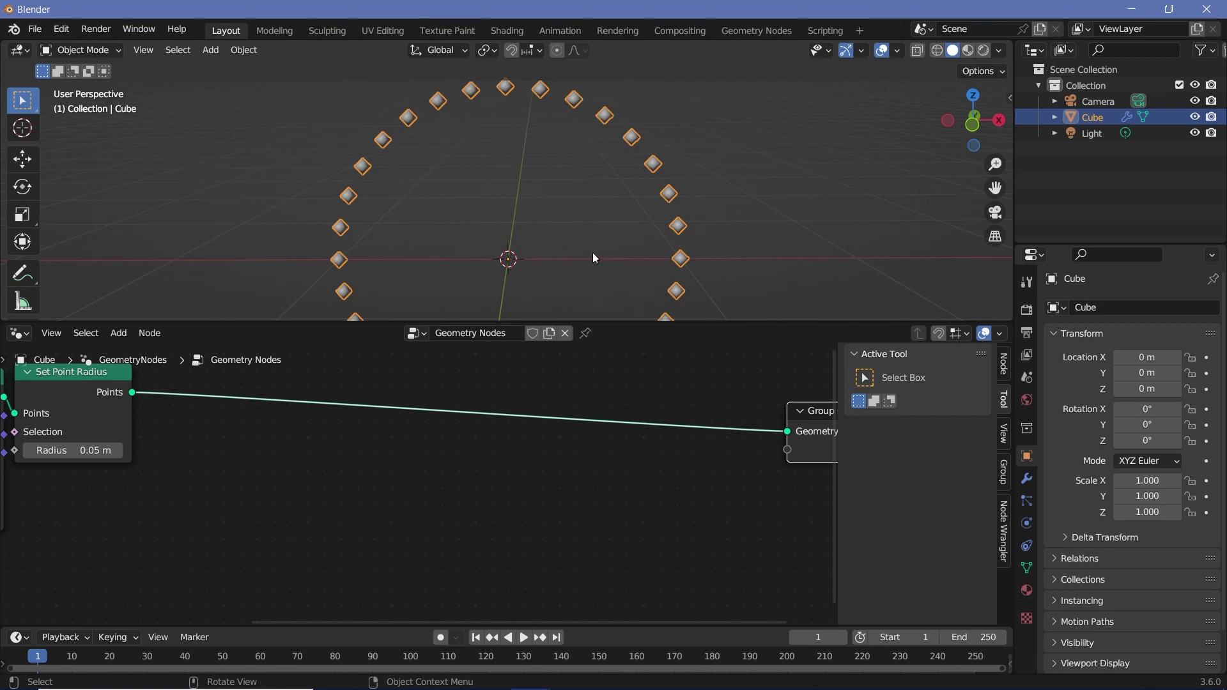
middle_drag(796, 461, 623, 542)
drag(631, 531, 733, 492)
middle_drag(511, 505, 677, 505)
ctrl+middle_drag(677, 505, 645, 512)
scroll(645, 512, down, 1)
- Add a simulation zone and wire it between Set Point Radius and Group Output, spacing its input and output nodes apart
key(shift+a)
mouse_move(492, 339)
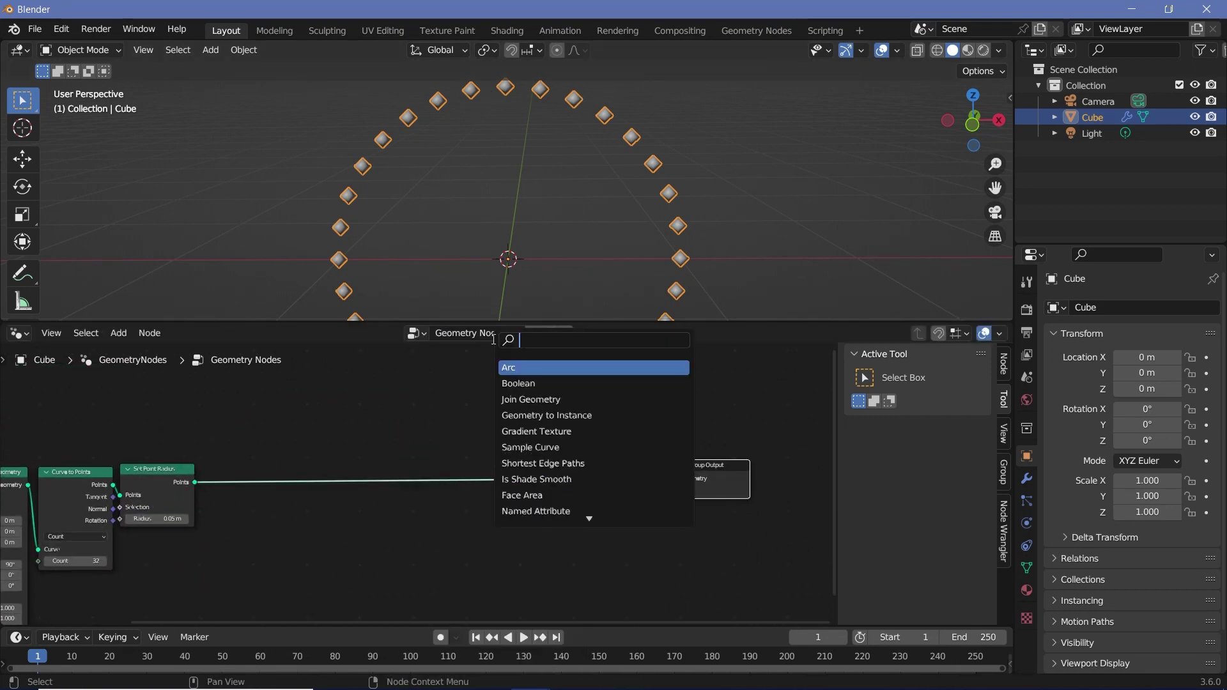
text(simulation)
key(Return)
click(442, 480)
drag(194, 482, 346, 490)
drag(570, 450, 679, 481)
drag(534, 476, 605, 501)
drag(356, 484, 248, 501)
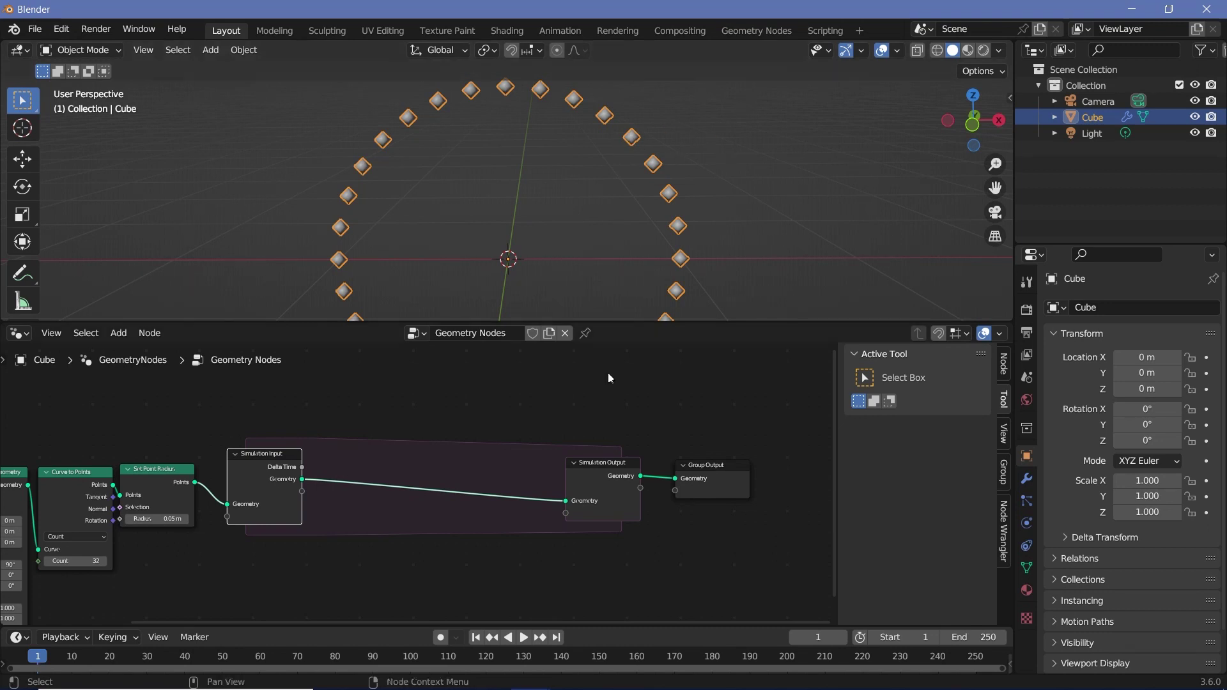
- Insert a Set Position node on the geometry link inside the simulation zone
middle_drag(625, 365, 676, 331)
key(shift+a)
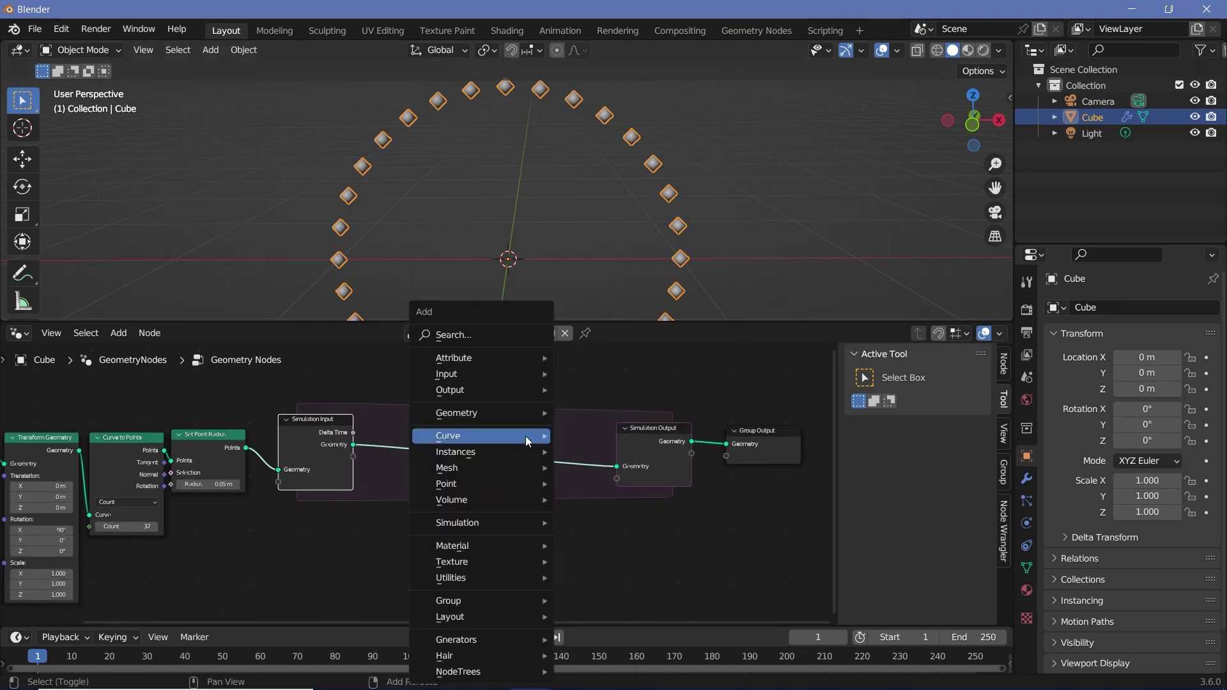
click(485, 334)
text(set pos)
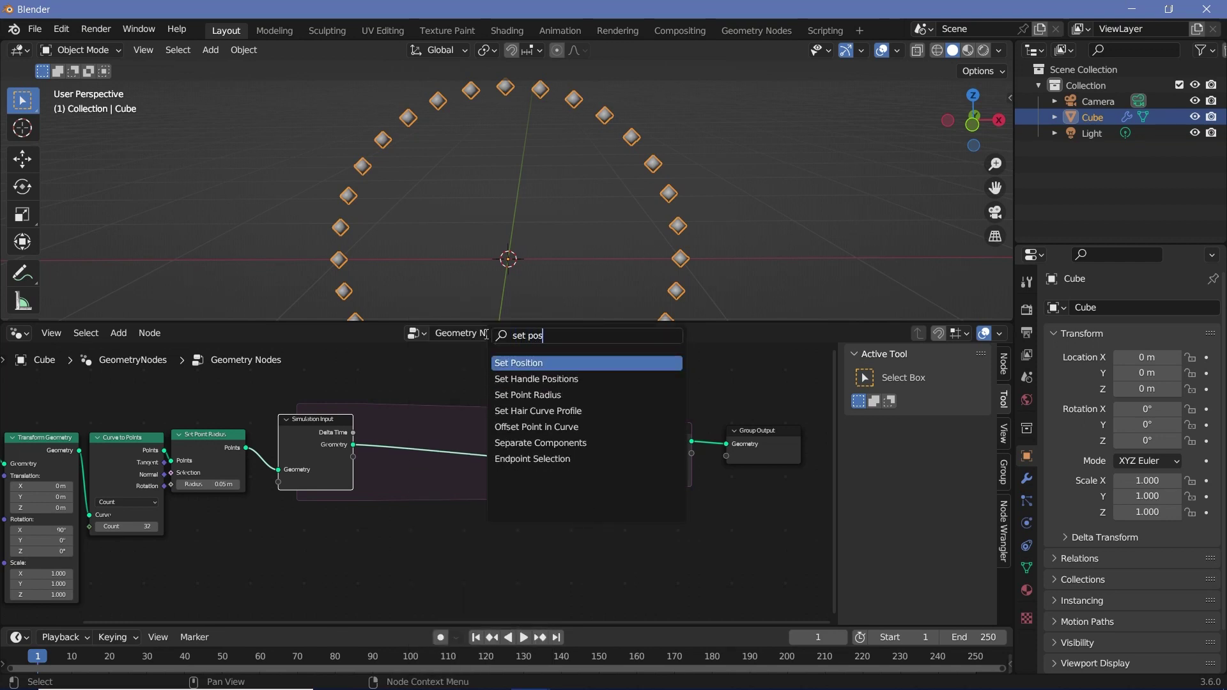
click(514, 357)
click(457, 472)
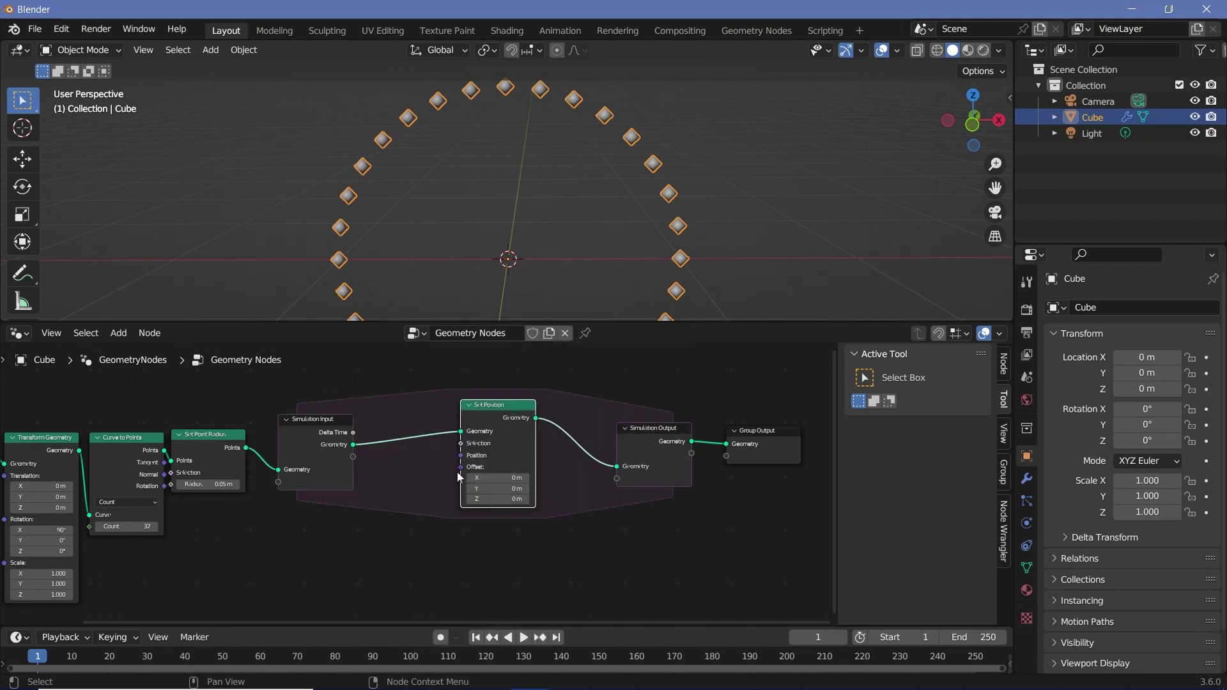
- Add a Position node below the Simulation Input node
middle_drag(630, 228, 622, 215)
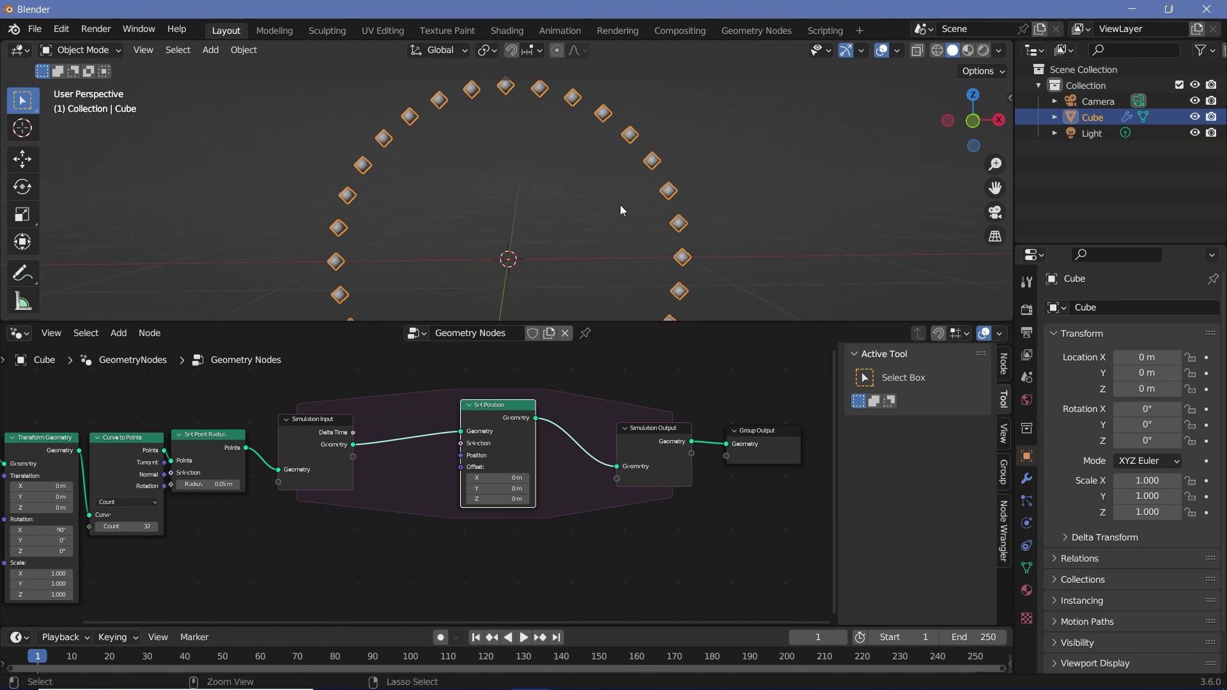
scroll(618, 188, down, 1)
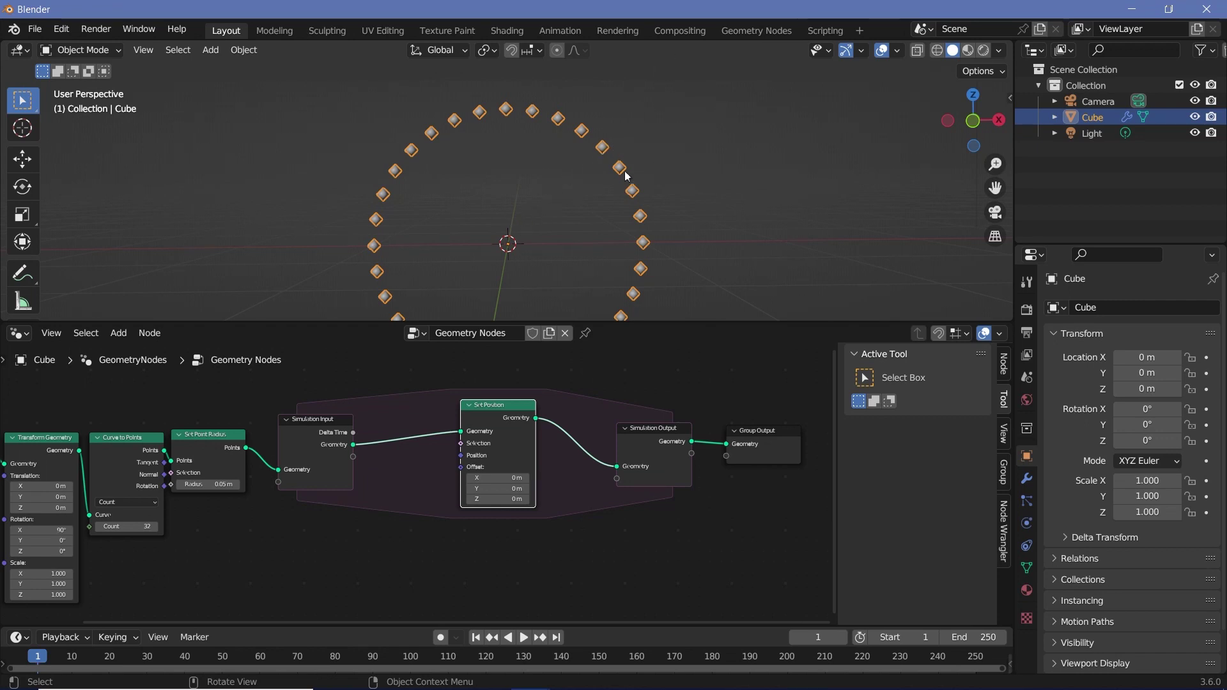
scroll(489, 466, up, 5)
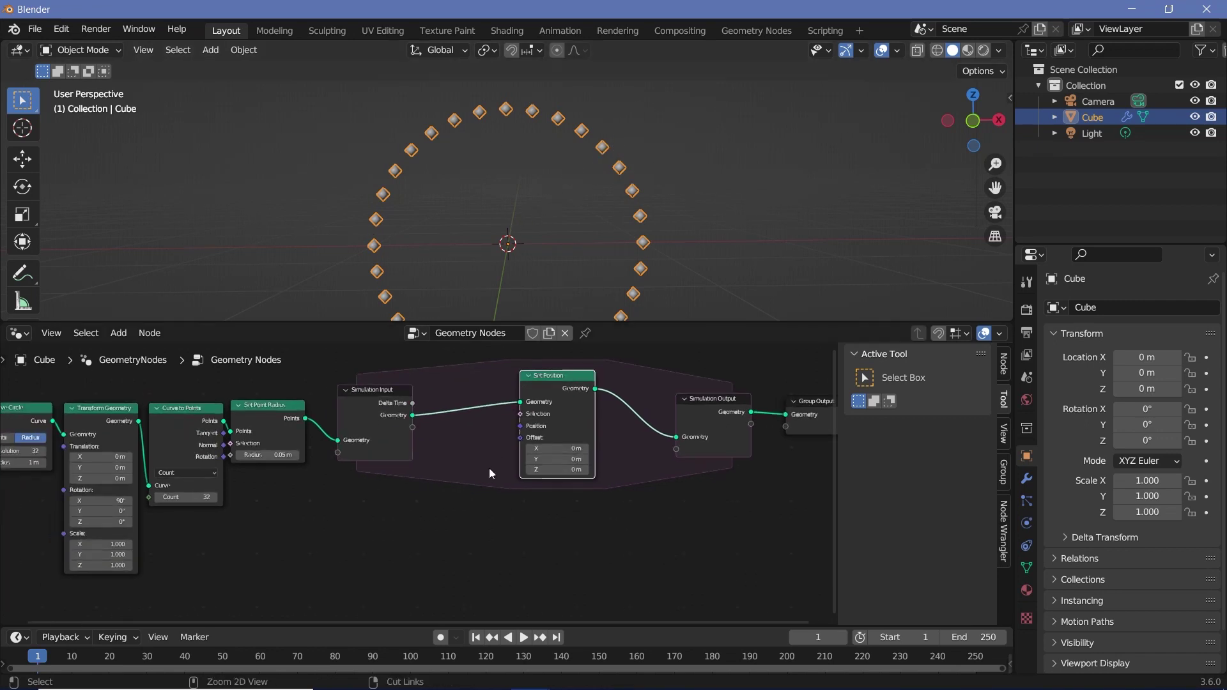
key(shift+a)
click(482, 335)
text(position)
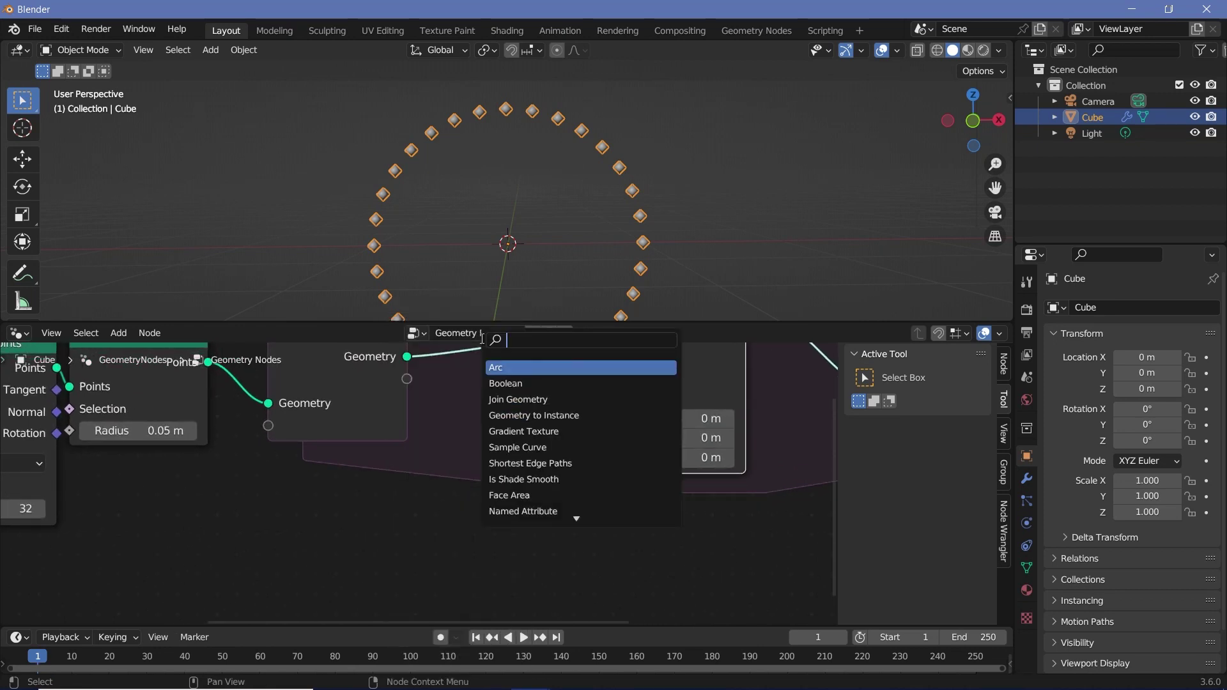
key(Return)
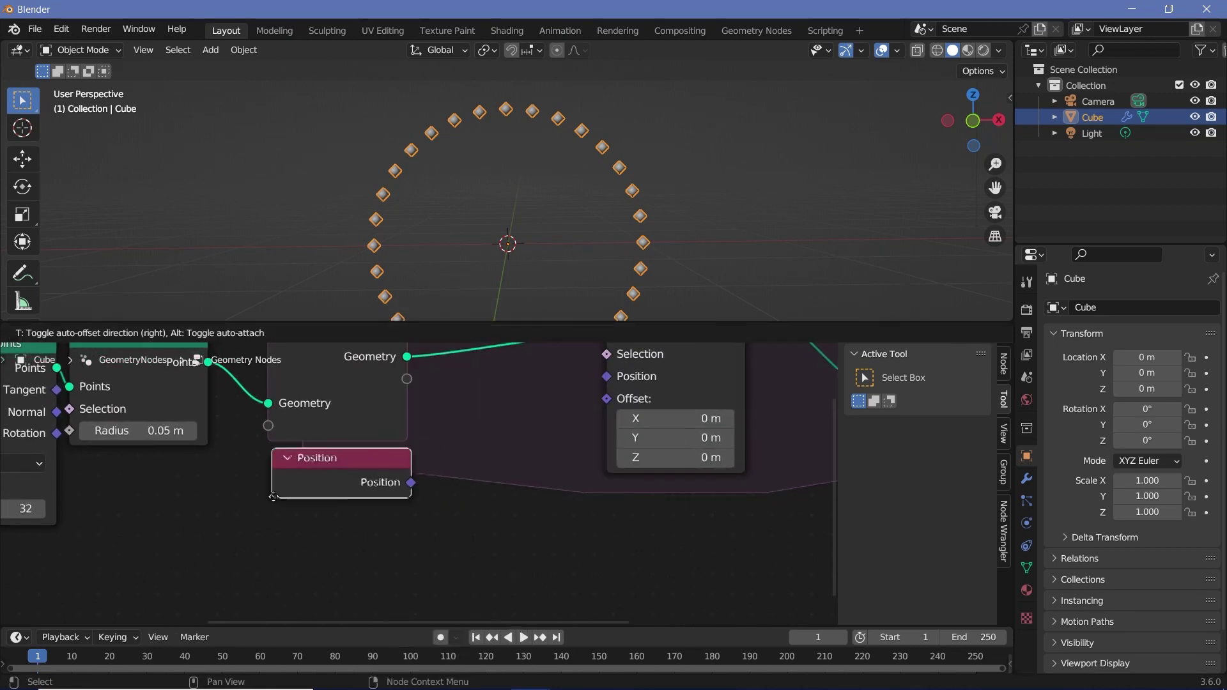
click(410, 392)
- Add a Vector Math node, link the Position output into it, and set its operation to Scale
key(shift+a)
click(378, 336)
text(vector m)
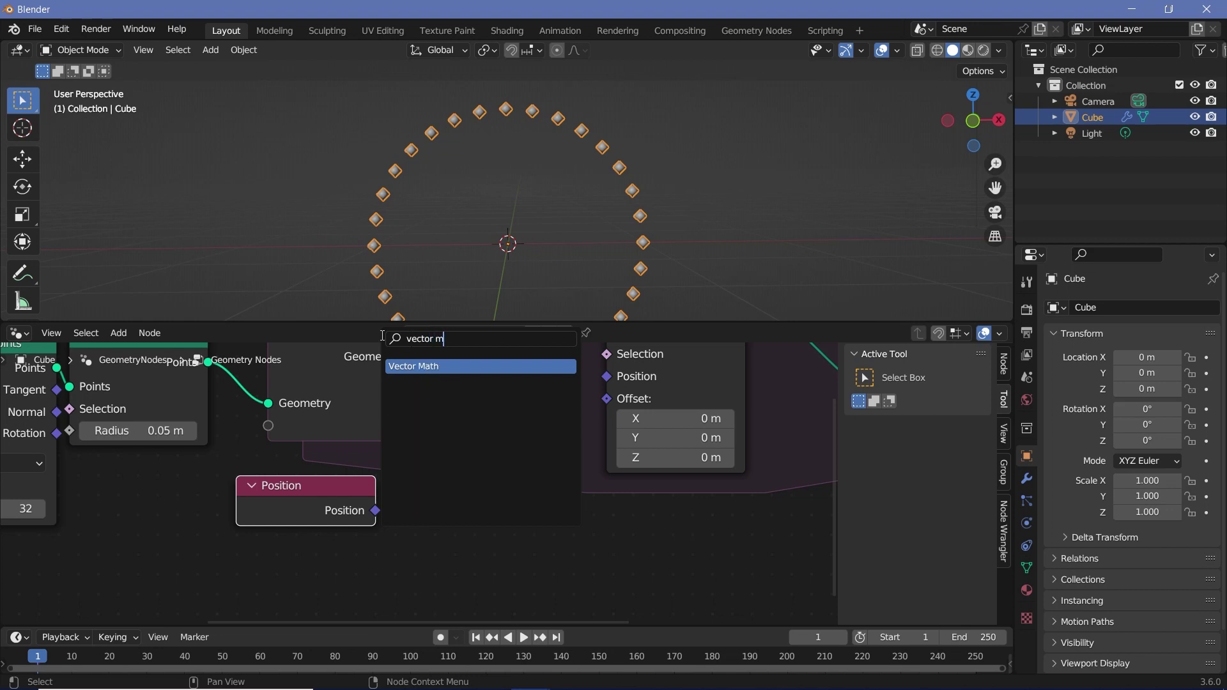
key(Return)
drag(377, 510, 459, 523)
click(484, 500)
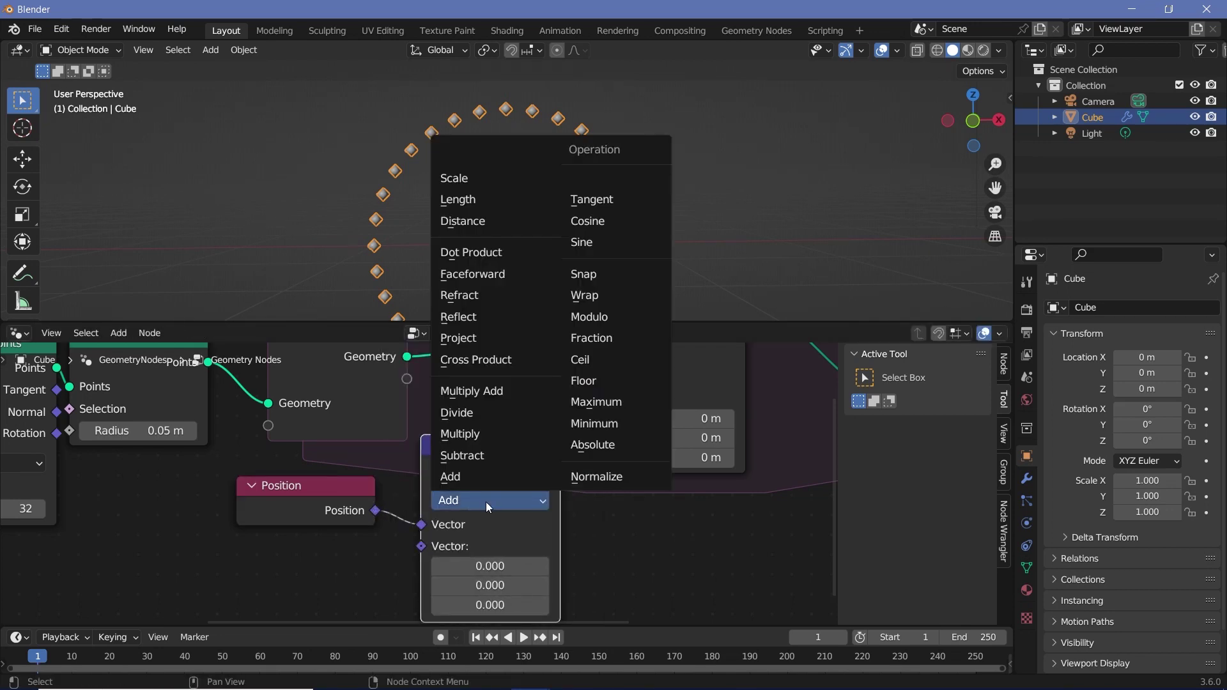
click(458, 181)
- Scale the position vector by 0.95, link it to Set Position's Offset, and play the simulation
click(502, 547)
text(0.95)
key(Return)
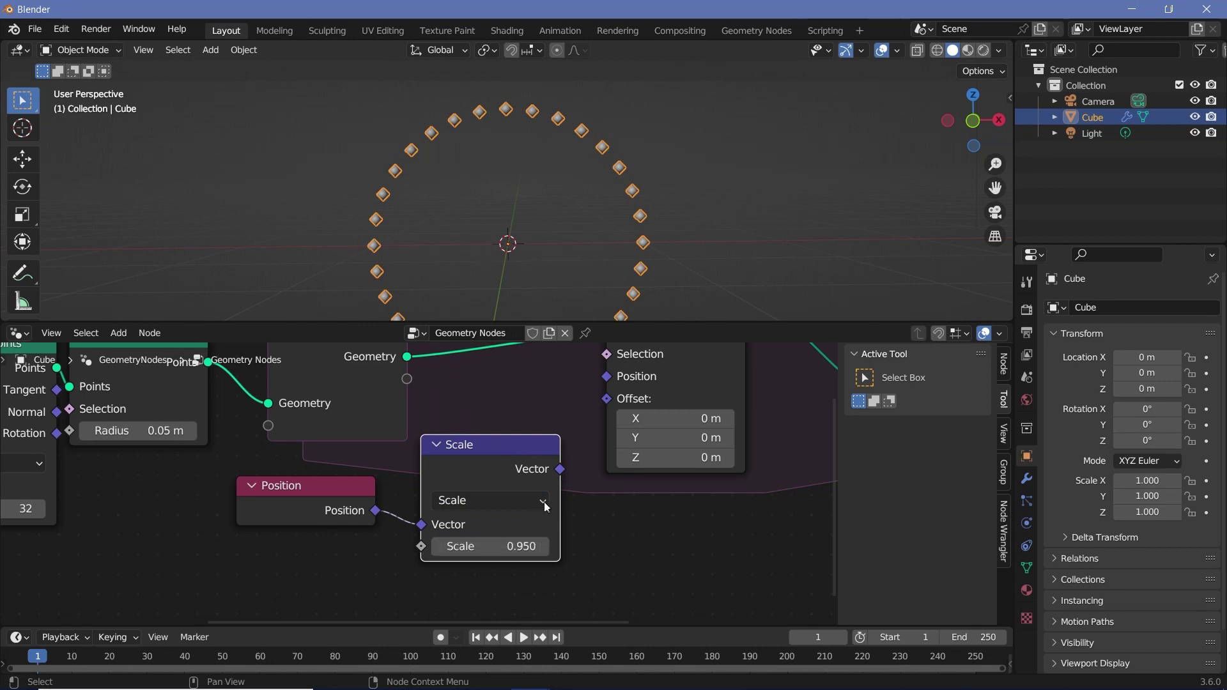
drag(561, 471, 607, 398)
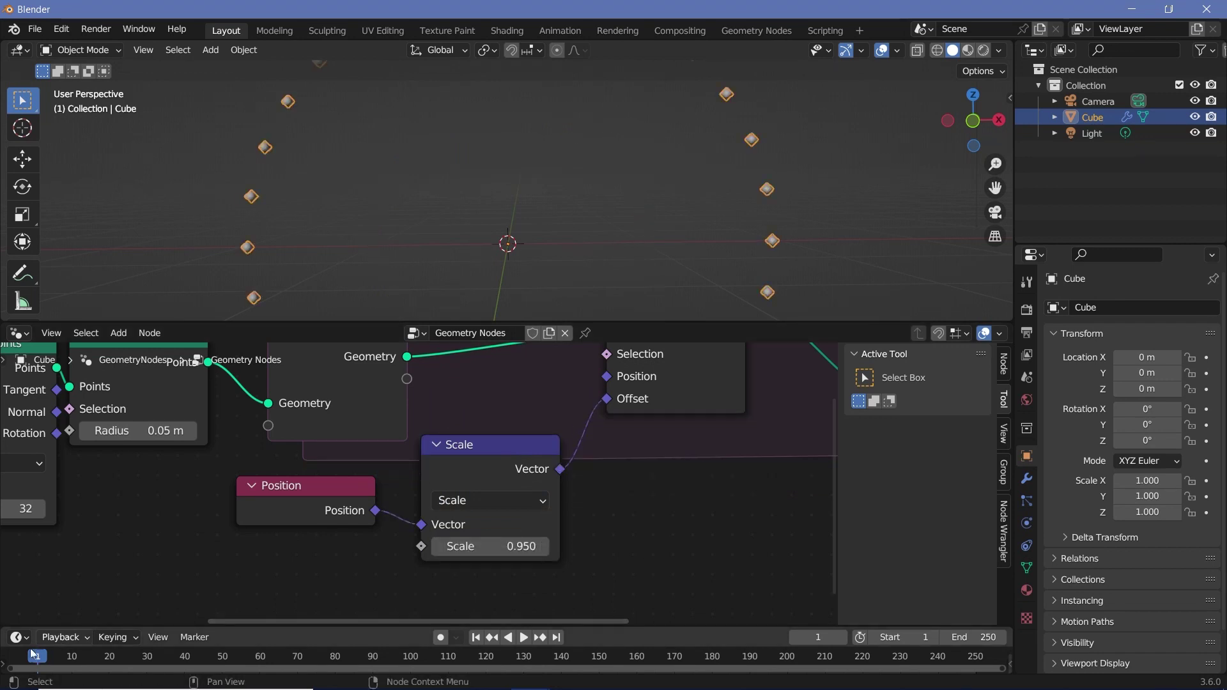
key(space)
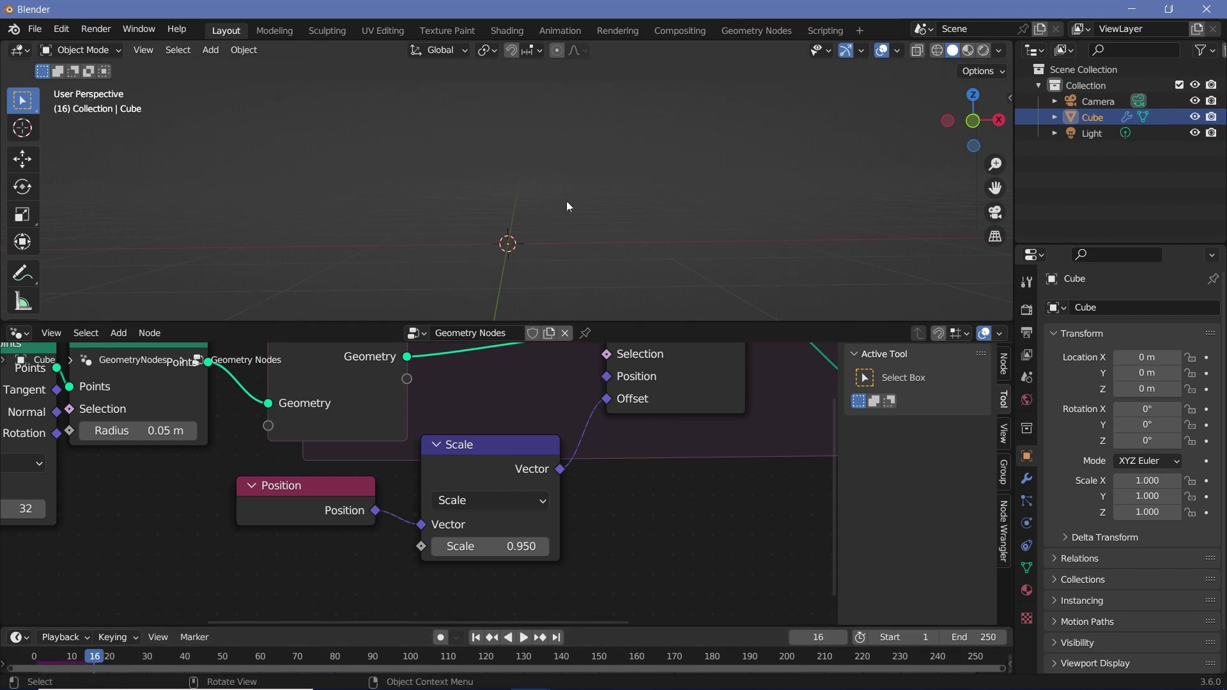
- Set the Scale node's factor to 0.1 and replay the simulation from frame 1
click(462, 547)
text(0.1)
key(Return)
click(30, 662)
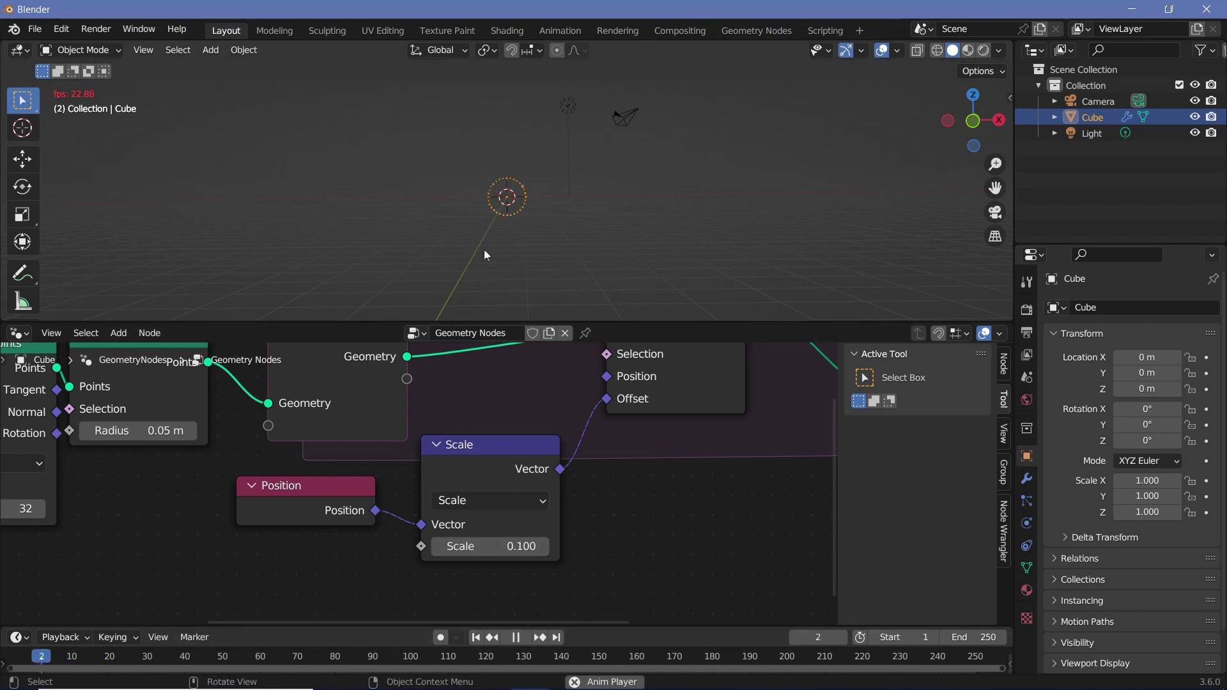
key(space)
key(shift+Left)
key(space)
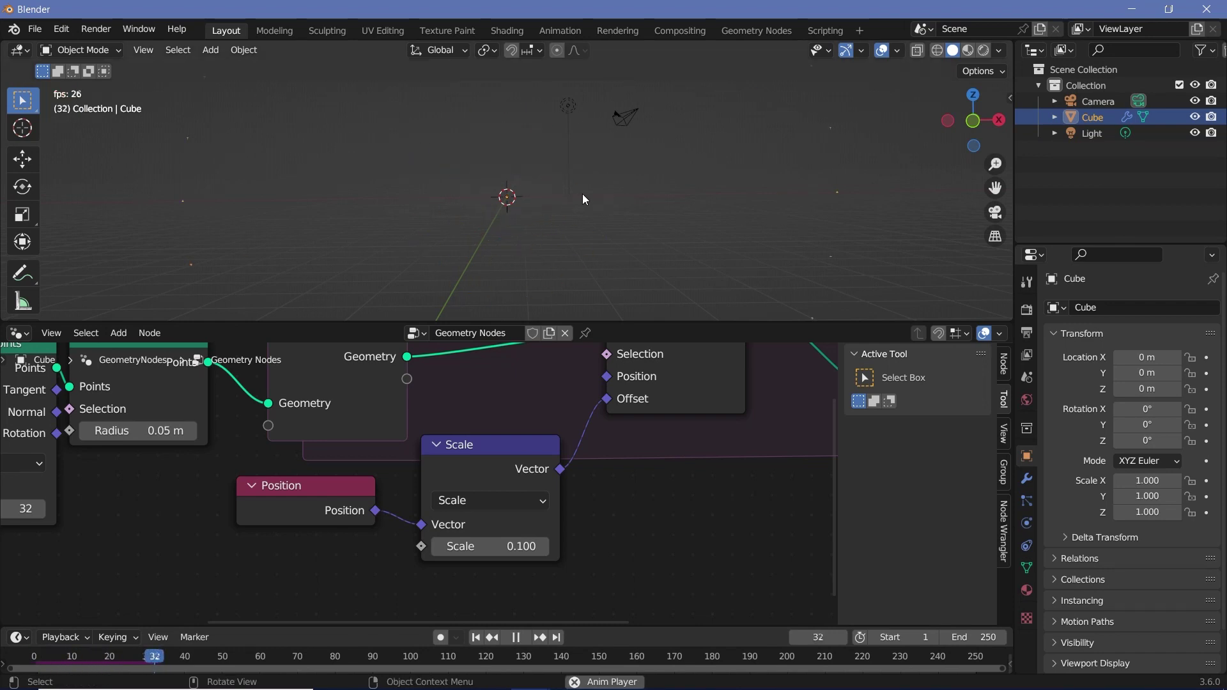
key(space)
click(115, 663)
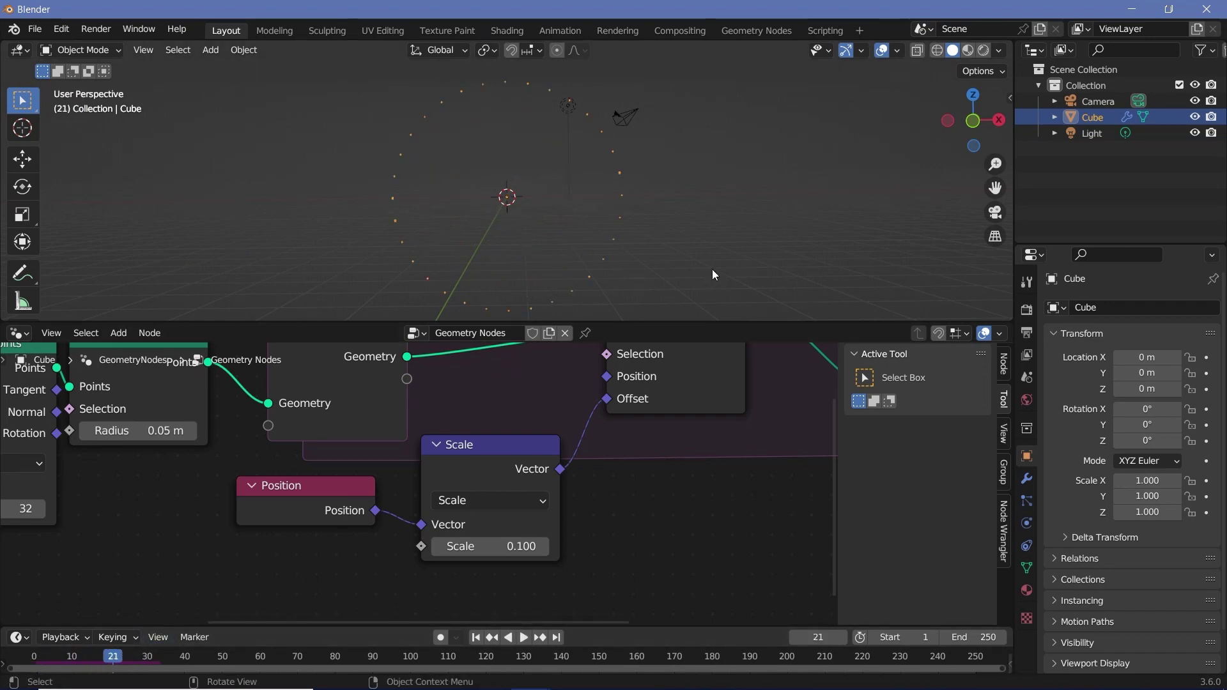
- Set the Scale node's factor to 0.01 and replay the simulation from frame 1
click(472, 550)
text(0.01)
key(Return)
click(37, 654)
key(space)
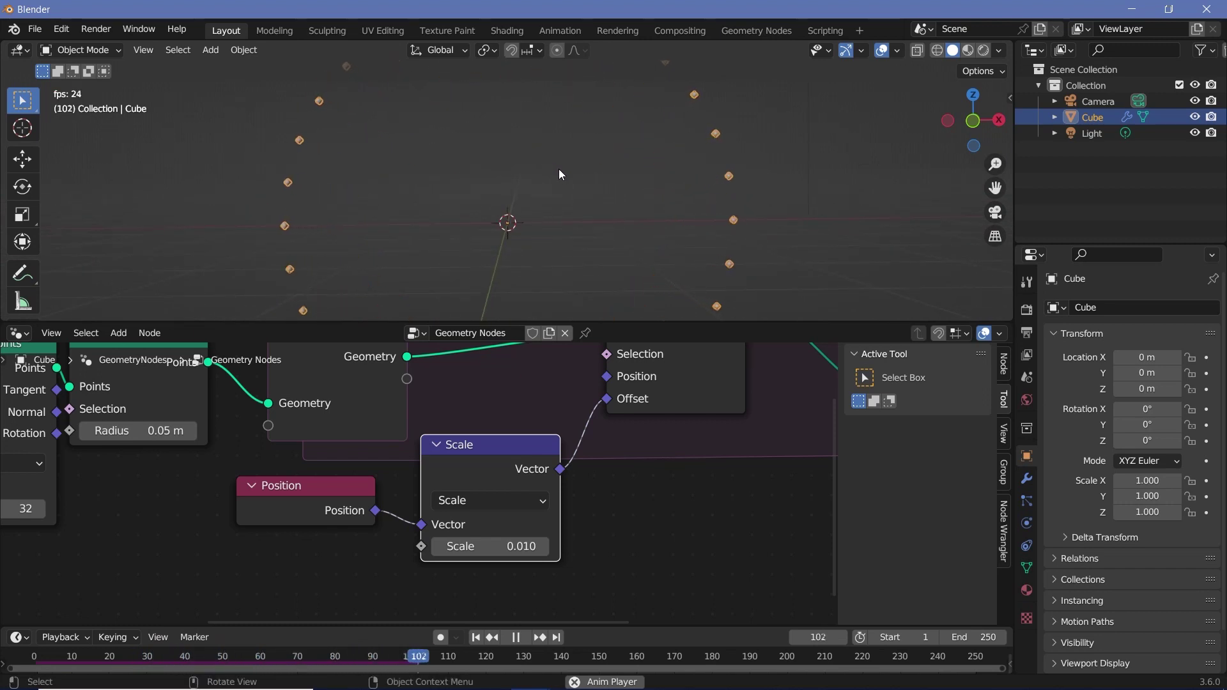
key(space)
- Move the Simulation Output and Group Output nodes farther from Set Position to make room inside the simulation zone
drag(507, 461, 509, 477)
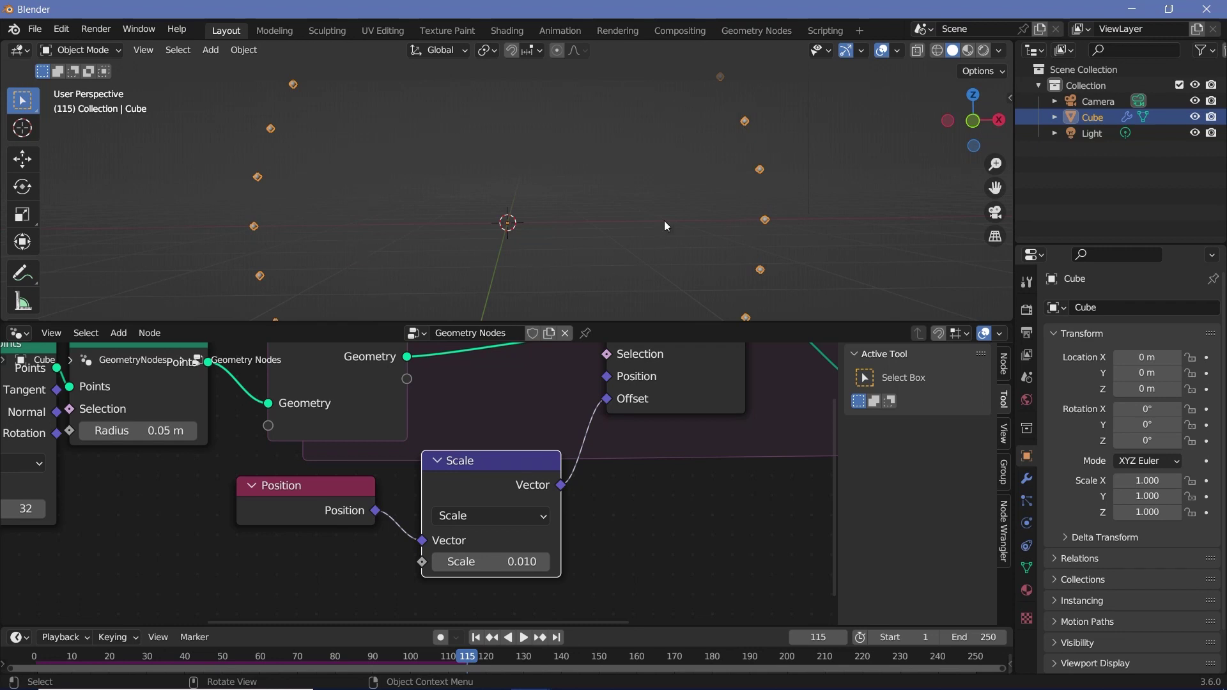
middle_drag(618, 456, 369, 574)
drag(683, 468, 785, 427)
middle_drag(674, 453, 549, 443)
middle_drag(443, 445, 435, 438)
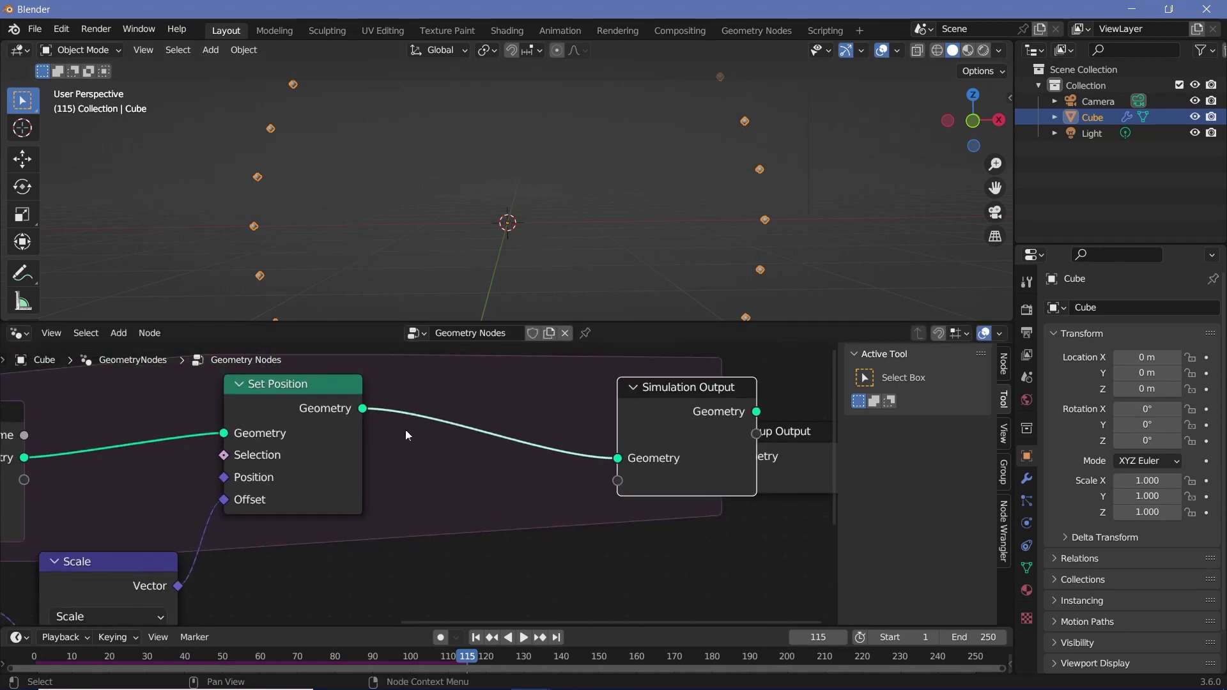
click(346, 419)
drag(743, 416, 695, 425)
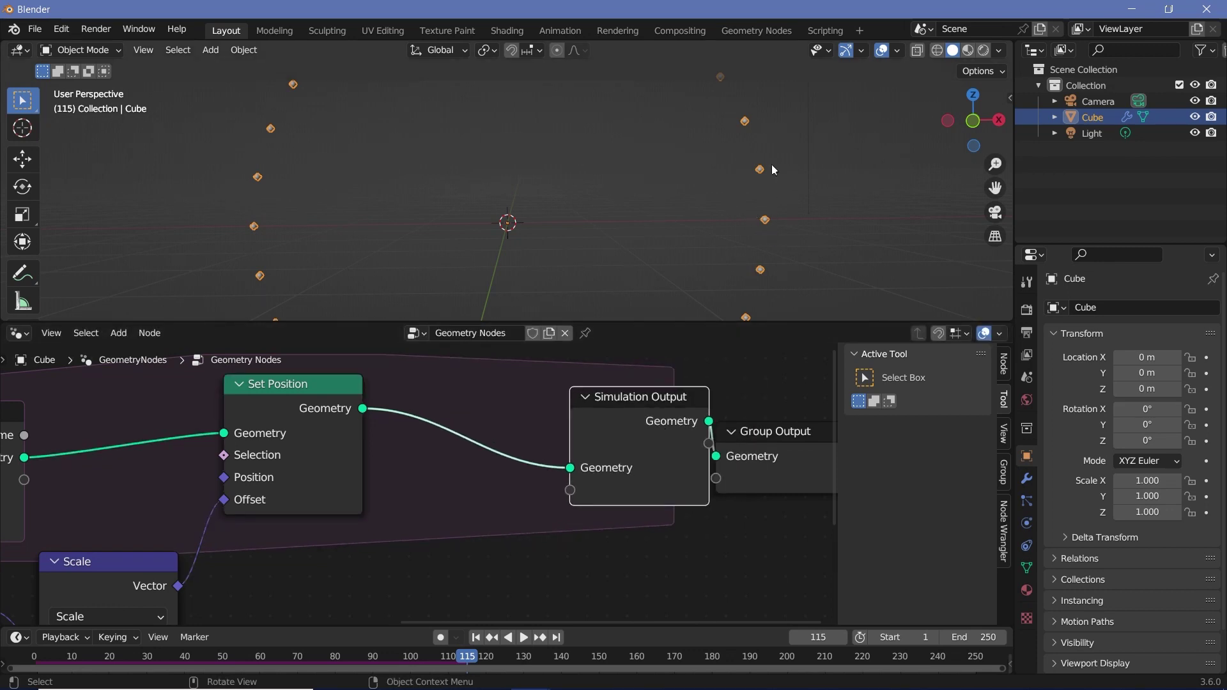
middle_drag(787, 459, 578, 442)
drag(578, 442, 826, 416)
drag(466, 409, 596, 405)
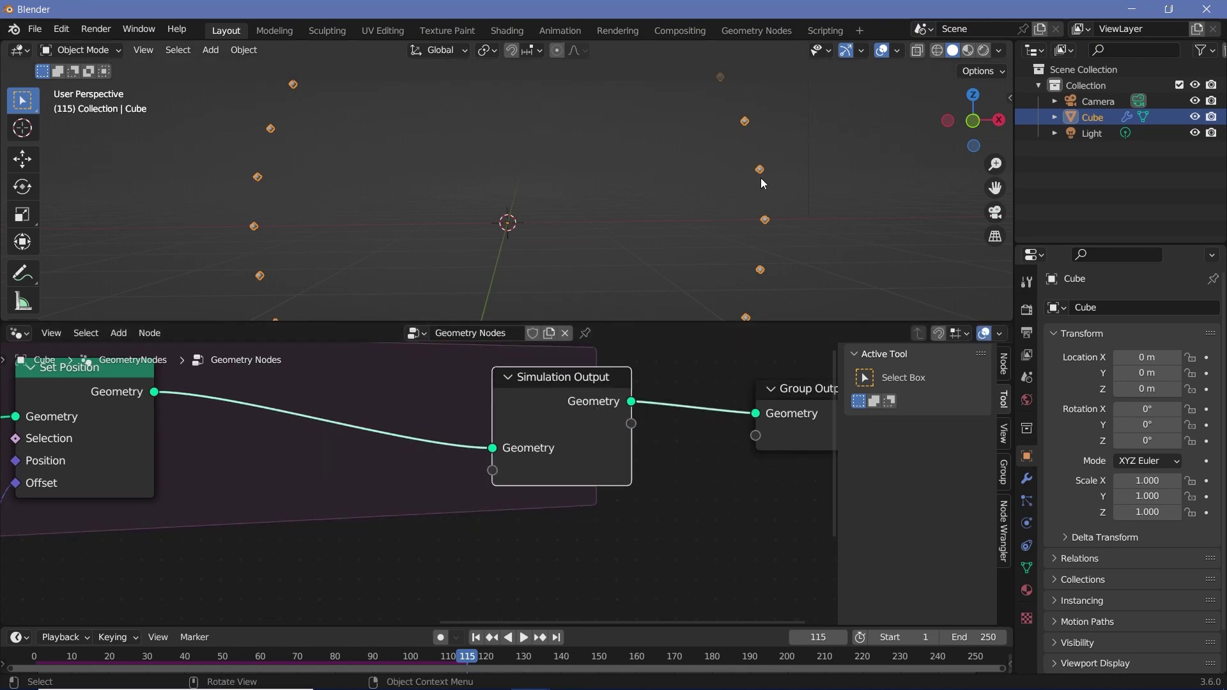
- Insert a second Set Position node on the link before Simulation Output and space these nodes farther apart
middle_drag(351, 450, 459, 452)
key(shift+a)
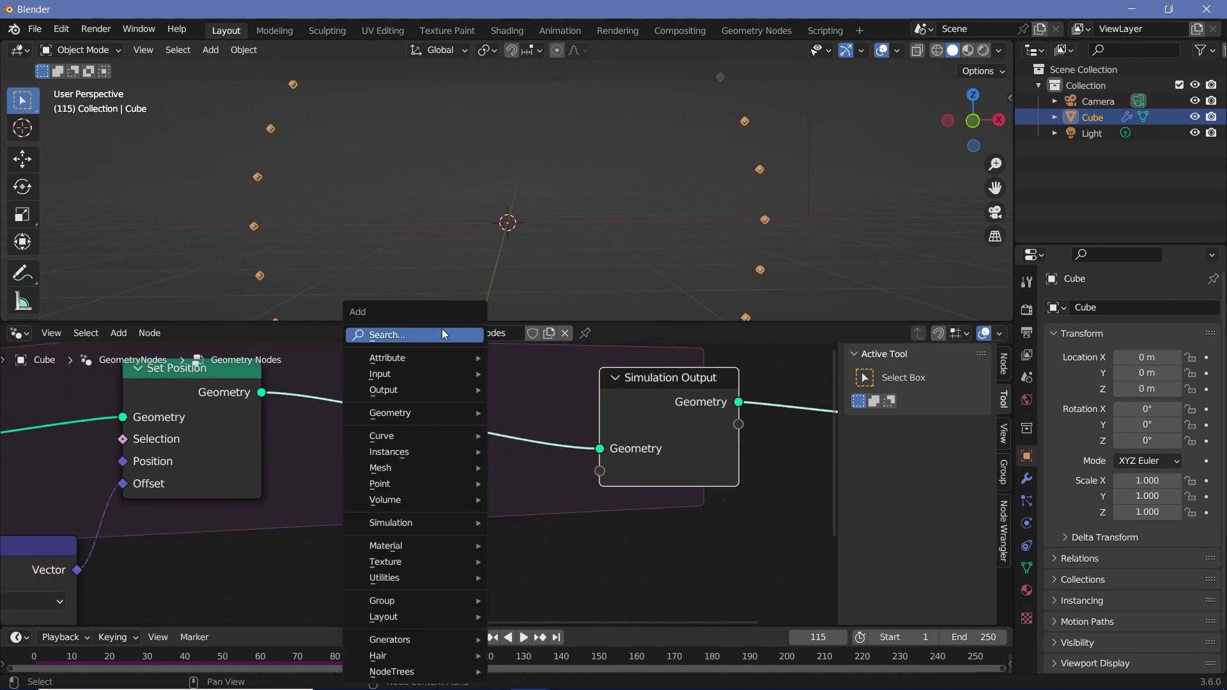
click(442, 329)
text(set po)
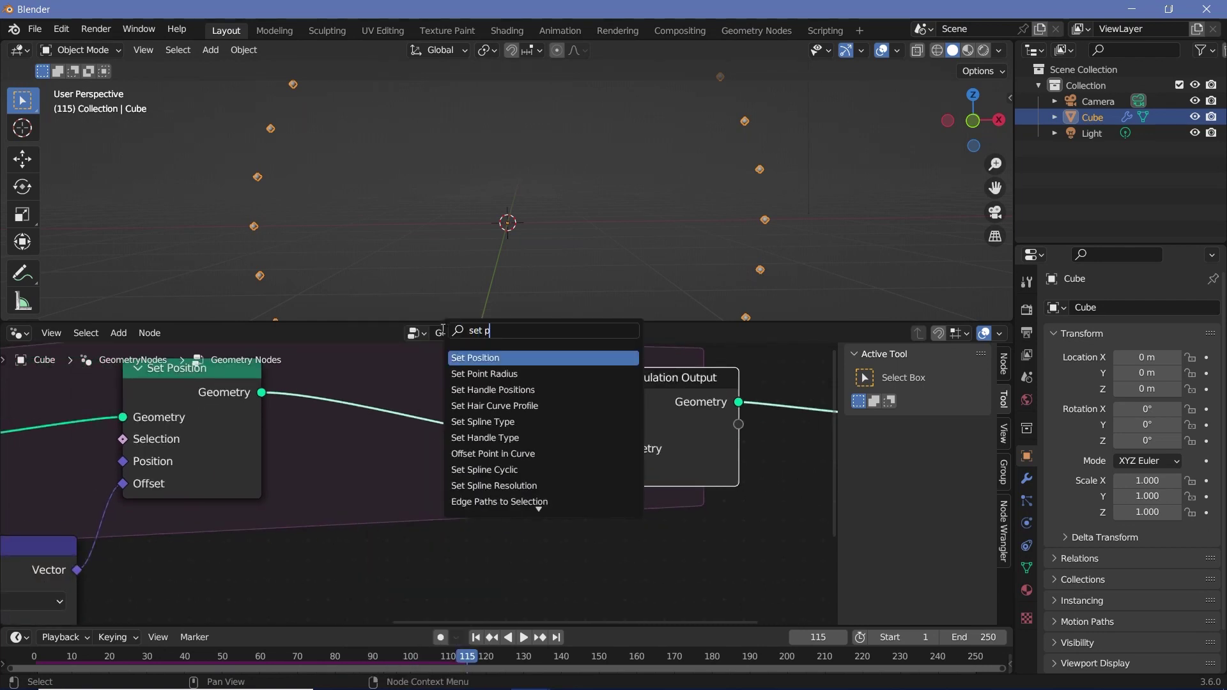
key(Return)
click(396, 396)
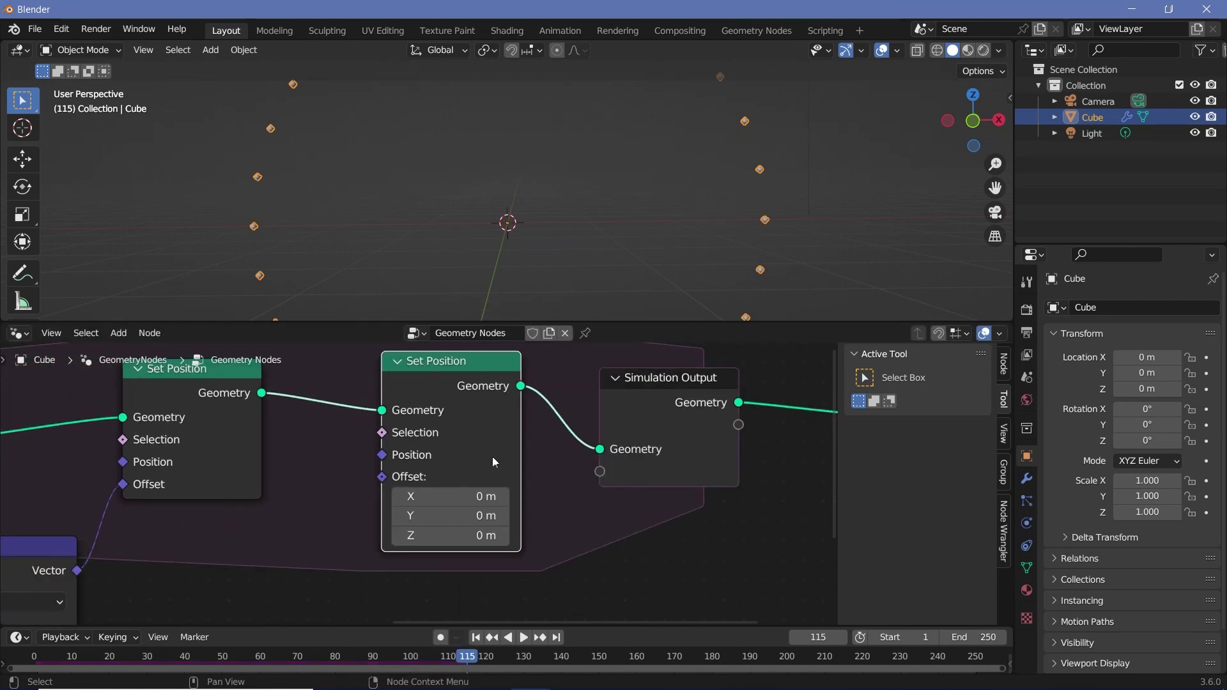
drag(633, 425, 735, 405)
drag(481, 417, 556, 411)
- Add a Vector Rotate node below the simulation zone and link the Position output to its Vector input
middle_drag(416, 529, 478, 483)
key(shift+a)
click(457, 327)
text(ve)
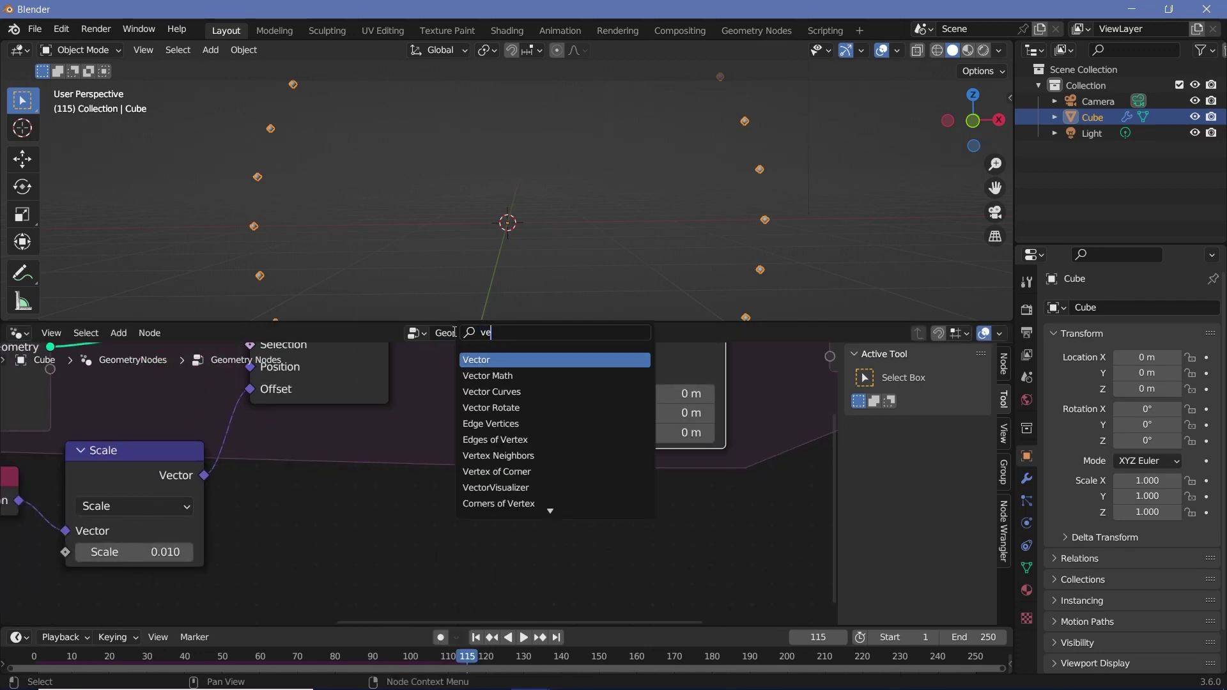
text(ctor ro)
key(Return)
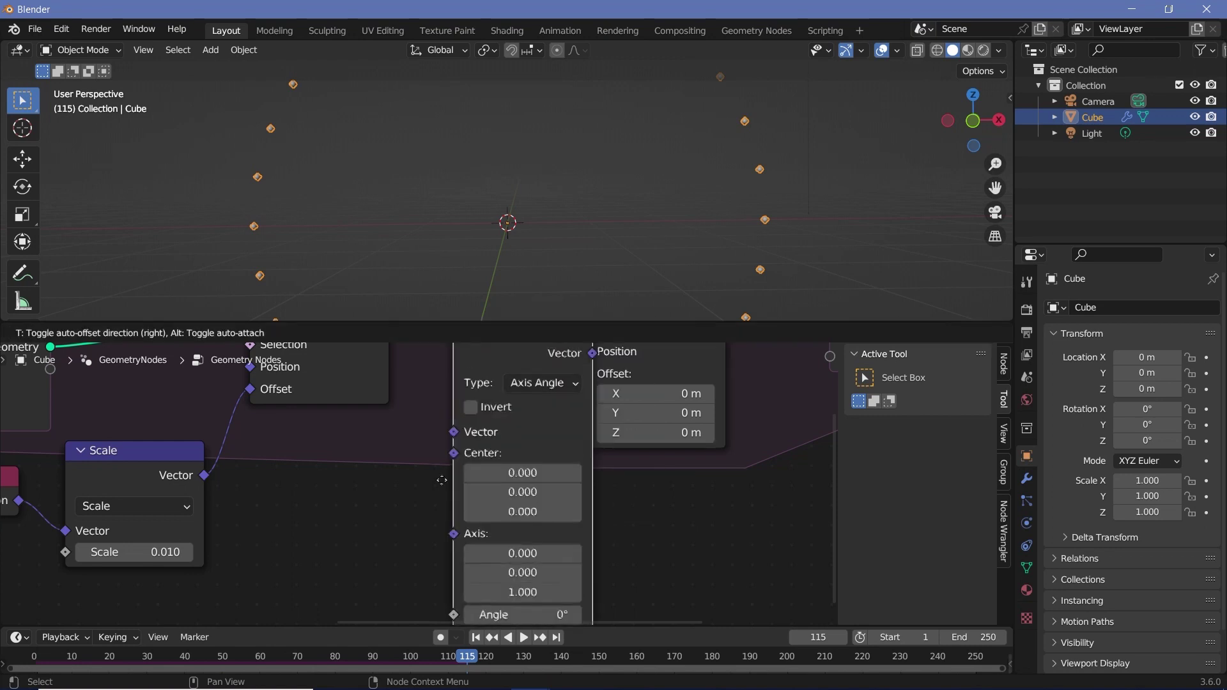
click(415, 472)
middle_drag(271, 512, 514, 464)
drag(231, 454, 649, 525)
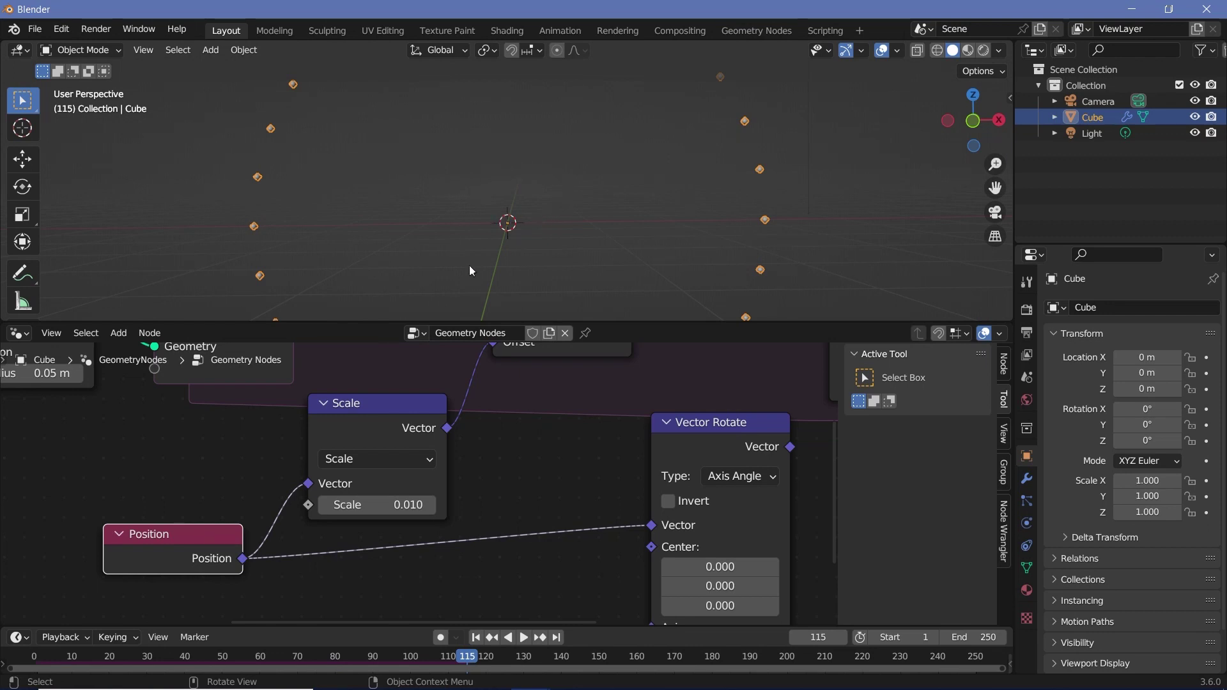
- Set the Vector Rotate node's type to Y Axis and its angle to 90°
middle_drag(720, 484, 625, 451)
click(626, 447)
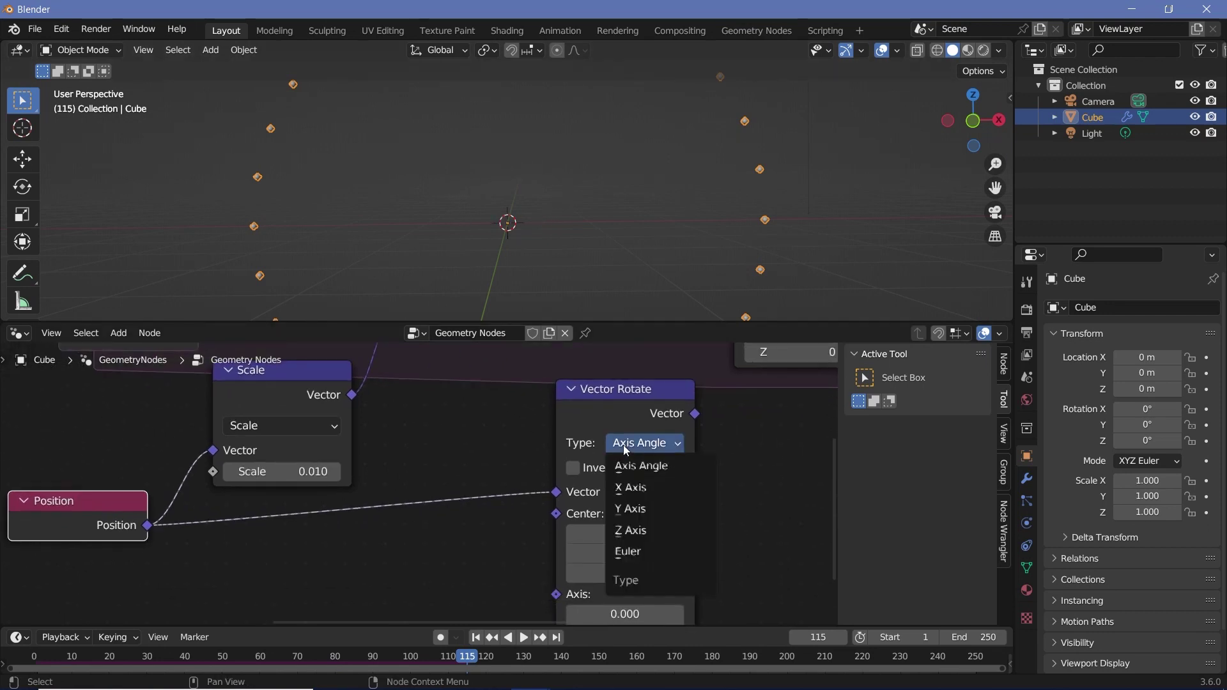
click(629, 514)
middle_drag(701, 531, 635, 447)
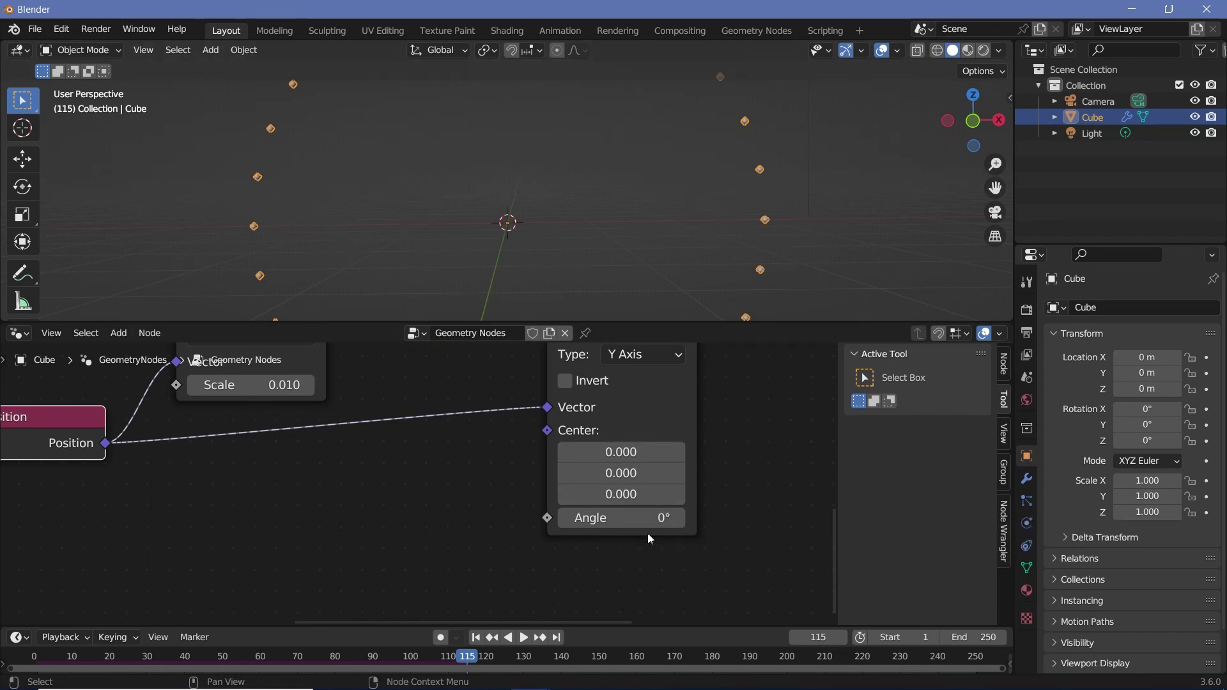
click(620, 517)
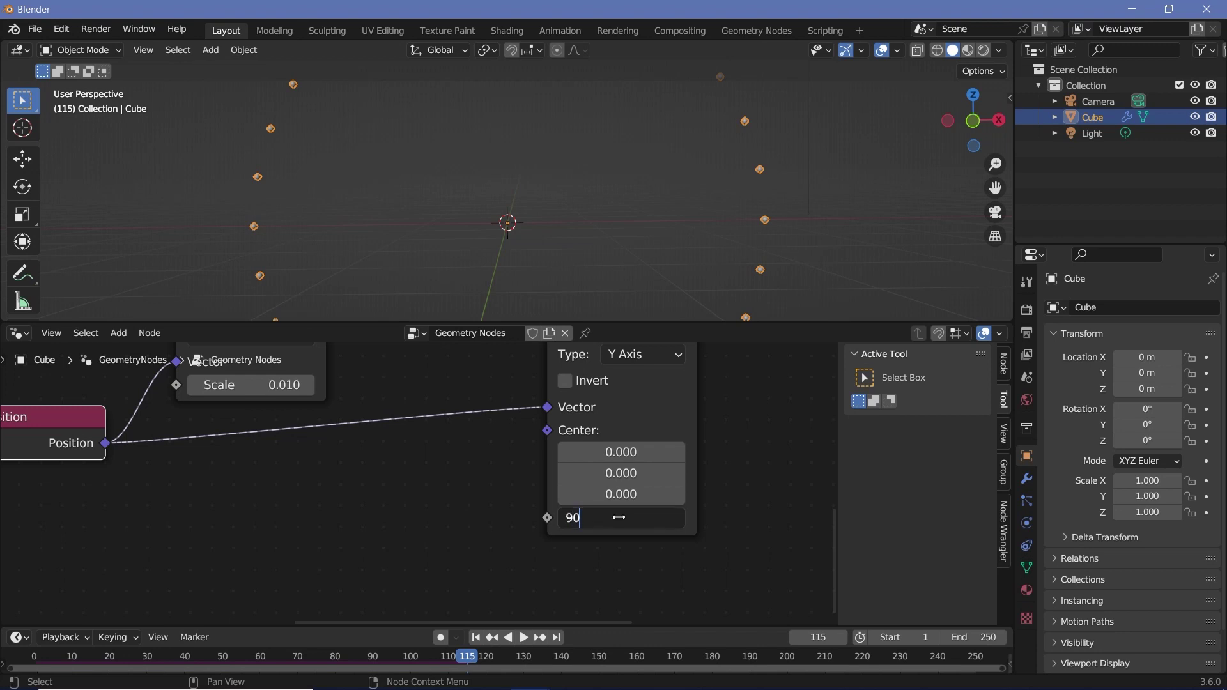
key(Return)
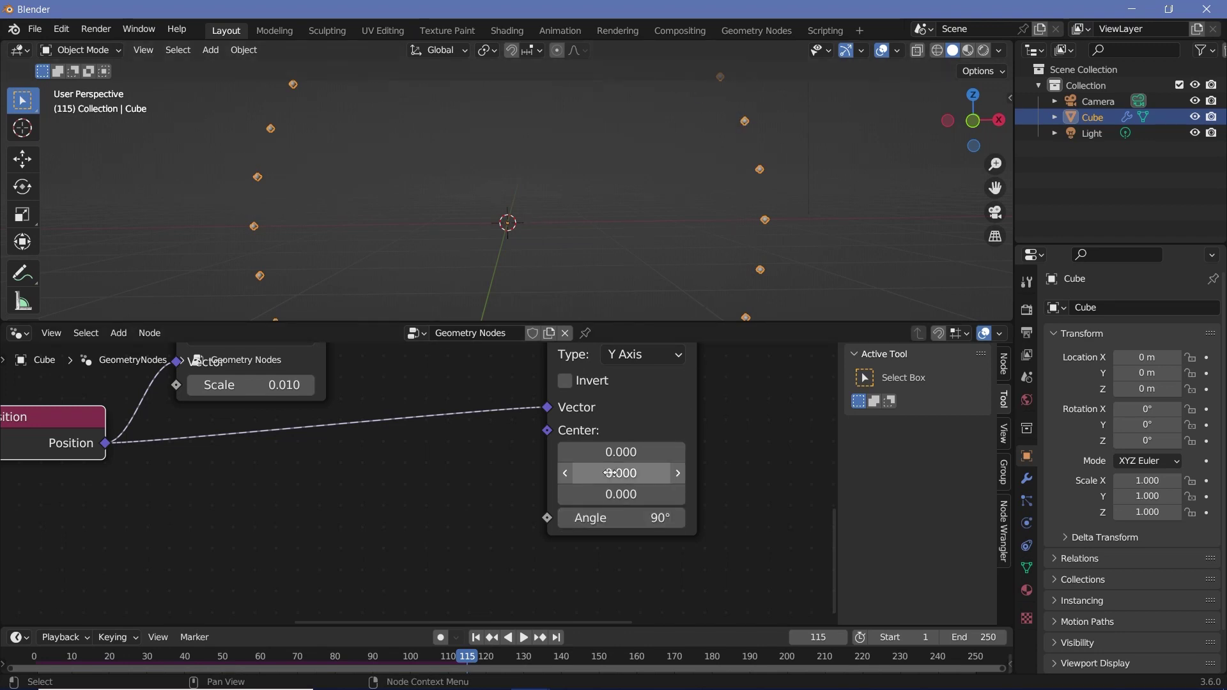
- Move the Vector Rotate node closer to the Scale node
middle_drag(604, 473, 430, 682)
drag(497, 525, 417, 550)
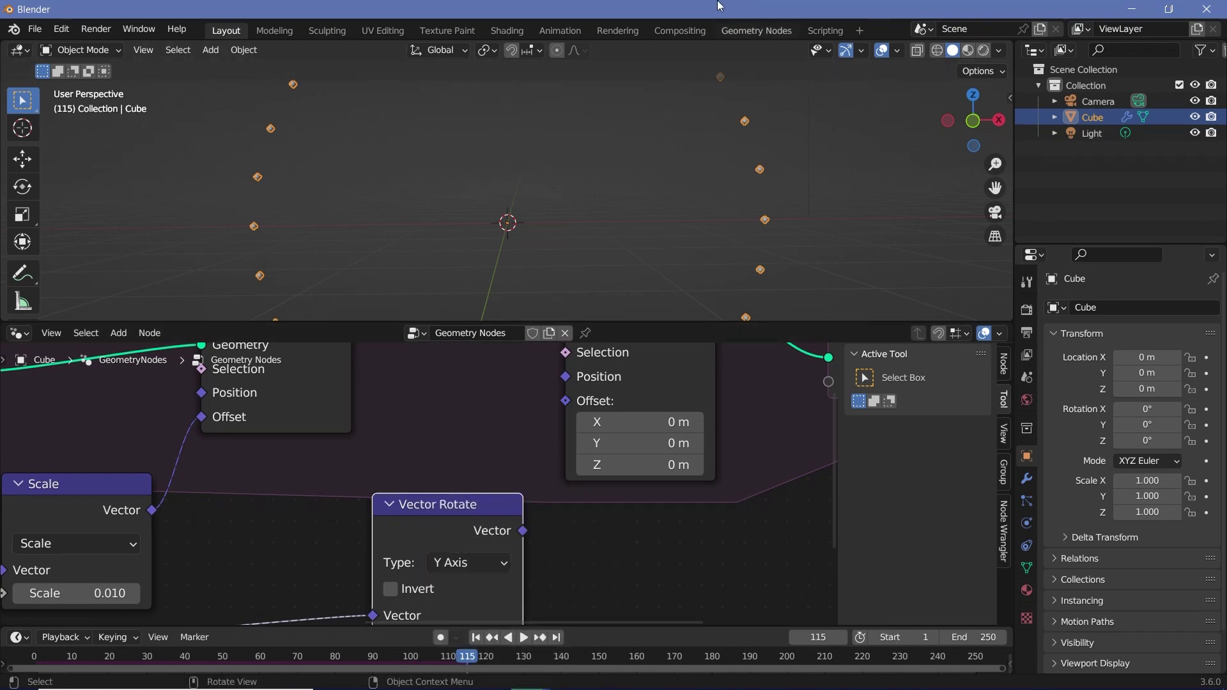
drag(462, 508, 378, 424)
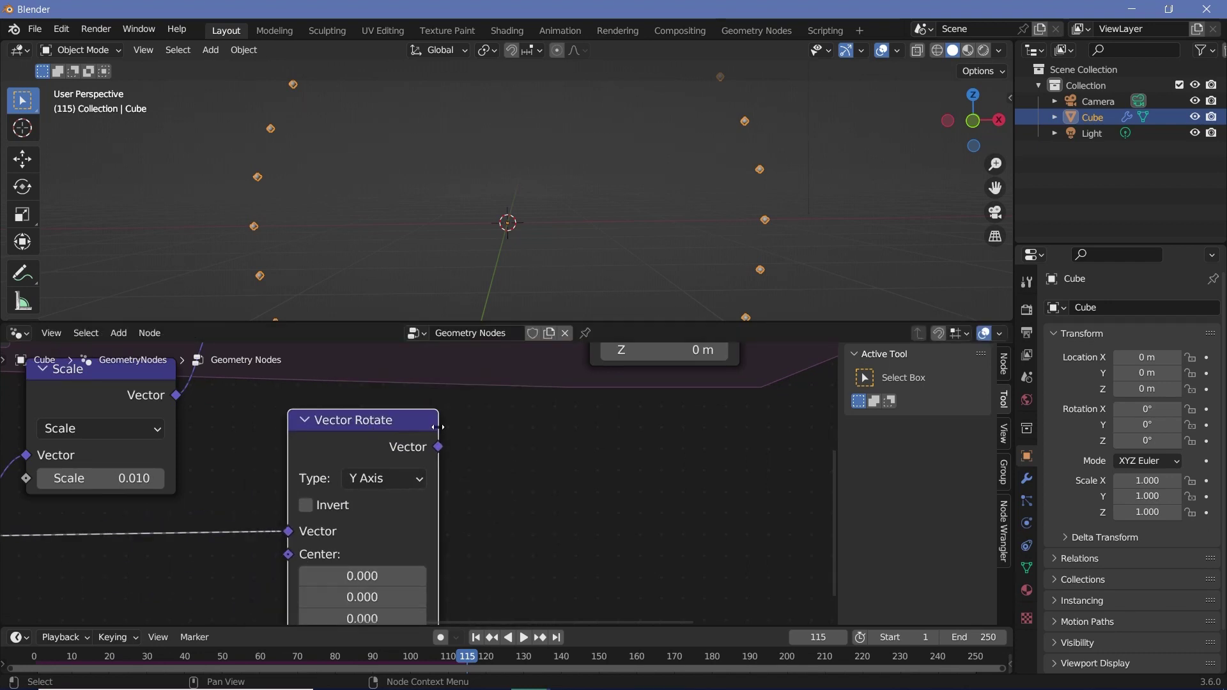
- Duplicate the Scale node and place the copy after Vector Rotate
key(shift+a)
middle_drag(304, 428, 358, 468)
click(148, 427)
key(shift+d)
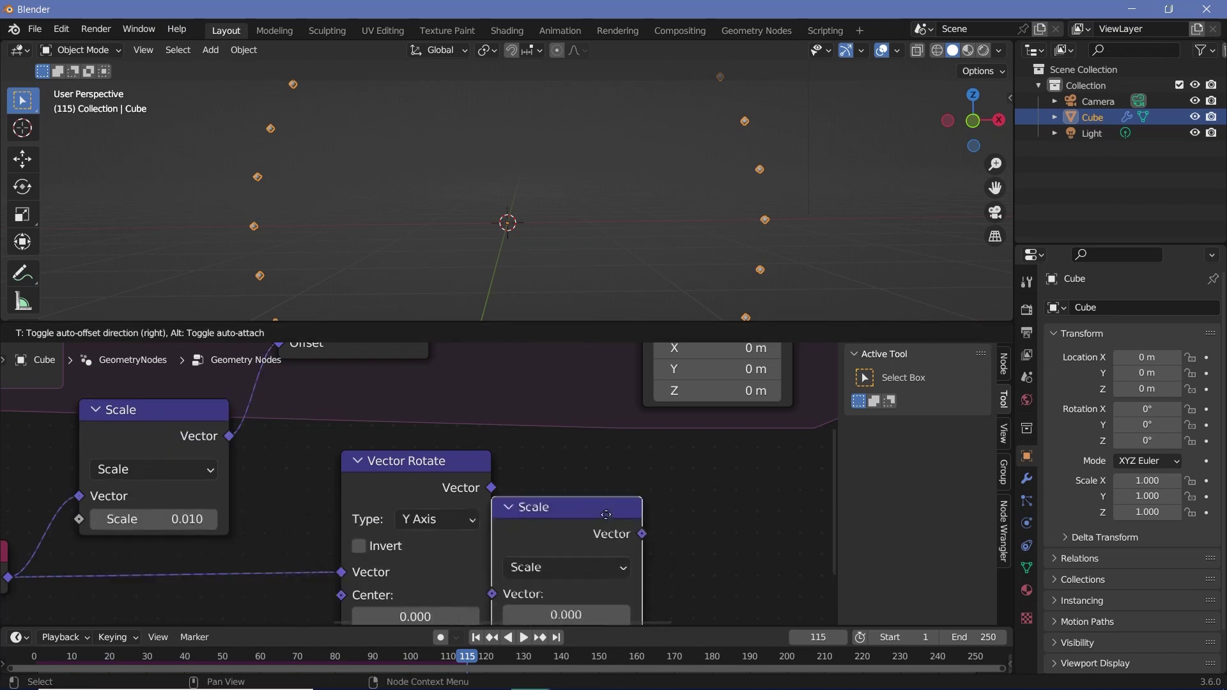
click(658, 448)
- Link Vector Rotate through the duplicated Scale node to the second Set Position's Offset, and replay the simulation from the start
drag(492, 488, 550, 527)
mouse_move(651, 466)
mouse_down()
mouse_move(561, 308)
mouse_move(643, 465)
mouse_up()
click(43, 661)
key(space)
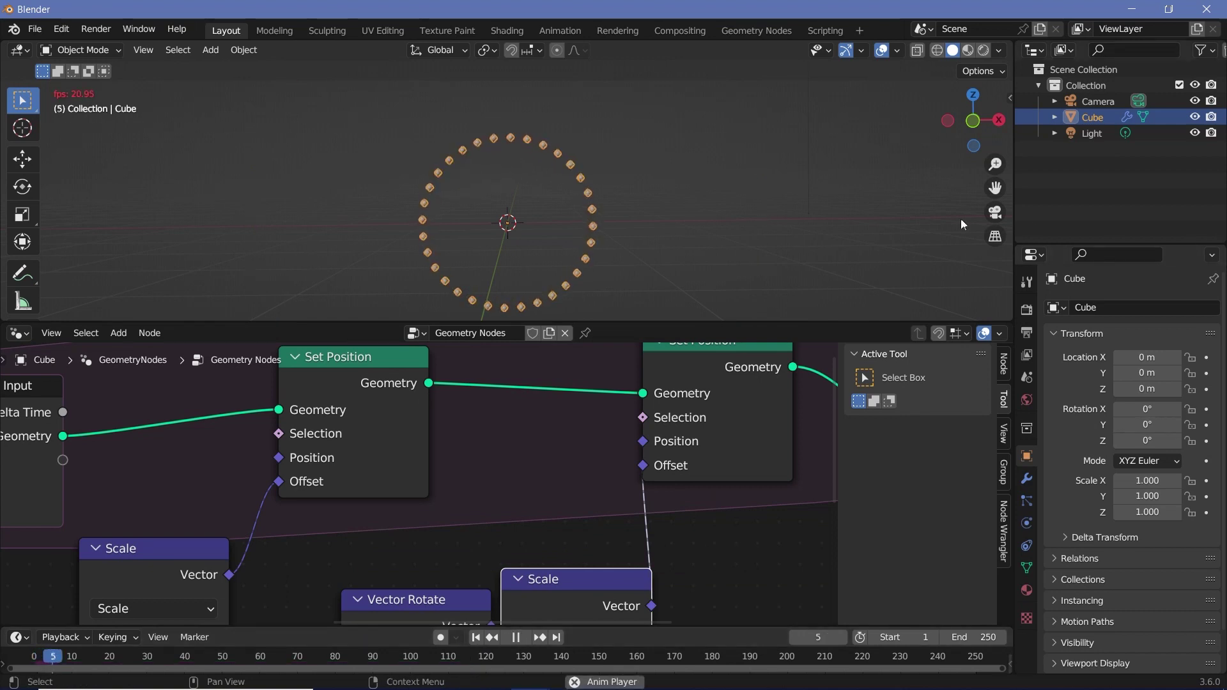
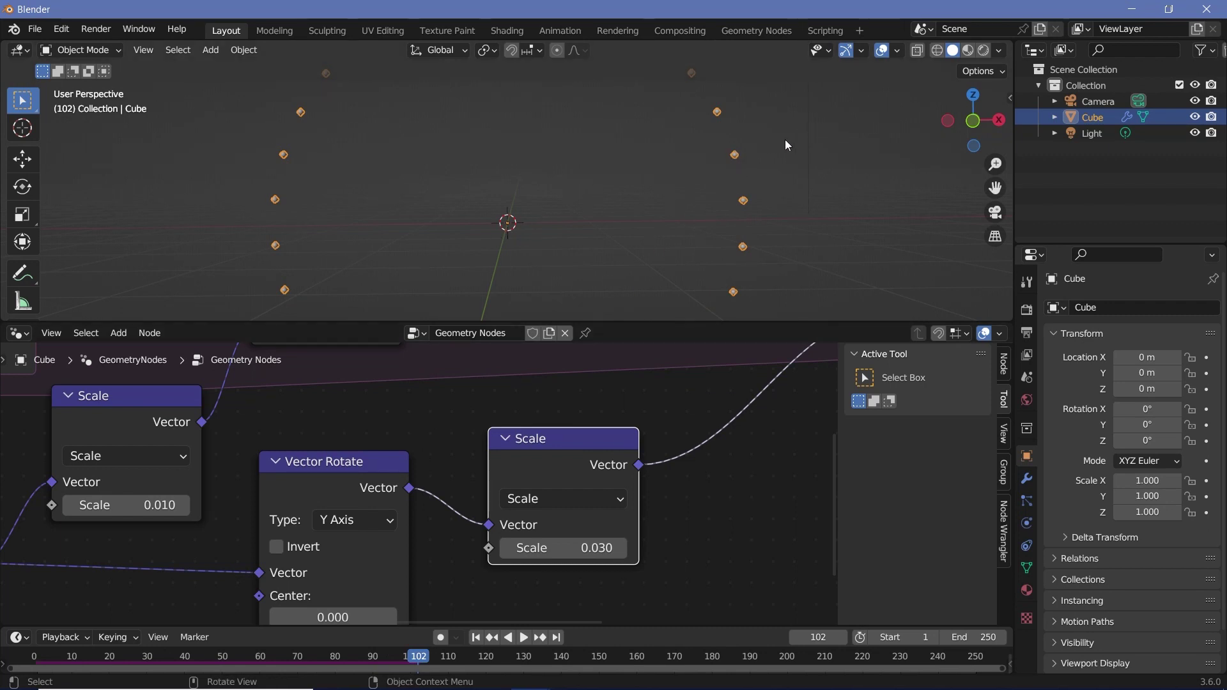
- Spread out the node layout by moving Vector Rotate with its Scale node away from the Position node
ctrl+middle_drag(452, 386, 732, 440)
drag(323, 488, 279, 529)
drag(693, 433, 708, 457)
drag(596, 456, 624, 473)
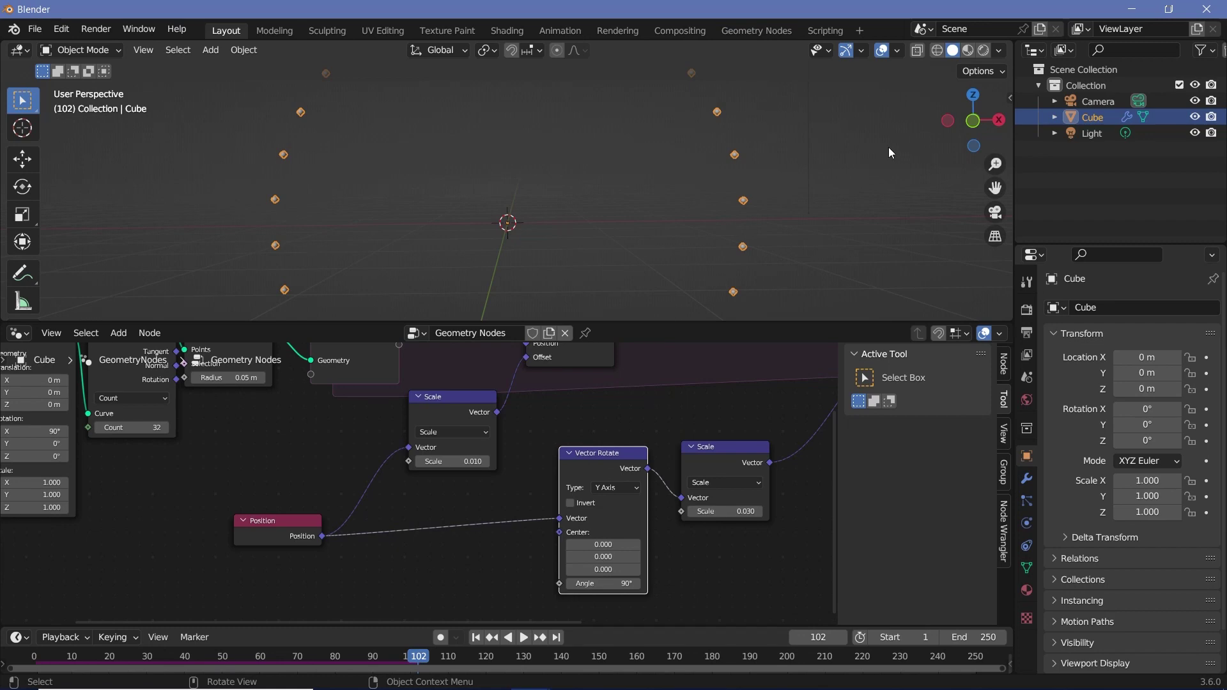
drag(232, 542, 173, 532)
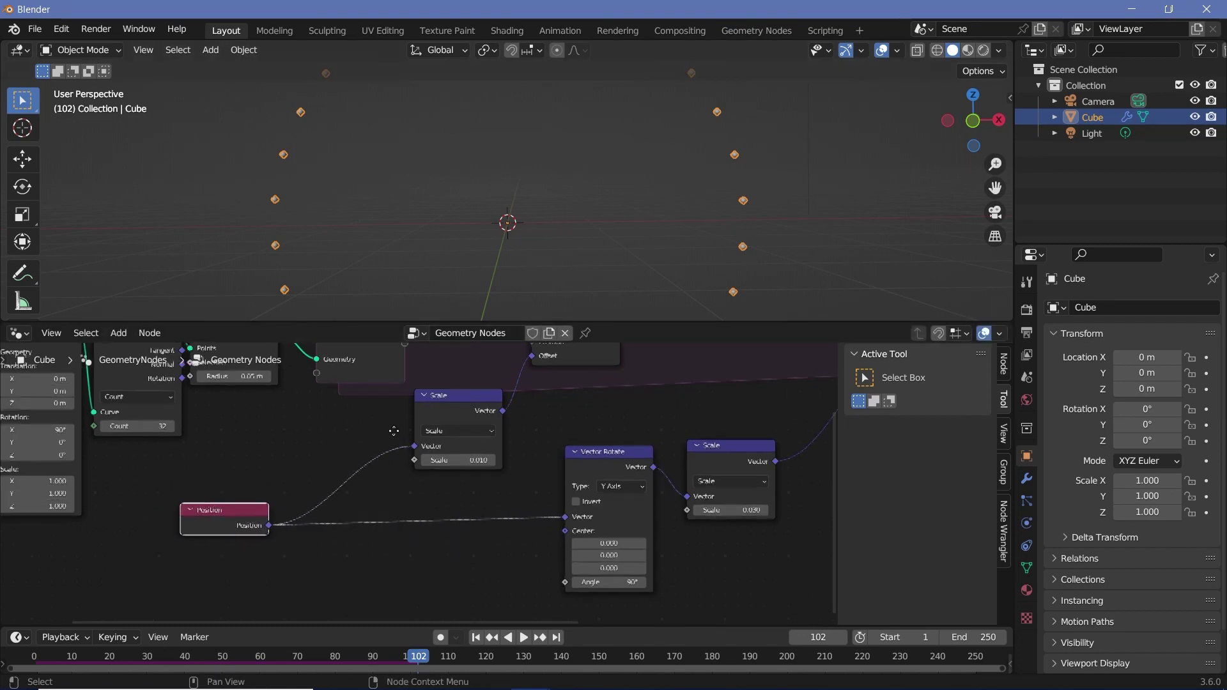
- Add a Vector Math node set to Normalize between the Position node and the first Scale node
middle_drag(362, 463, 445, 450)
scroll(447, 434, up, 3)
key(shift+a)
click(434, 334)
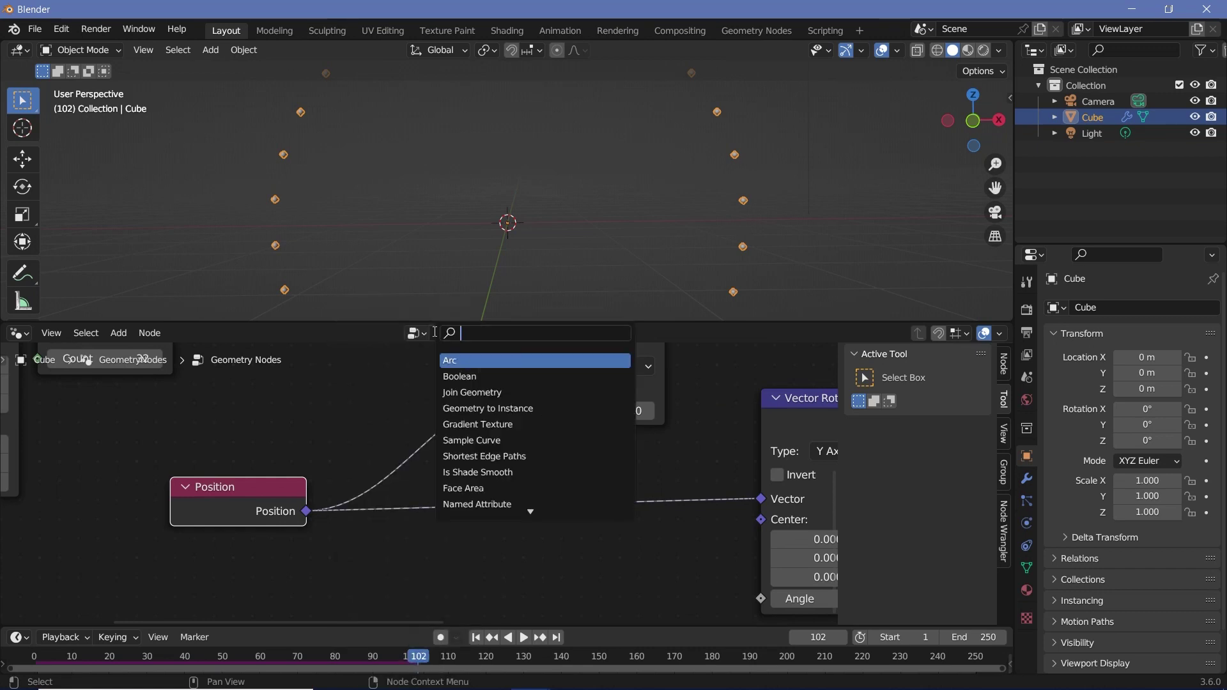
text(vector ma)
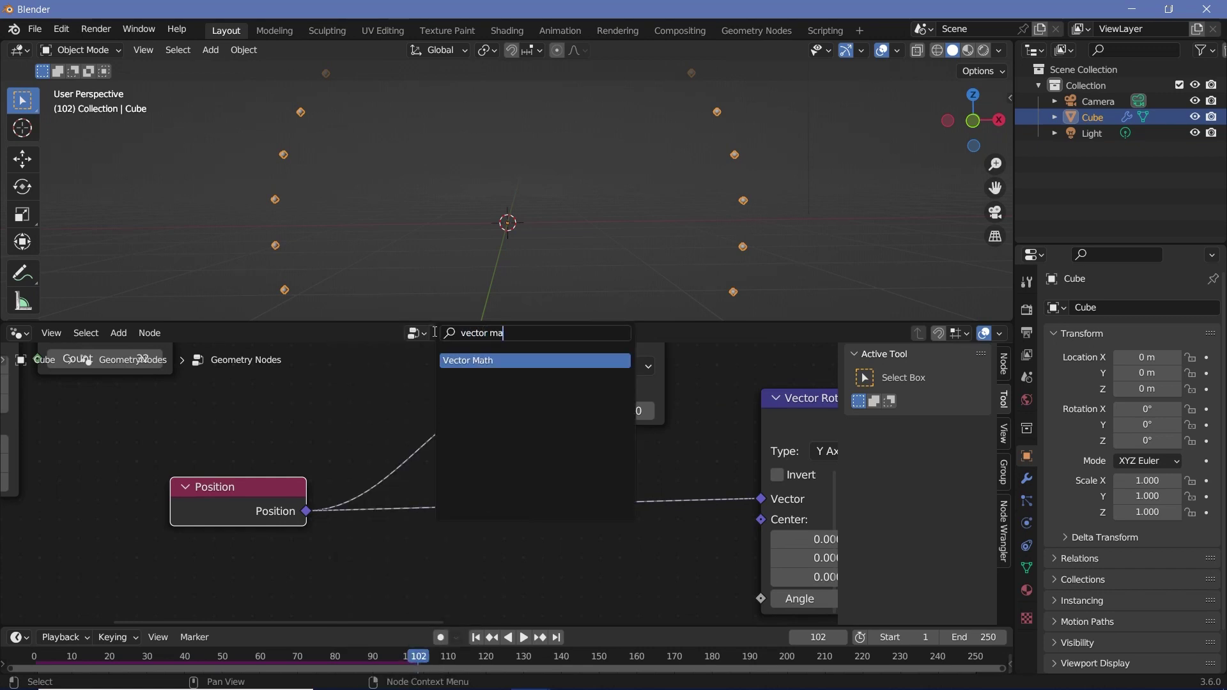
key(Return)
click(463, 458)
click(473, 546)
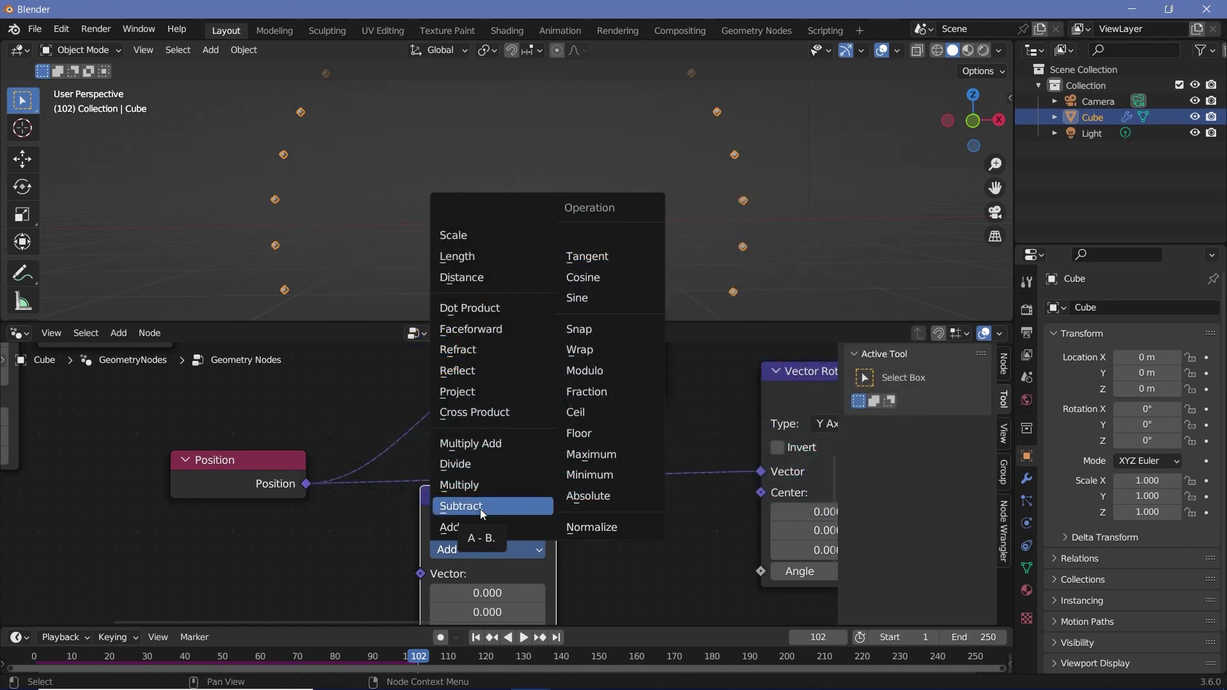
click(591, 528)
drag(498, 521, 448, 414)
- Play the simulation from the start to check the normalized outward motion
key(shift+Left)
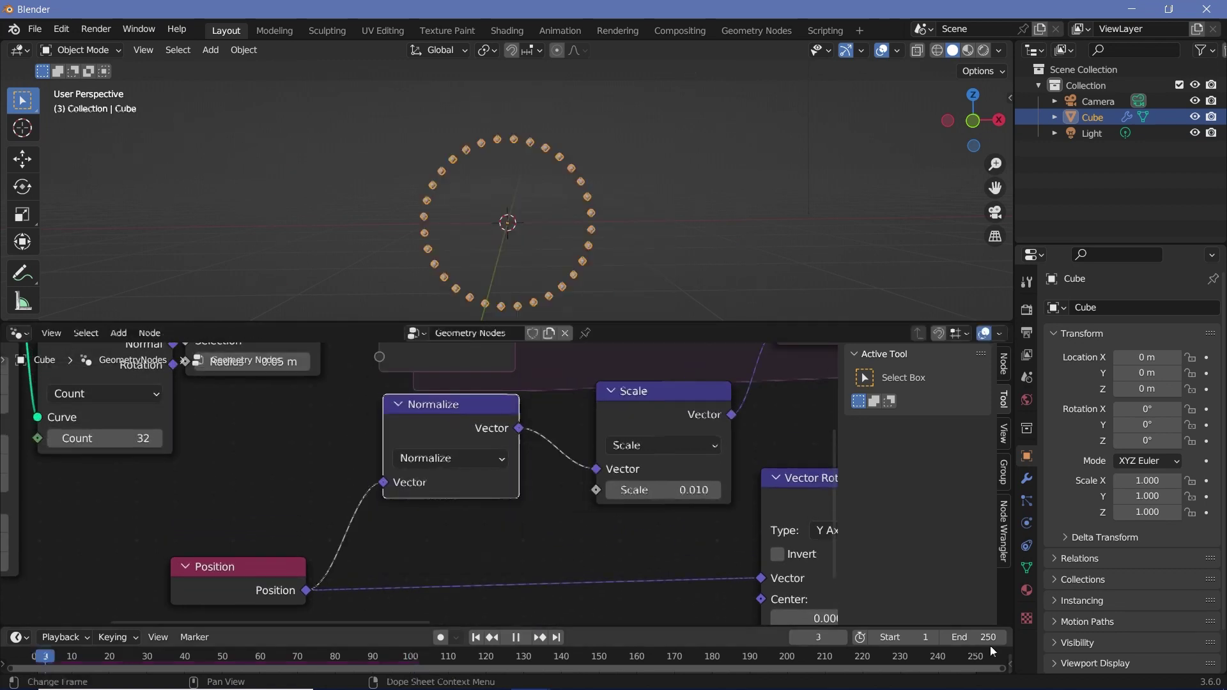
key(space)
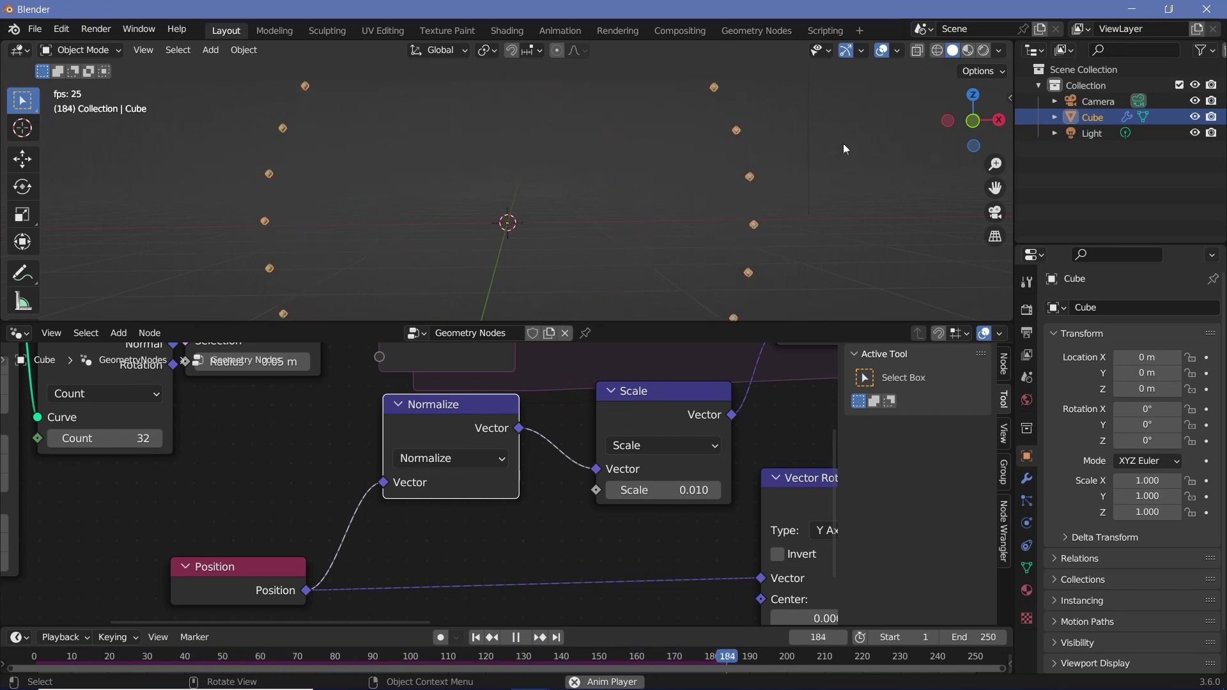
key(space)
- Nudge the Vector Rotate node closer to the second Scale node
middle_drag(793, 439, 664, 397)
click(684, 394)
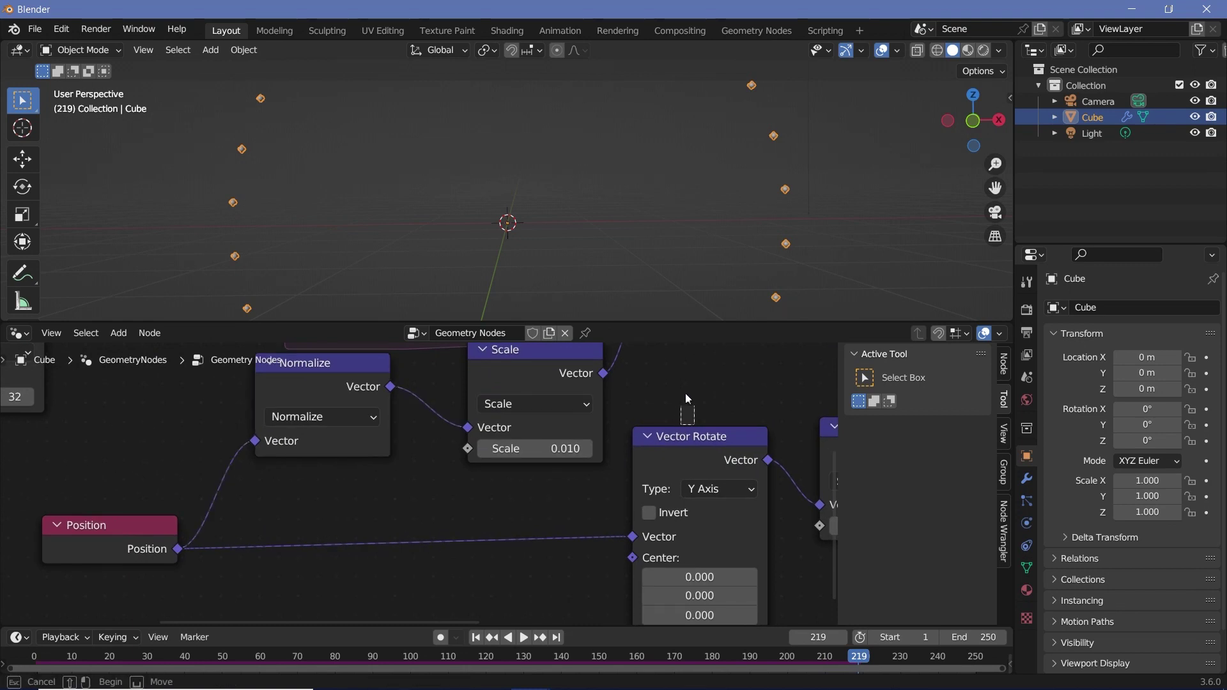
drag(691, 458, 718, 446)
middle_drag(681, 385, 653, 401)
click(102, 567)
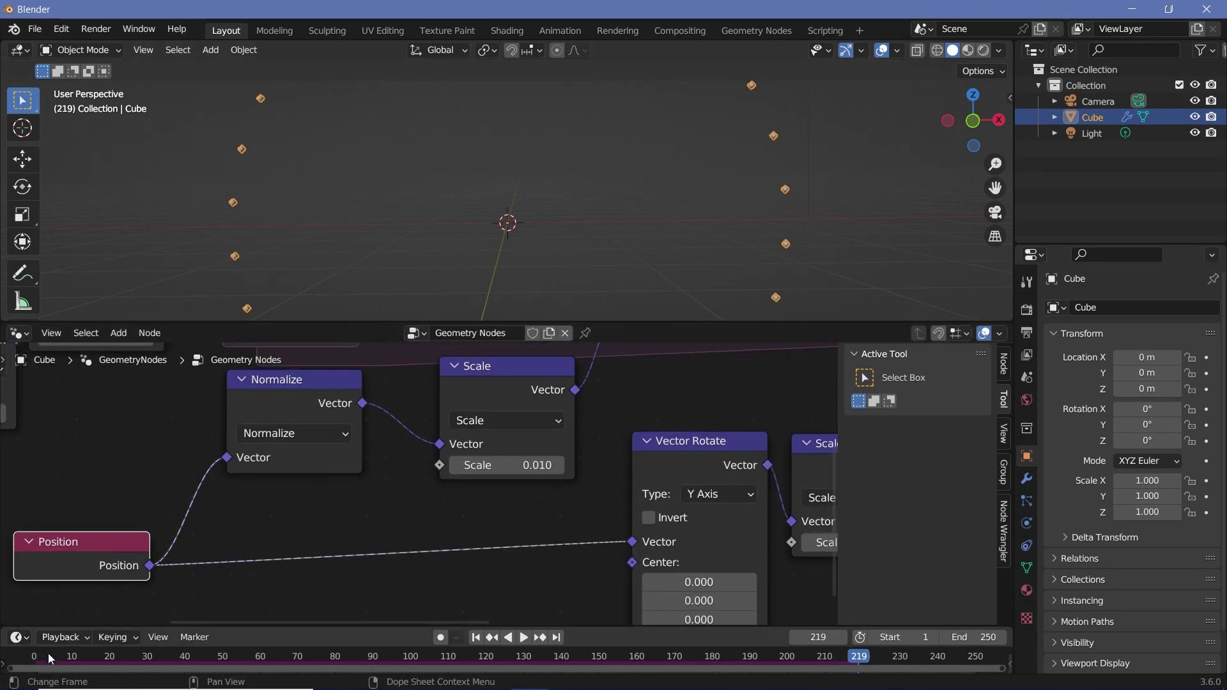
- Replay the simulation from the beginning and move the Normalize node slightly closer to the Position node
drag(49, 655, 38, 598)
key(space)
drag(331, 407, 315, 437)
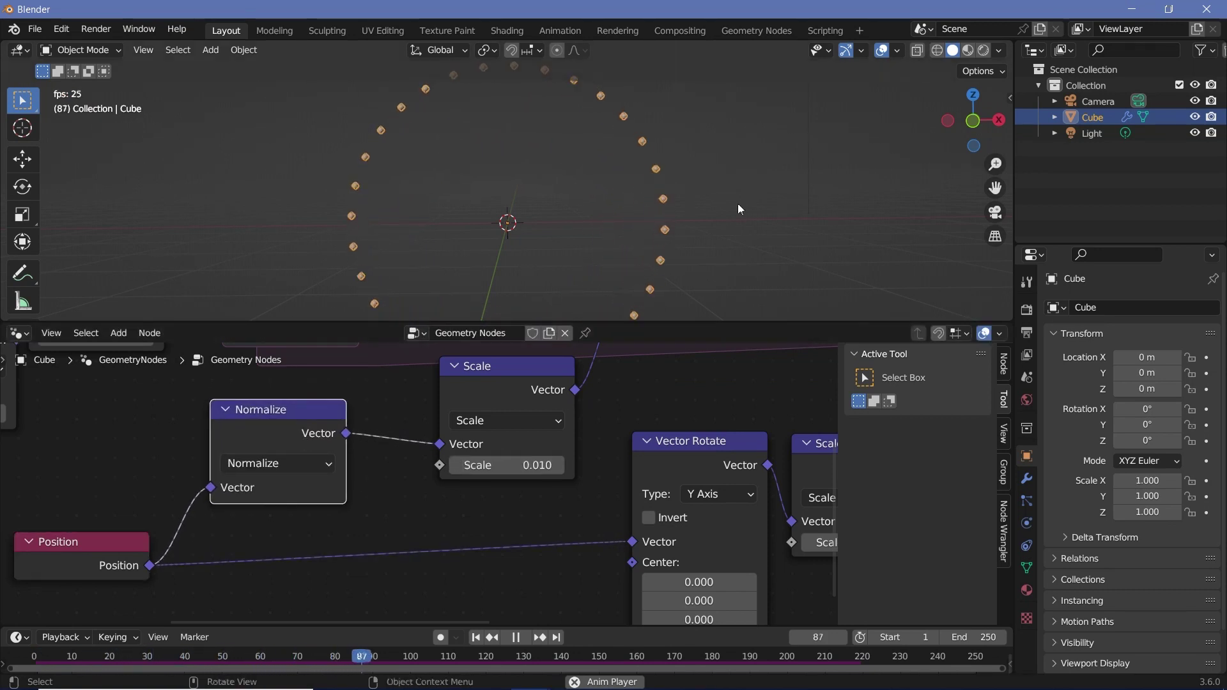
key(space)
- Set the first Scale node's scale to 0.020 and replay the simulation from the start
click(511, 465)
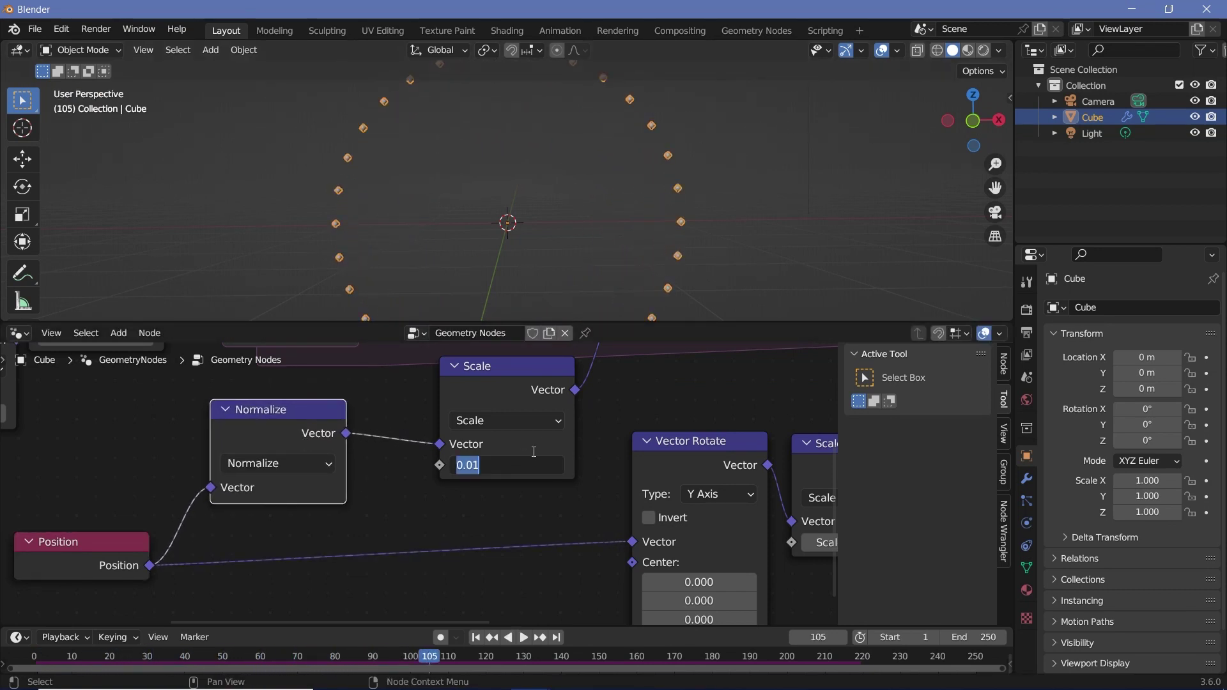
key(Return)
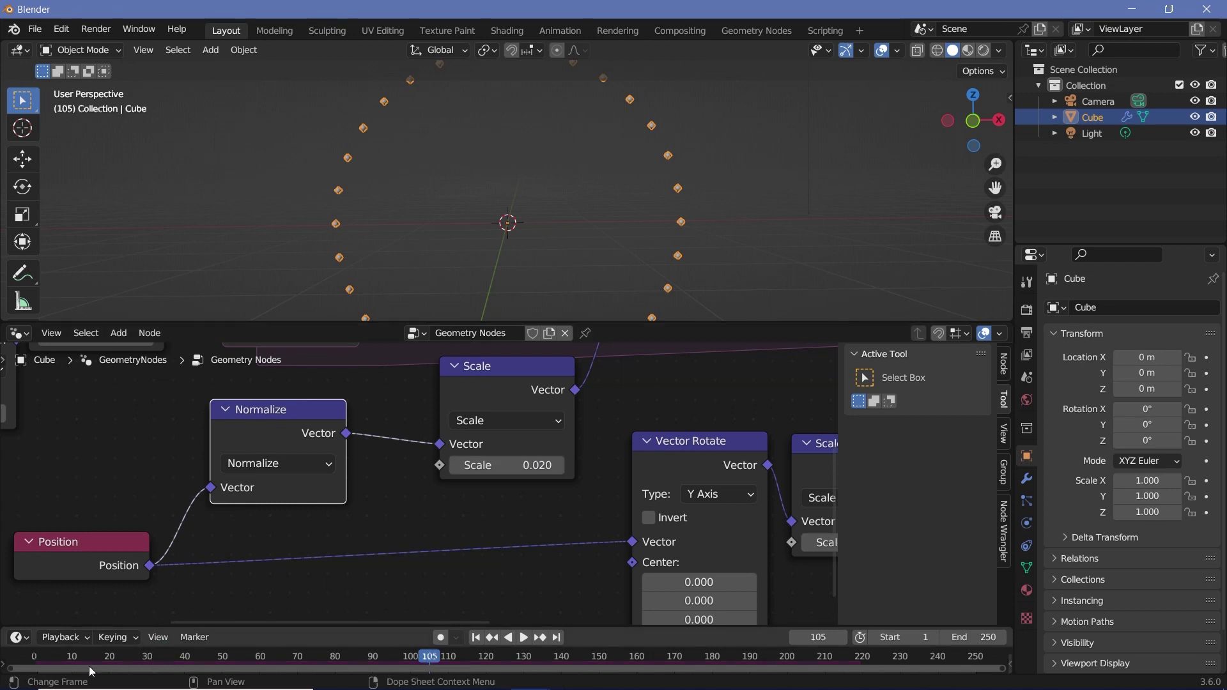
click(37, 660)
key(space)
- Set the first Scale node's scale to 0.015 and replay the simulation
click(526, 471)
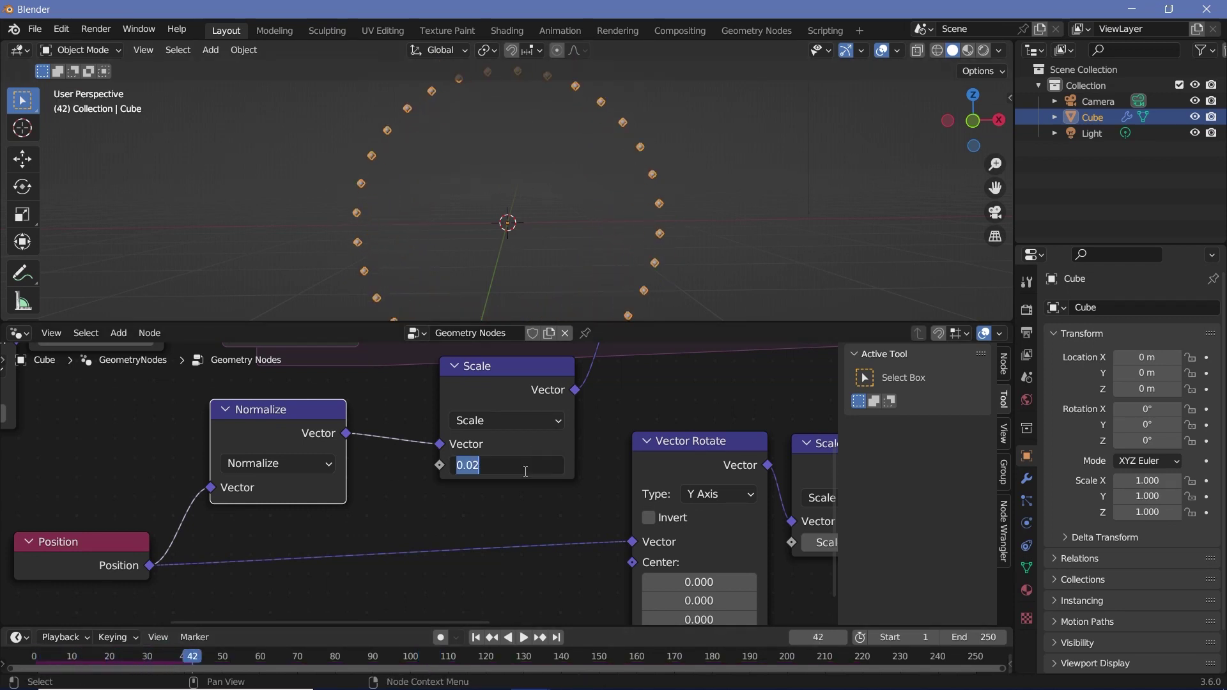
key(Return)
key(space)
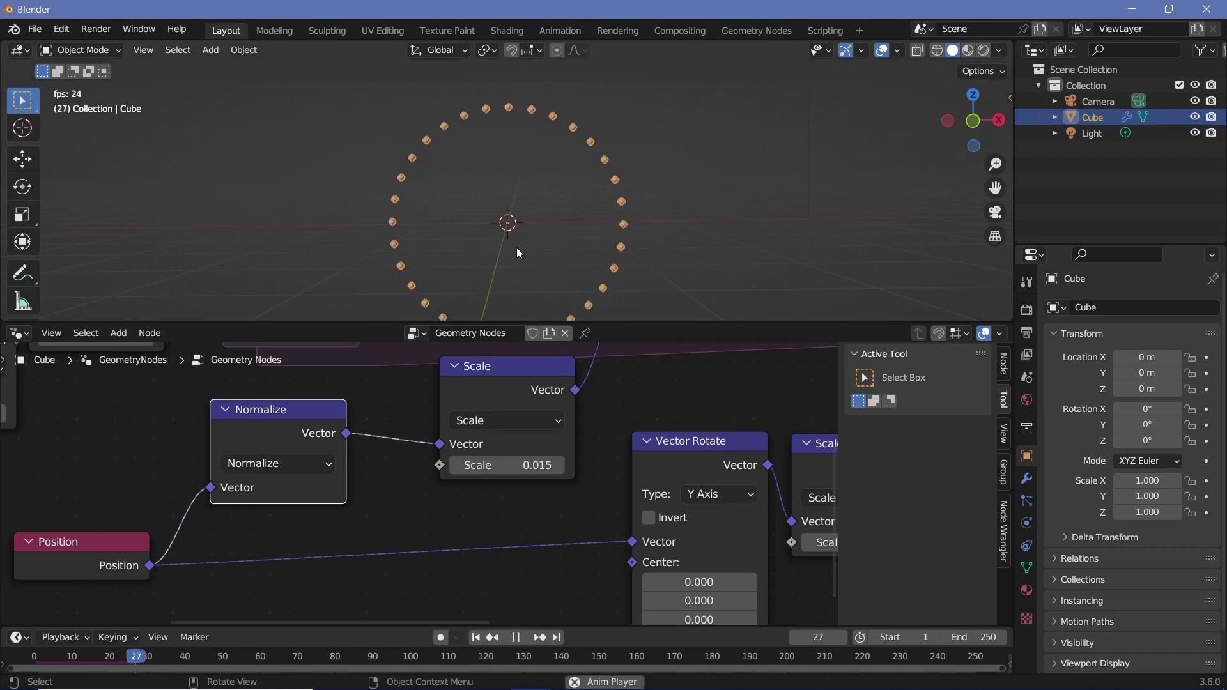
- Move the Simulation Output and Group Output nodes away from the second Set Position node to make room
key(Home)
middle_drag(705, 457, 570, 495)
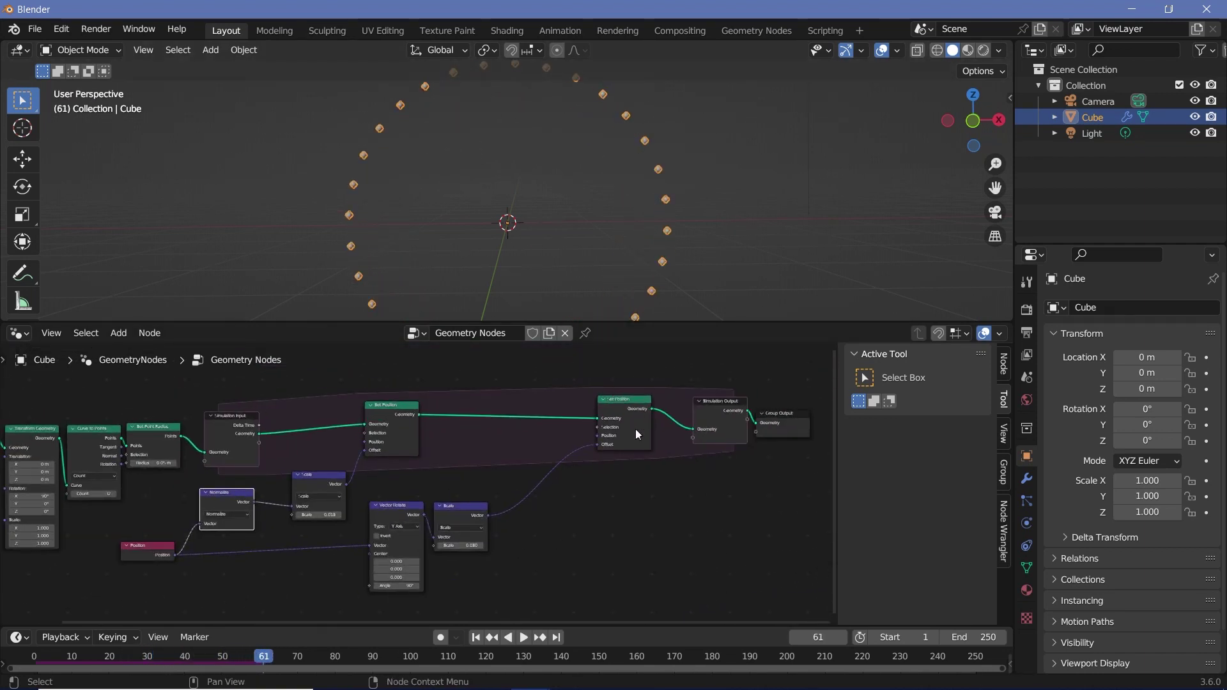
middle_drag(639, 430, 551, 427)
drag(631, 358, 764, 486)
drag(630, 404, 775, 400)
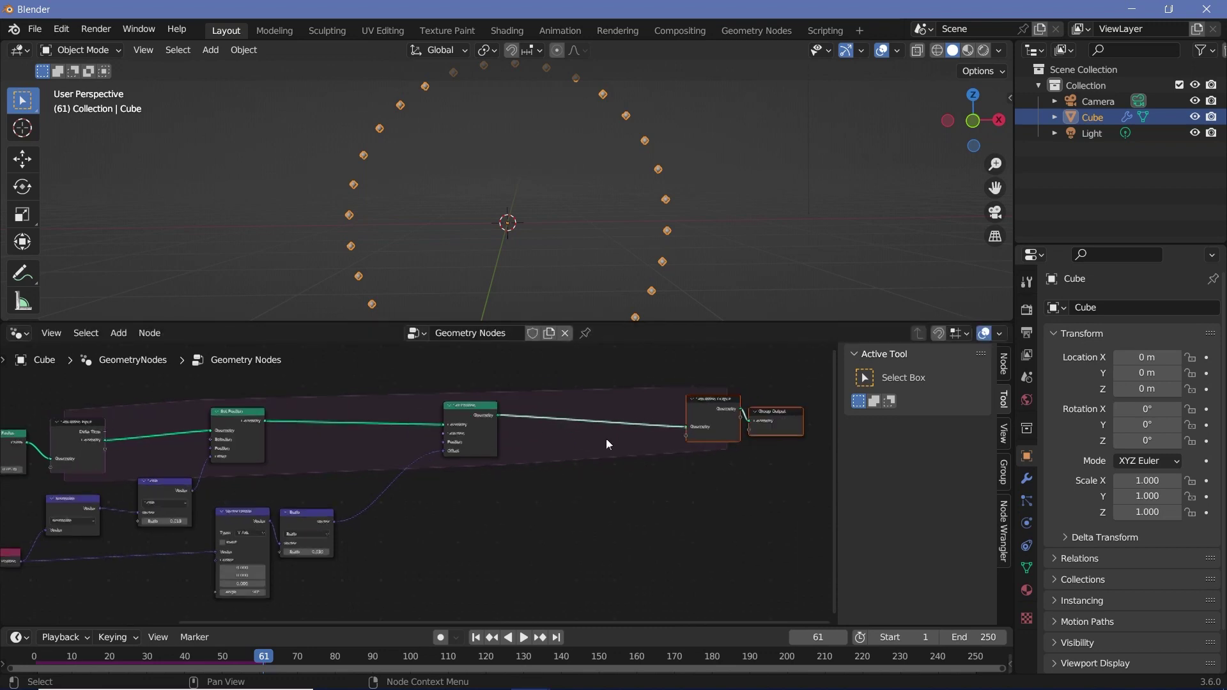
- Insert a Set Point Radius node between the second Set Position node and Simulation Output
scroll(606, 438, up, 3)
key(shift+a)
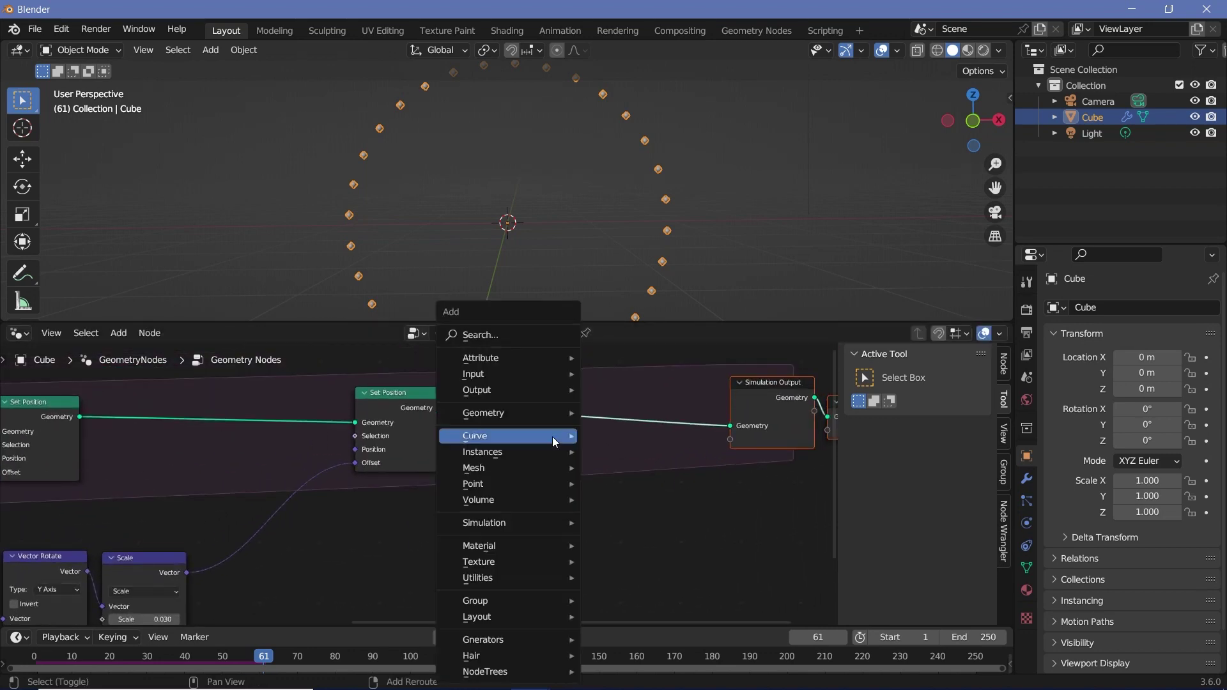
click(531, 335)
text(set po)
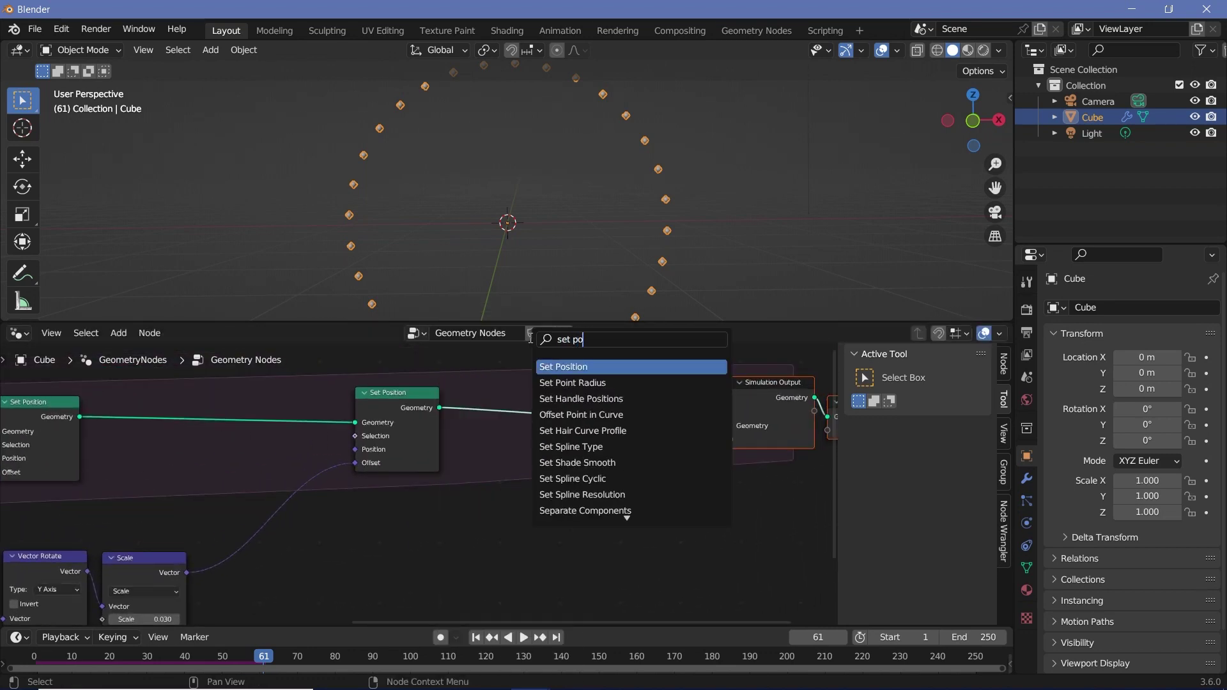
key(Down)
key(Return)
click(591, 465)
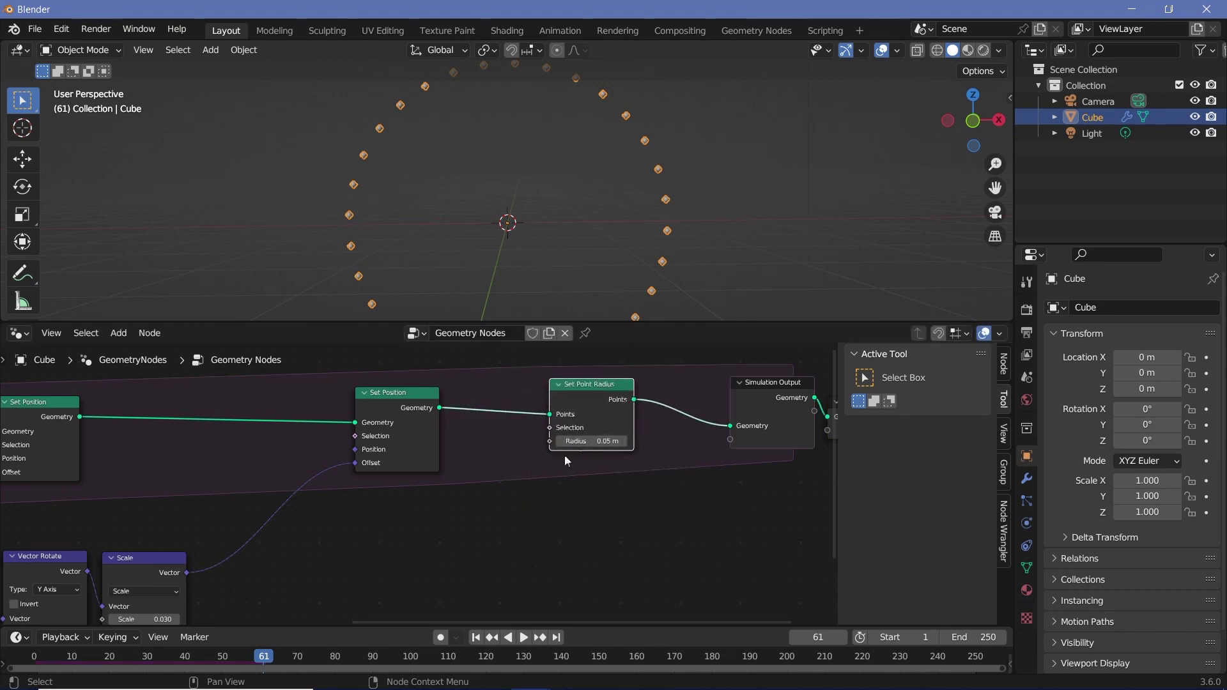
- Add a Radius input node below the second Set Position node
key(shift+a)
text(ra)
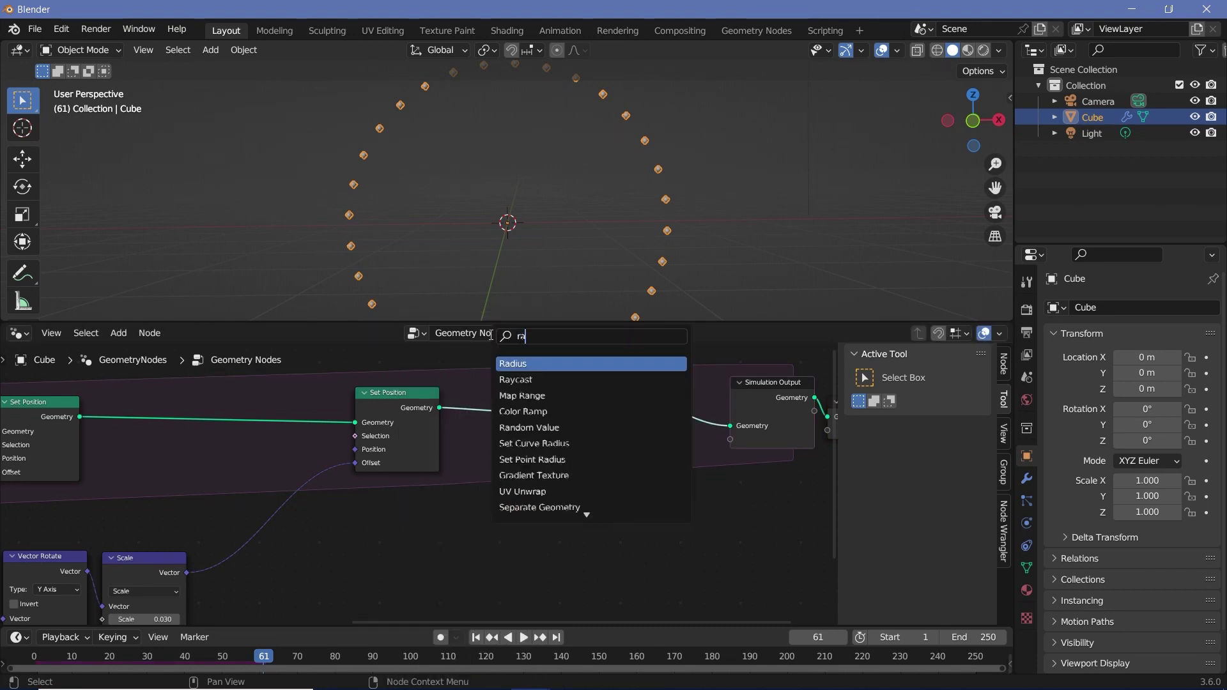
text(dius)
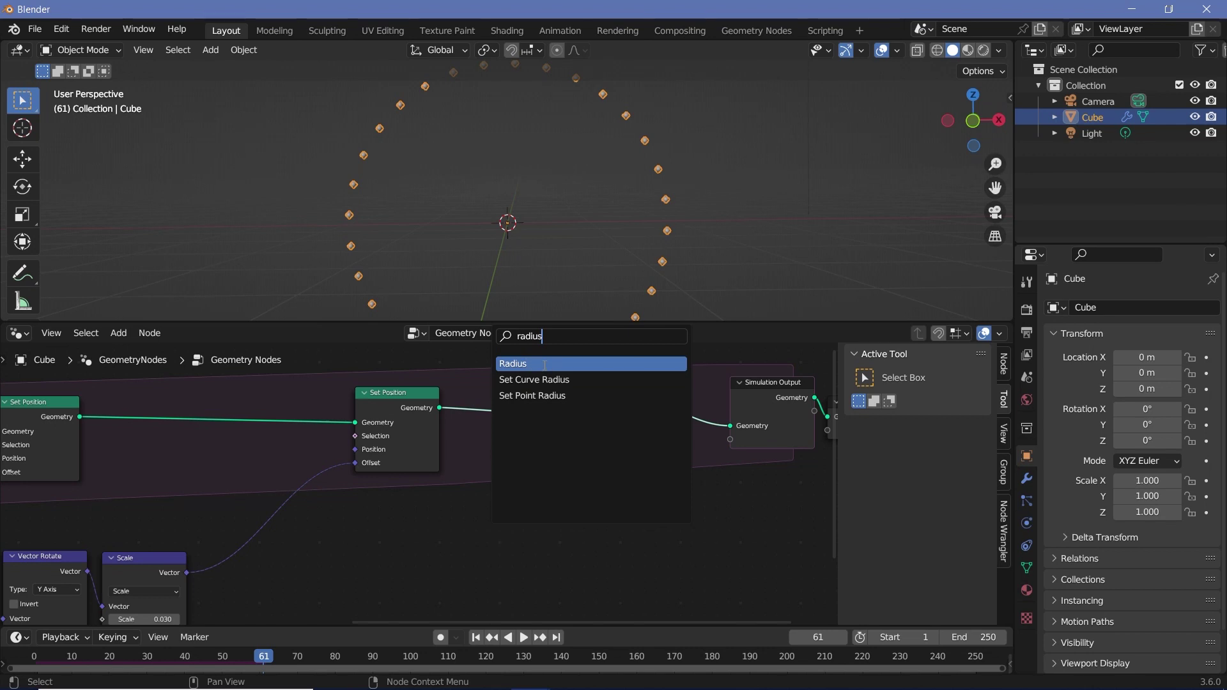
click(544, 364)
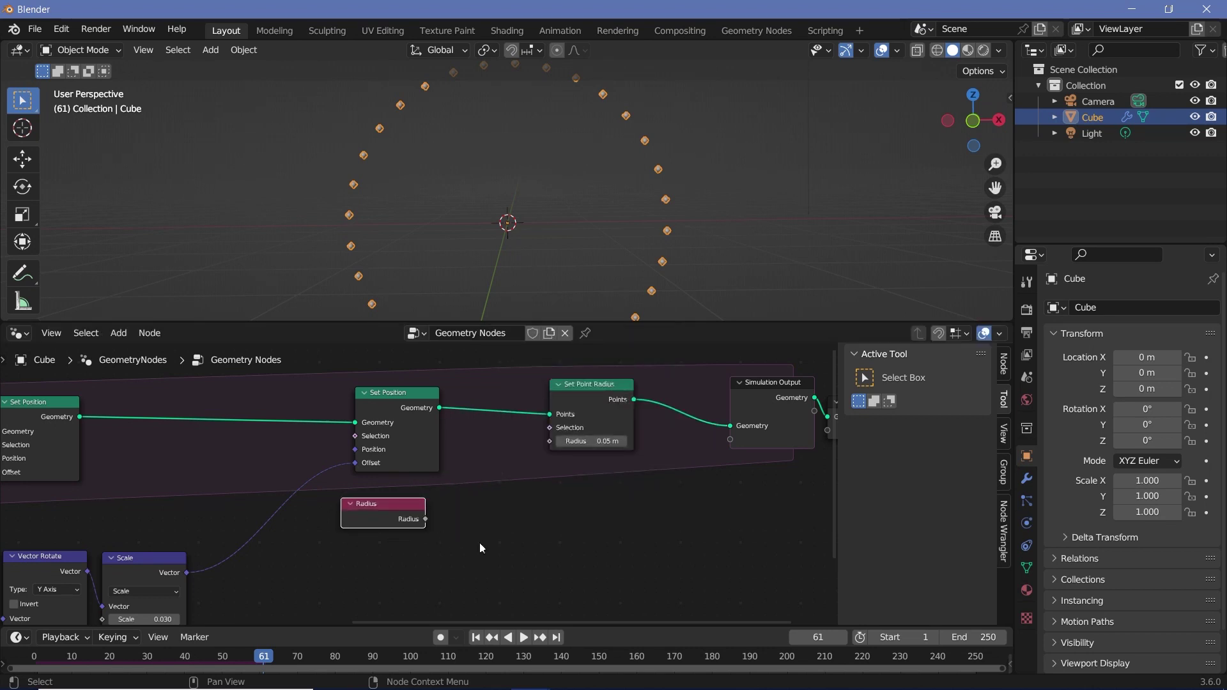
- Add a Math node set to Multiply beside the Radius node
key(shift+a)
click(489, 333)
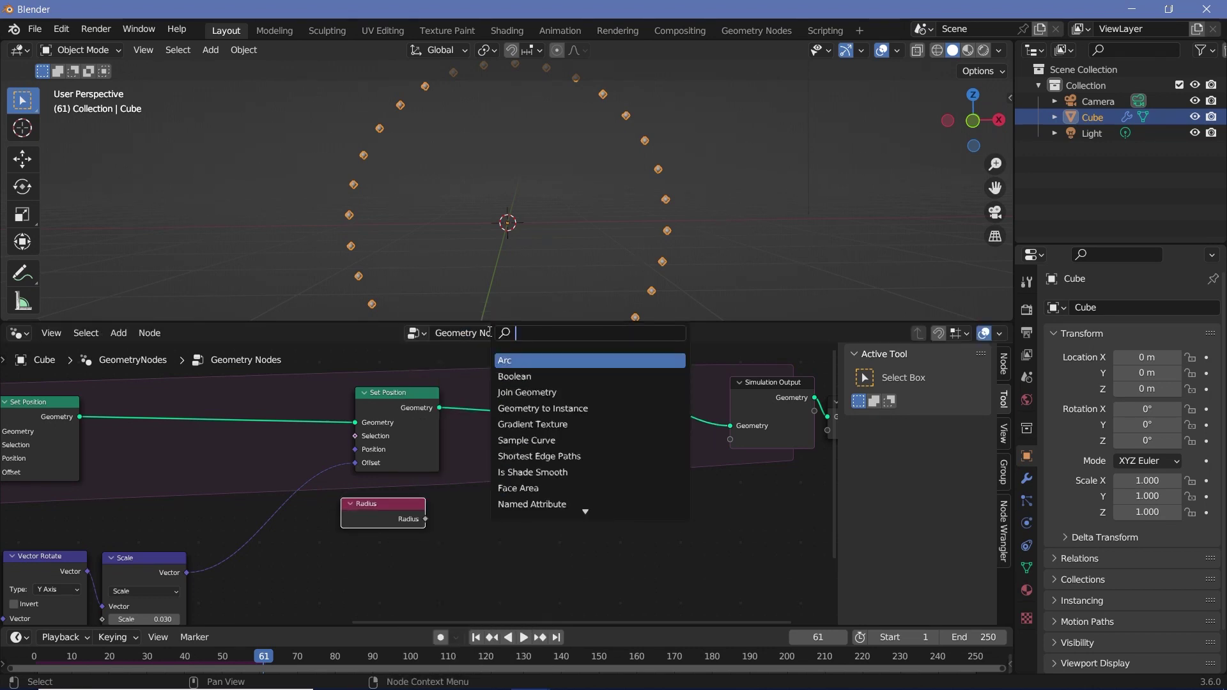
text(math)
click(511, 357)
click(491, 472)
click(492, 473)
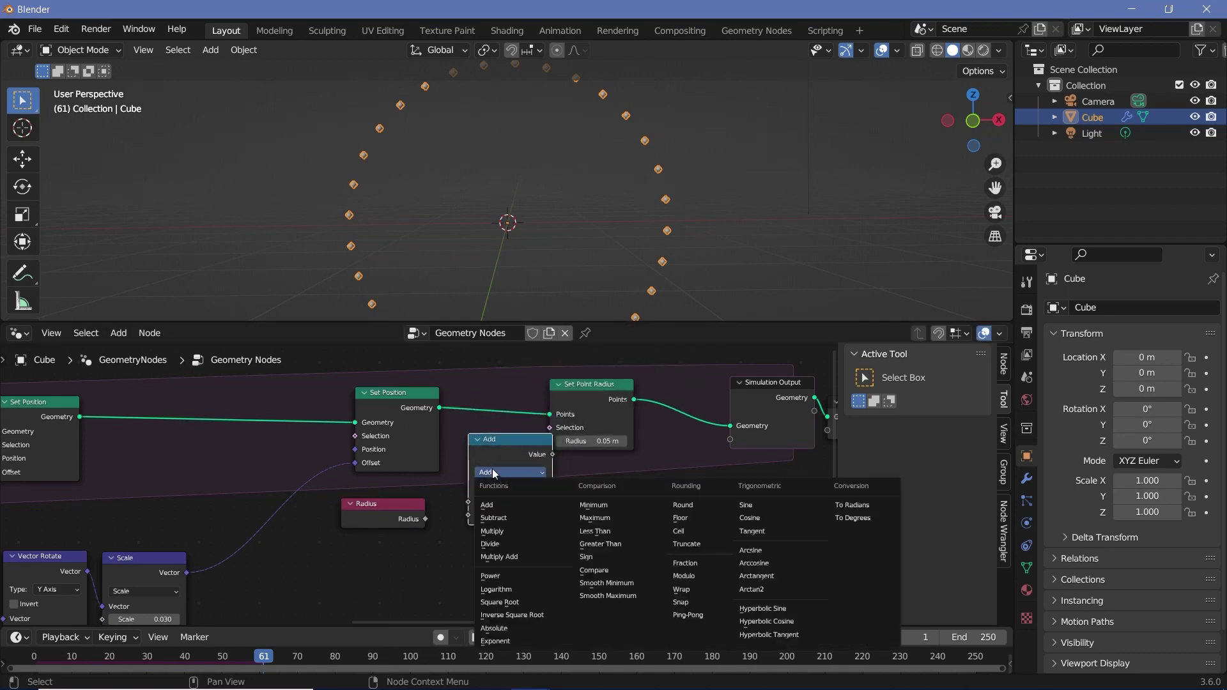
click(492, 531)
- Link the Radius node to Multiply's first value and set the second value to 0.950
scroll(505, 549, up, 8)
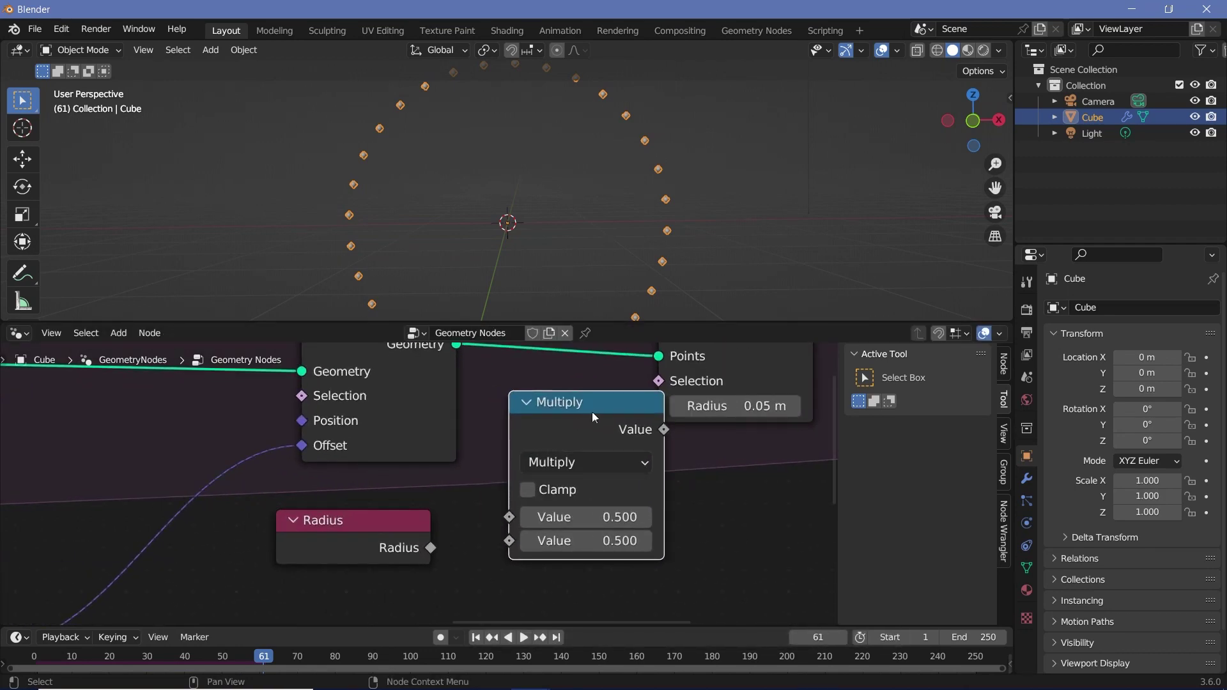
drag(591, 414, 567, 433)
drag(431, 548, 487, 536)
double_click(539, 558)
text(0.9)
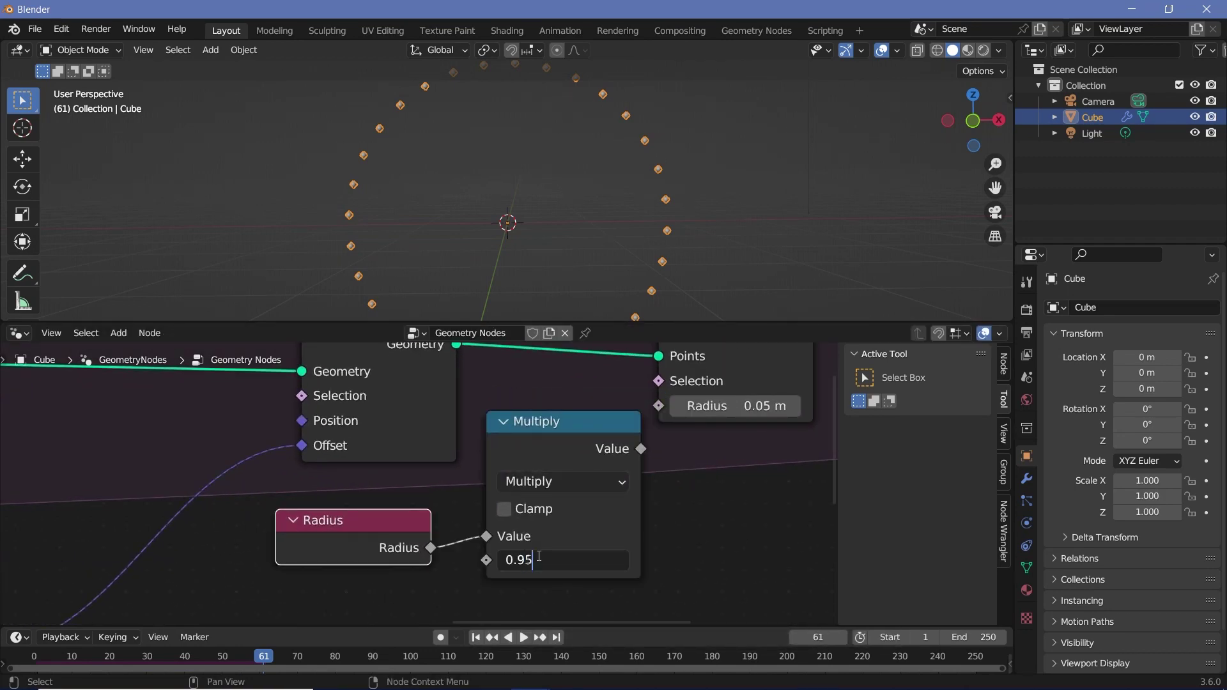
key(Return)
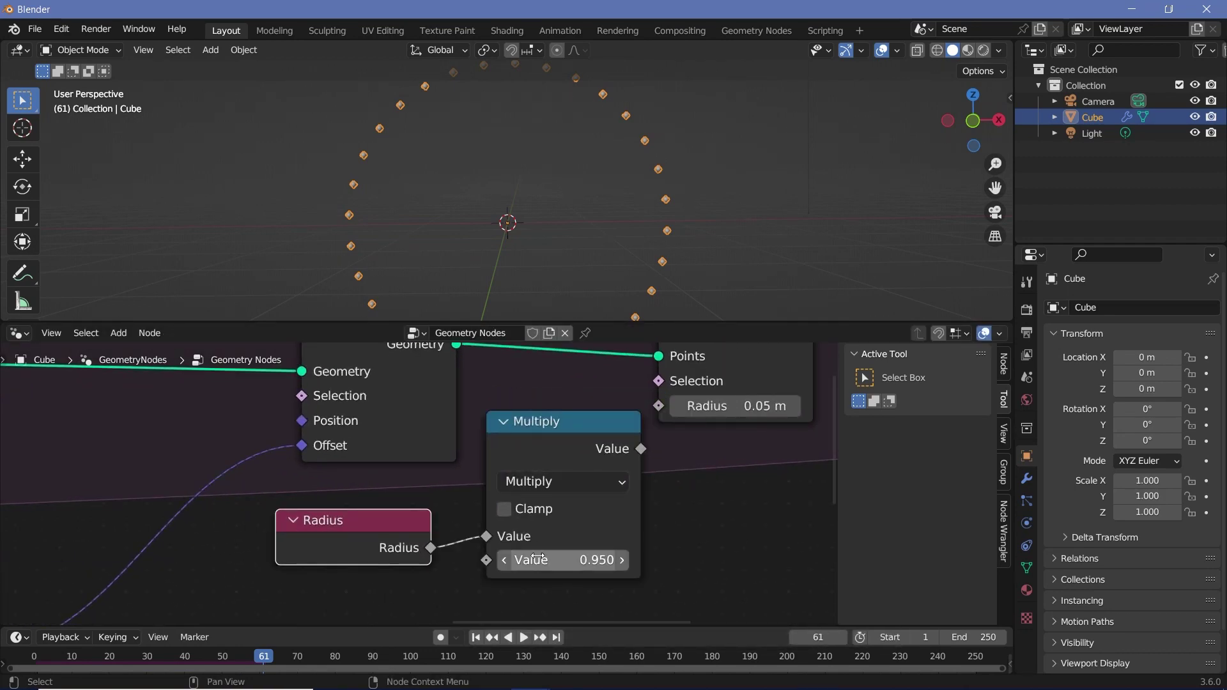
- Link the Multiply output to Set Point Radius's Radius input and arrange the Multiply and Radius nodes below it
drag(641, 449, 658, 406)
drag(536, 434, 504, 486)
drag(355, 534, 314, 543)
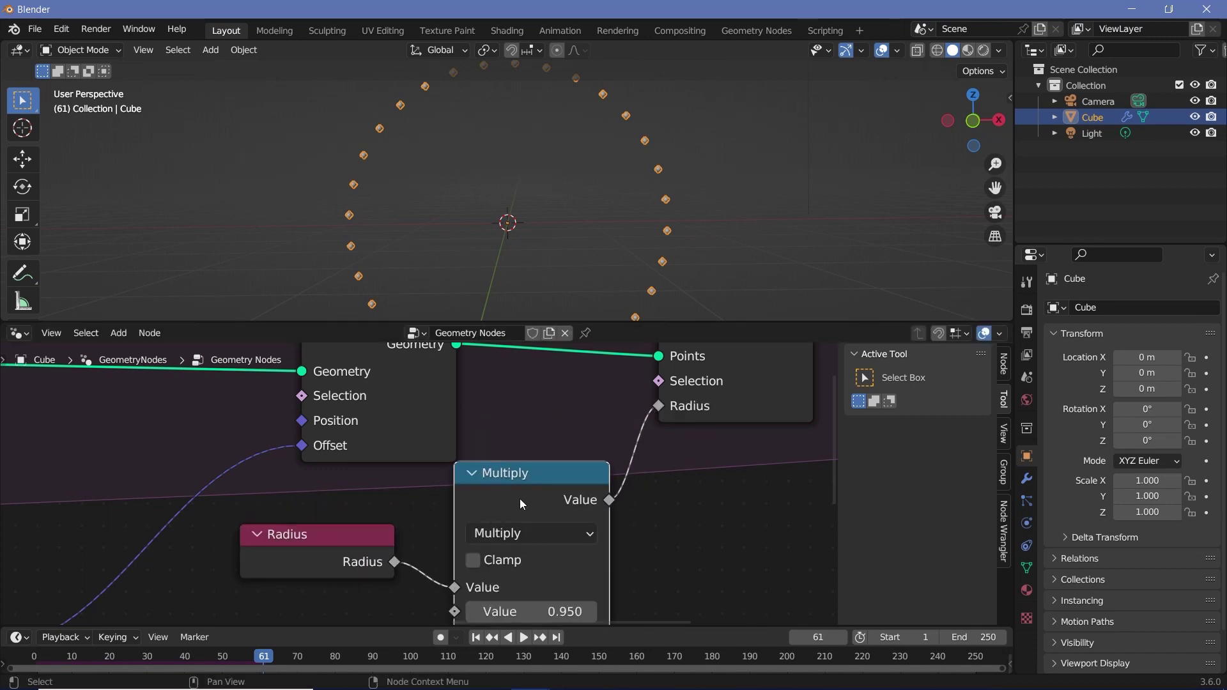
middle_drag(520, 499, 535, 434)
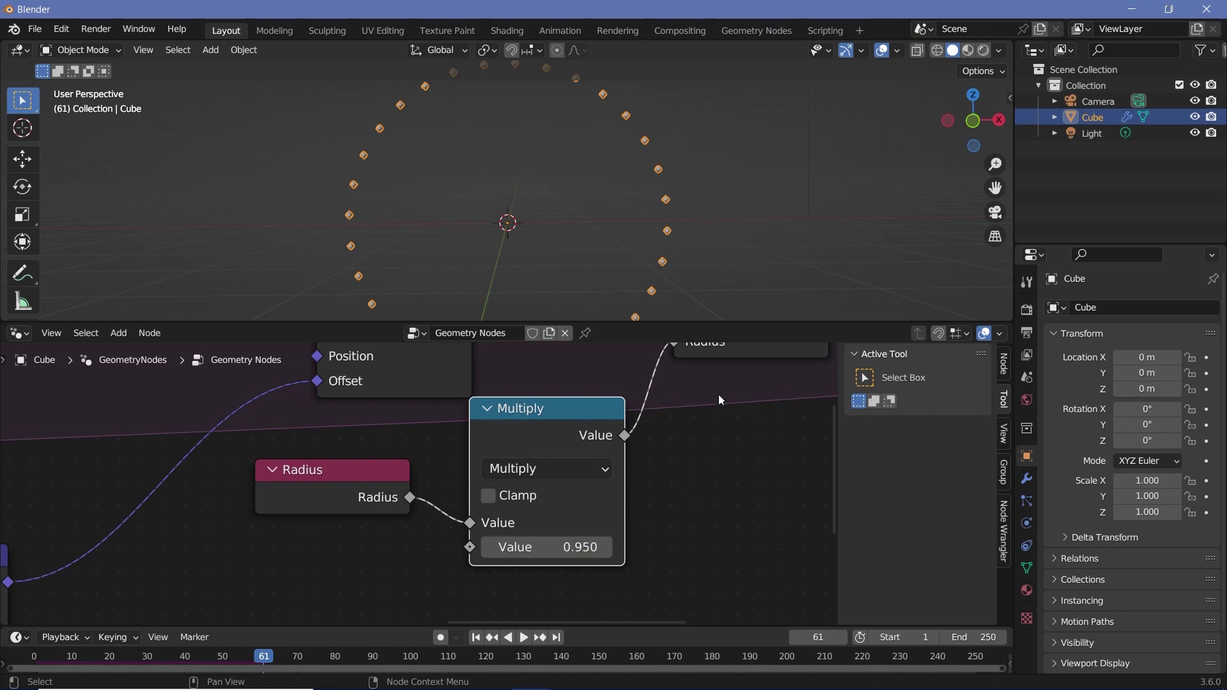
- Play the simulation from the start to check how the points shrink as they move outward
middle_drag(718, 394, 626, 555)
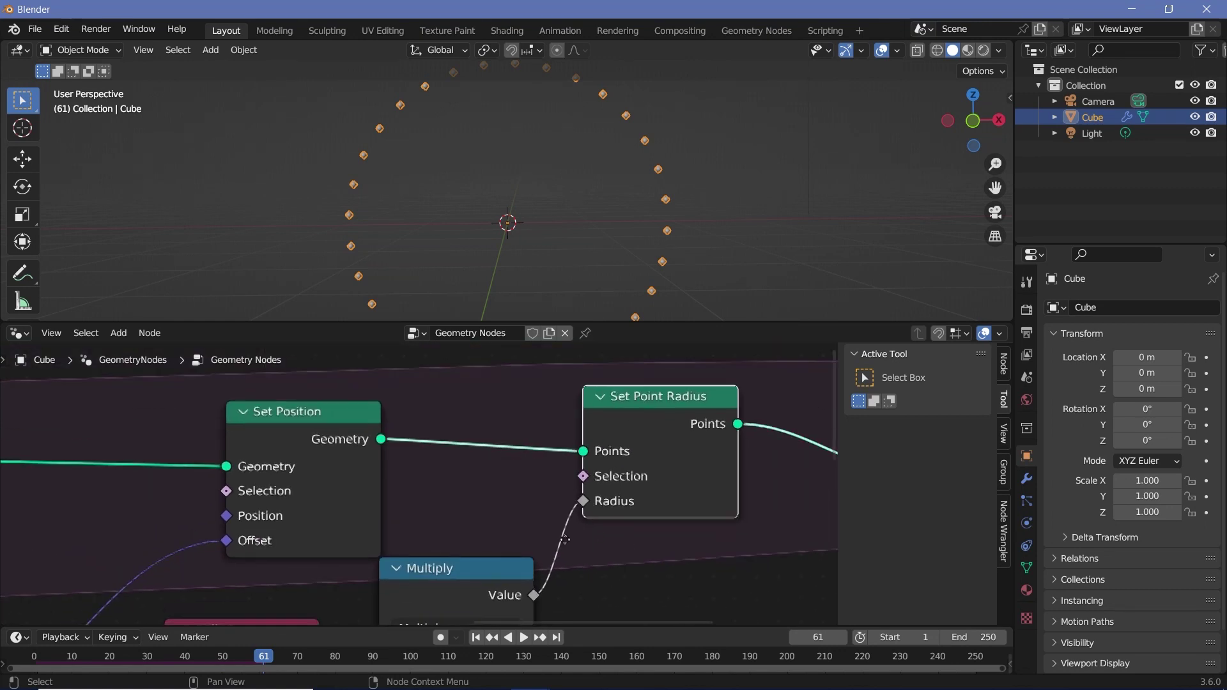
middle_drag(642, 504, 677, 458)
click(37, 654)
key(space)
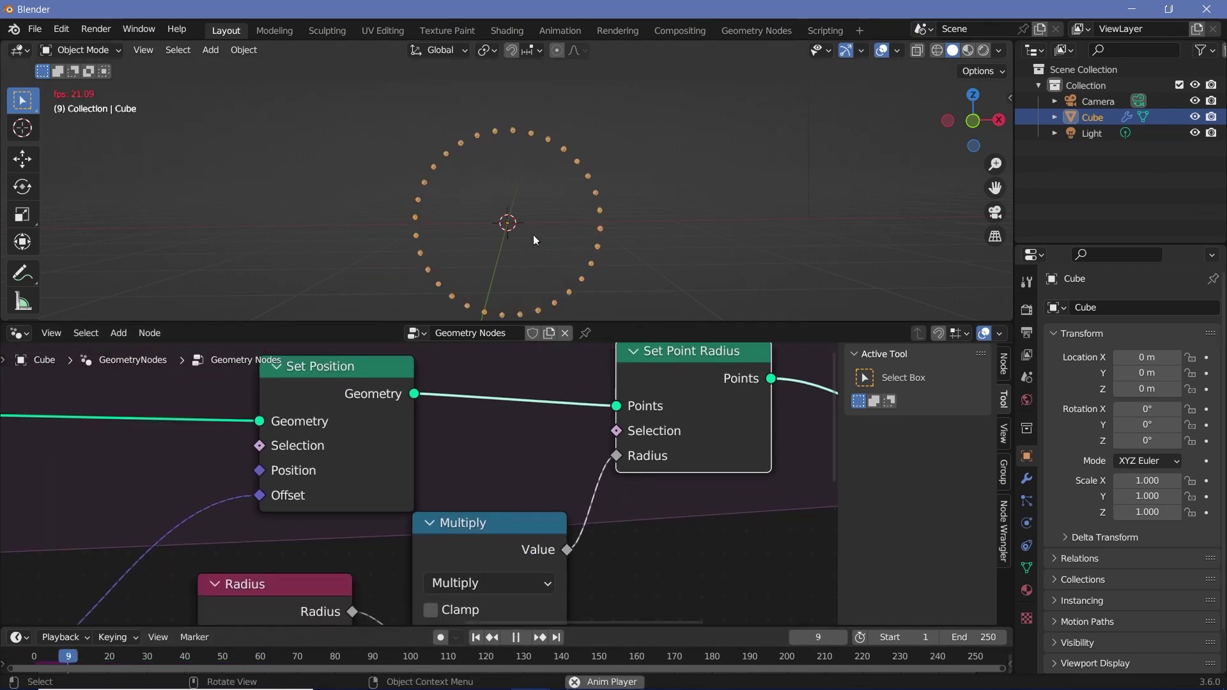
key(space)
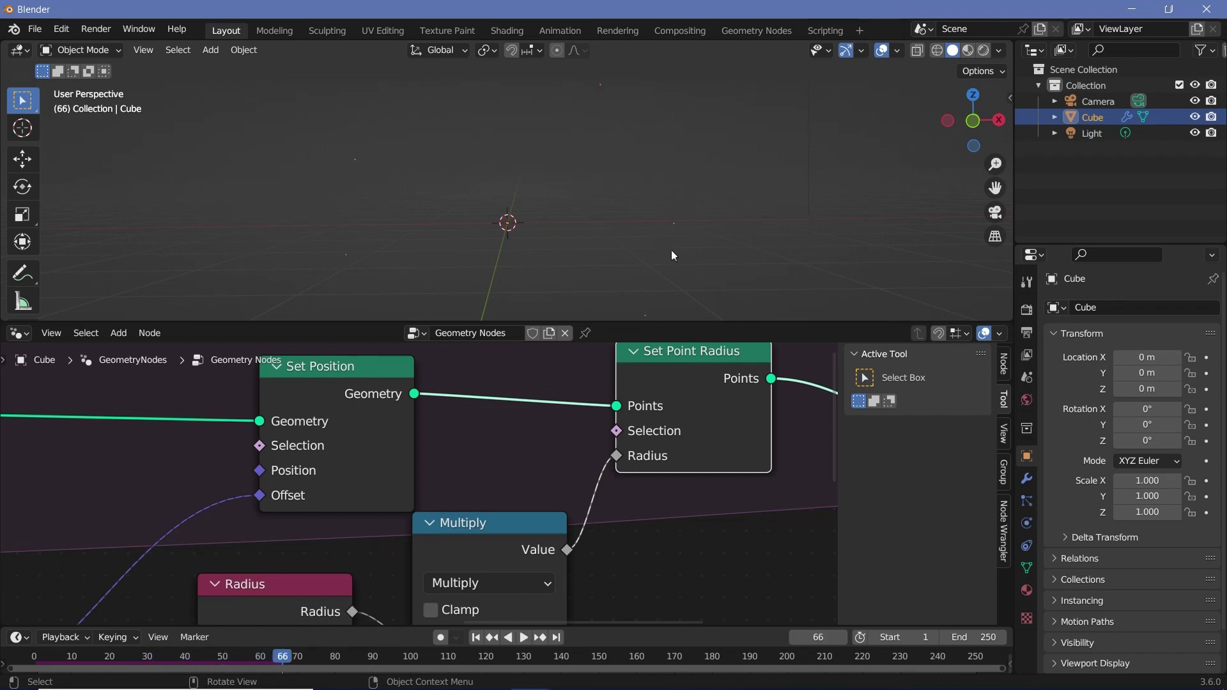
- Move the Simulation Output and Group Output nodes farther from Set Point Radius to make room
middle_drag(786, 434, 490, 467)
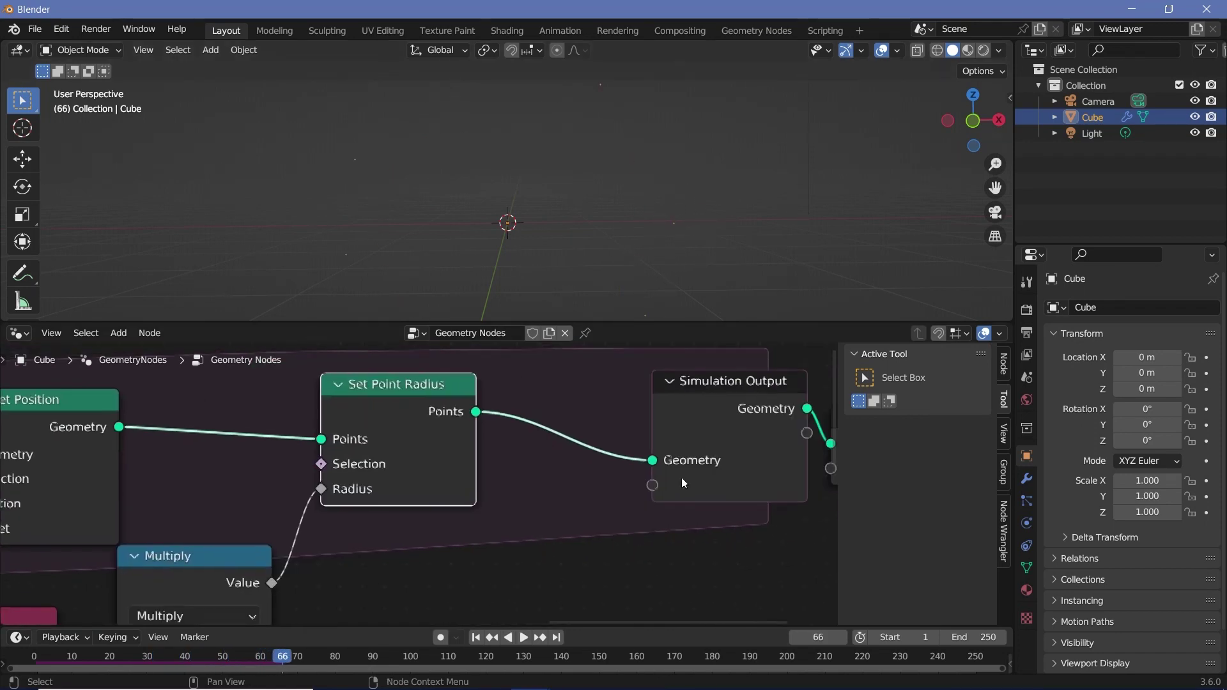
middle_drag(744, 470, 566, 481)
drag(723, 561, 543, 358)
drag(551, 398, 1004, 377)
scroll(505, 397, down, 7)
middle_drag(498, 380, 504, 408)
- Insert a Delete Geometry node between Set Point Radius and Simulation Output
scroll(520, 436, up, 4)
key(shift+a)
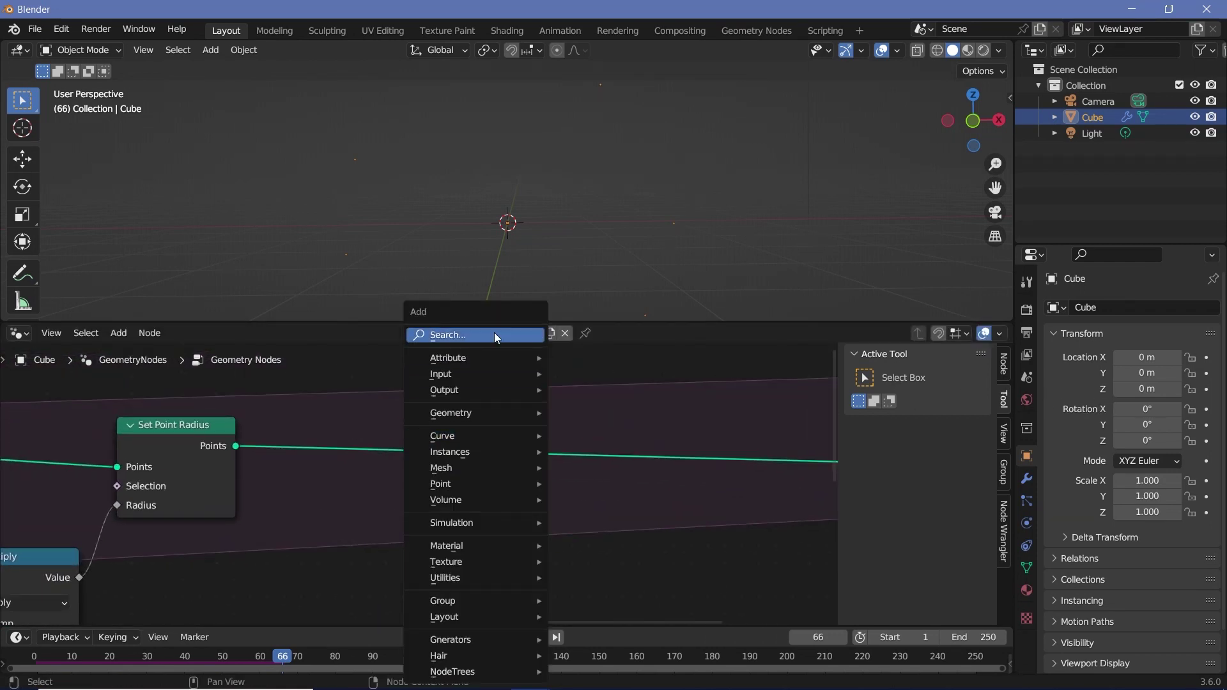
text(delete)
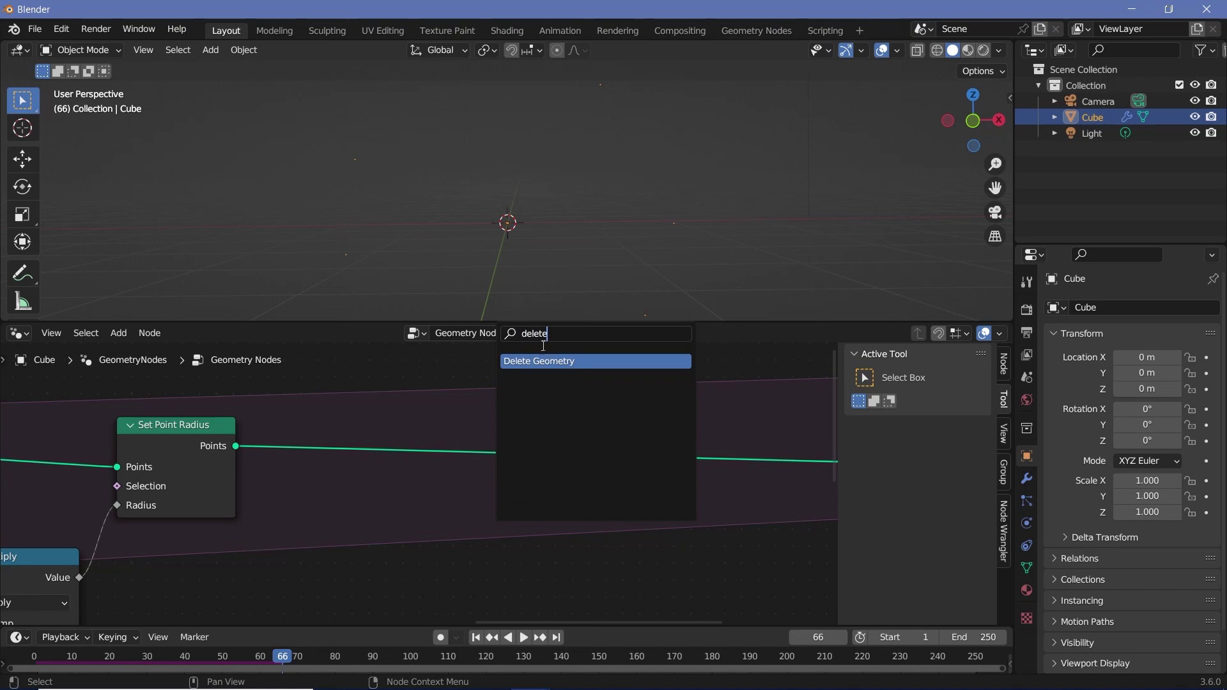
key(Return)
click(557, 461)
middle_drag(538, 493, 662, 413)
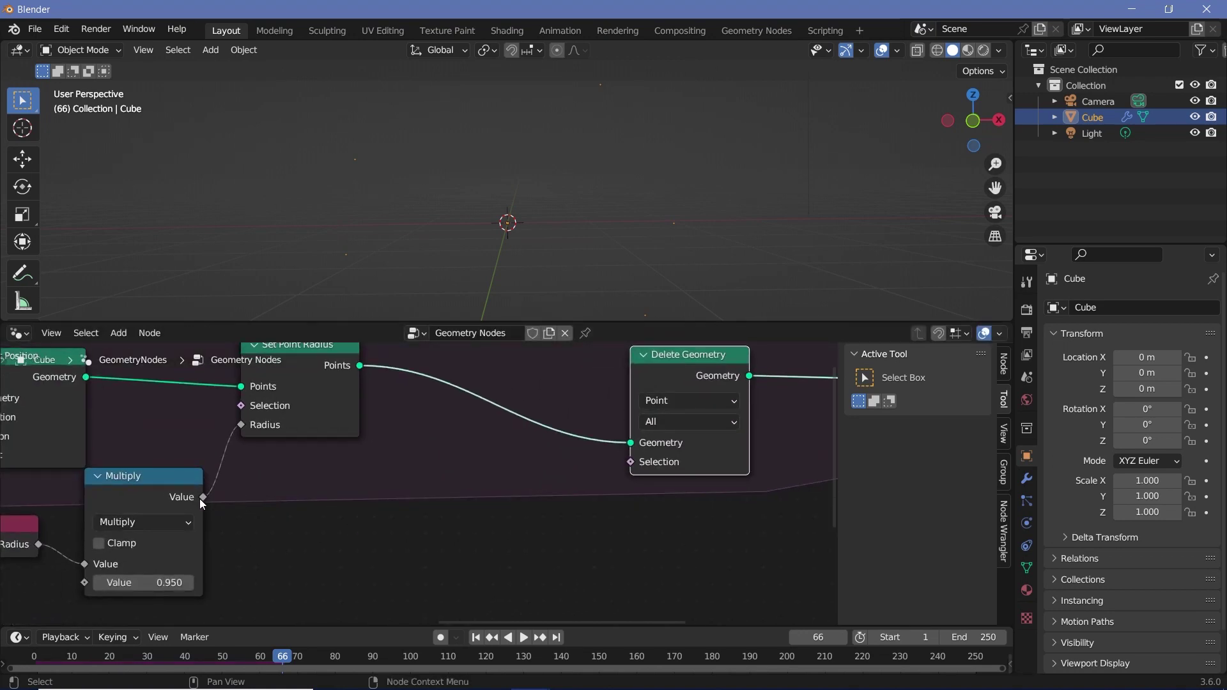
- Add a Compare node below the Delete Geometry link and feed the Multiply node's value into its A input
middle_drag(473, 518, 519, 496)
key(shift+a)
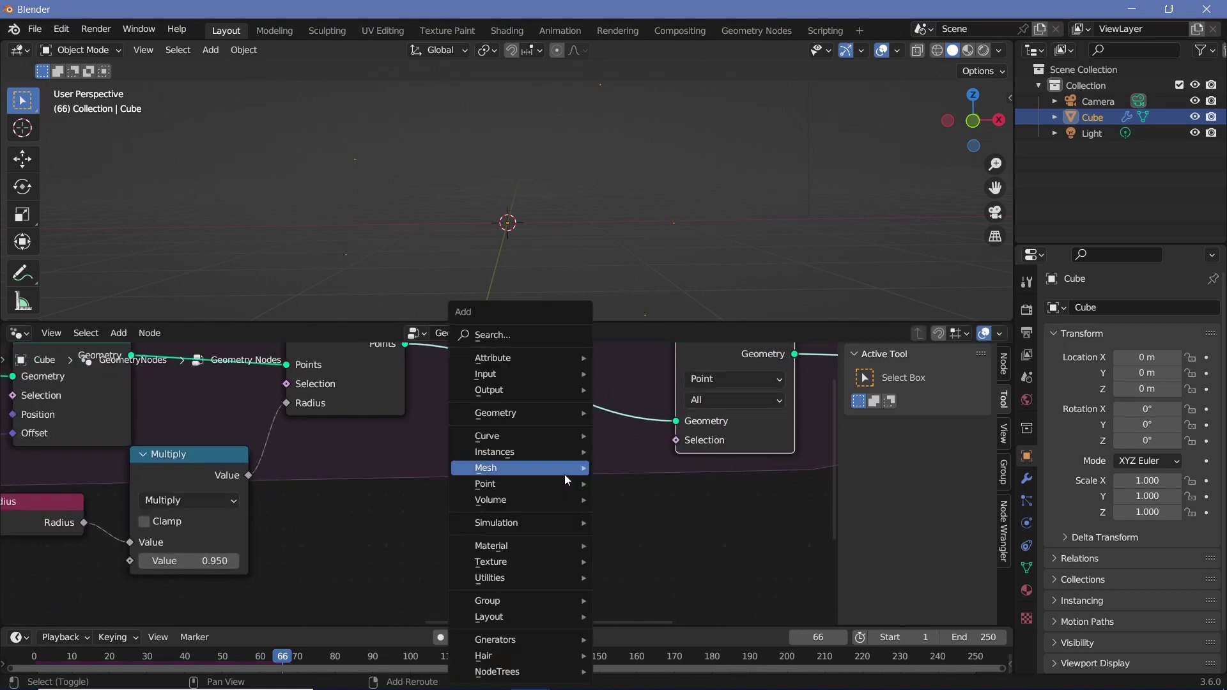
click(528, 337)
text(compare)
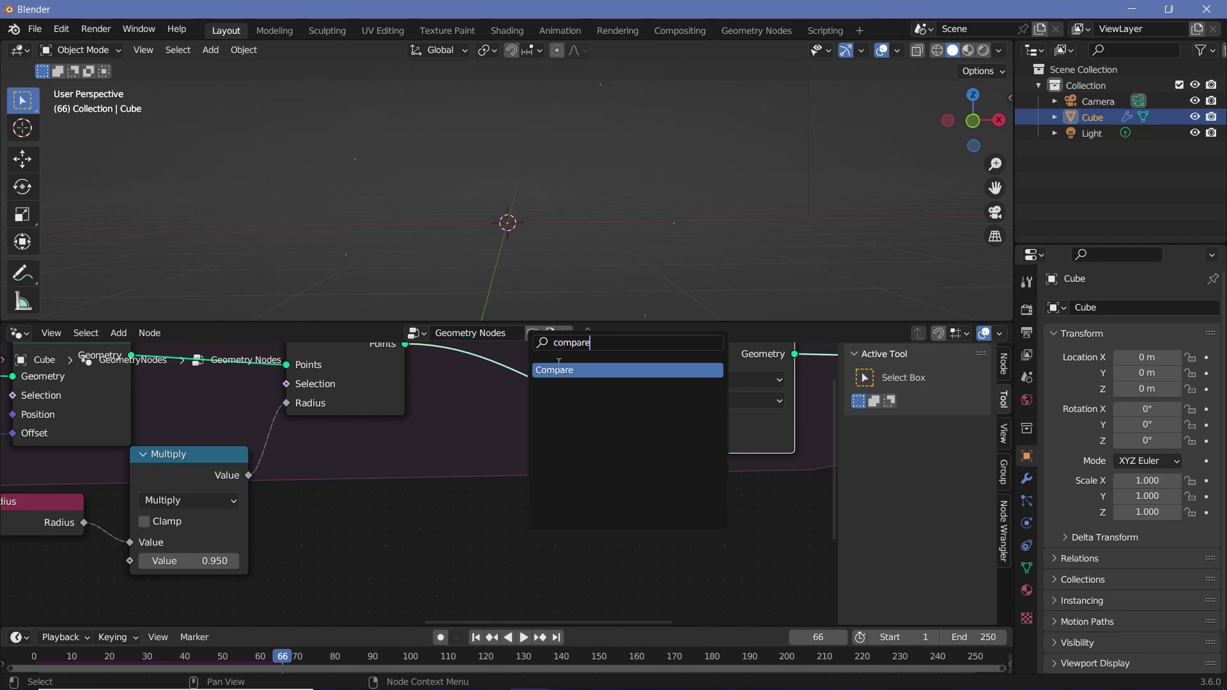
key(Return)
drag(248, 479, 425, 558)
drag(484, 489, 488, 447)
- Set the Compare node to Less Than with B at 0.01 and link its result to Delete Geometry's Selection
click(491, 494)
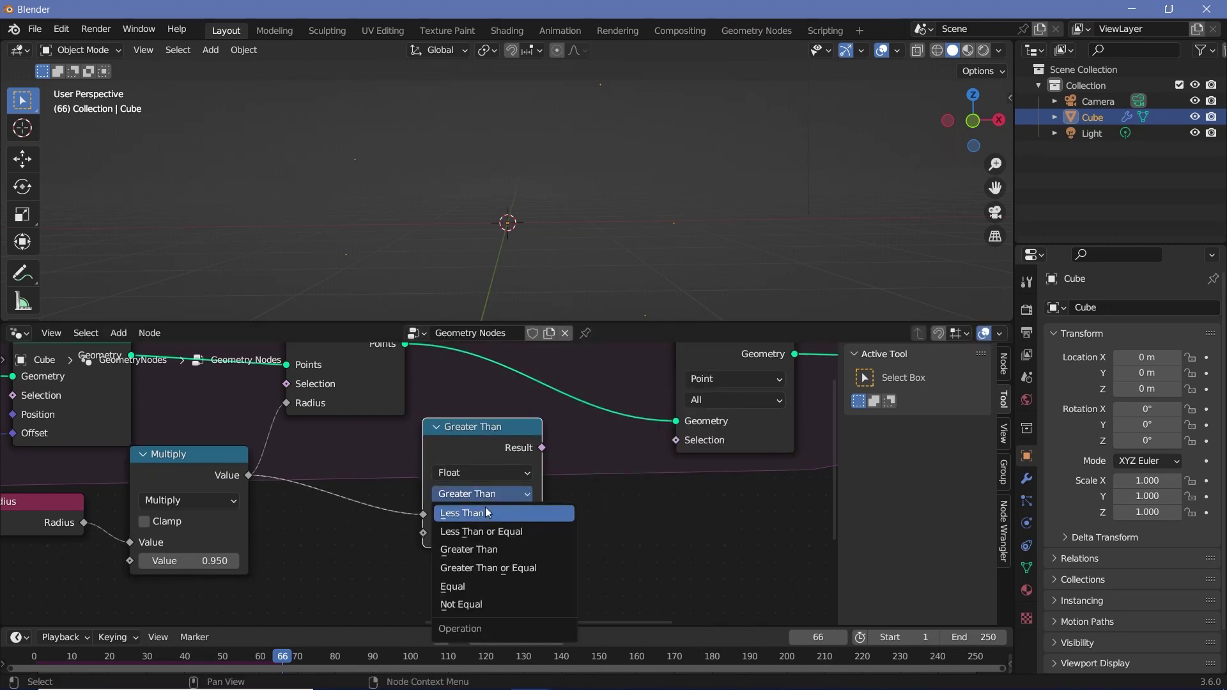
click(475, 515)
click(485, 534)
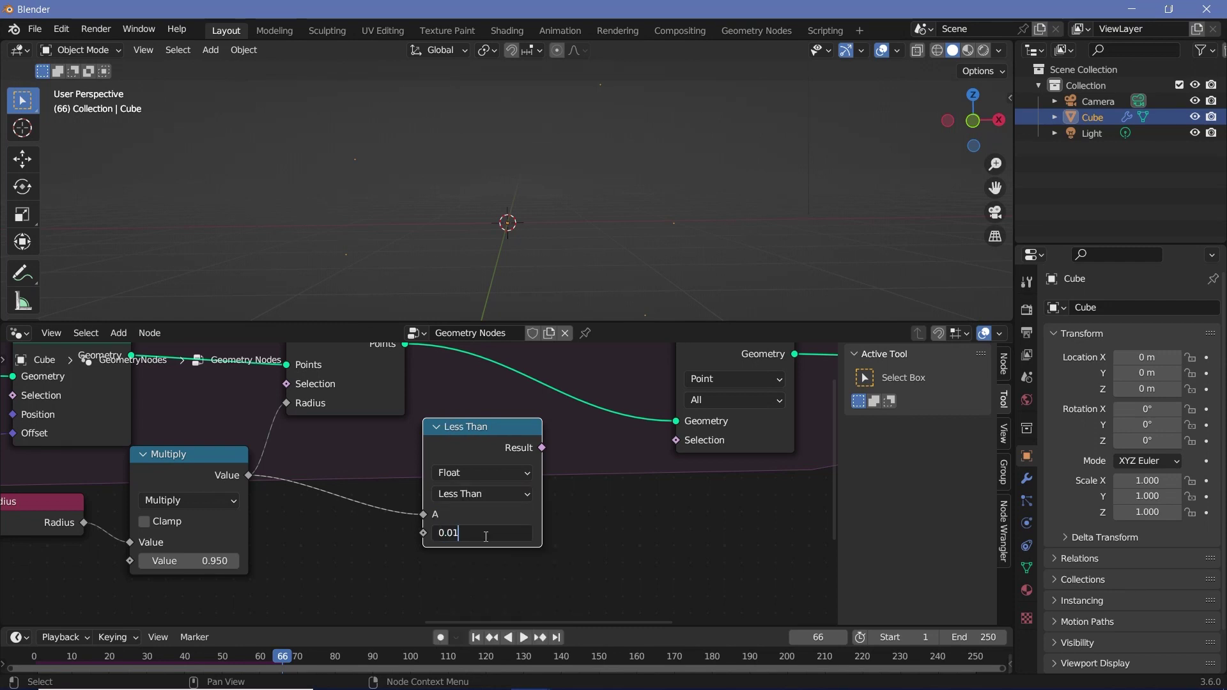
text(0.01)
key(Return)
drag(542, 447, 676, 441)
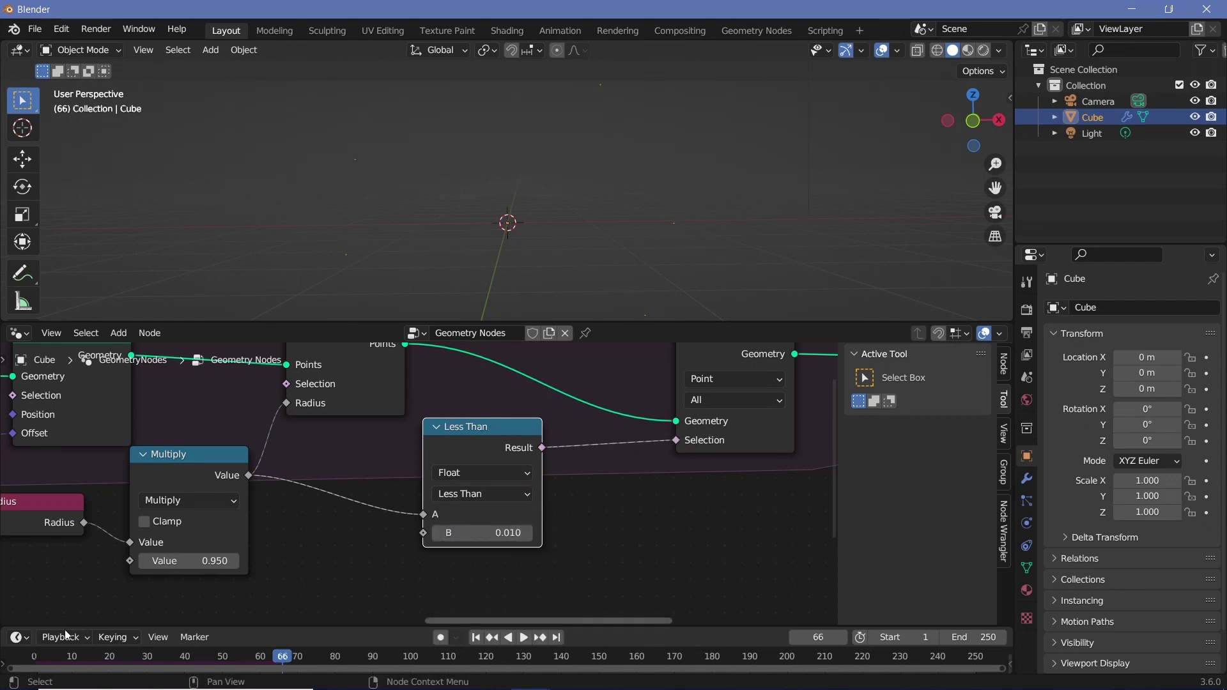
- Play the simulation from the start to check when the shrinking points are deleted
key(shift+Left)
key(space)
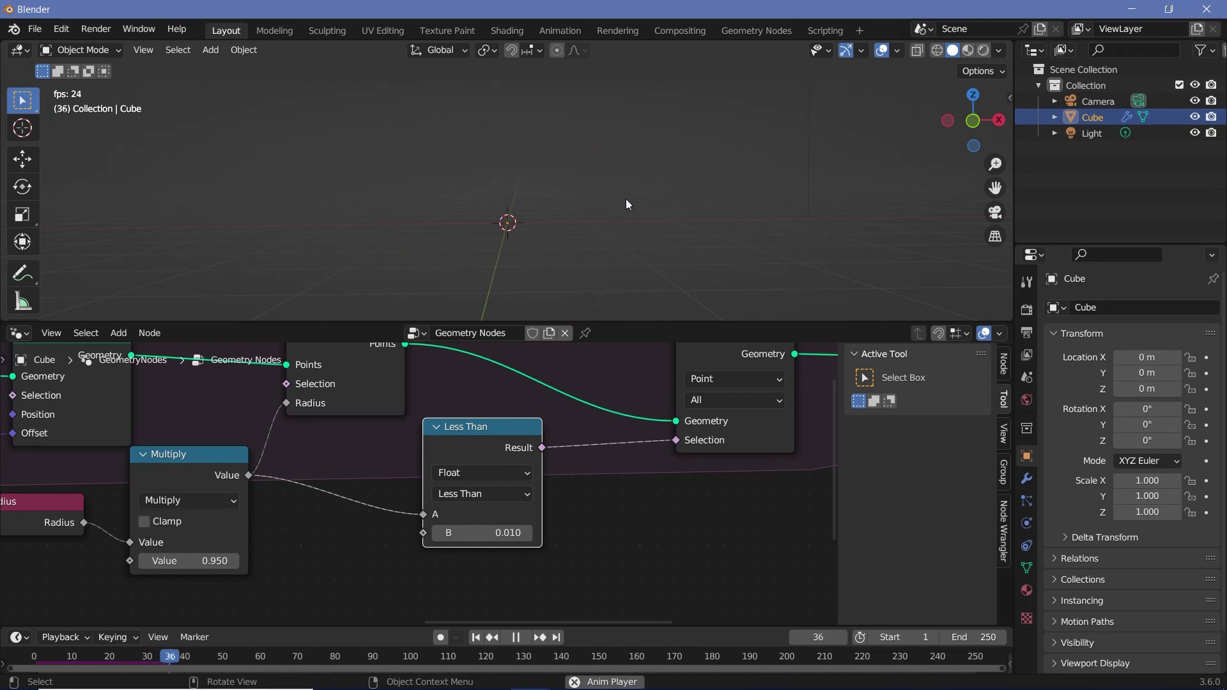
key(space)
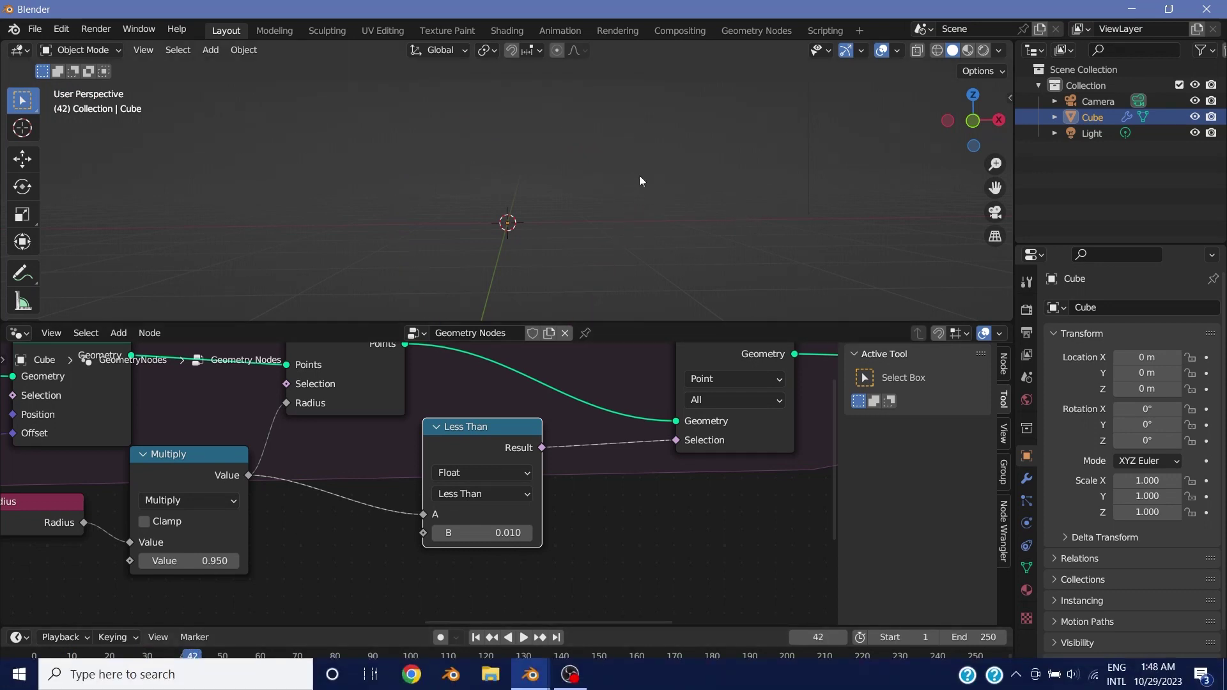
key(shift+Left)
key(space)
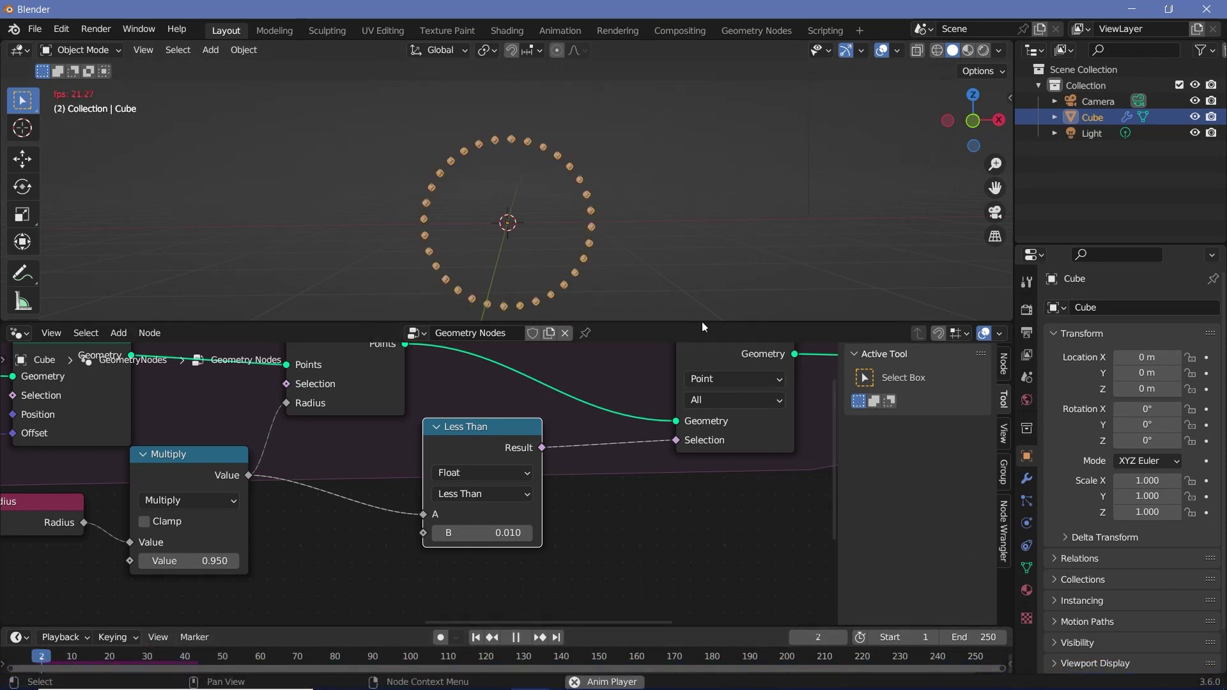
key(space)
- Set the Less Than node's B threshold to 0.008 and replay the simulation from the start
double_click(491, 533)
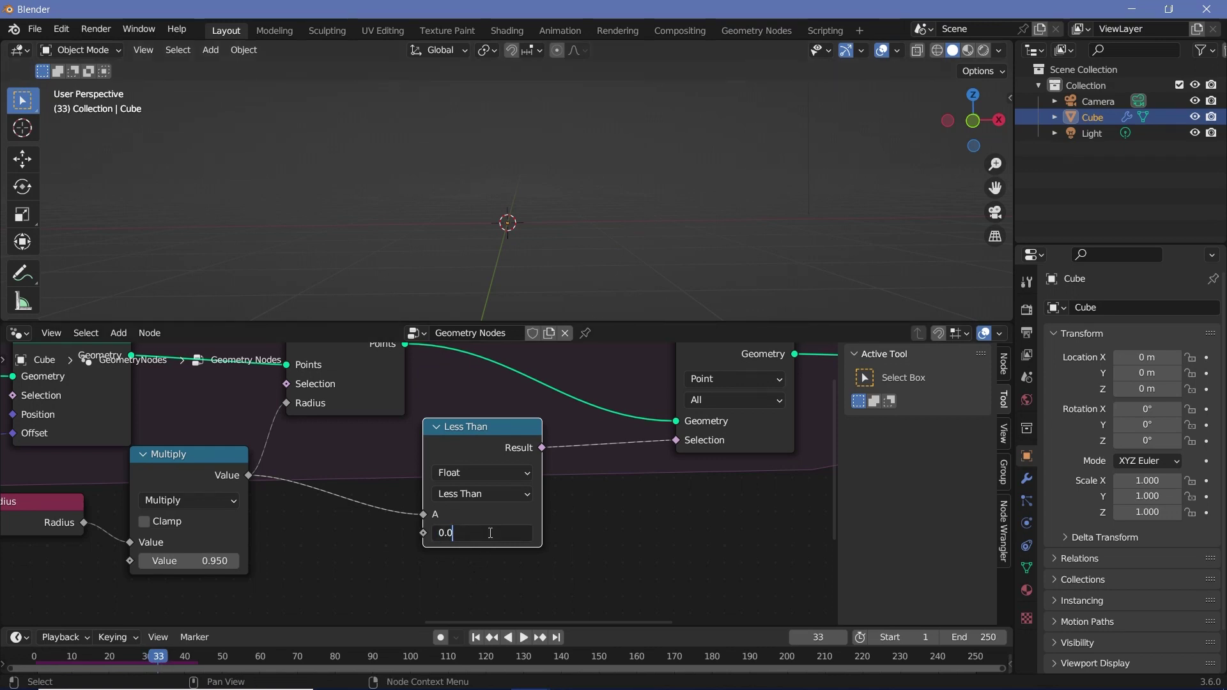
key(Return)
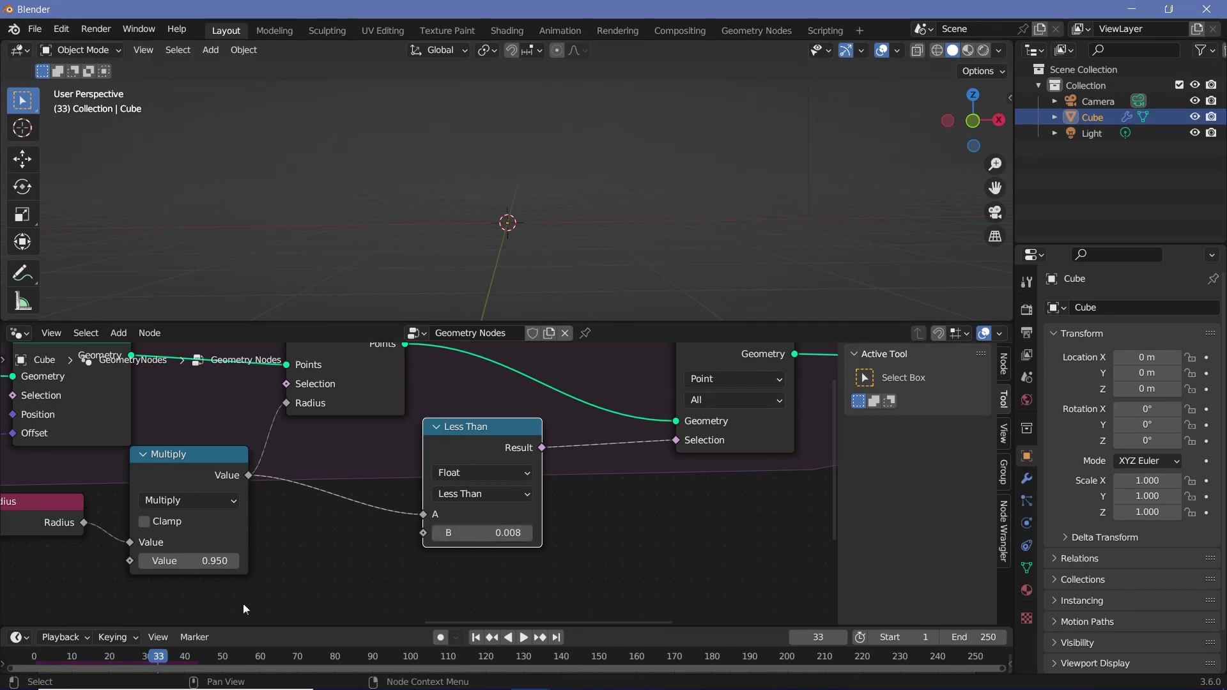
key(space)
key(space)
drag(112, 656, 26, 657)
key(space)
key(space)
- Move the first Set Position node farther from Simulation Input to make room between them
scroll(549, 460, down, 3)
middle_drag(550, 459, 159, 480)
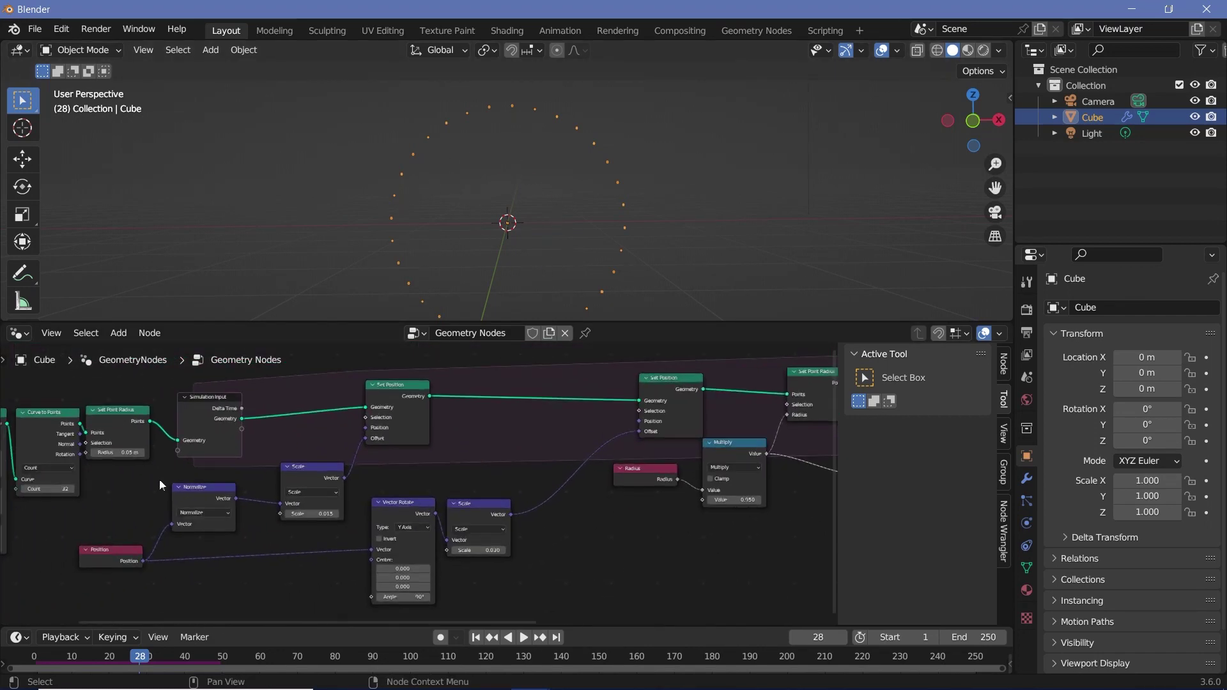
middle_drag(401, 401, 496, 453)
scroll(496, 459, up, 2)
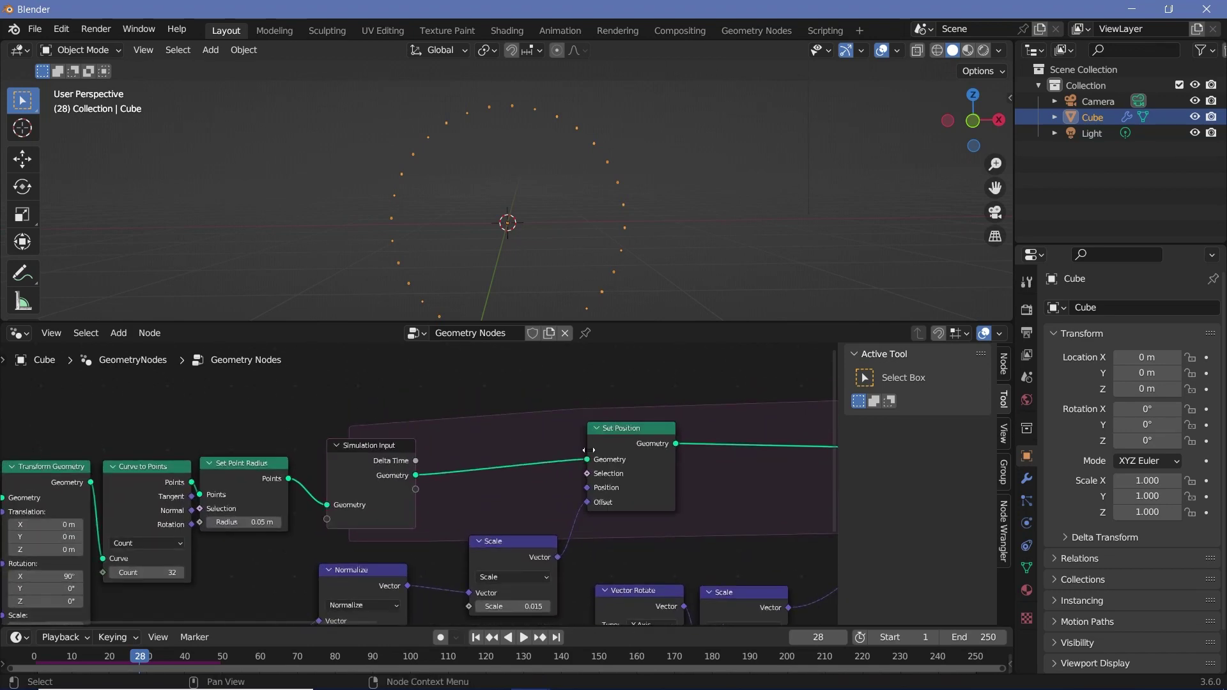
drag(564, 433, 676, 444)
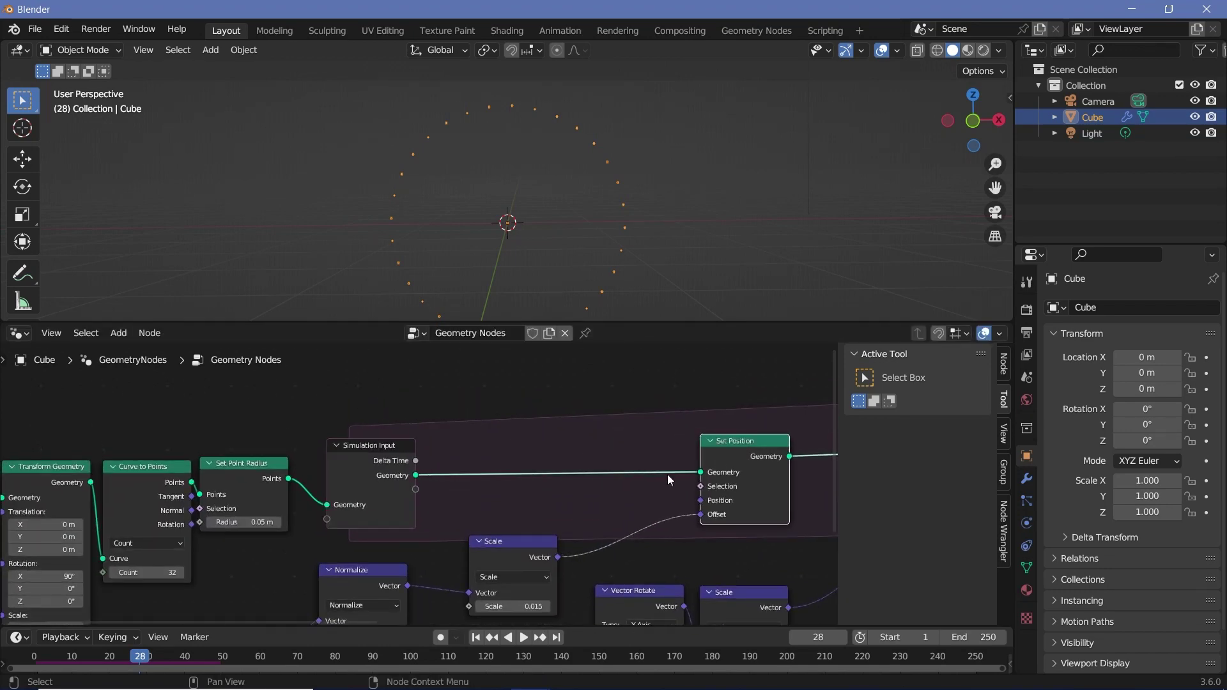
- Add an unconnected Join Geometry node above the link between Simulation Input and Set Position
middle_drag(424, 376, 446, 389)
scroll(446, 389, up, 1)
scroll(592, 468, up, 1)
key(shift+a)
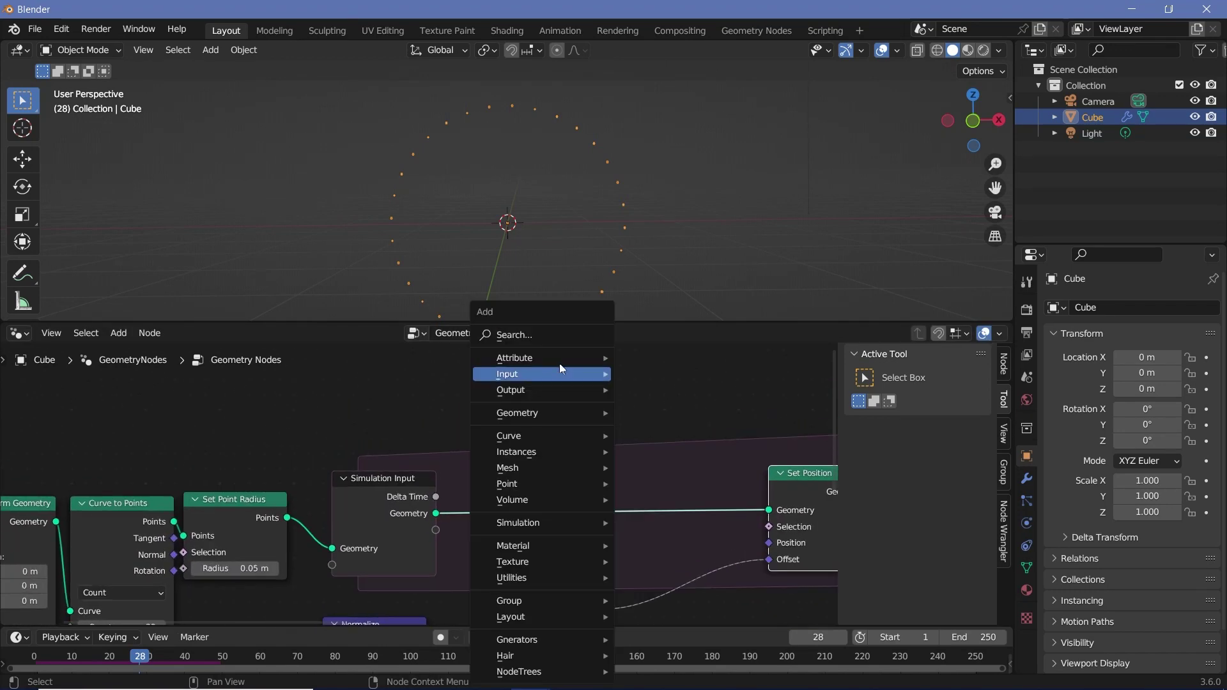
click(553, 333)
text(join)
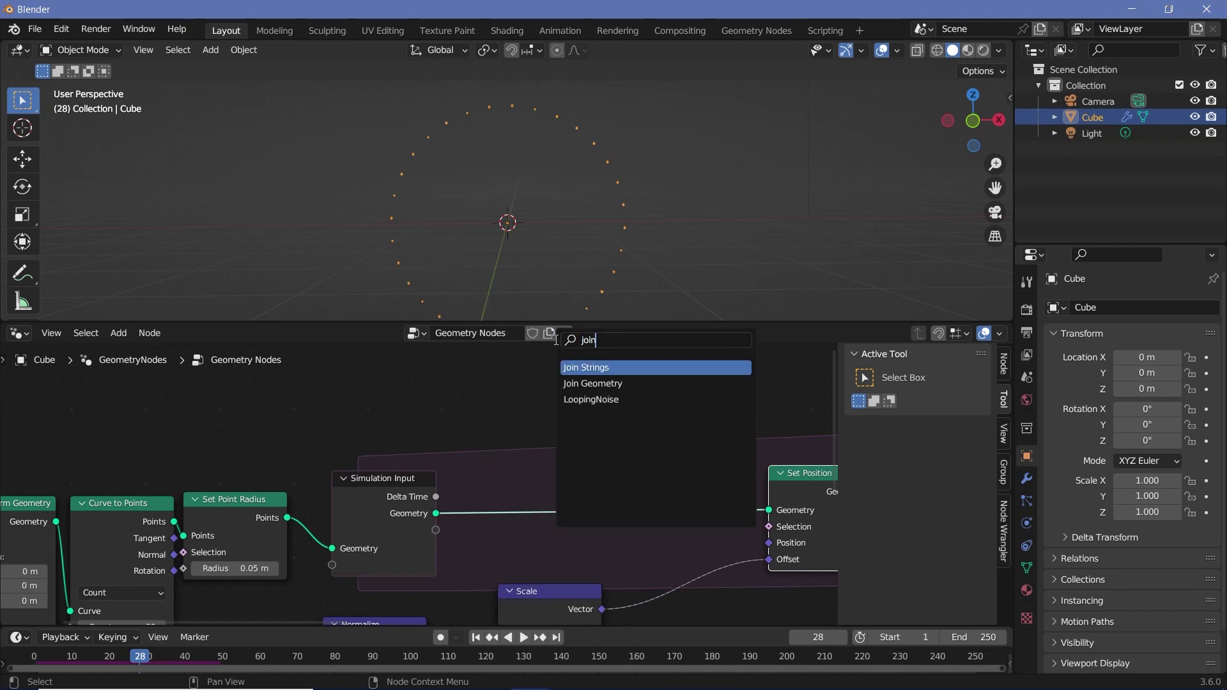
click(613, 382)
click(611, 474)
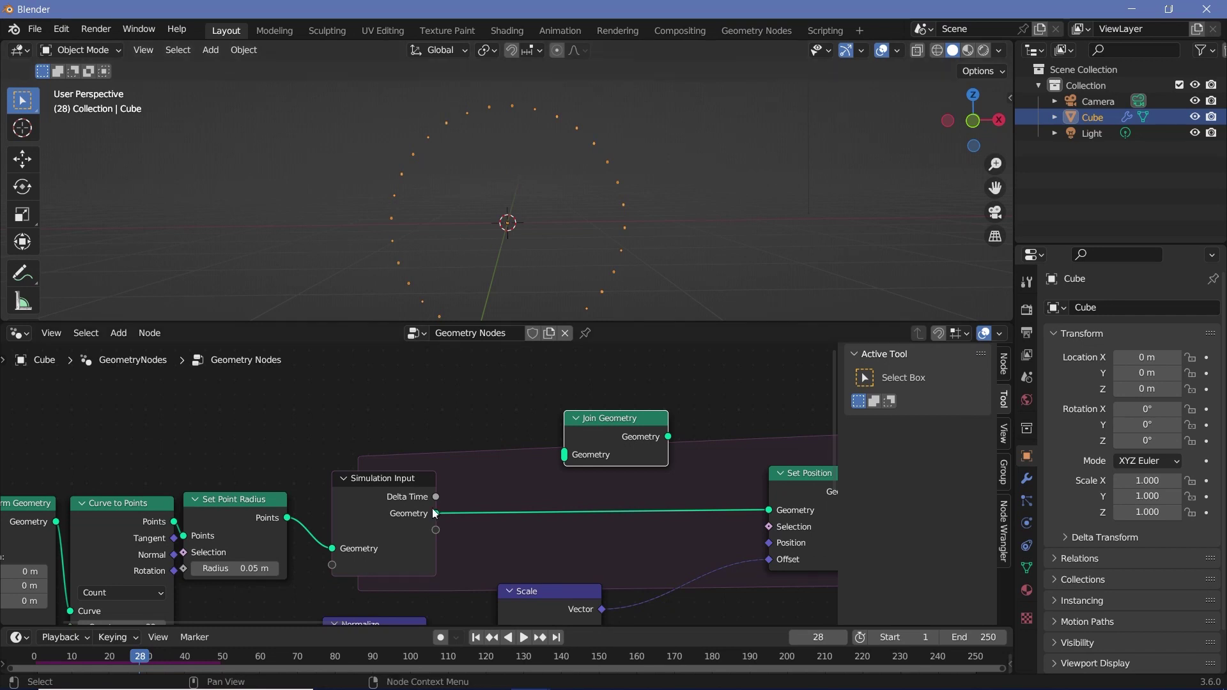
- Link Simulation Input's Geometry and the initial Set Point Radius's Points into Join Geometry, and move that node closer to Simulation Input
drag(435, 513, 564, 454)
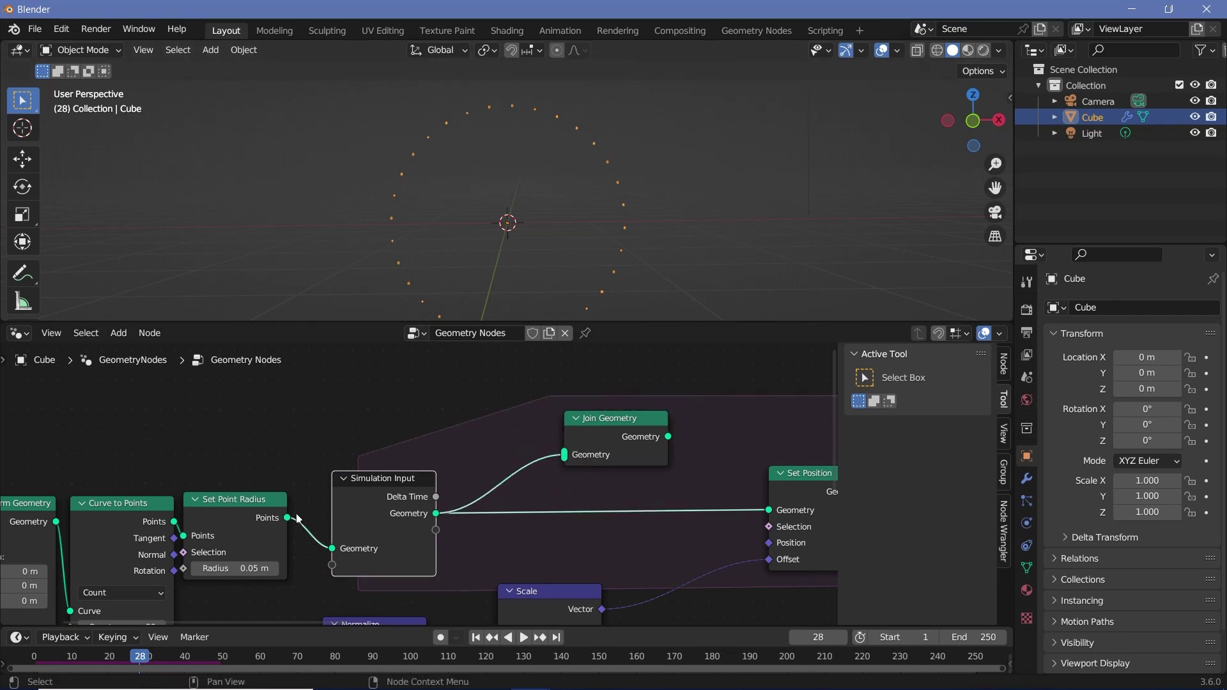
drag(289, 518, 592, 435)
key(g)
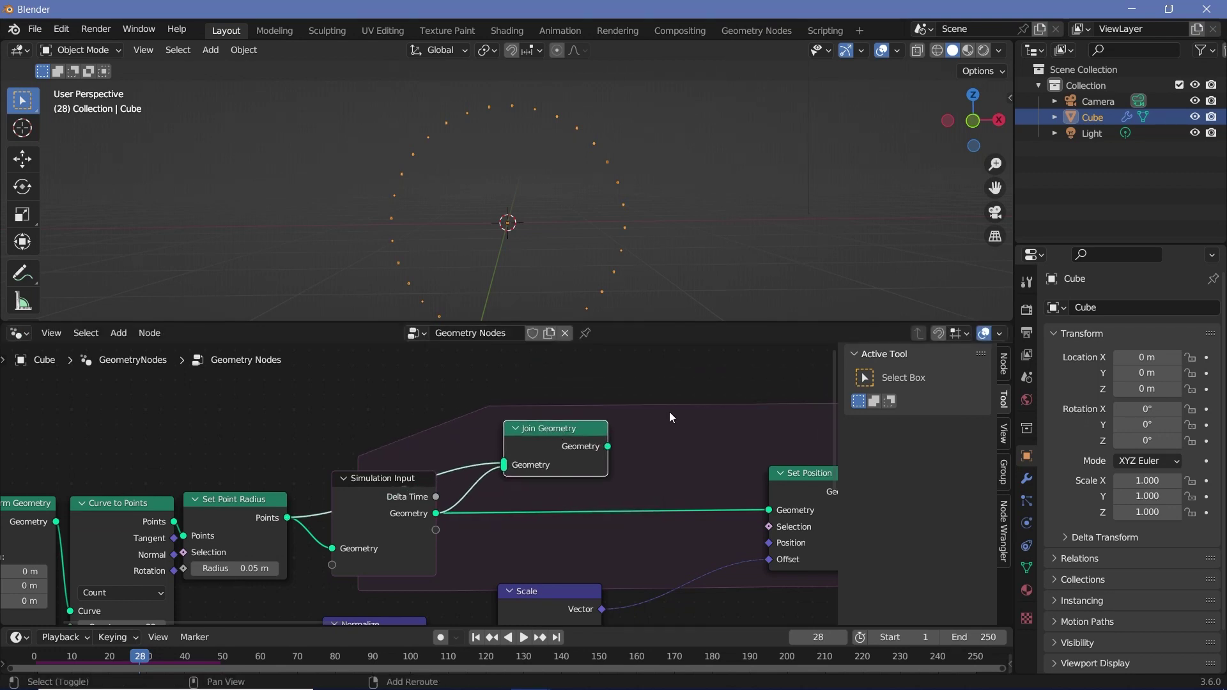
- Add a Scene Time node above Simulation Input and nudge the Join Geometry node slightly
key(shift+a)
text(sce)
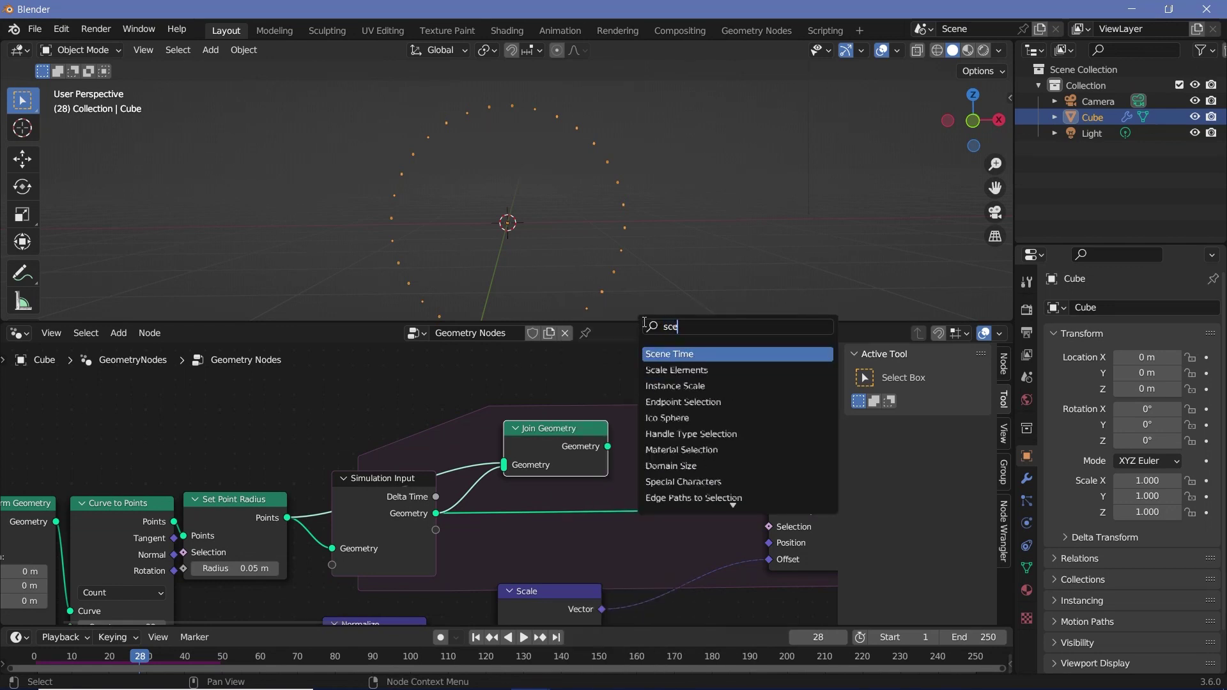
key(Return)
click(394, 432)
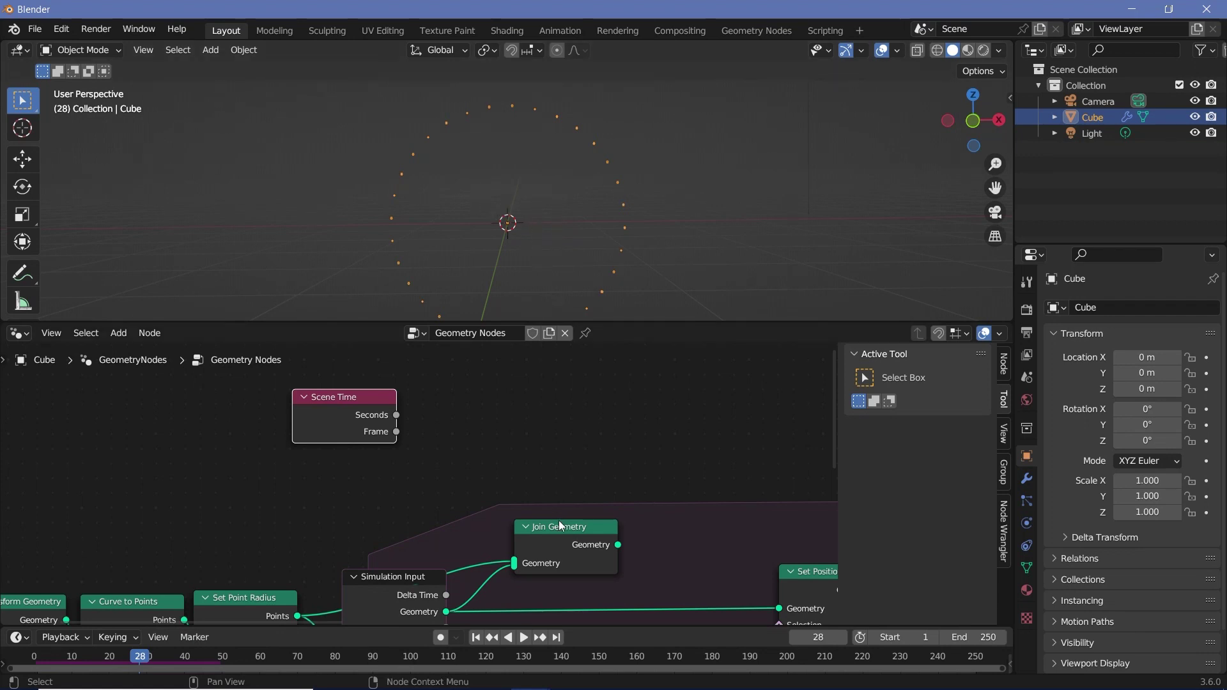
drag(558, 521, 556, 517)
- Add a Math node beside Scene Time and set its operation to Modulo
key(shift+a)
click(536, 335)
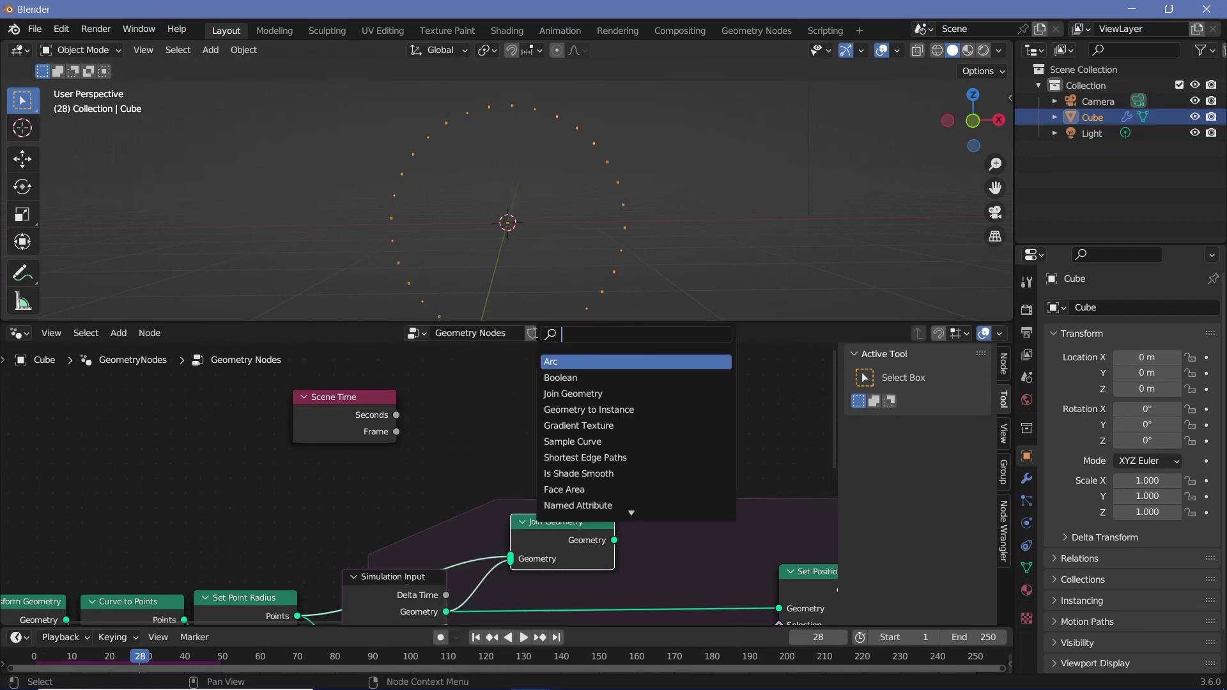
text(math)
key(Return)
click(485, 384)
click(499, 393)
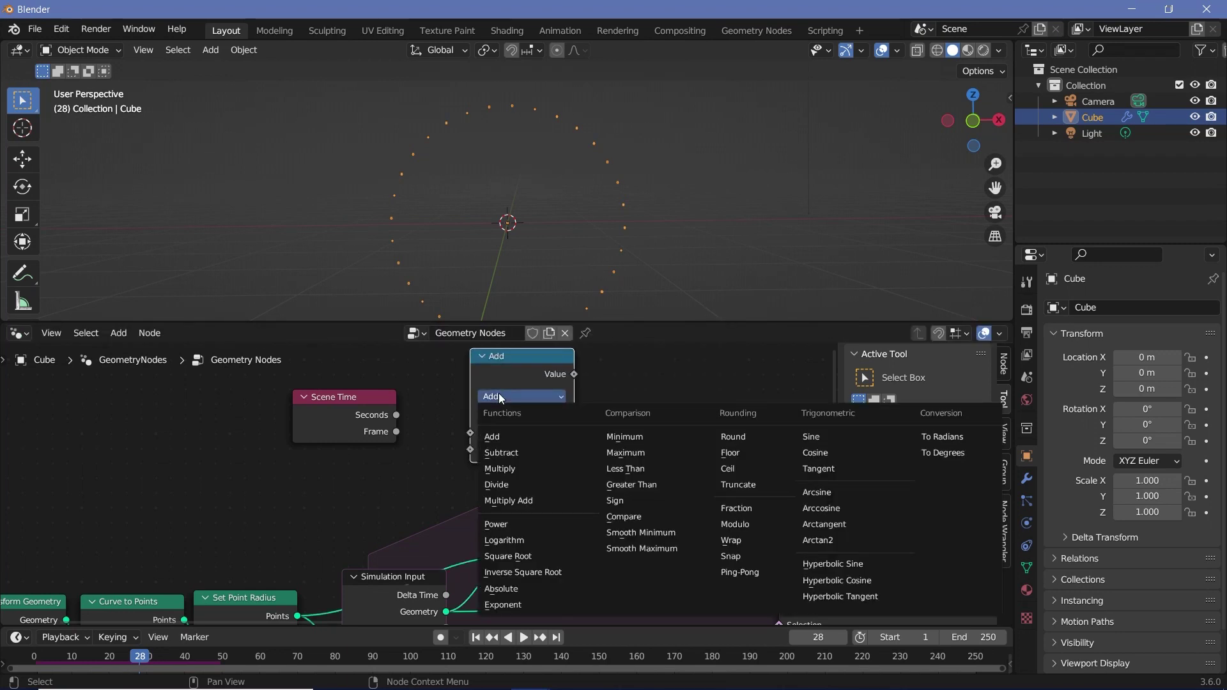
click(736, 524)
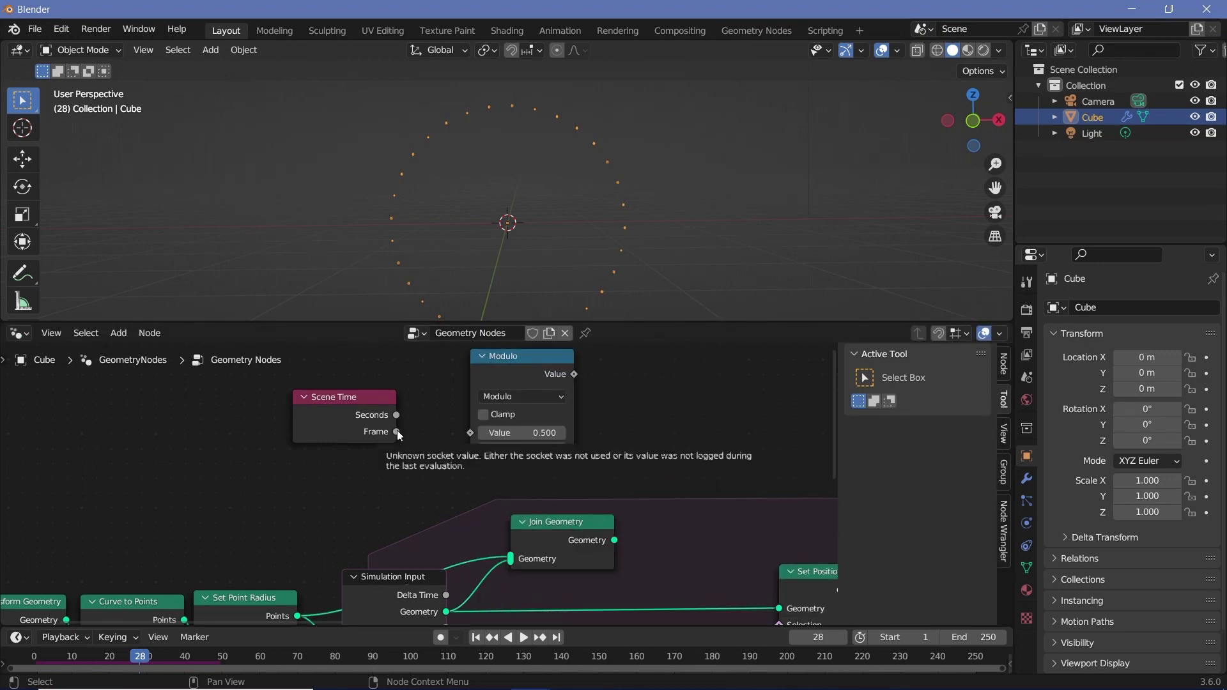
- Link Scene Time's Frame to the Modulo node's first value and set its second value to 25
drag(397, 432, 478, 441)
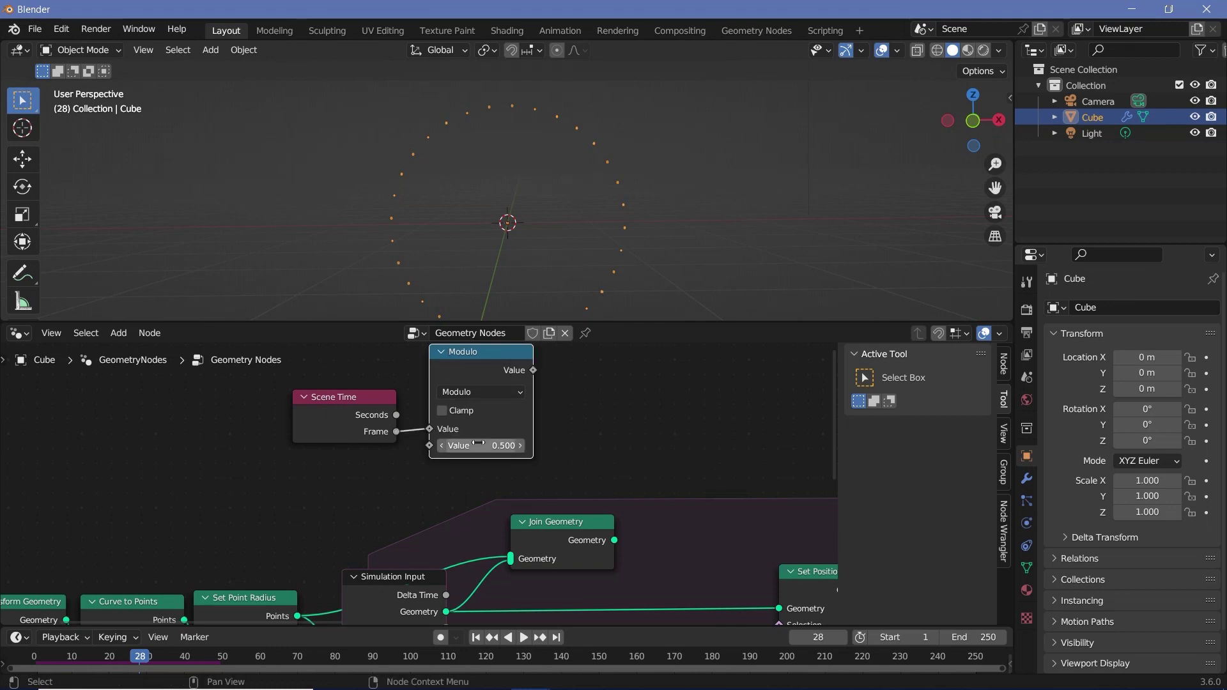
click(482, 447)
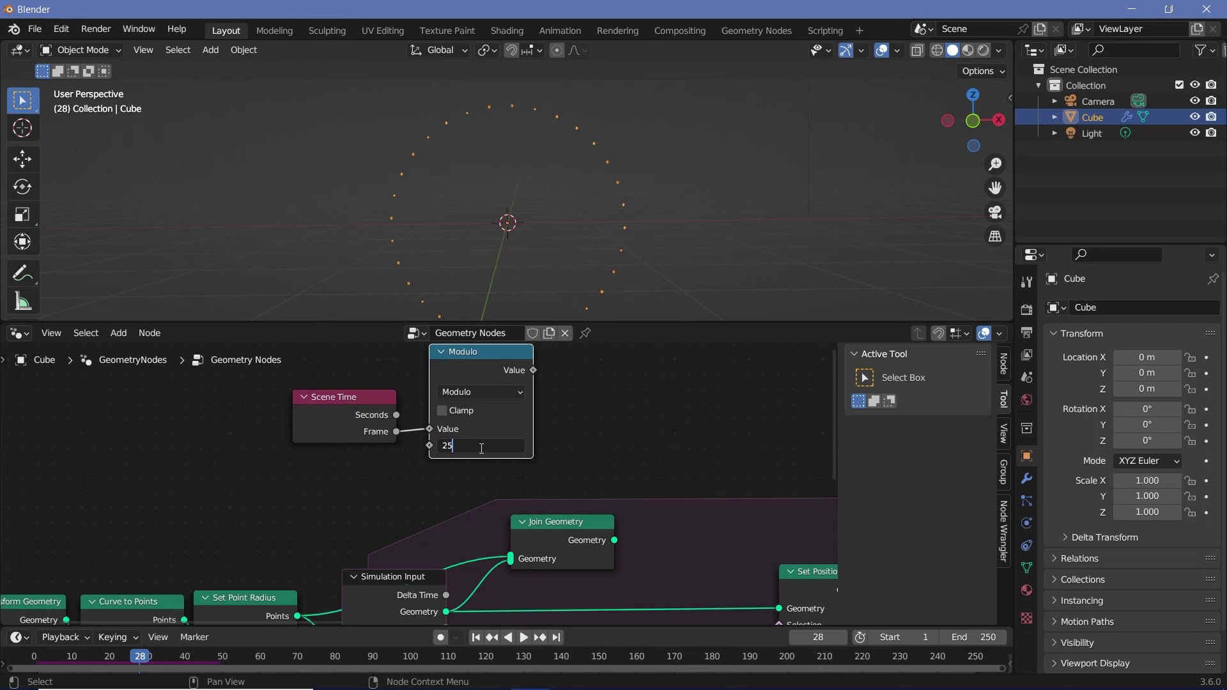
key(Return)
- Add a Compare node after Modulo, set it to Equal, and link the Modulo value to its A input
key(shift+a)
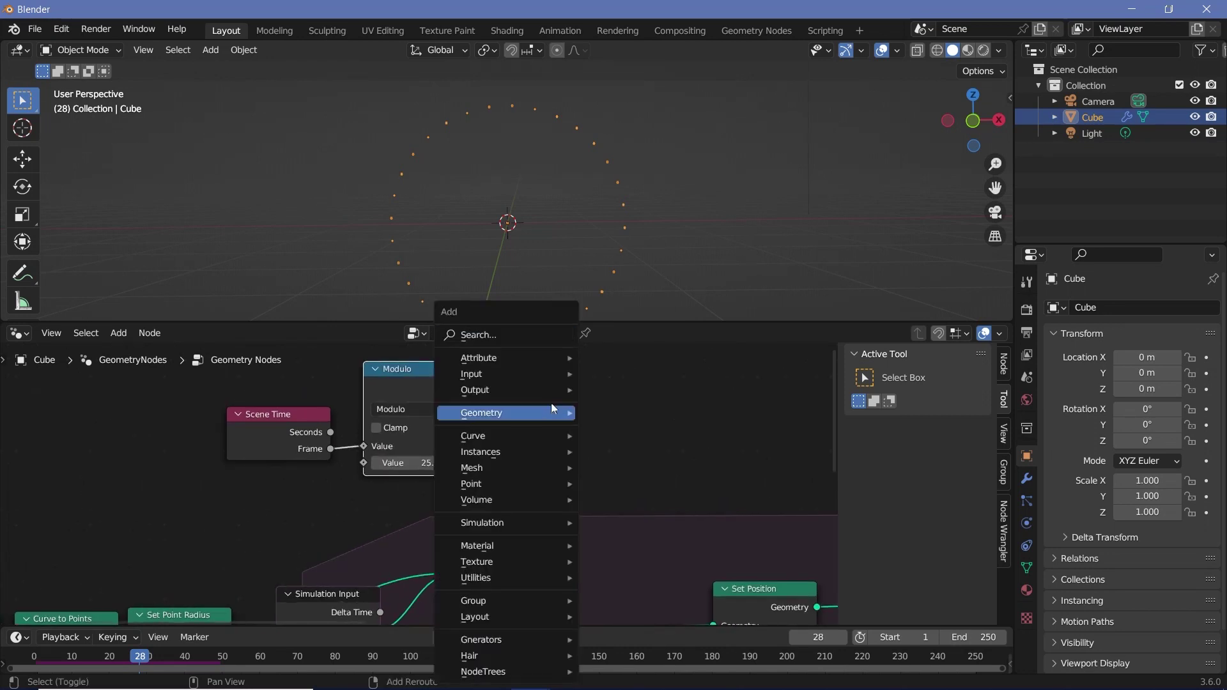
click(542, 335)
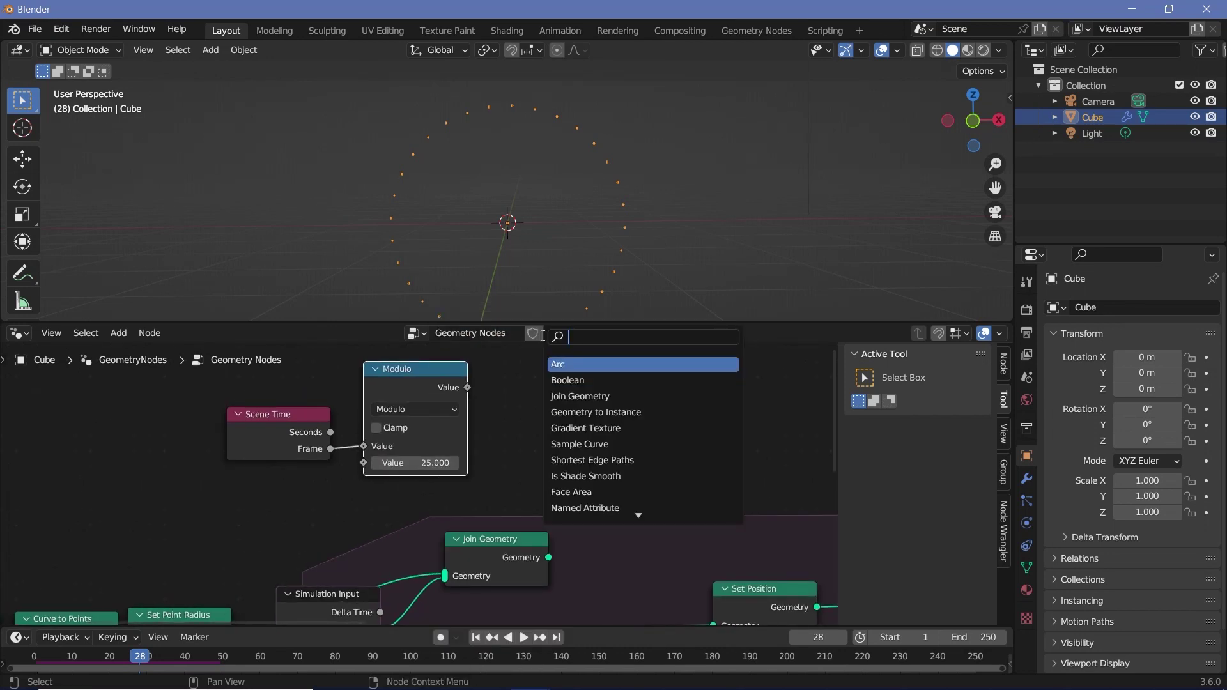
text(comp)
key(Return)
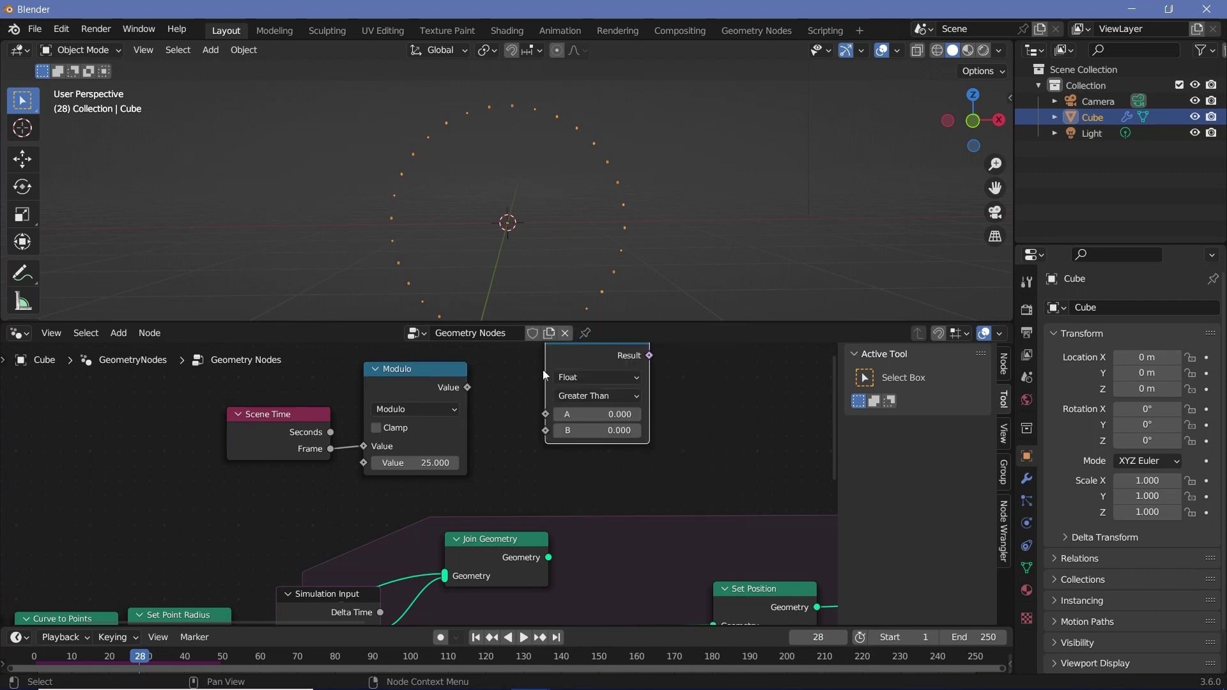
click(575, 396)
drag(467, 387, 578, 432)
middle_drag(635, 413, 626, 371)
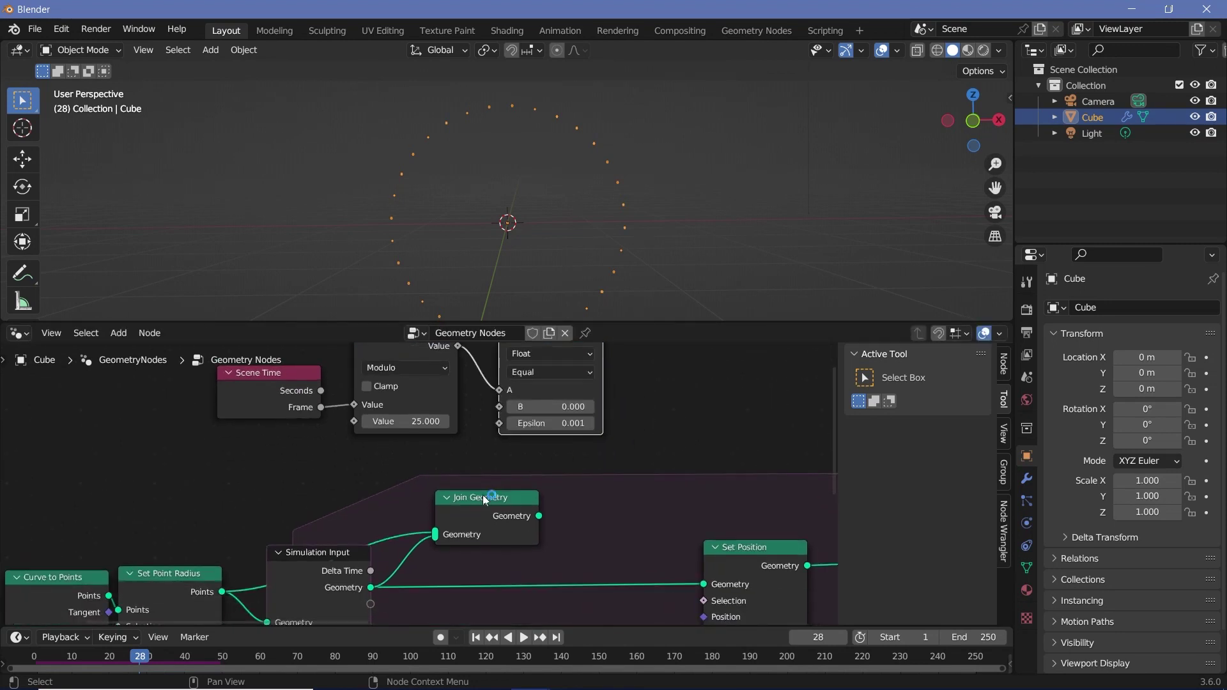
- Insert a Geometry Switch node between Simulation Input and the first Set Position node
click(483, 496)
key(shift+a)
text(switch)
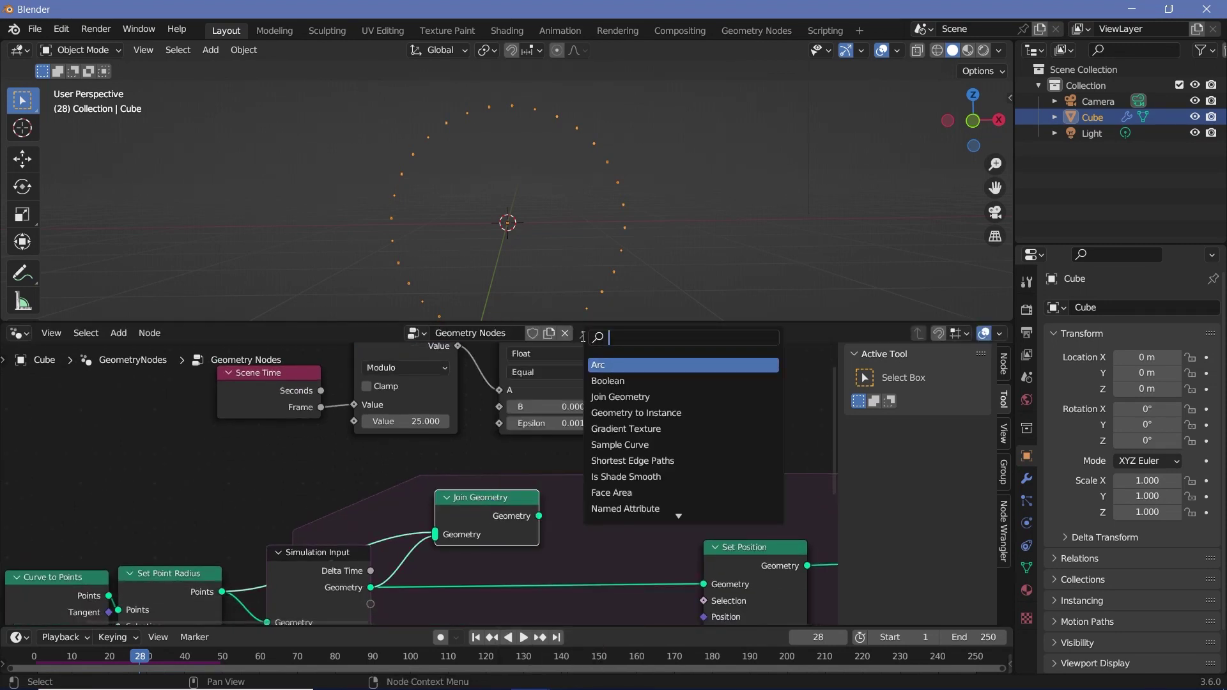
click(613, 363)
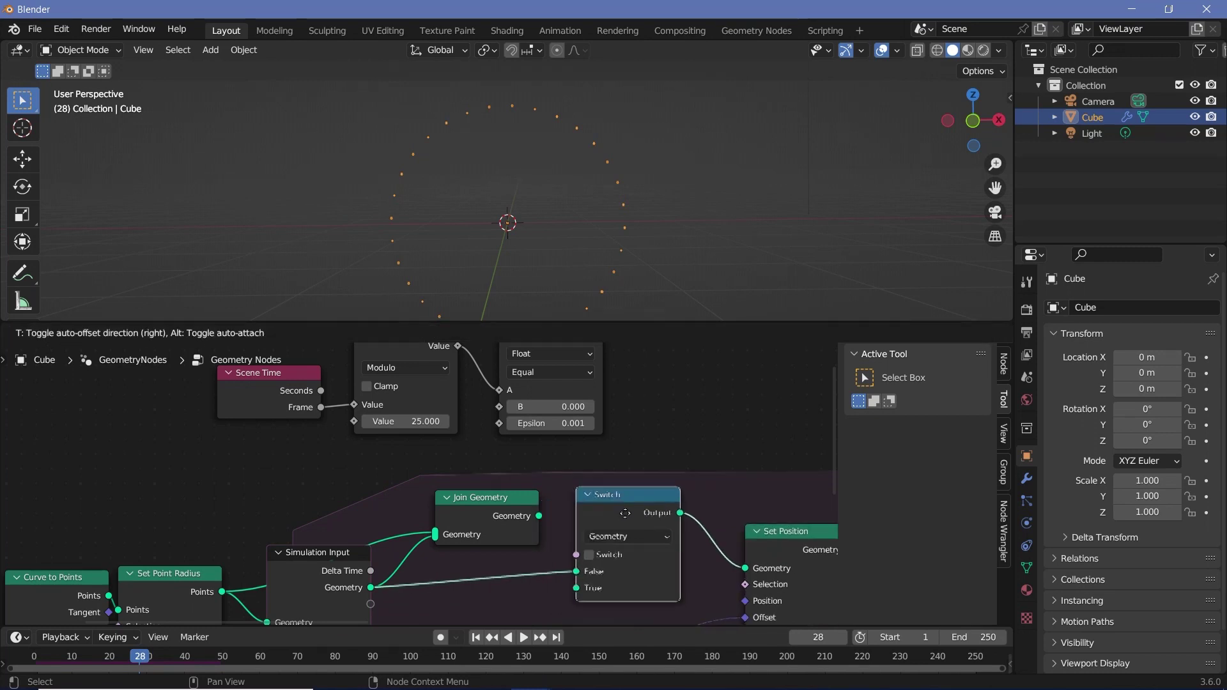
click(636, 540)
- Link Join Geometry to the Switch node's True input and the Equal node's result to its Switch input
drag(539, 516, 622, 570)
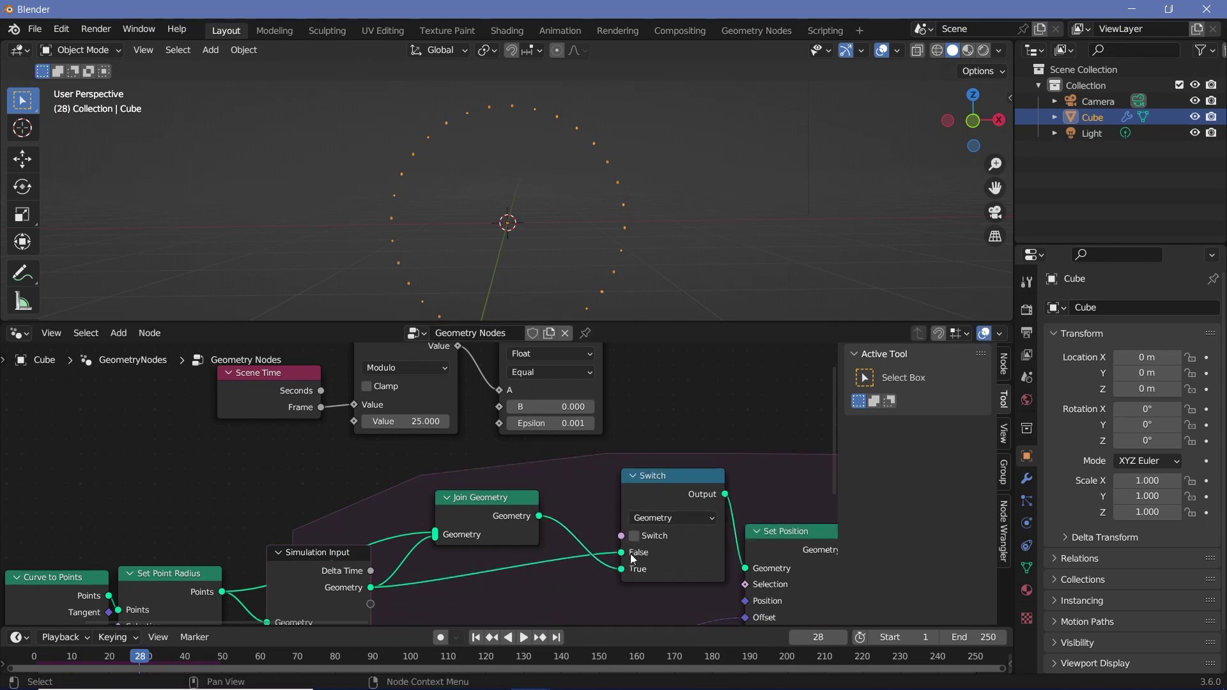
middle_drag(632, 559, 600, 649)
drag(571, 421, 590, 521)
- Play the simulation from frame 0 to check that new circles of points are emitted periodically
drag(84, 653, 25, 644)
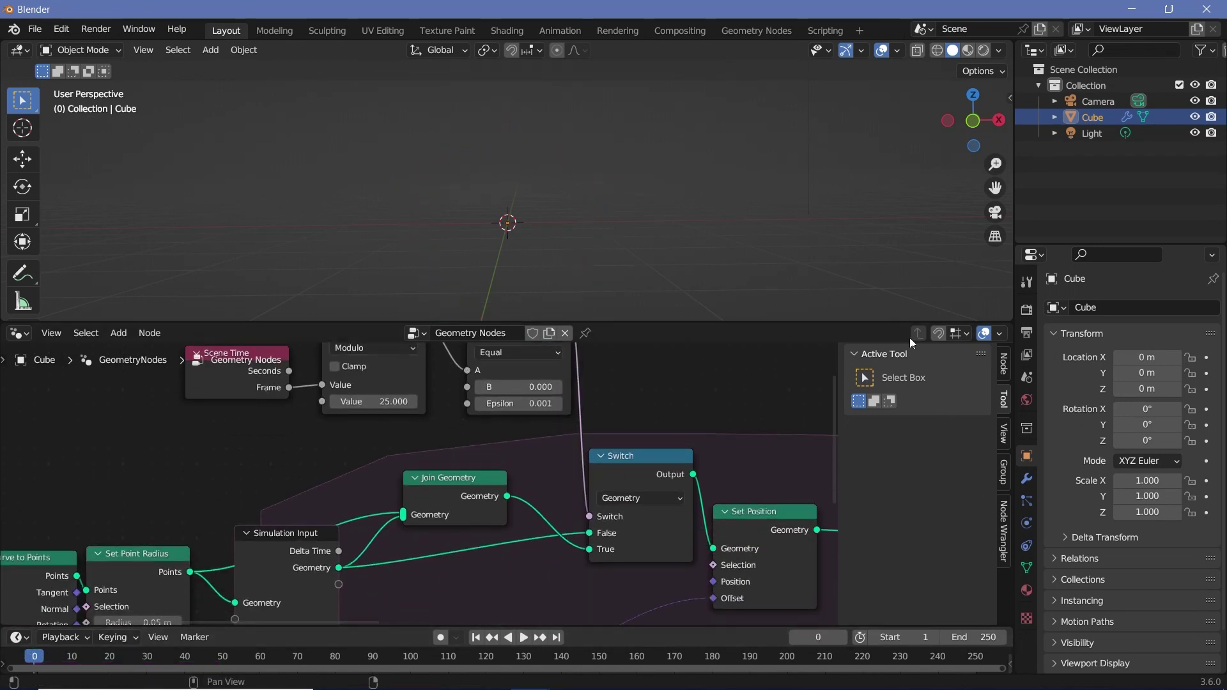
key(space)
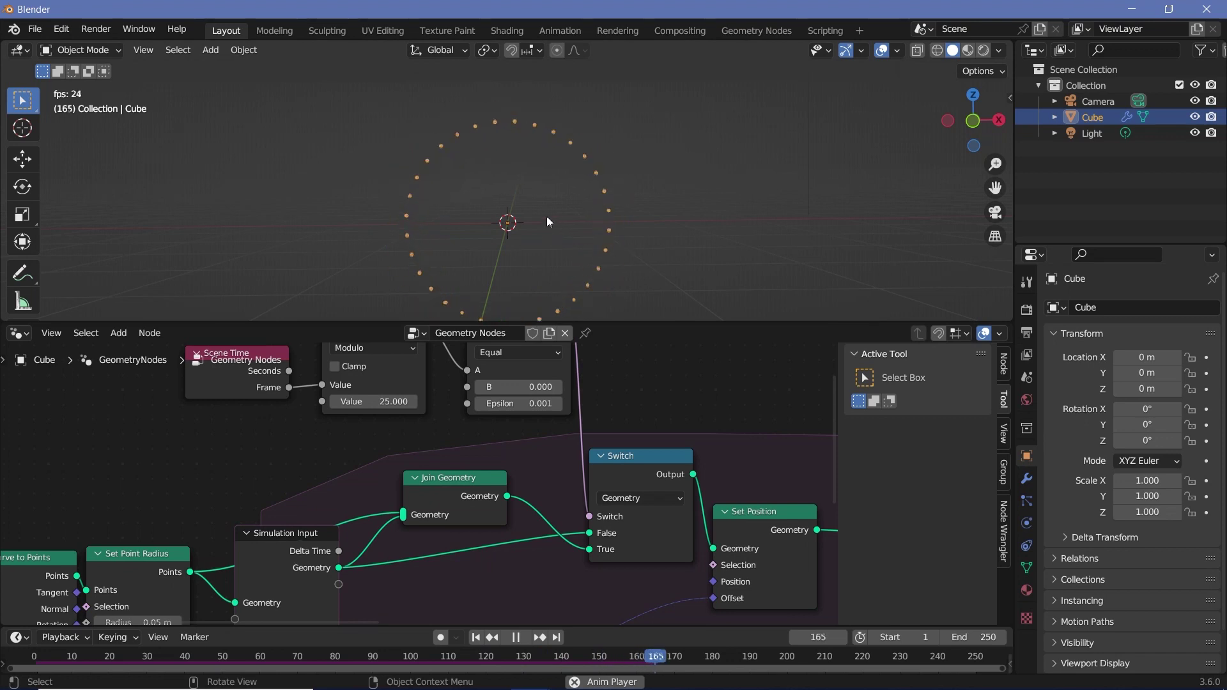
key(space)
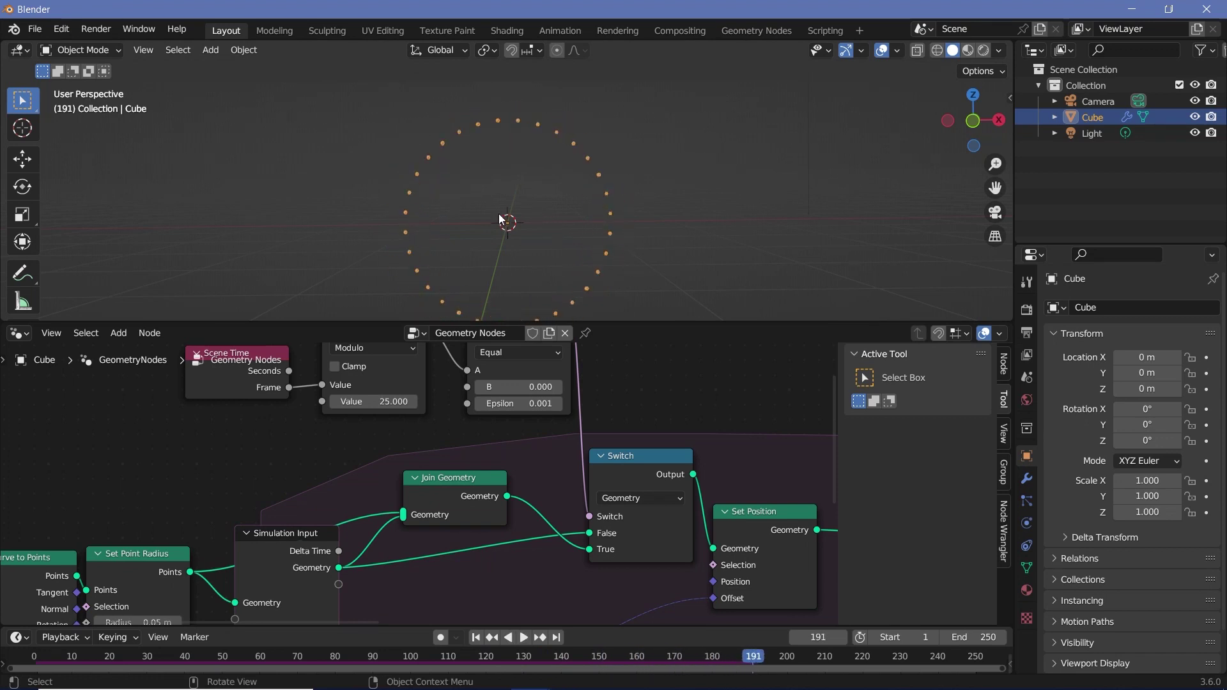
- Set the scene frame rate to 30 fps and replay the simulation from the start of the timeline
click(1026, 338)
click(1167, 453)
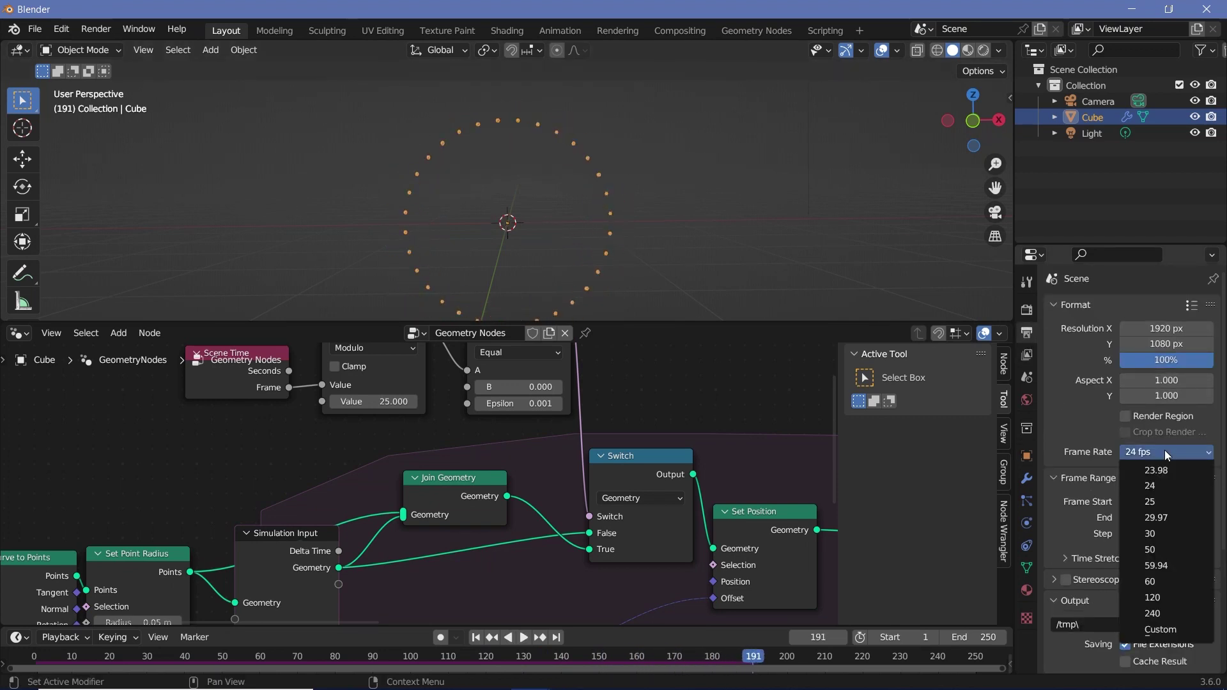
click(1150, 533)
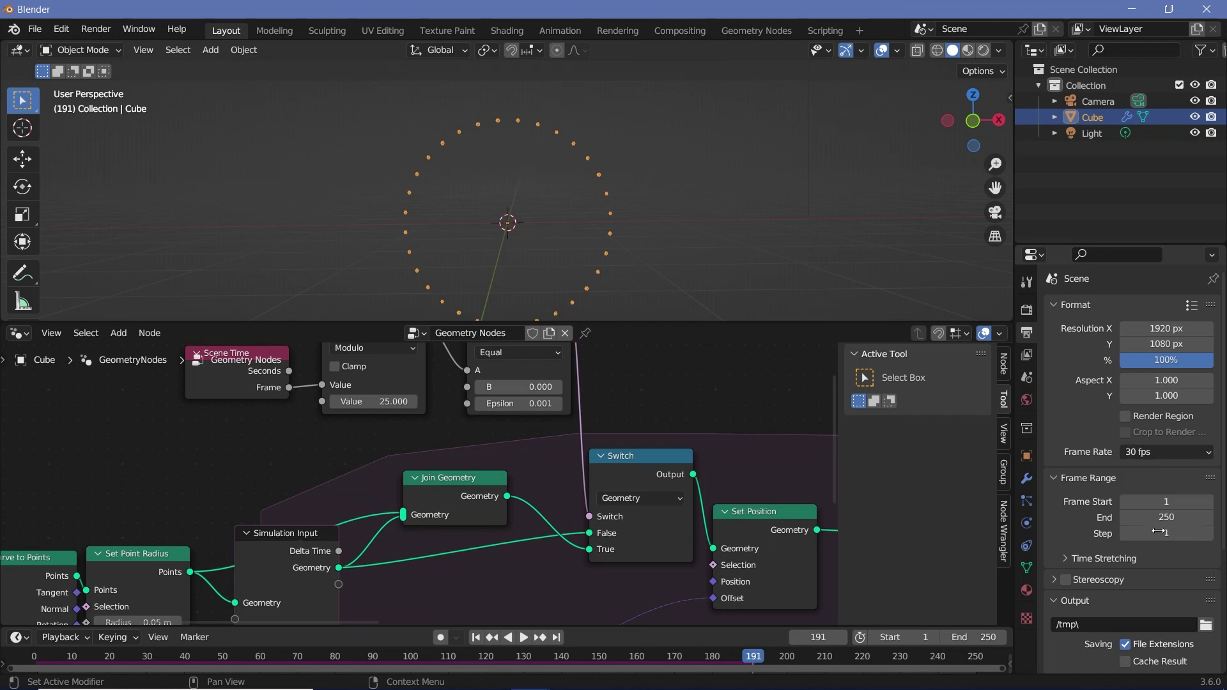
click(30, 660)
key(space)
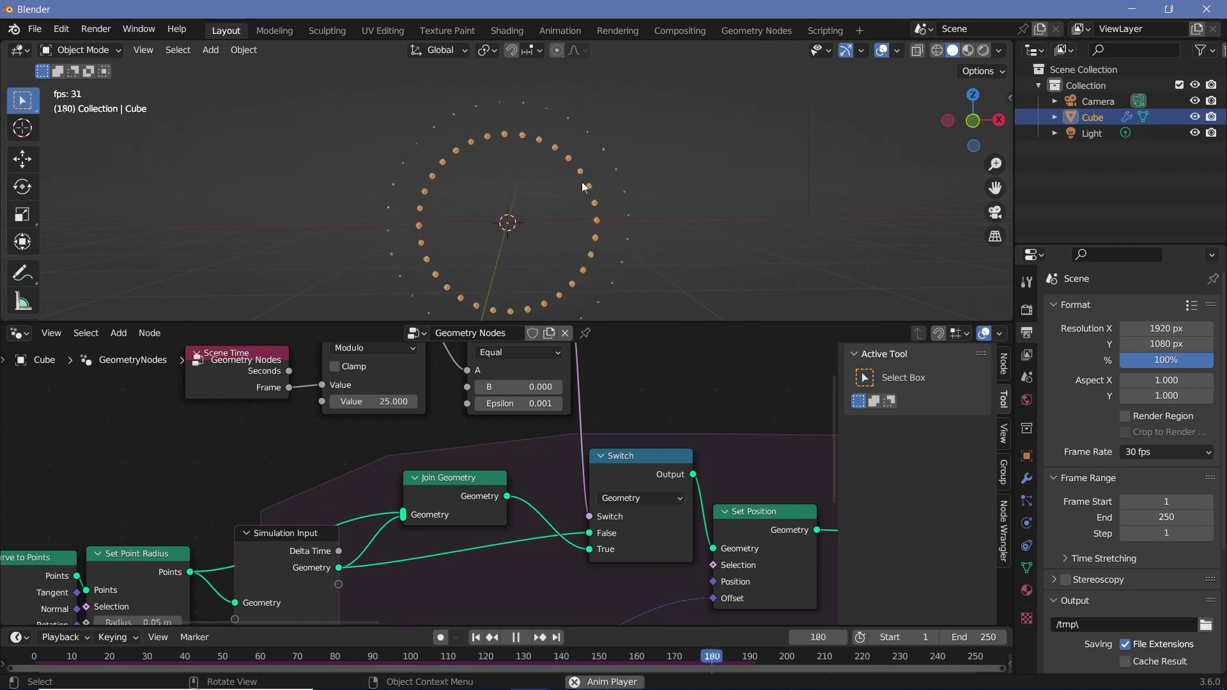
key(space)
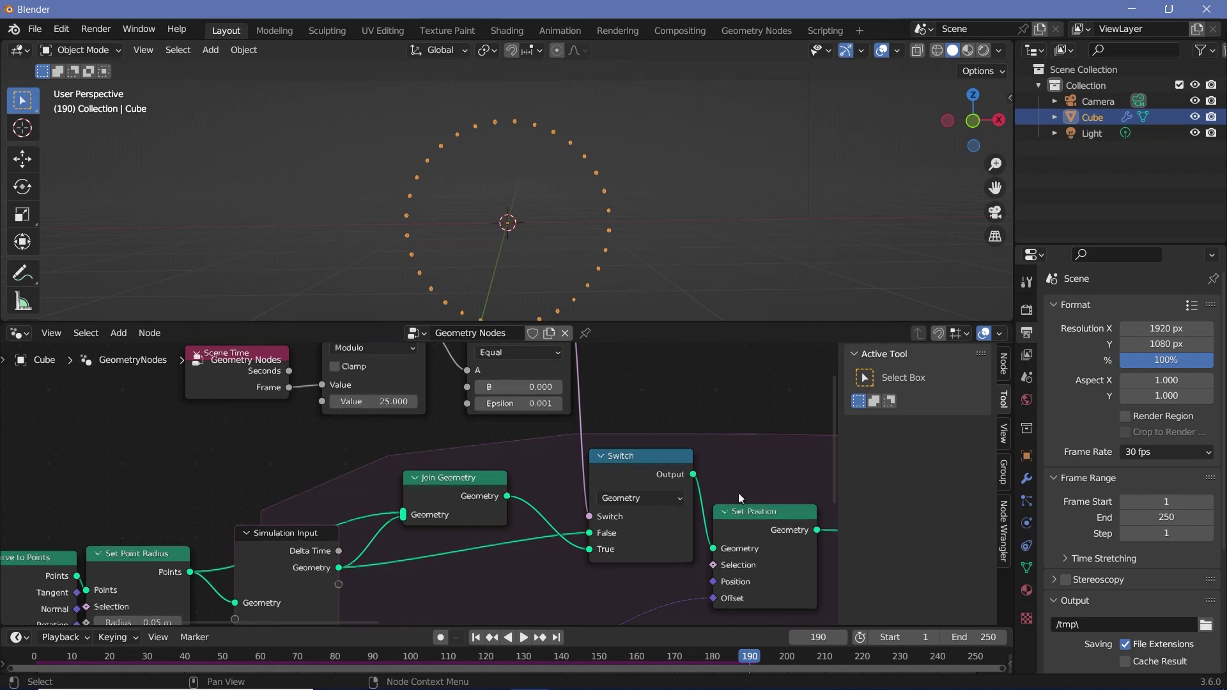
- Set the multiplier of the Multiply node after Radius to 0.975 and replay the simulation from the start
middle_drag(738, 493, 618, 511)
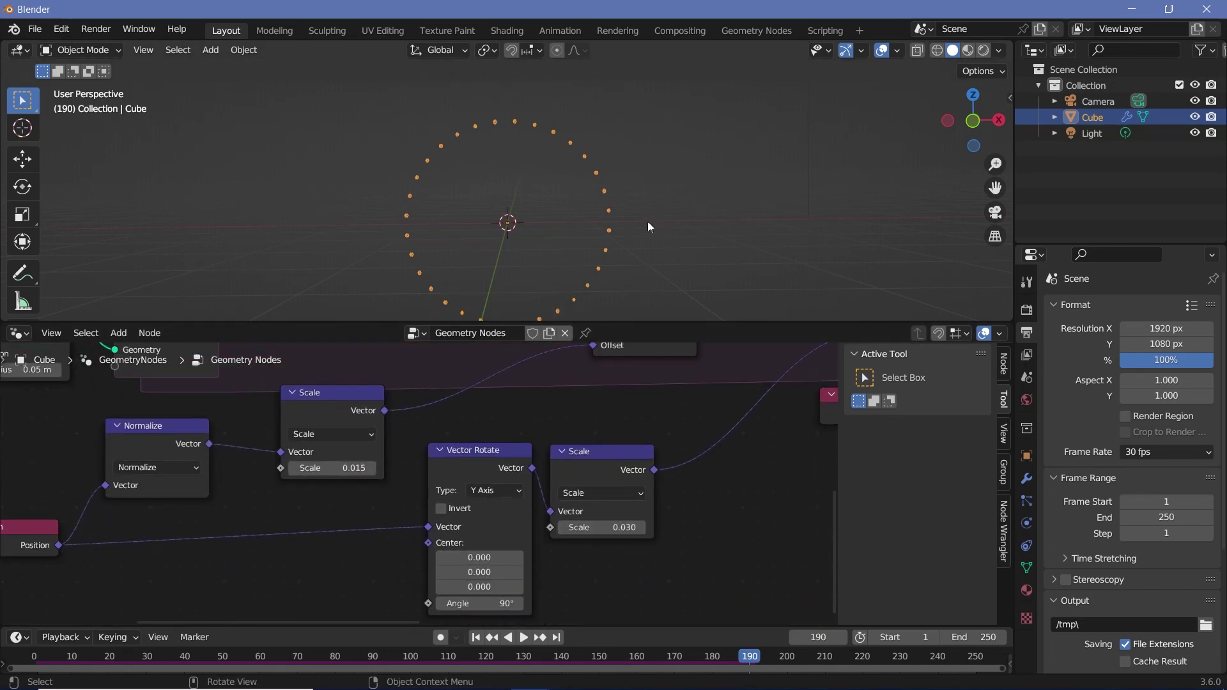
middle_drag(464, 426, 624, 471)
middle_drag(717, 447, 25, 516)
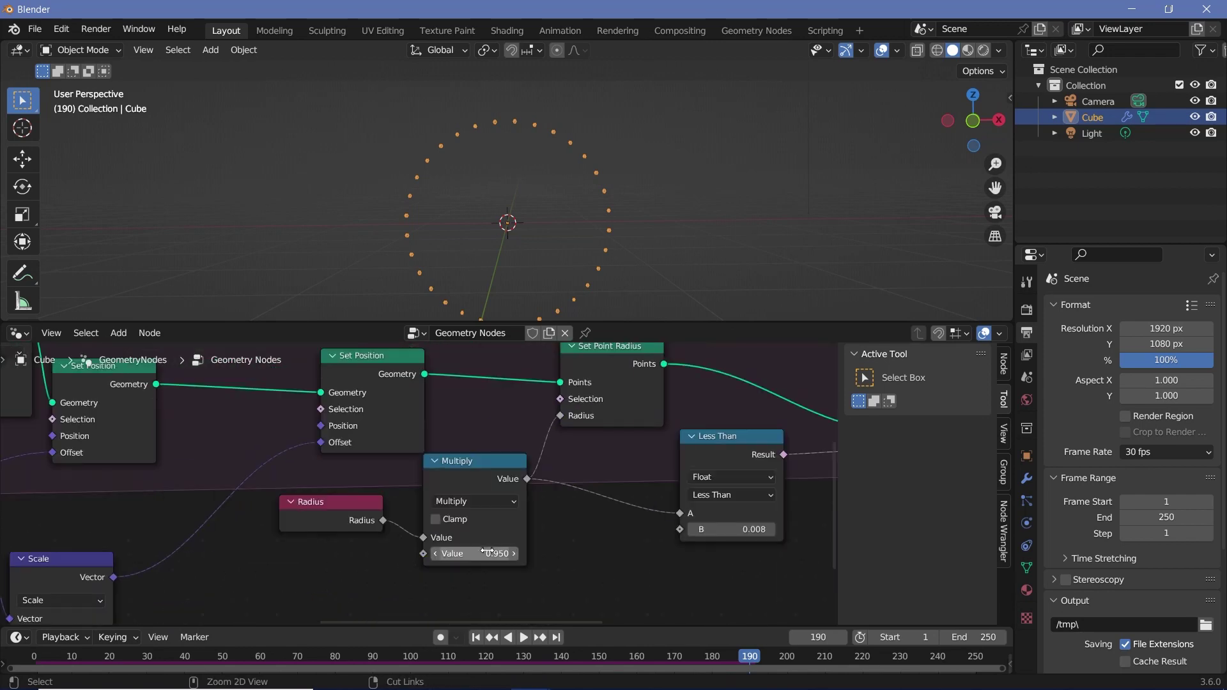
scroll(523, 530, up, 6)
middle_drag(529, 527, 511, 473)
click(506, 542)
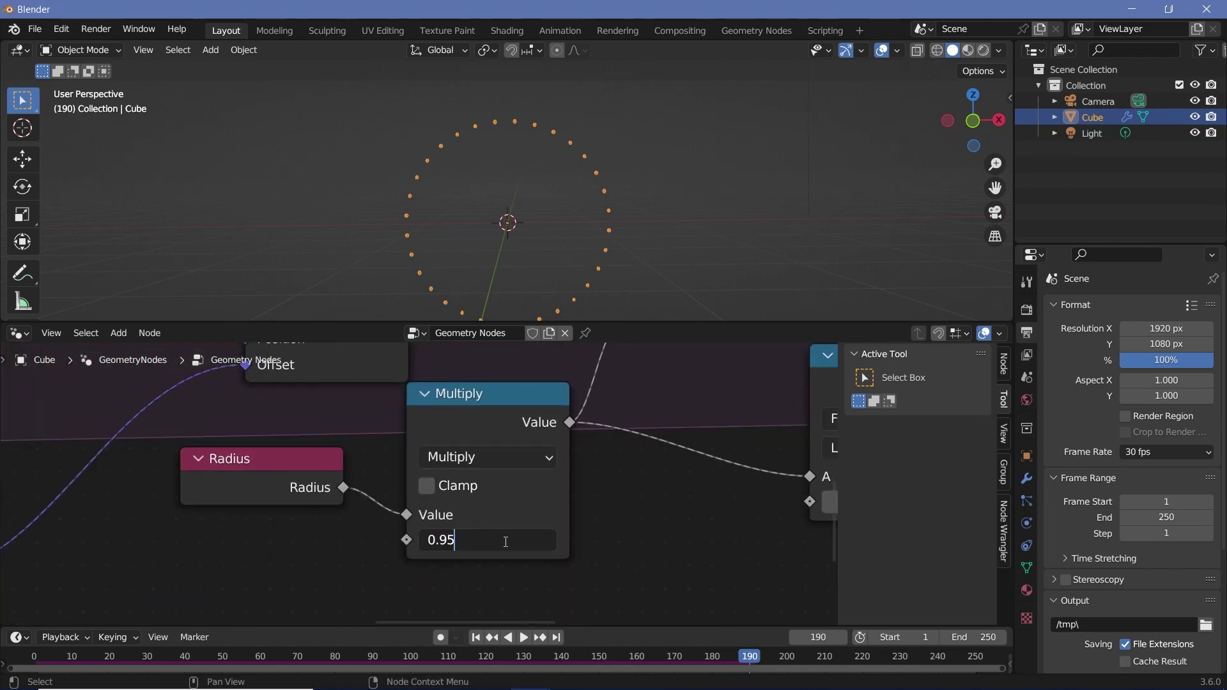
text(0.975)
key(Return)
click(39, 659)
key(space)
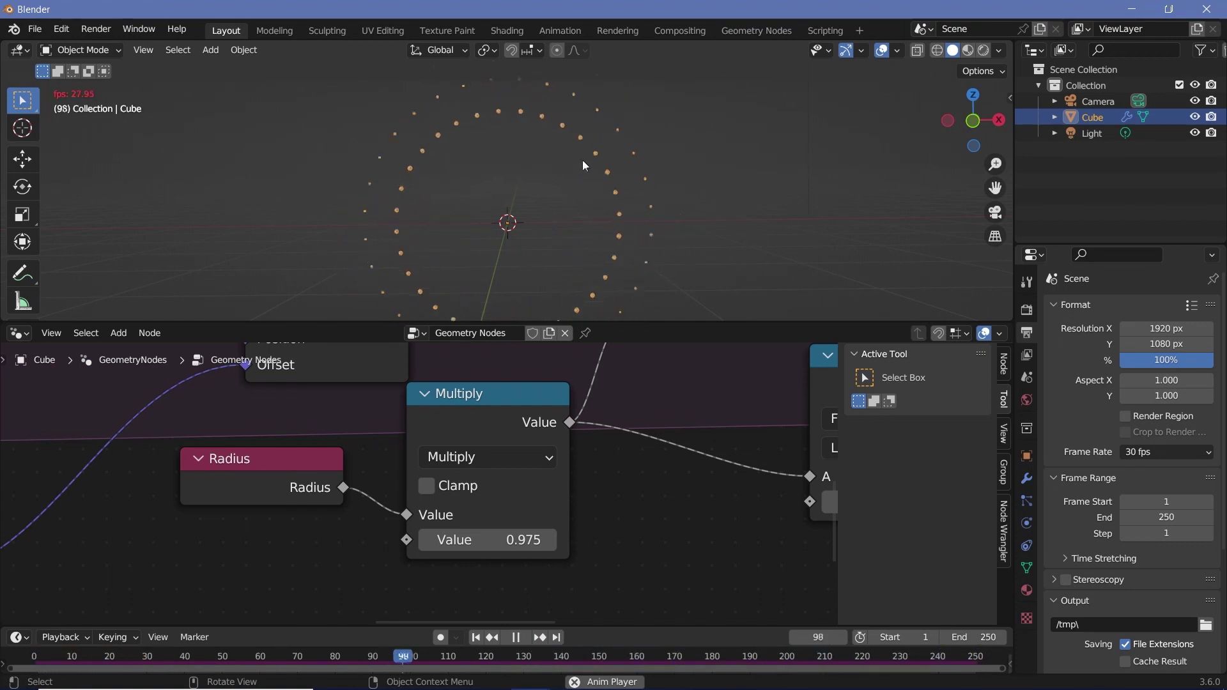
key(space)
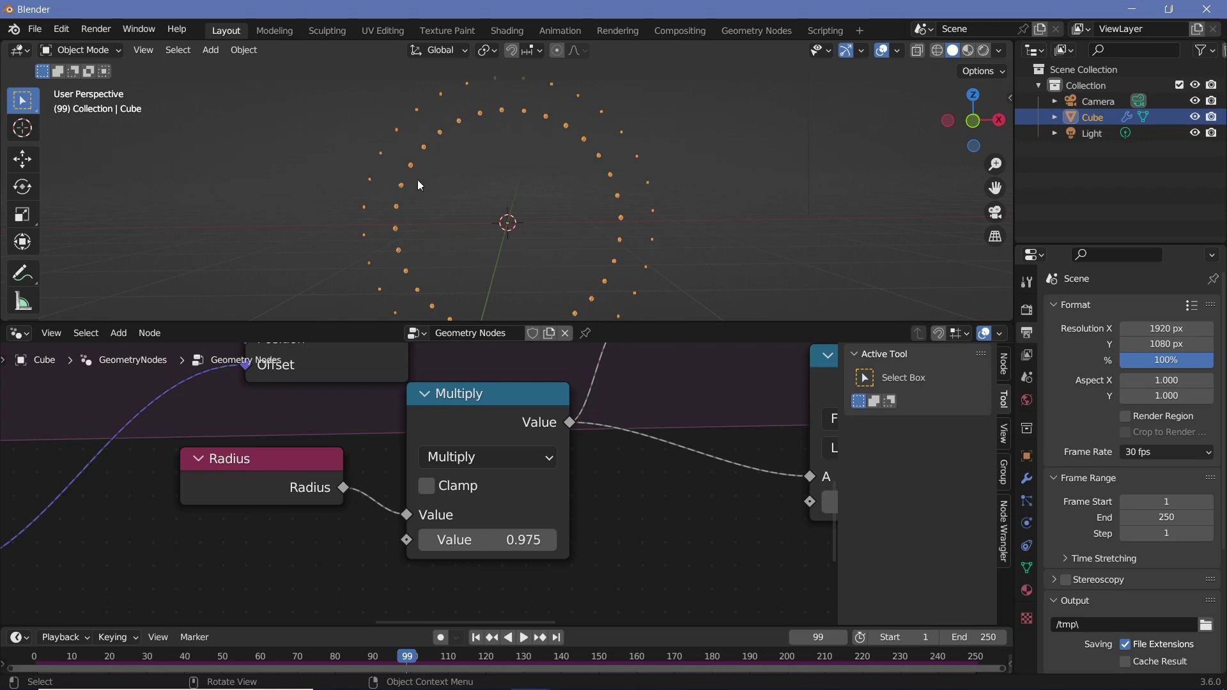
- Raise the radius multiplier in the Multiply node to 0.985 and replay the simulation from the start
click(500, 540)
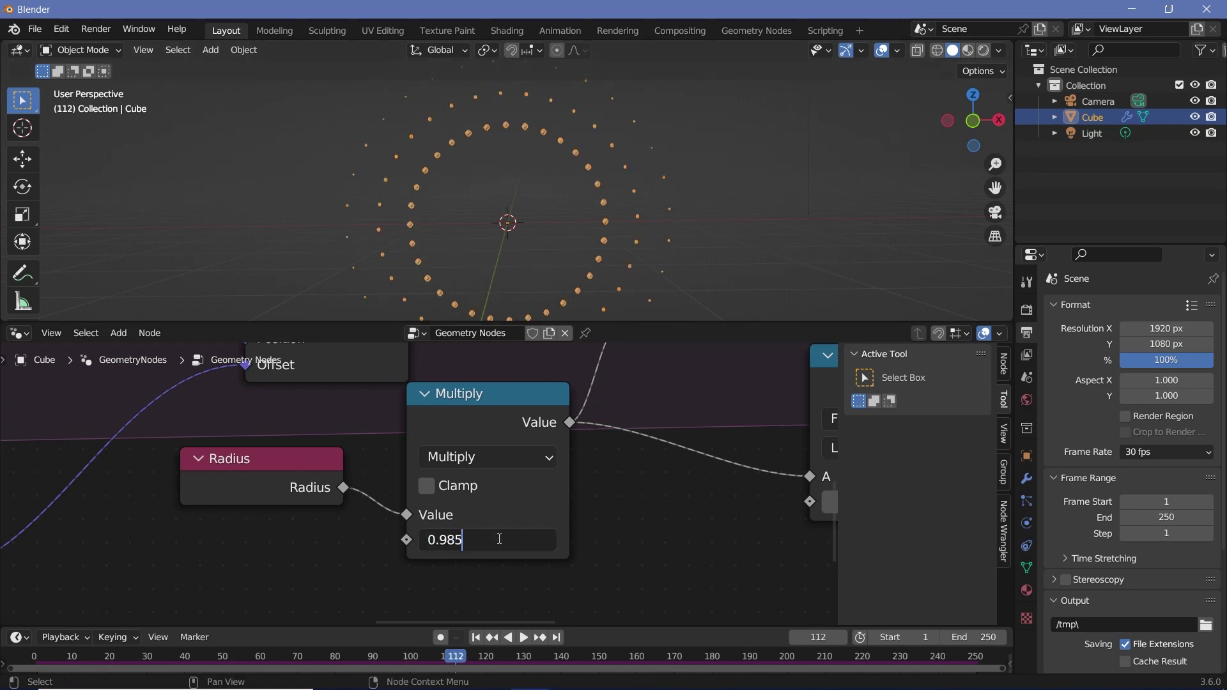
key(Return)
click(32, 664)
key(space)
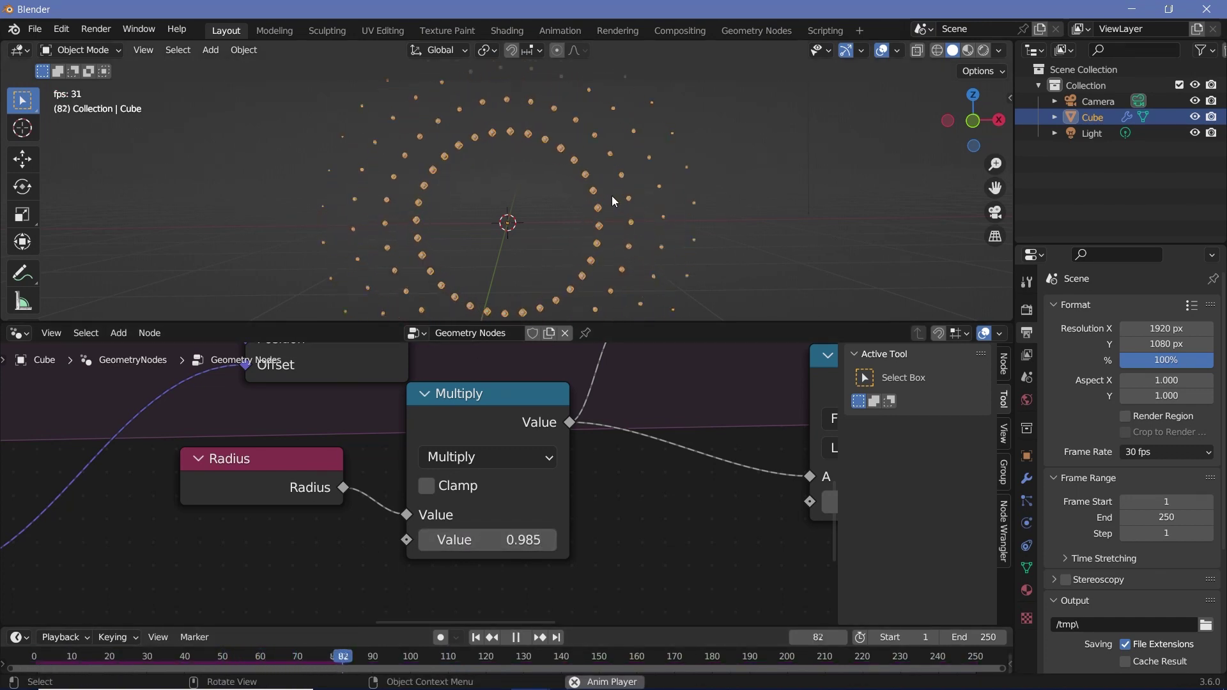
key(space)
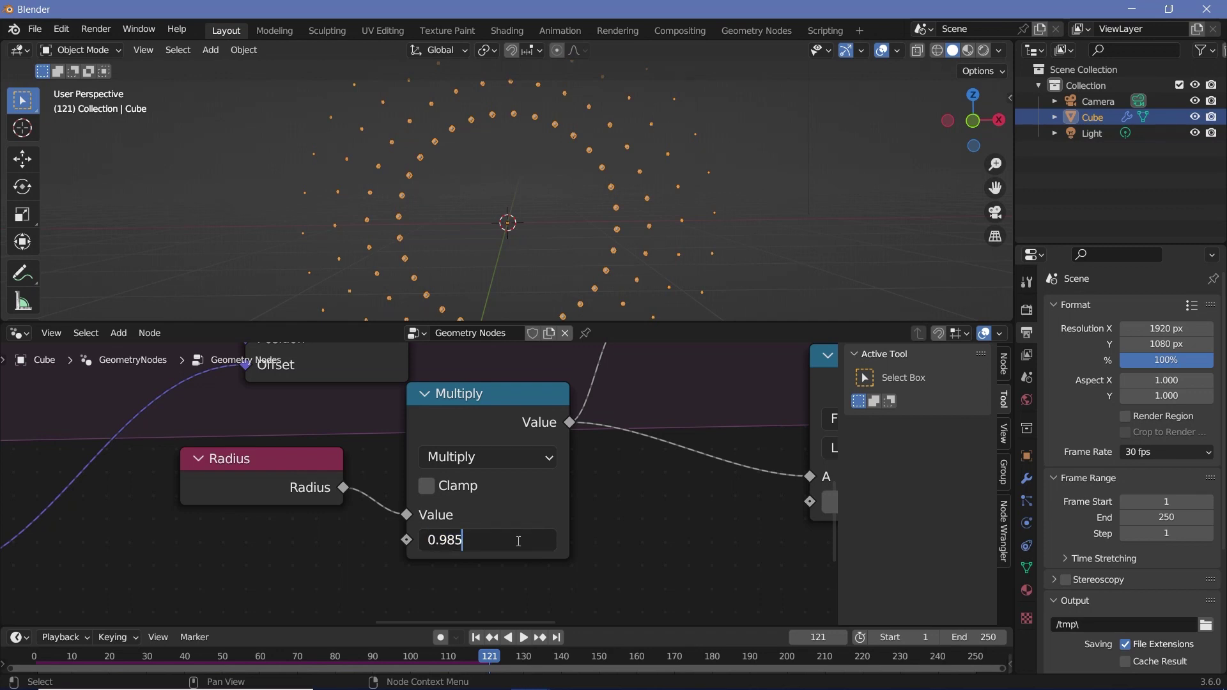
- Set the radius multiplier in the Multiply node to 0.980 and play the simulation again
key(Return)
key(space)
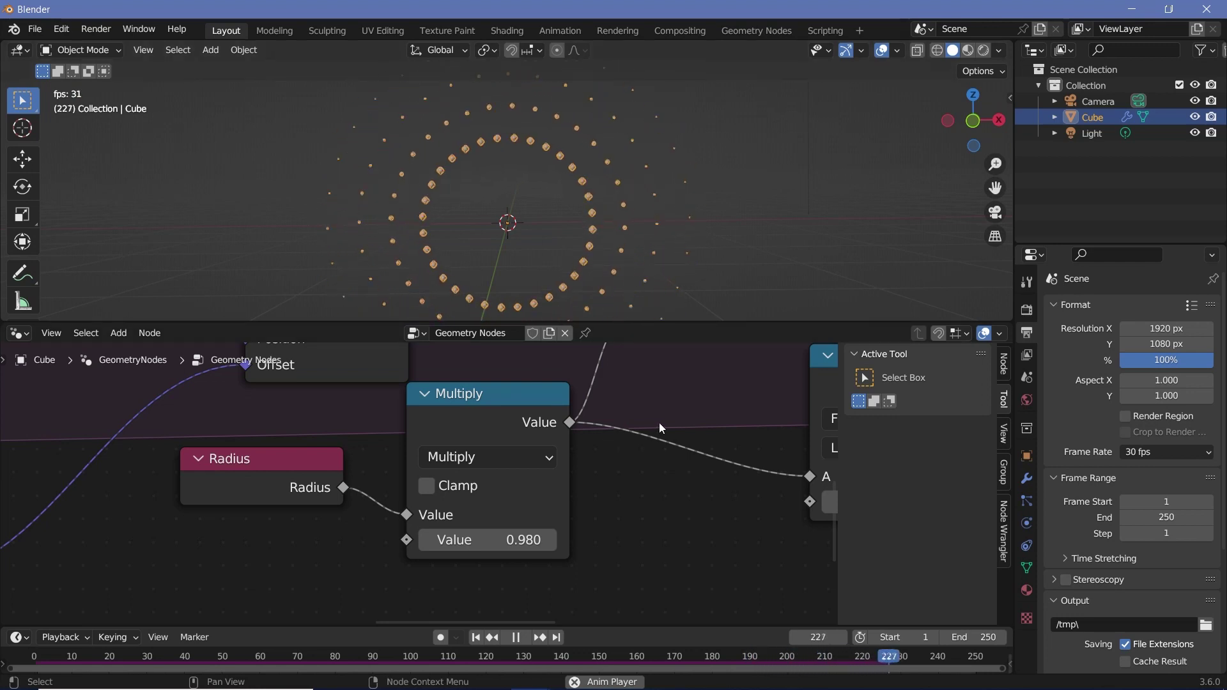
key(space)
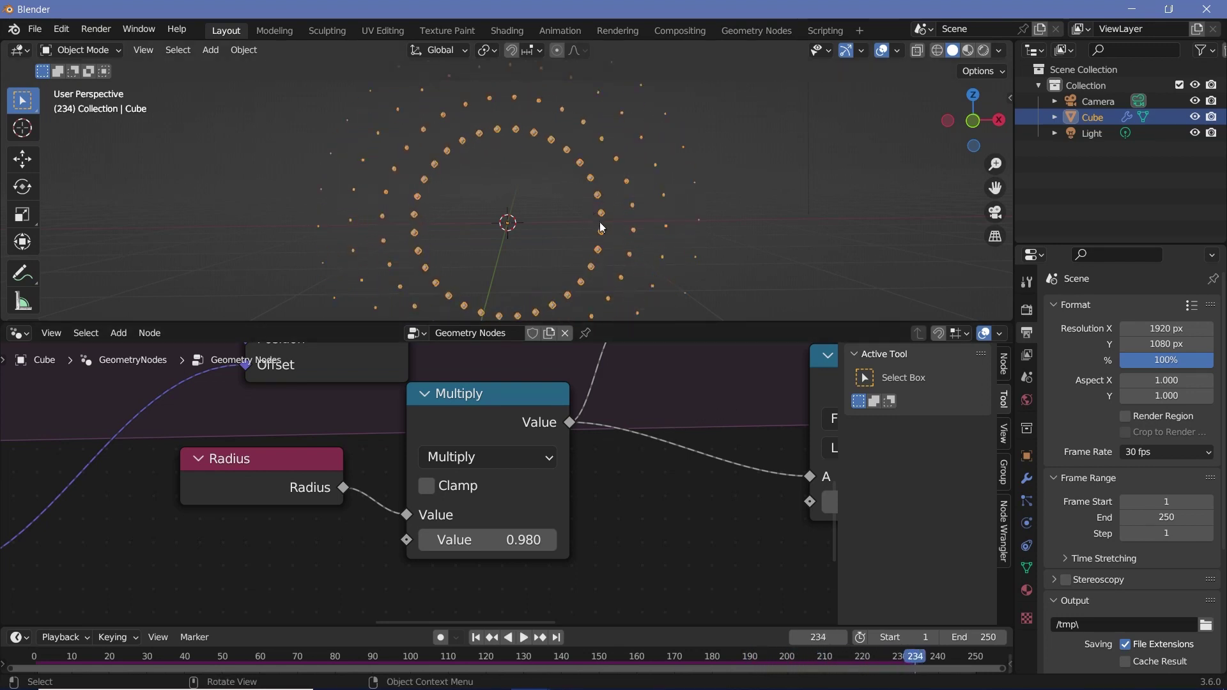
- Move Simulation Output closer to Delete Geometry and Group Output farther away to make room between them
scroll(758, 383, down, 10)
middle_drag(759, 386, 471, 433)
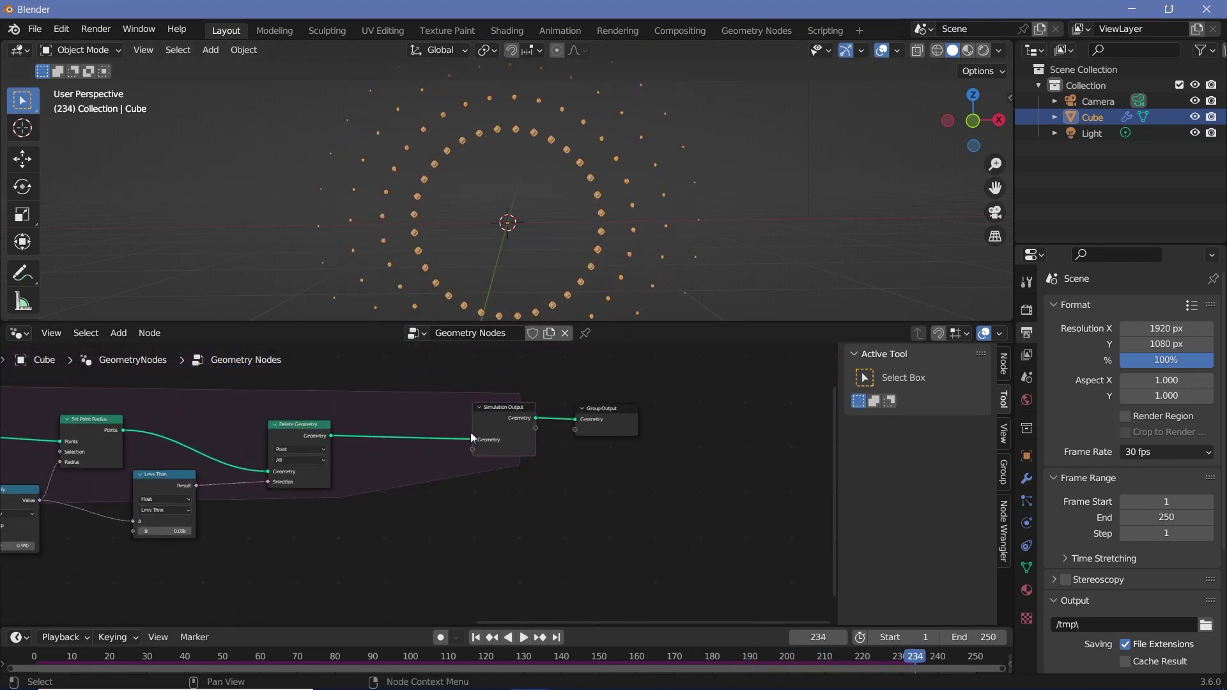
drag(503, 437, 408, 436)
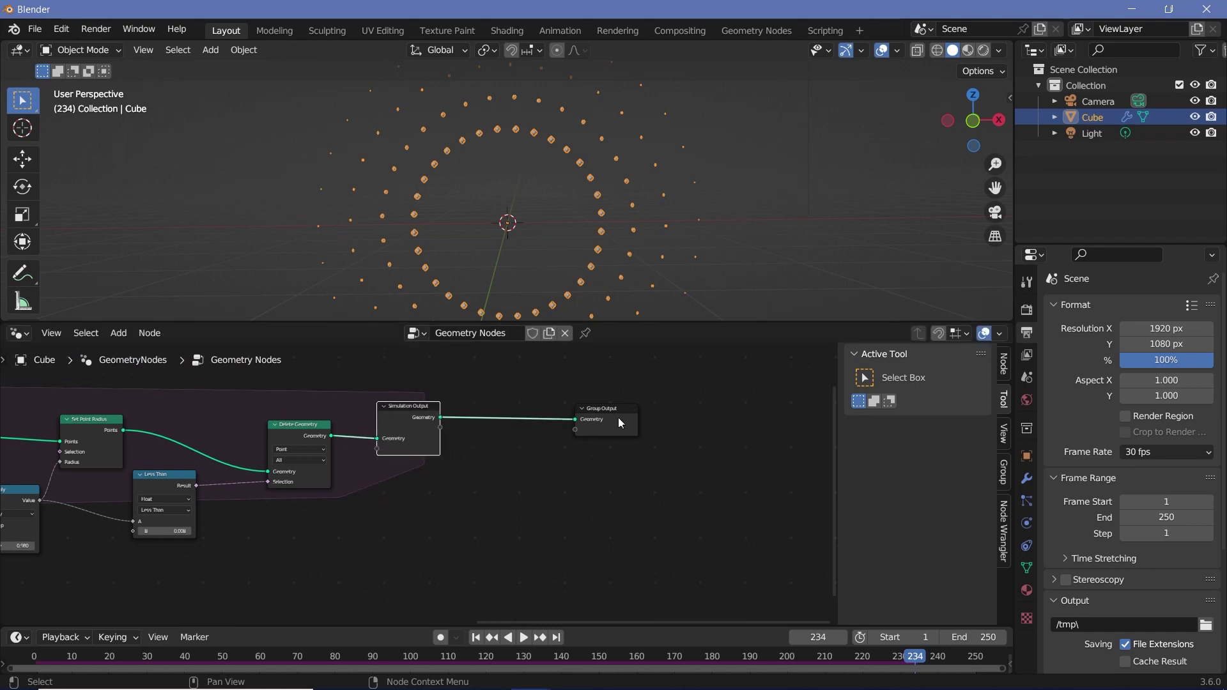
drag(618, 418, 740, 417)
- Insert an Instance on Points node on the link between Simulation Output and Group Output
scroll(531, 431, up, 4)
middle_drag(530, 431, 489, 451)
key(shift+a)
click(505, 333)
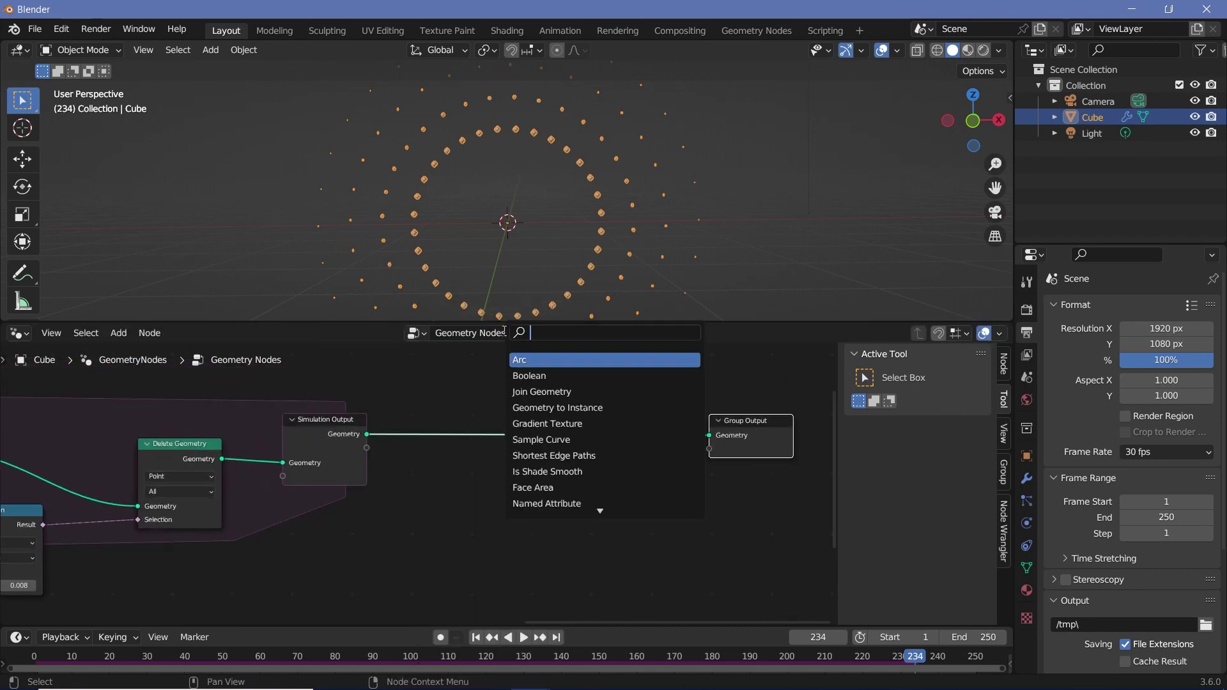
text(instace on po)
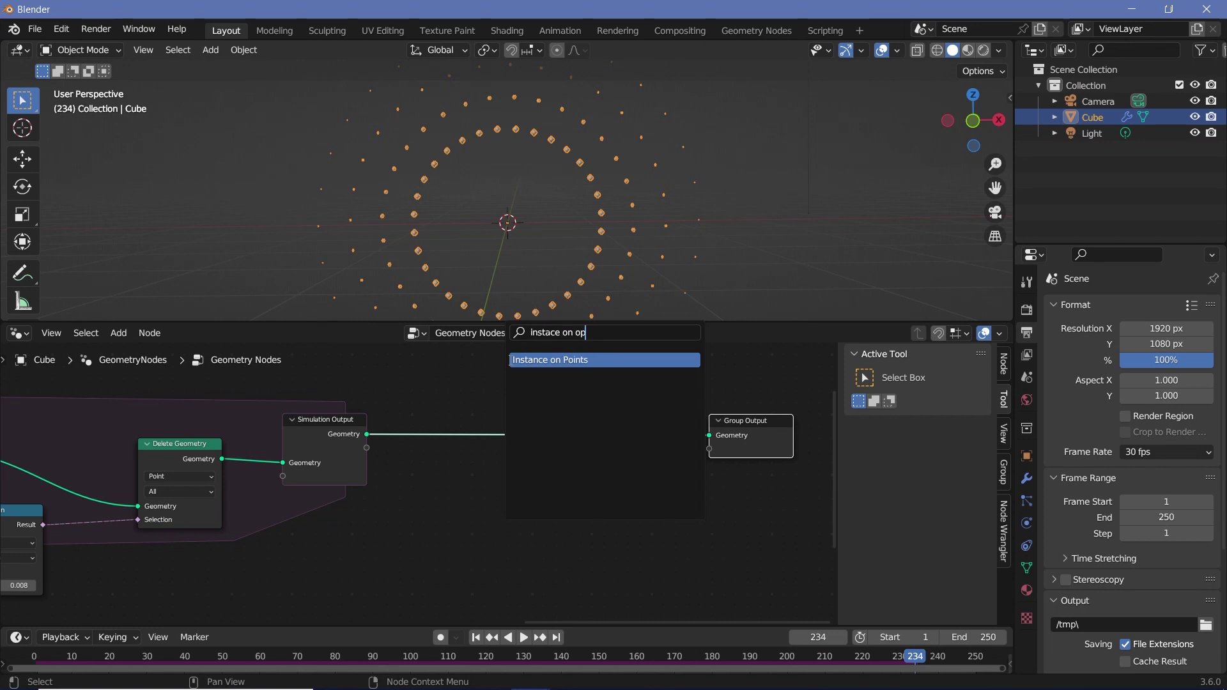
key(Return)
click(491, 417)
- Add an Ico Sphere node and link its Mesh output to the Instance input of Instance on Points
middle_drag(435, 497, 489, 465)
key(shift+a)
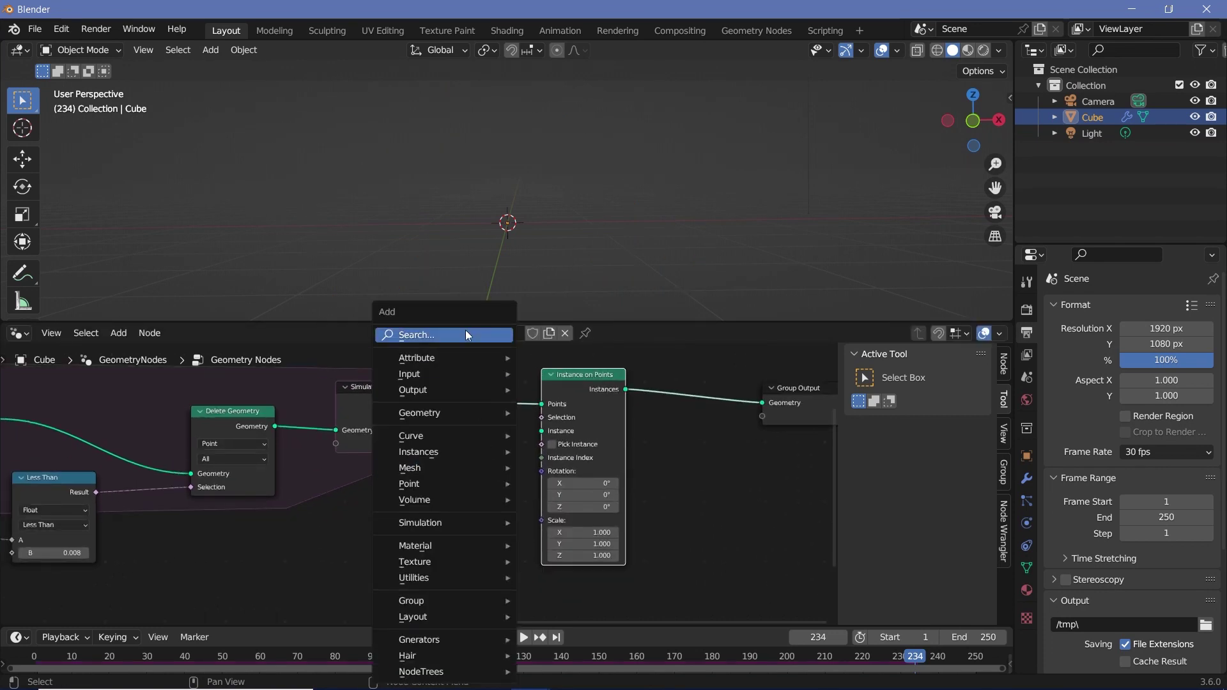
click(465, 329)
text(Ico)
key(Return)
click(447, 496)
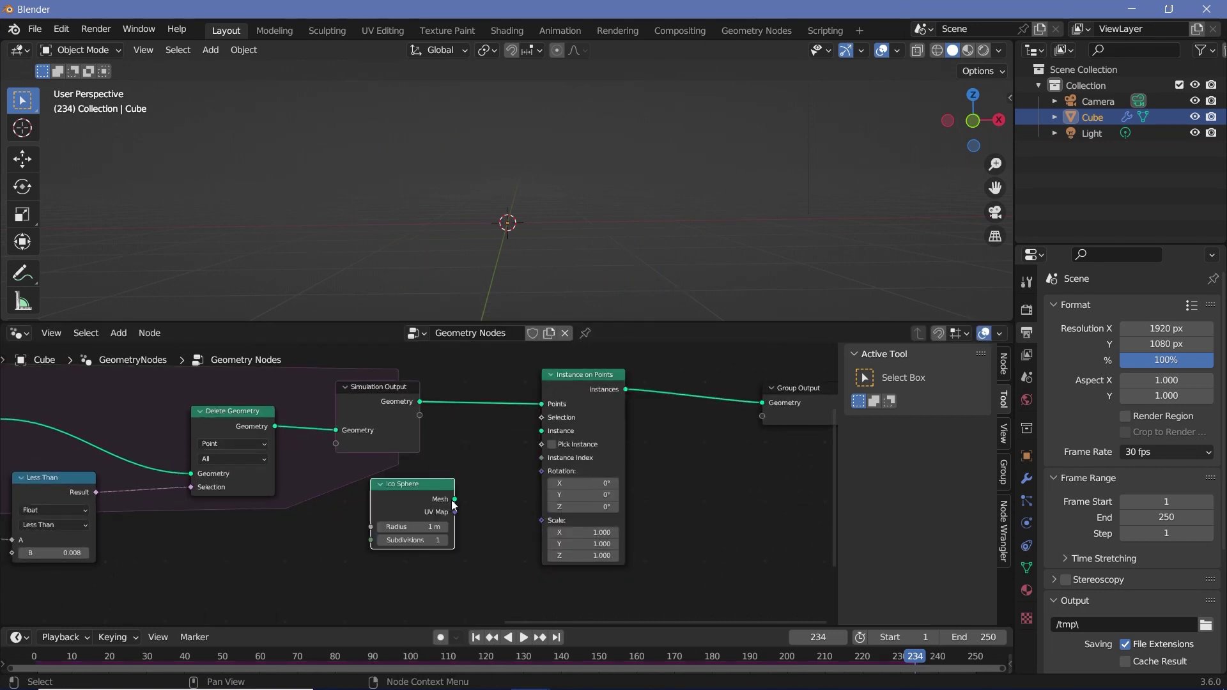
drag(454, 499, 509, 455)
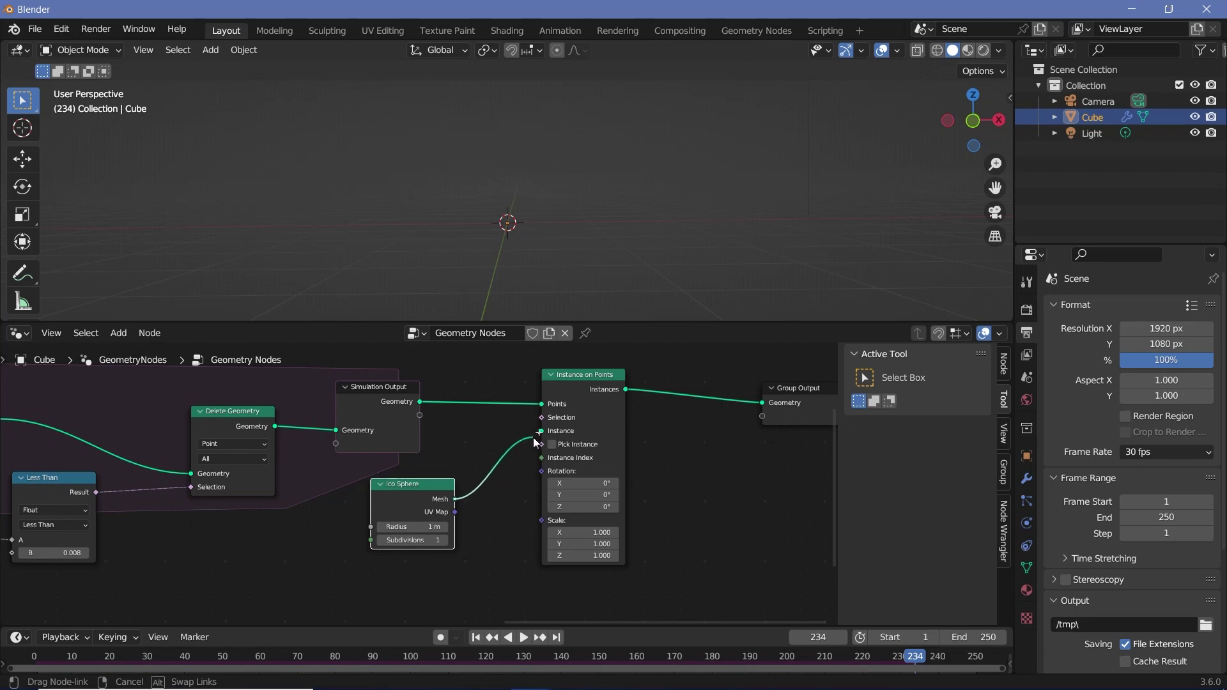
drag(545, 436, 543, 432)
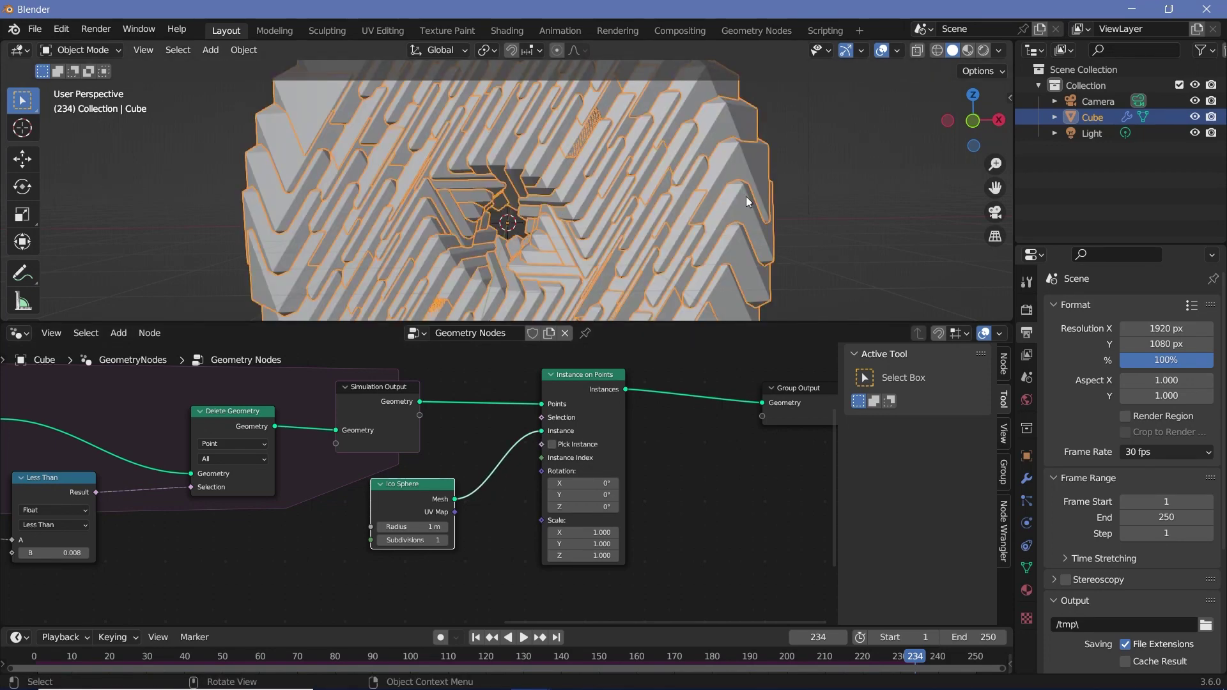
- Set the Ico Sphere's subdivisions to 3
scroll(439, 553, up, 4)
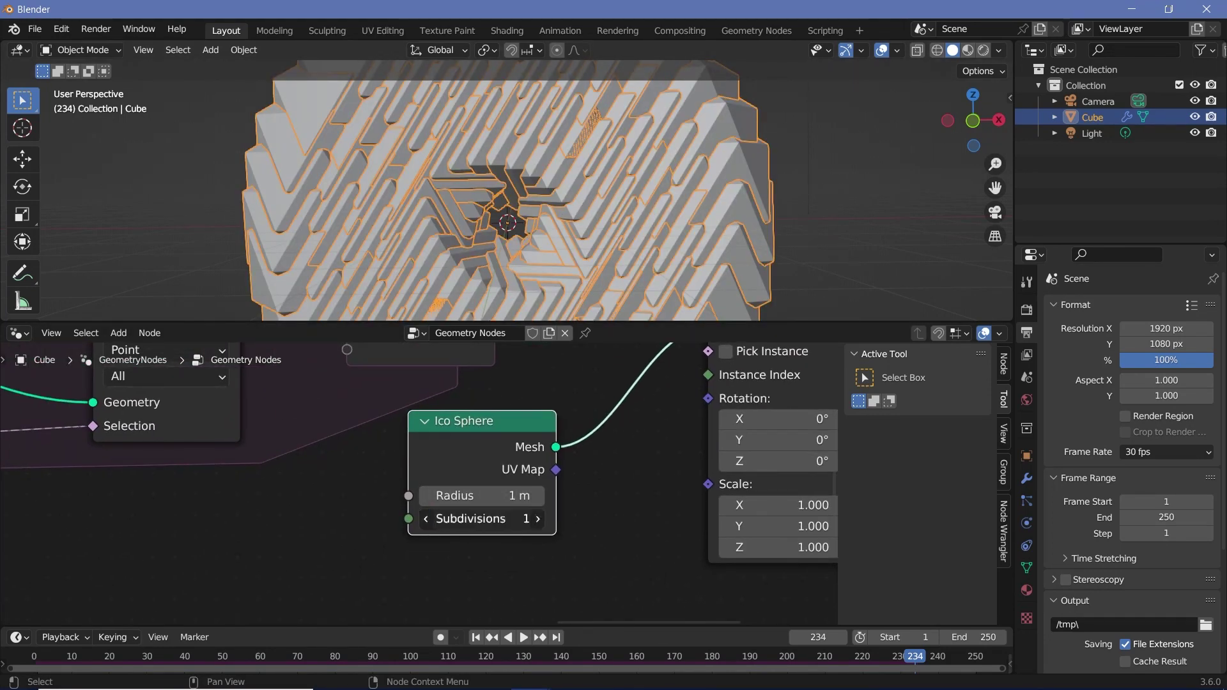
click(479, 518)
text(3)
key(Return)
- Make room after the Ico Sphere and insert a Set Shade Smooth node between it and Instance on Points
drag(559, 436, 466, 463)
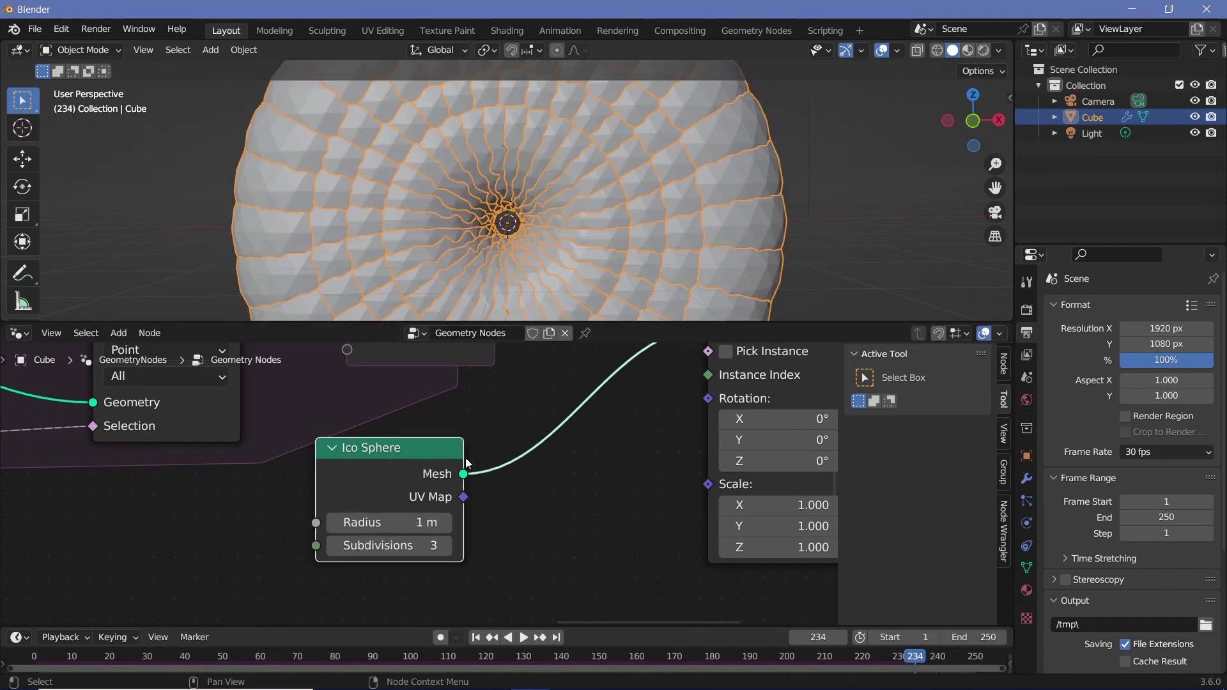
key(shift+a)
click(483, 336)
text(set sha)
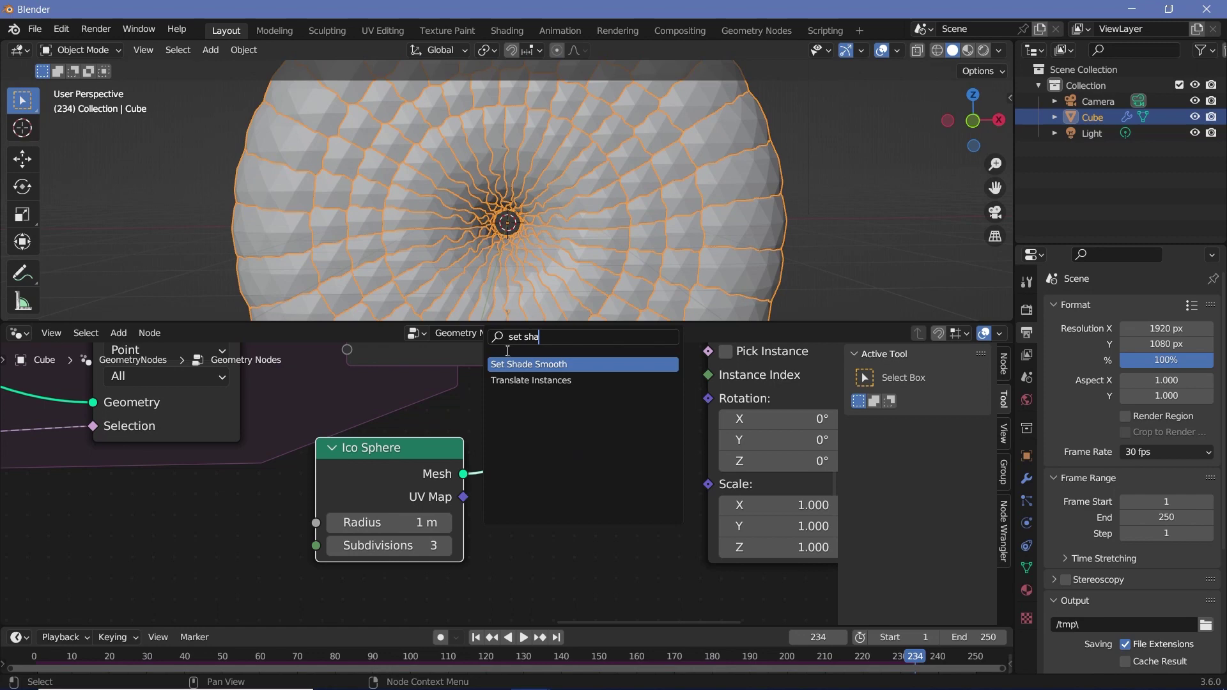
key(Return)
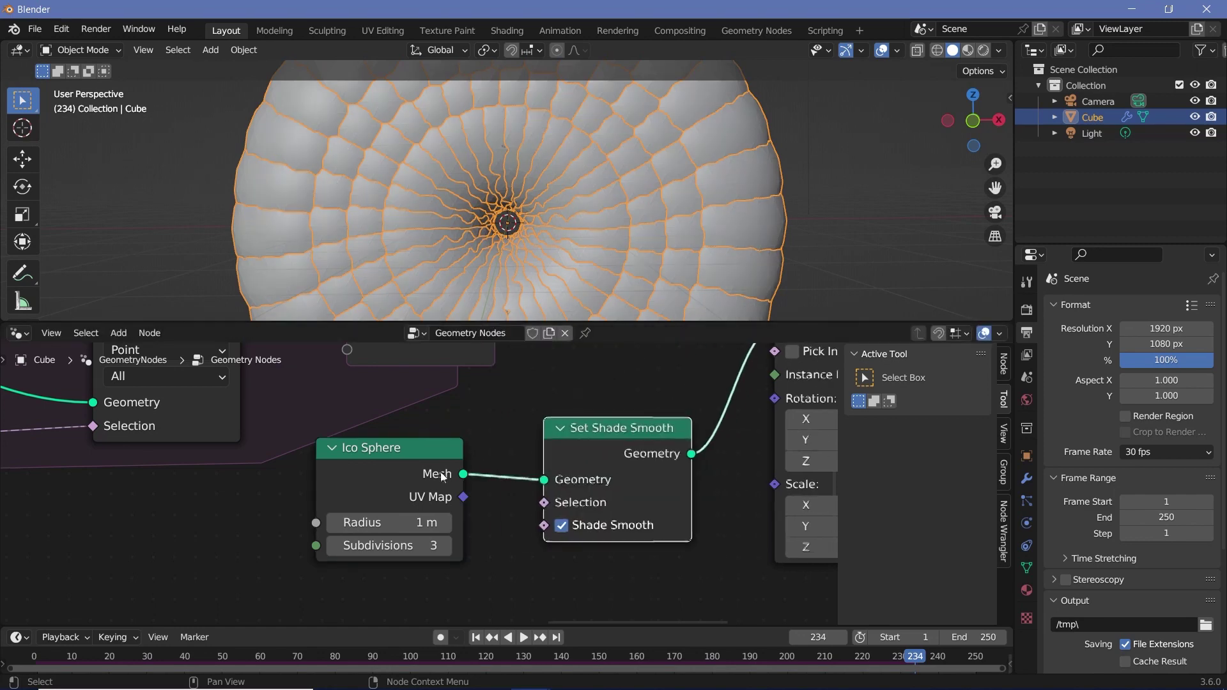
click(586, 441)
- Set the Ico Sphere's radius to 0.1 m
click(379, 522)
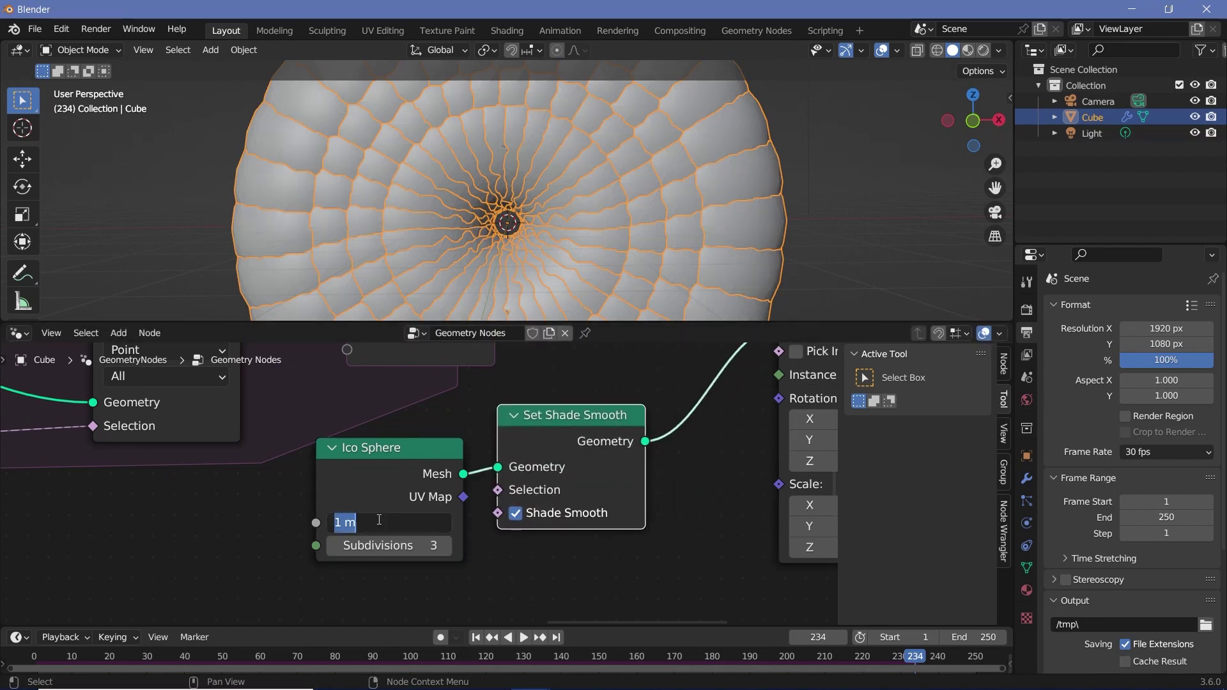
text(0.1)
key(Return)
- Add a Radius node and link its output to the Scale input of Instance on Points
middle_drag(701, 466, 602, 457)
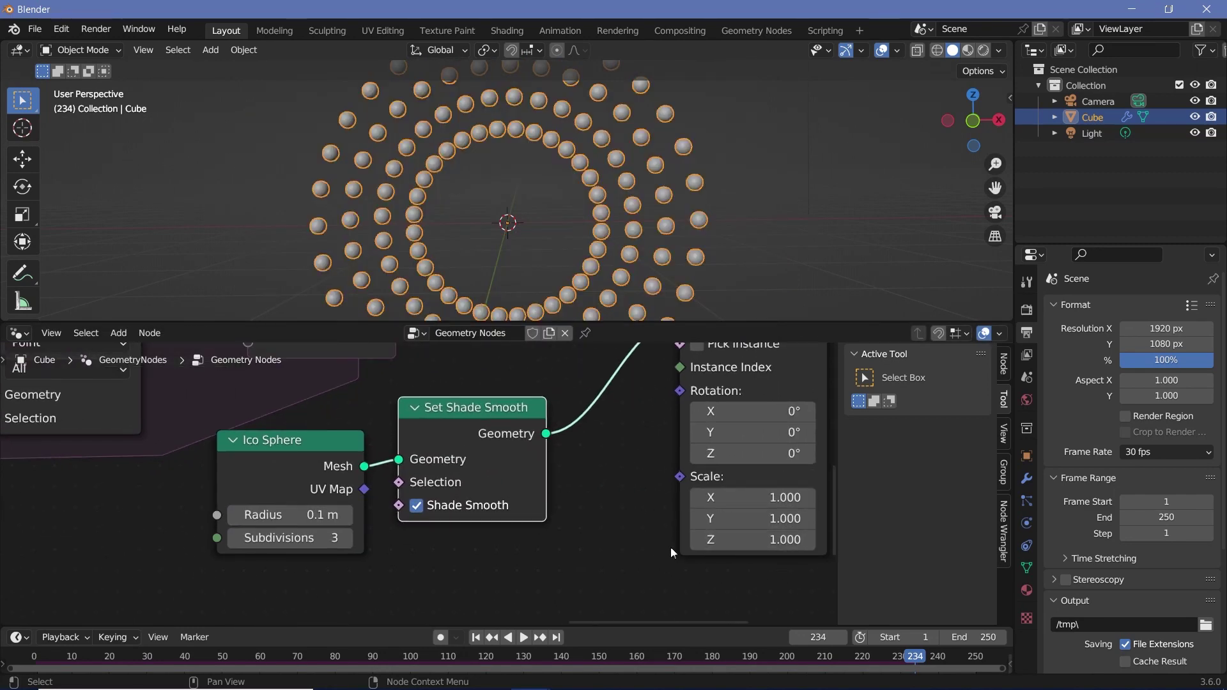
middle_drag(588, 527, 638, 461)
key(shift+a)
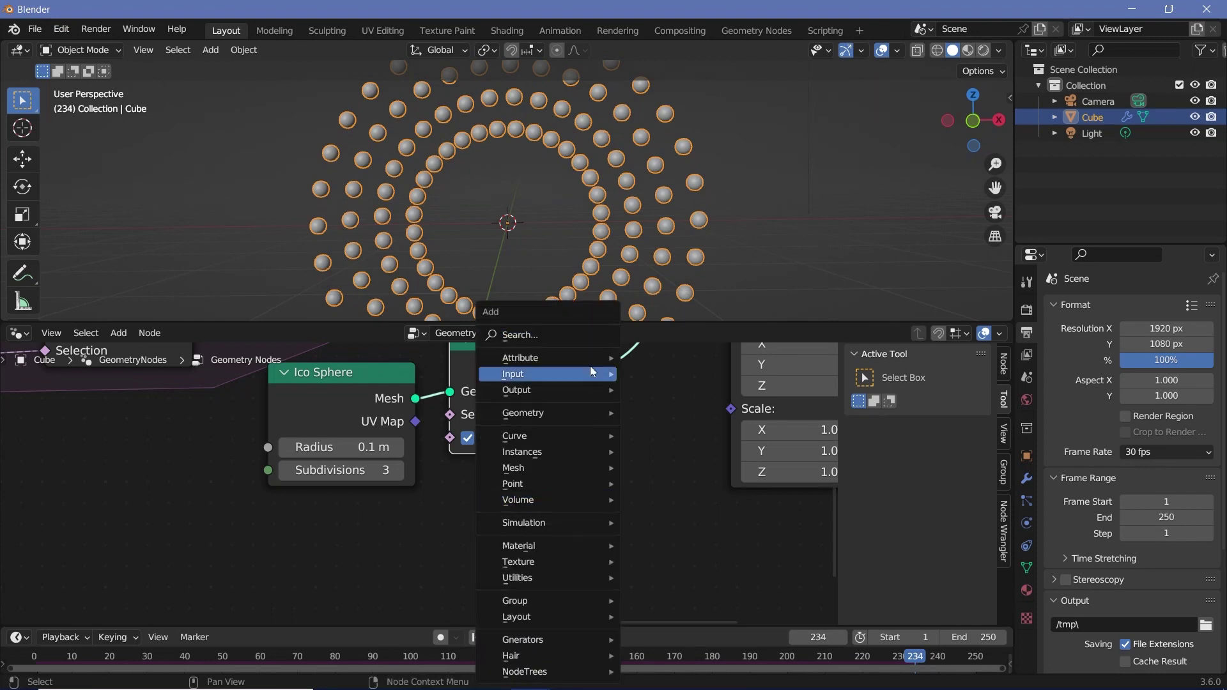
click(569, 324)
text(radiu)
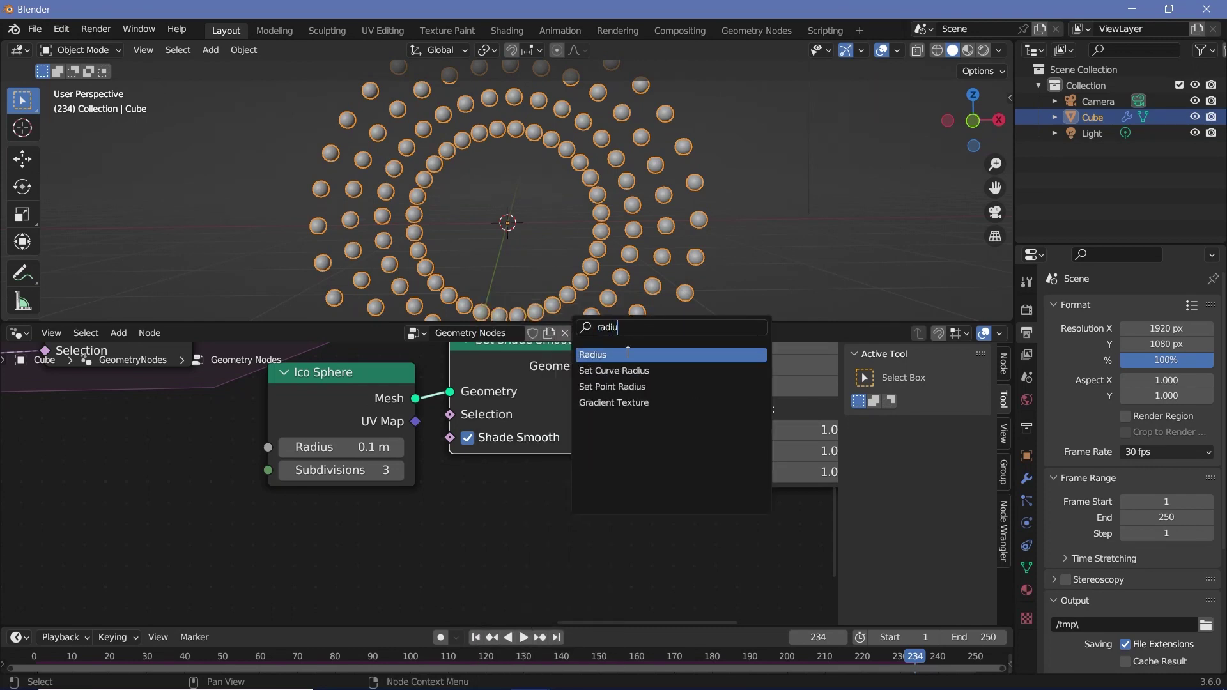
key(Return)
click(506, 532)
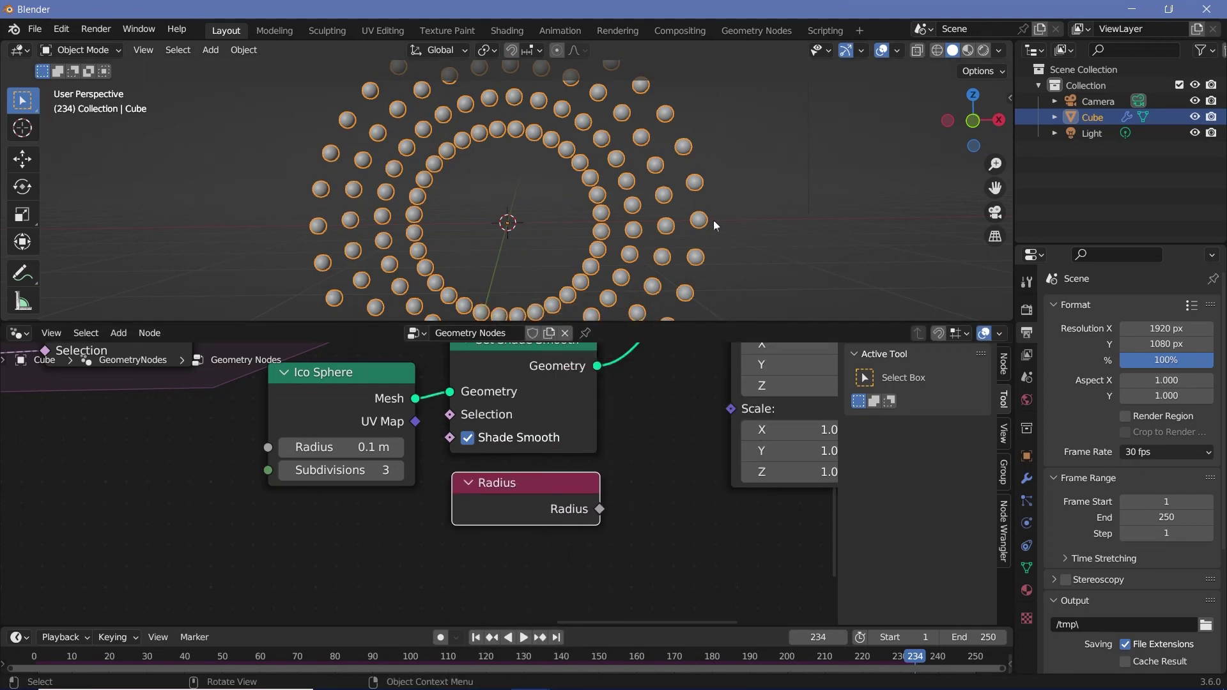
drag(600, 510, 731, 409)
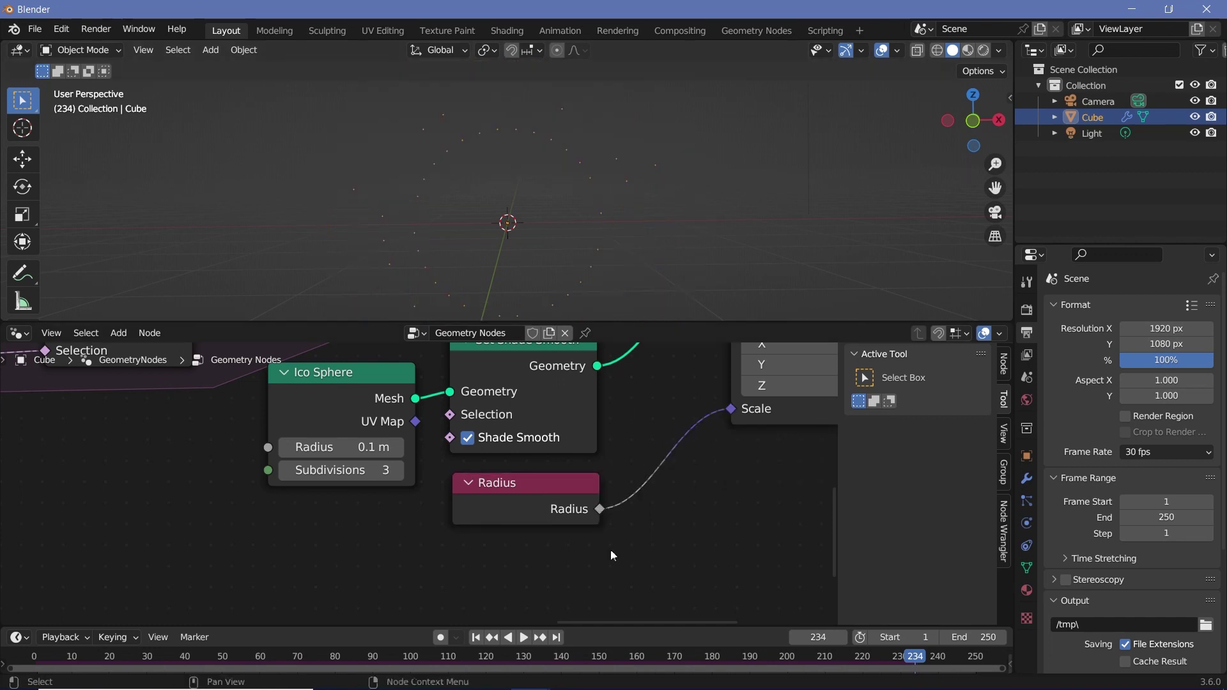
- Set the Ico Sphere's radius to 1 m and move the Radius node slightly away from Set Shade Smooth
click(368, 447)
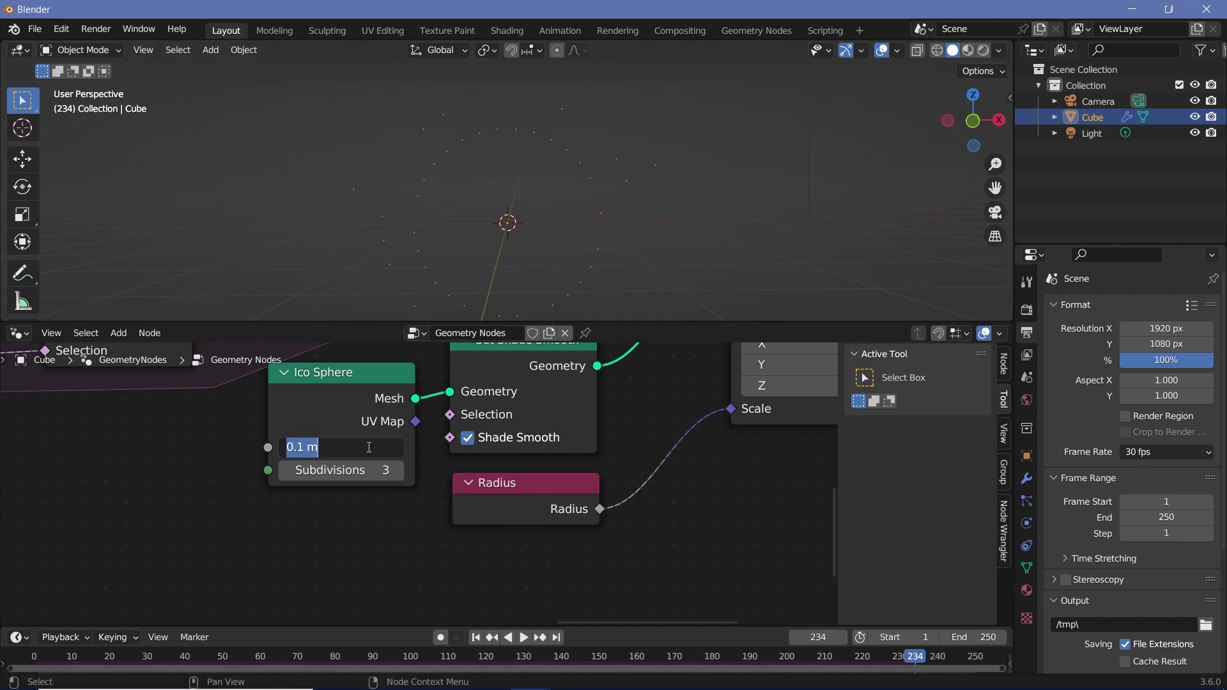
key(Return)
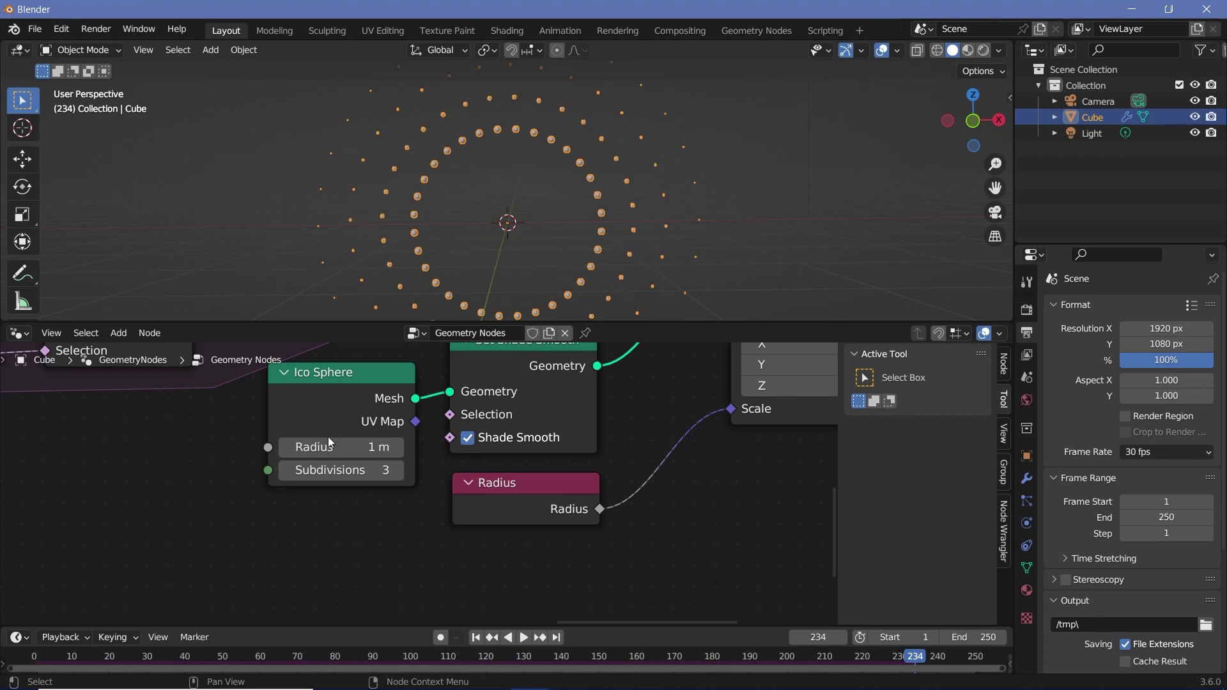
drag(491, 504, 469, 525)
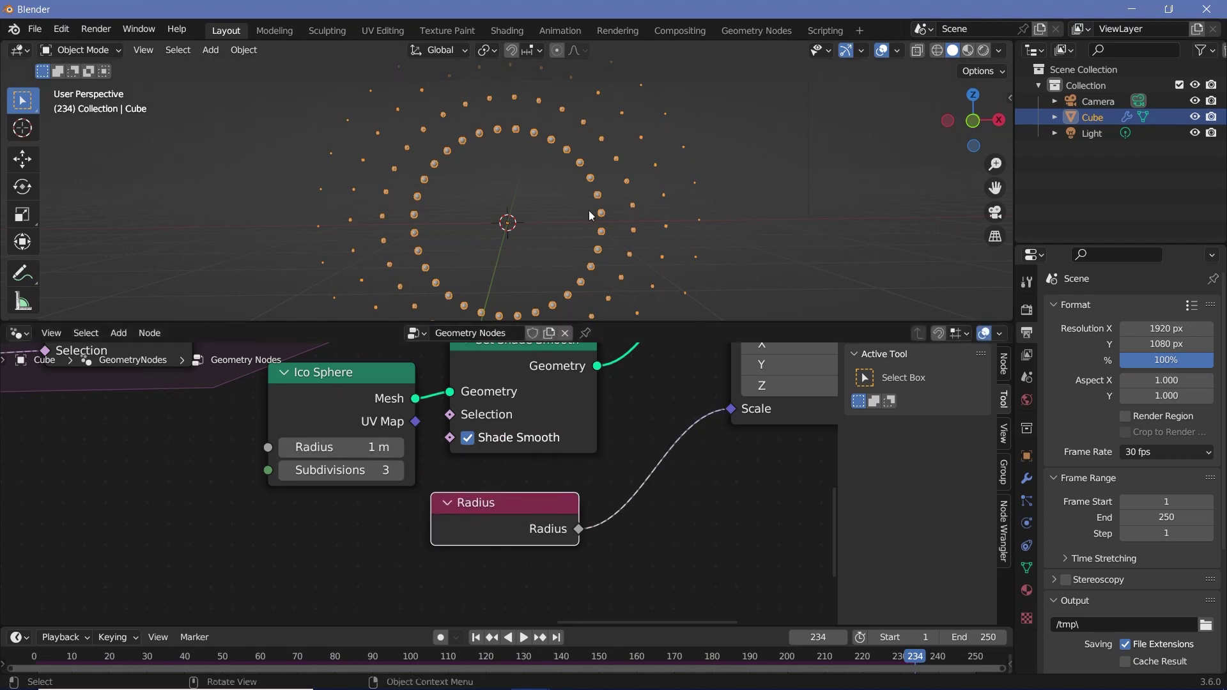
- Play the simulation to check the scaled spheres, and stop playback
key(space)
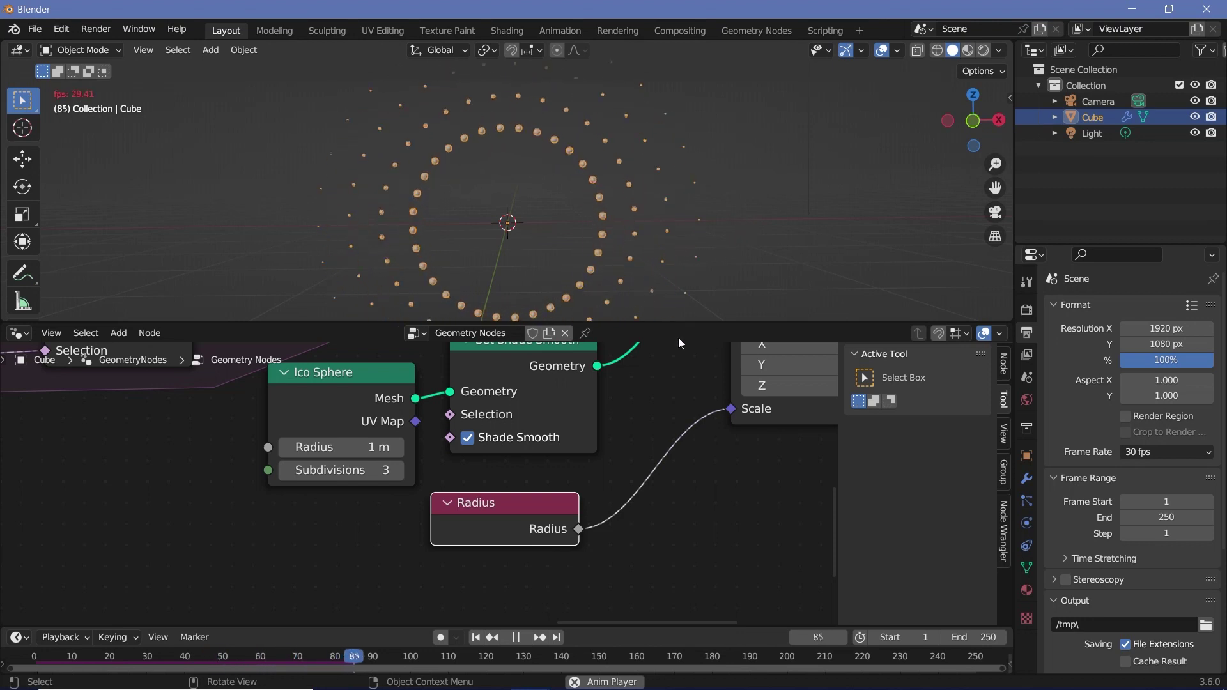
key(space)
- Move Group Output away, insert a Set Material node between it and Instance on Points, and assign the existing material named Material
scroll(665, 501, down, 5)
middle_drag(677, 440, 581, 523)
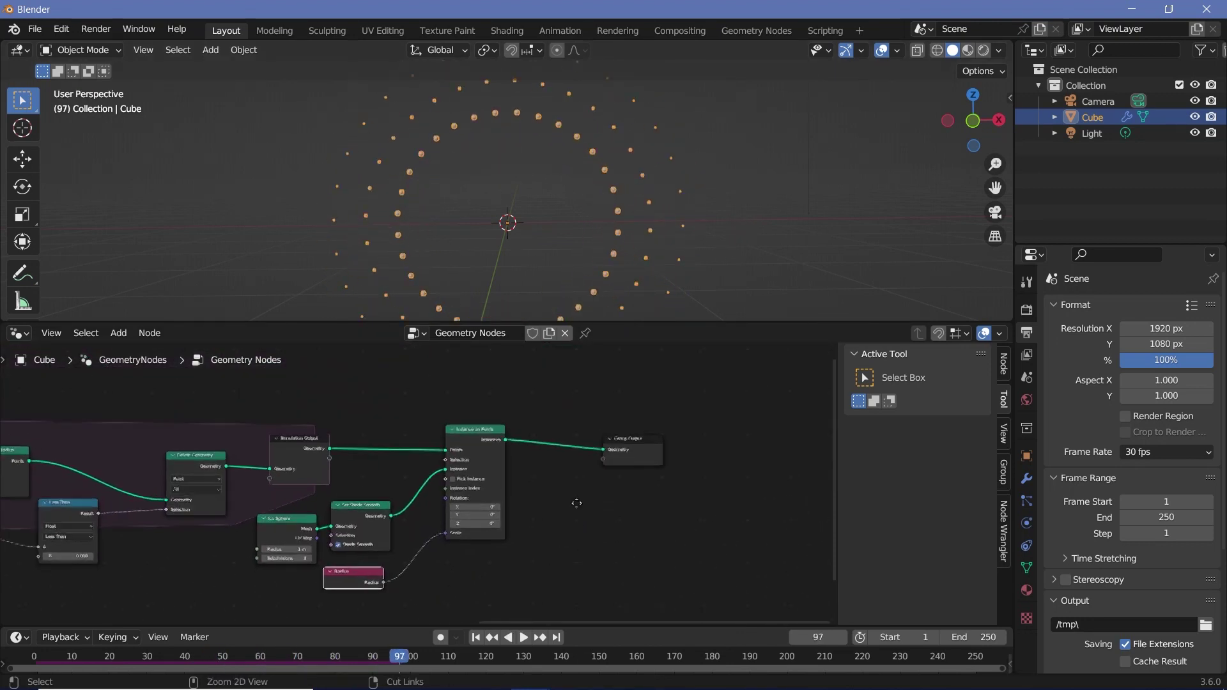
scroll(575, 500, up, 6)
middle_drag(723, 443, 656, 452)
drag(657, 451, 752, 430)
key(shift+a)
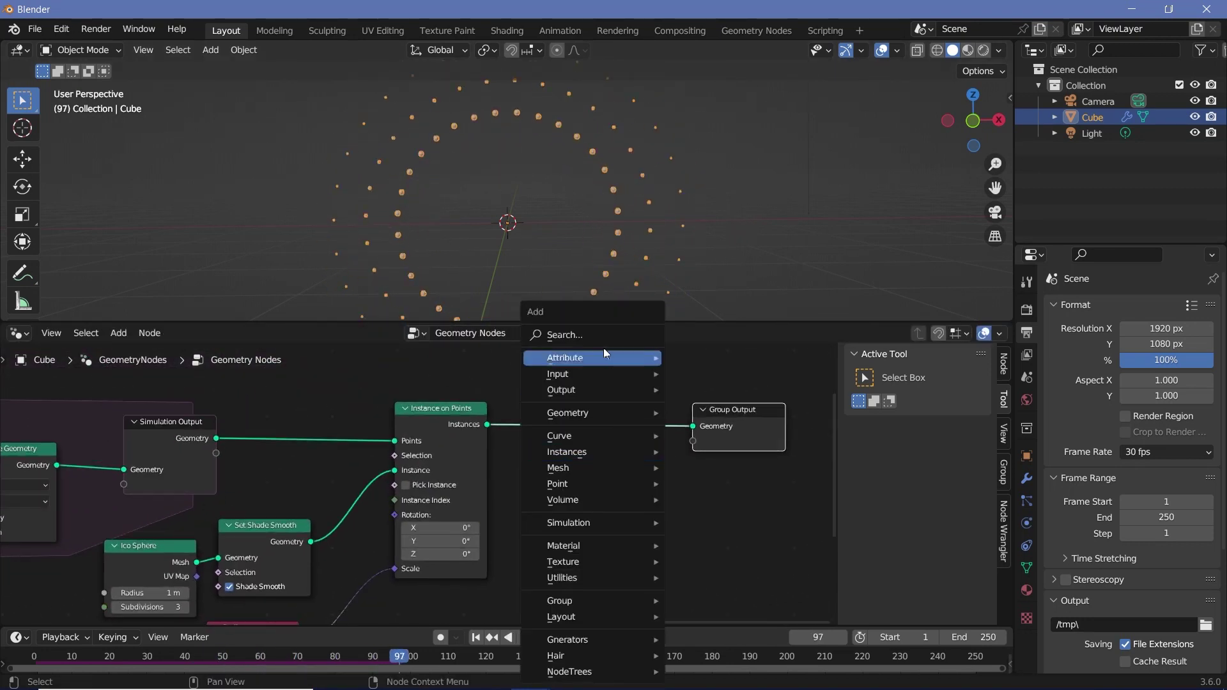
click(601, 327)
text(set materua)
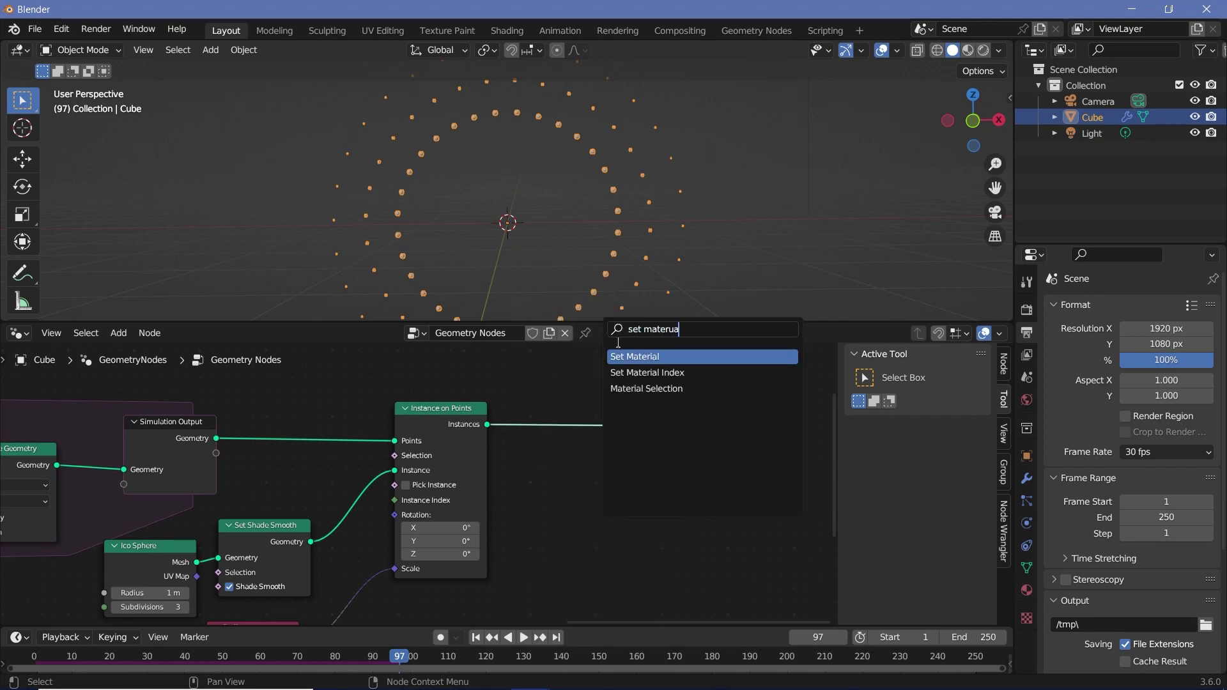
key(Return)
click(580, 444)
click(600, 480)
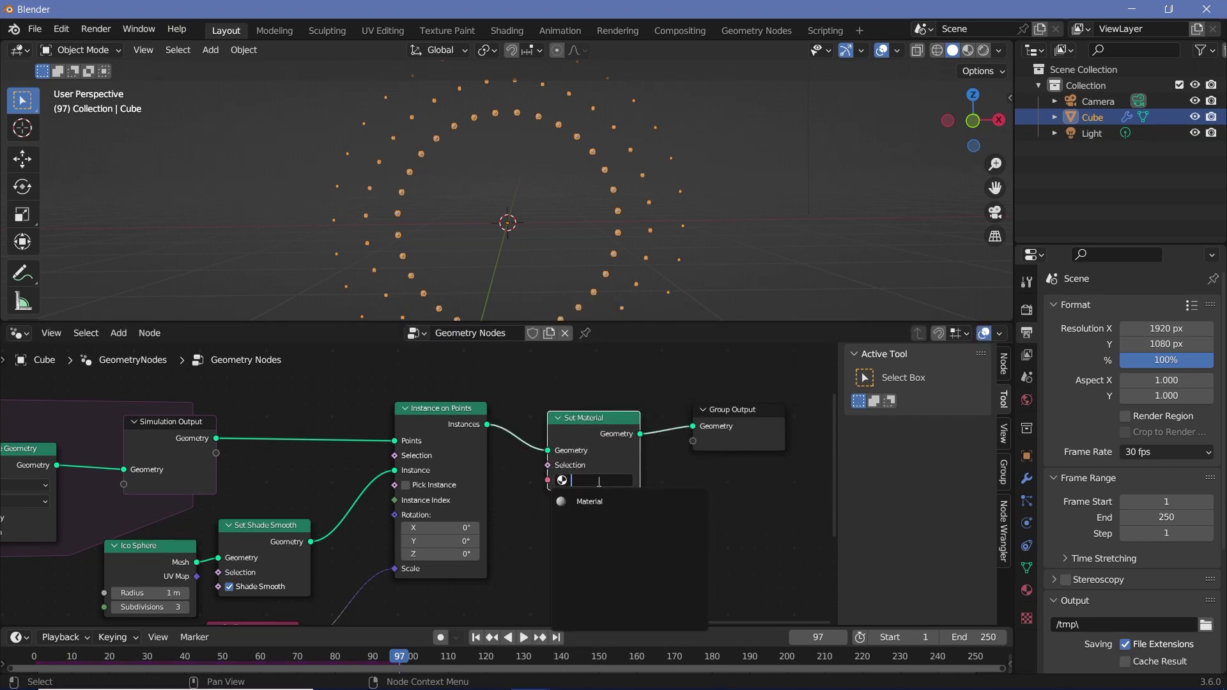
click(598, 501)
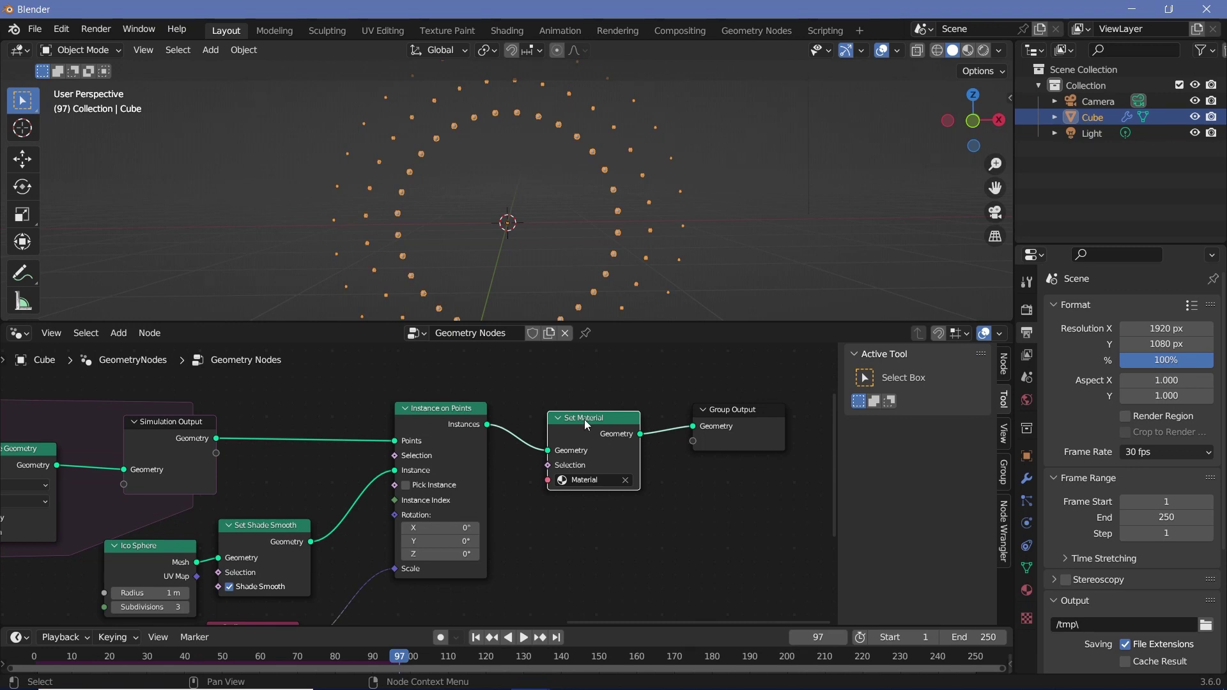
- Switch the viewport to rendered shading and enable Bloom and Screen Space Reflections in the Eevee render settings
click(988, 54)
click(1028, 311)
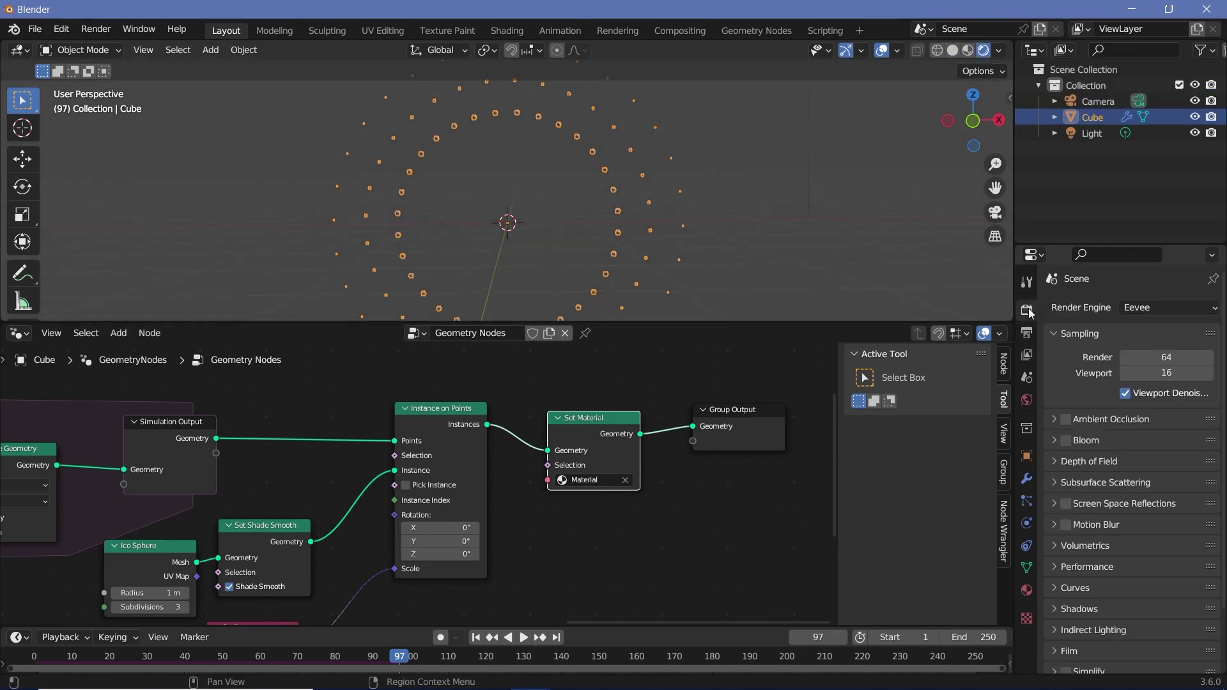
click(1064, 505)
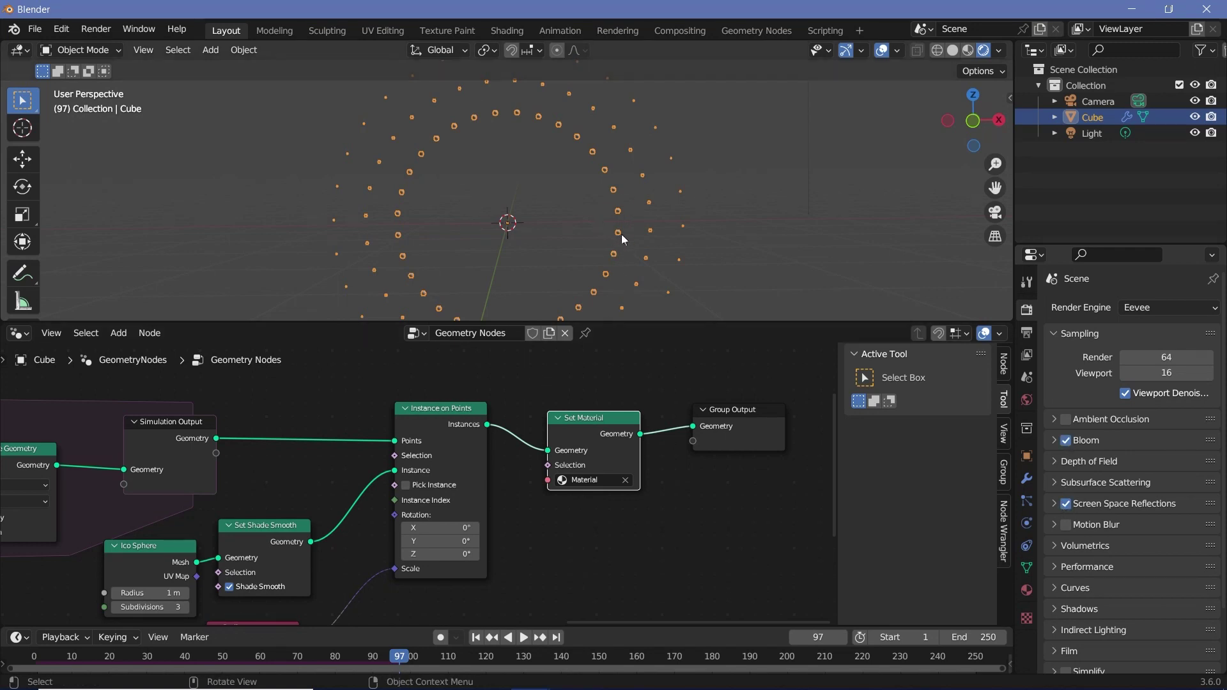
- Move Curve Circle, Transform Geometry and Curve to Points away from Set Point Radius to make room for another node
middle_drag(155, 500, 368, 390)
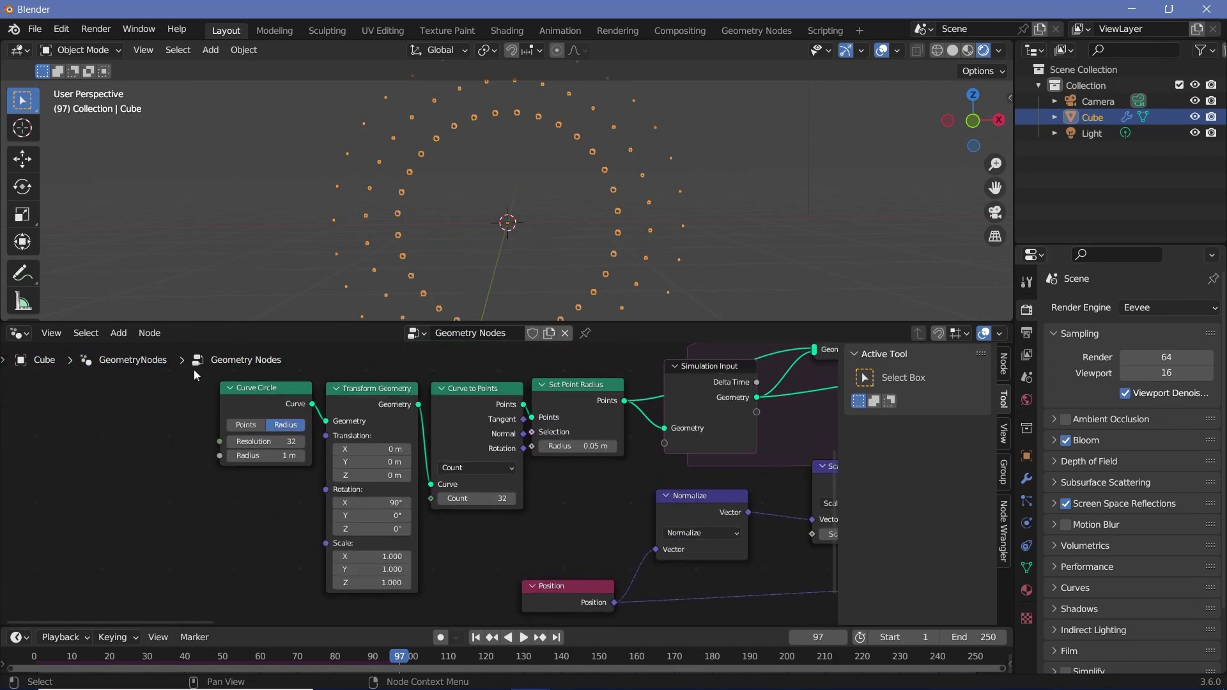
drag(194, 369, 505, 503)
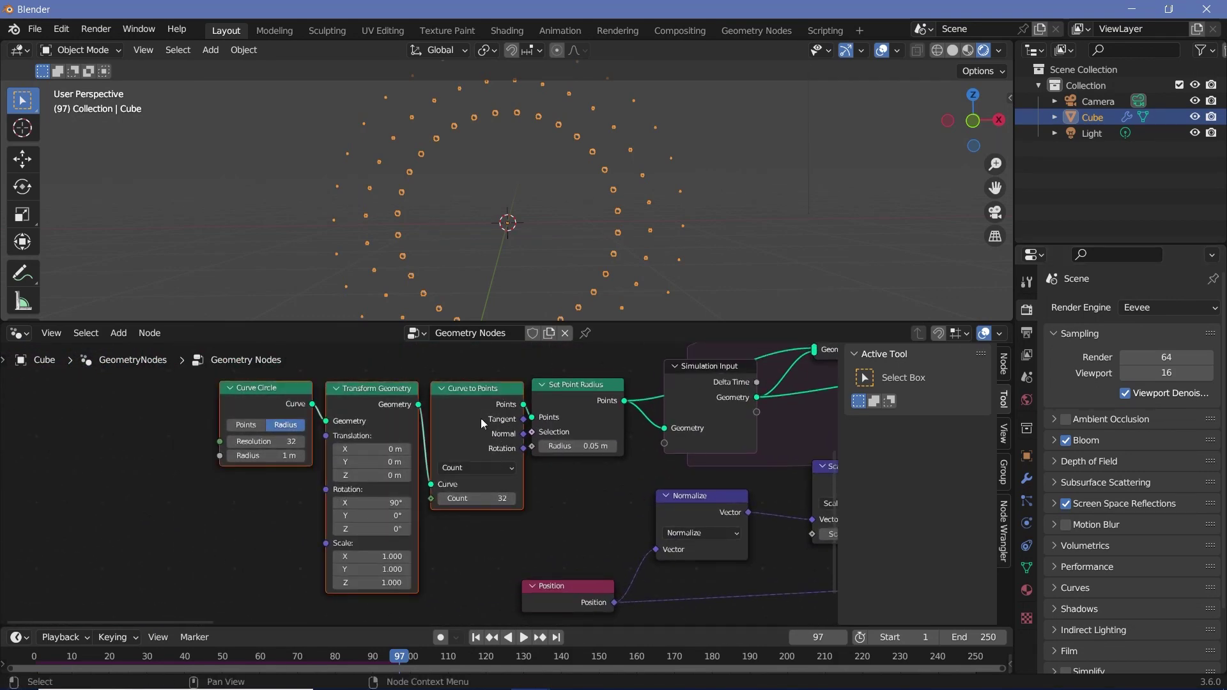
drag(481, 418, 156, 425)
middle_drag(262, 464, 364, 478)
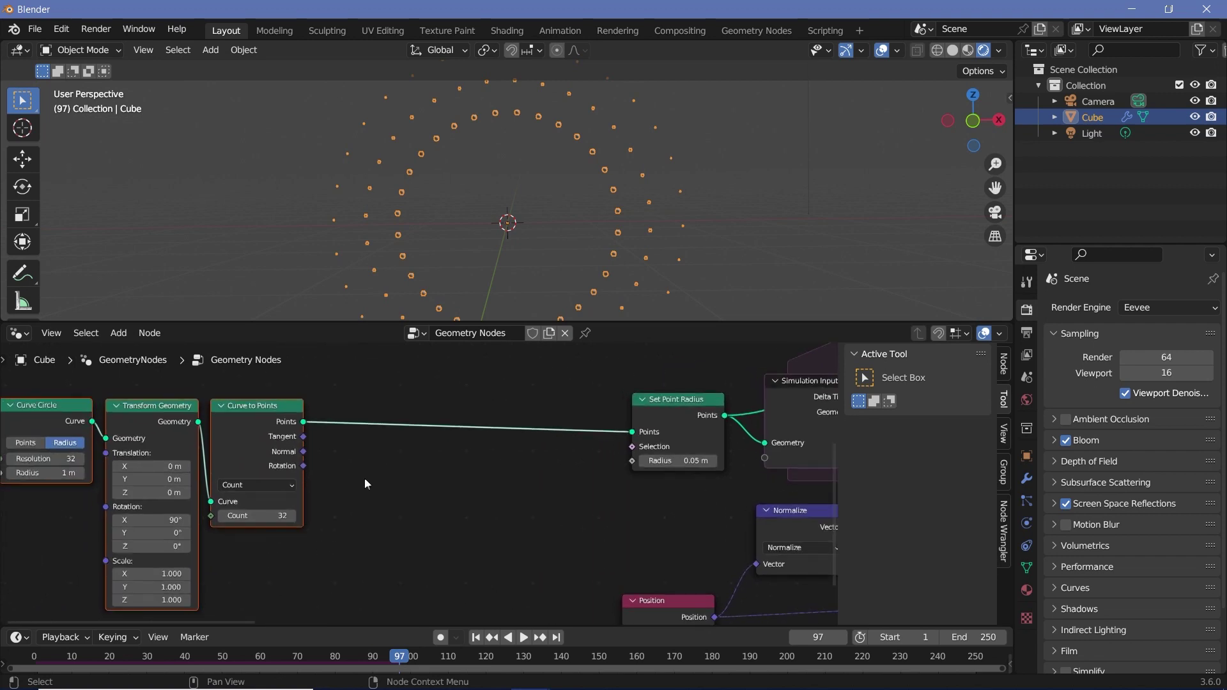
- Insert a Store Named Attribute node between Curve to Points and Set Point Radius
scroll(458, 482, up, 3)
click(203, 397)
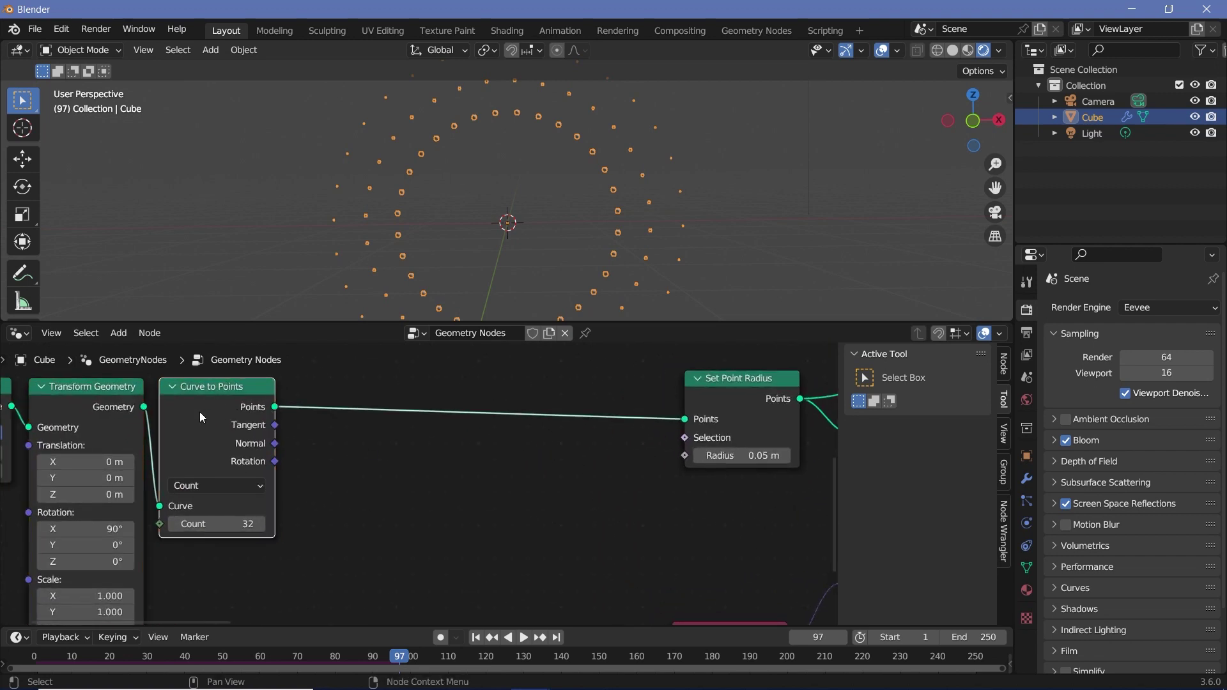
key(shift+a)
click(404, 335)
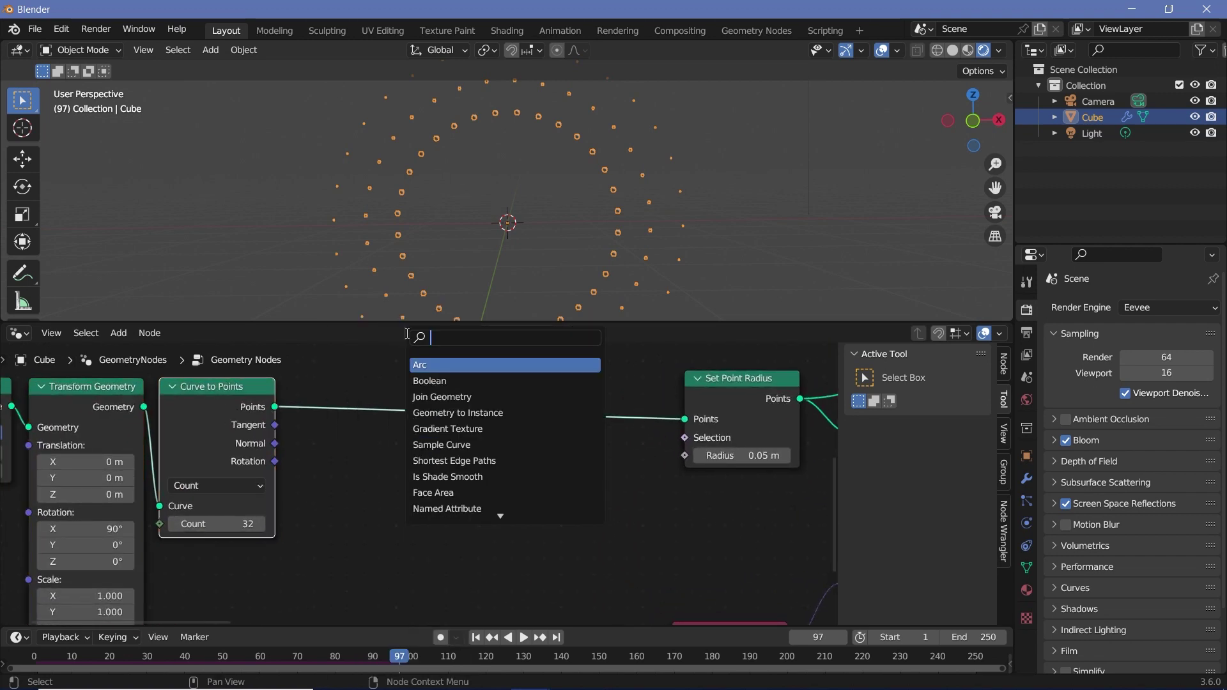
text(store name)
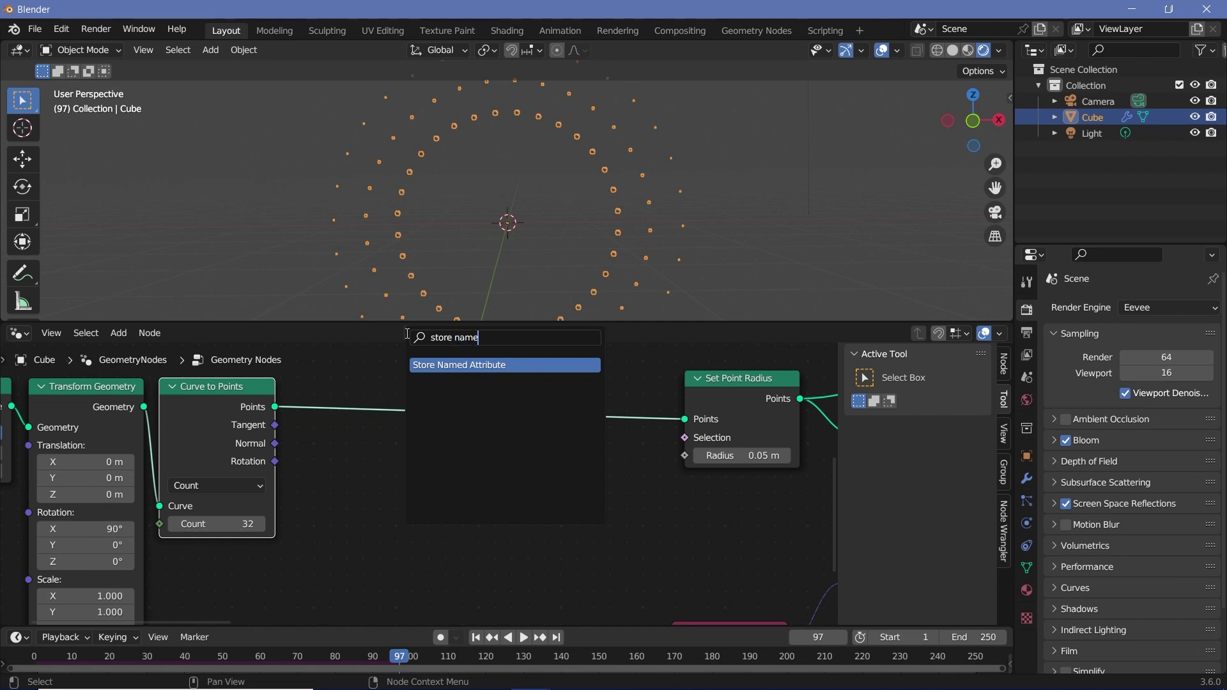
key(Return)
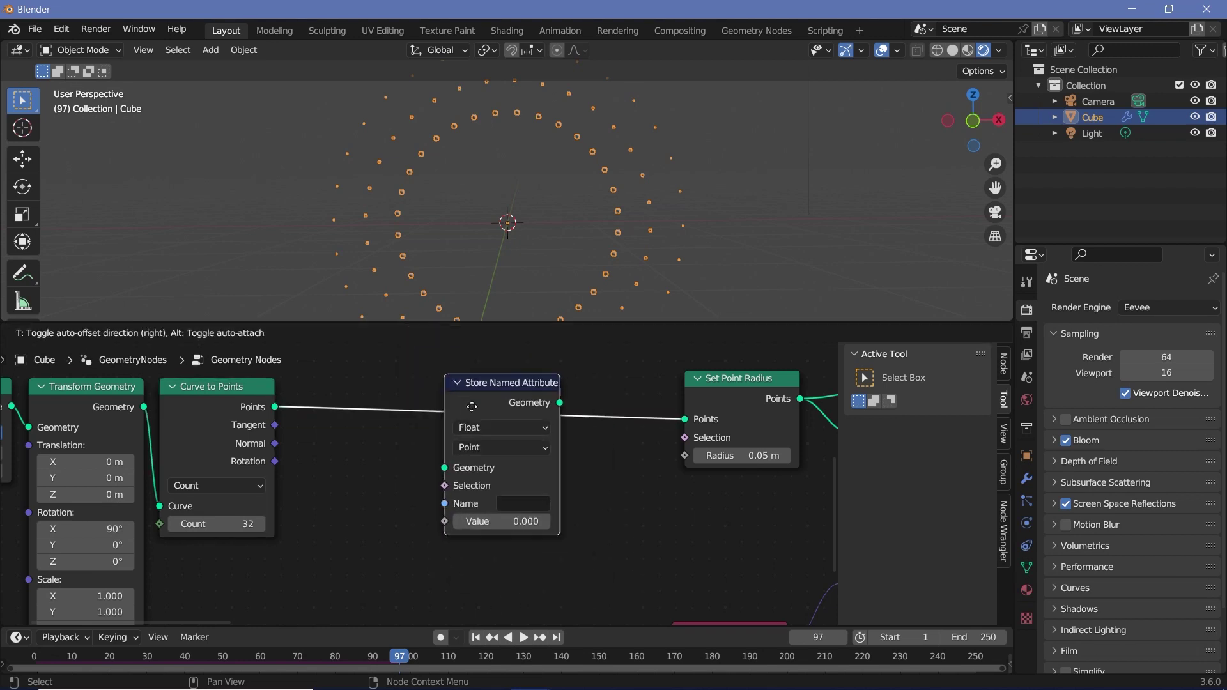
click(459, 393)
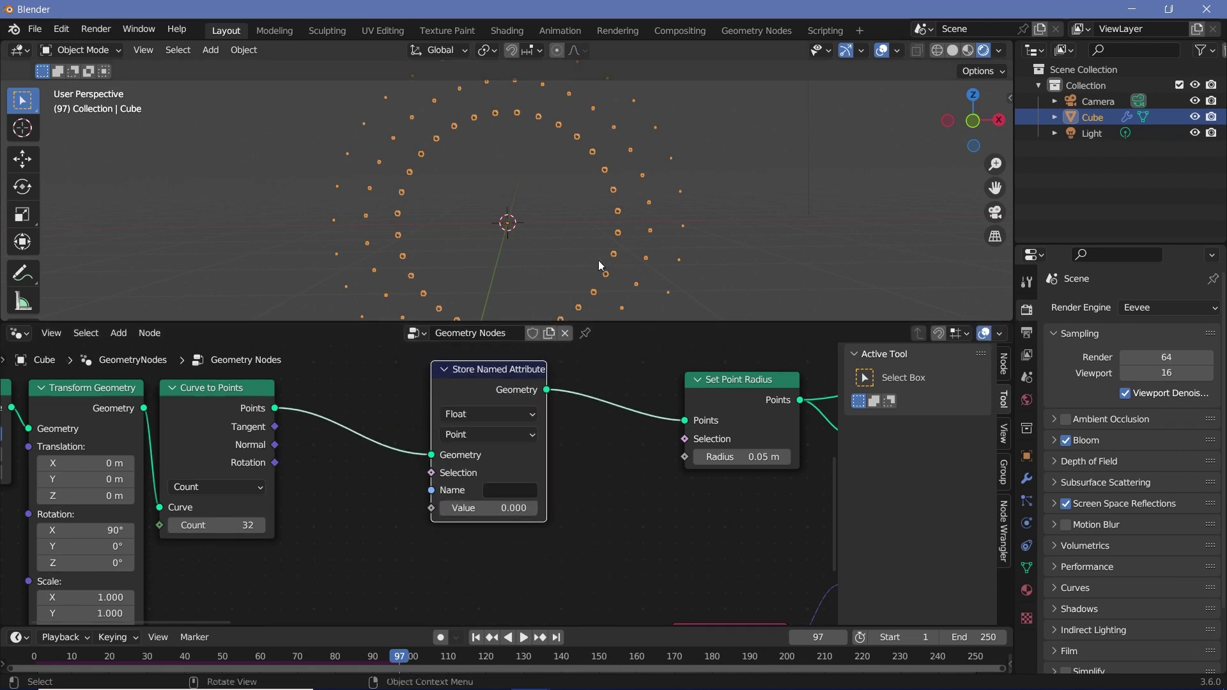
- Set the Store Named Attribute data type to Color and name the attribute col
click(497, 415)
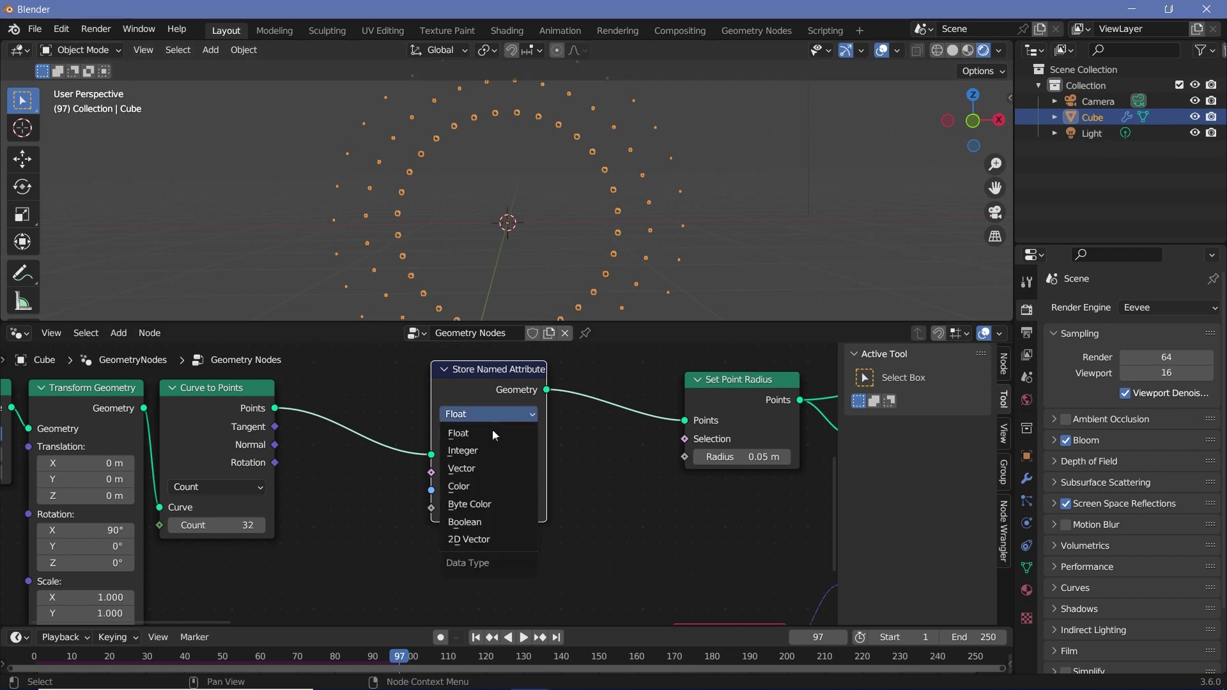
click(484, 485)
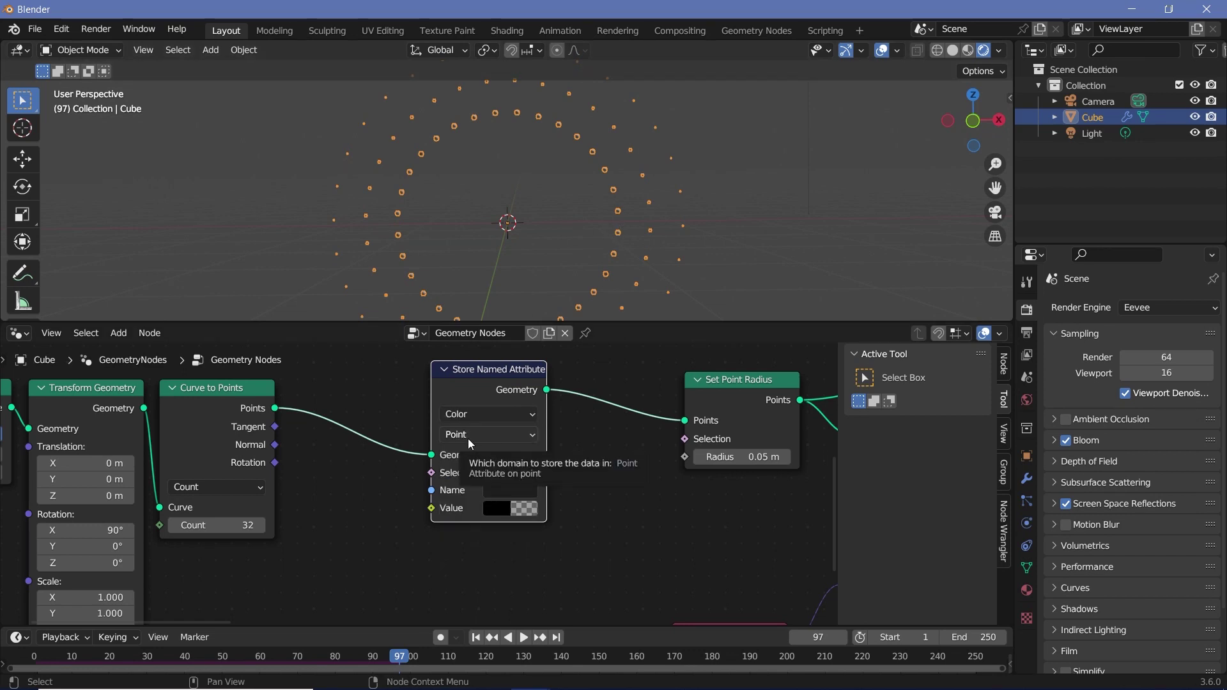
click(504, 489)
text(col)
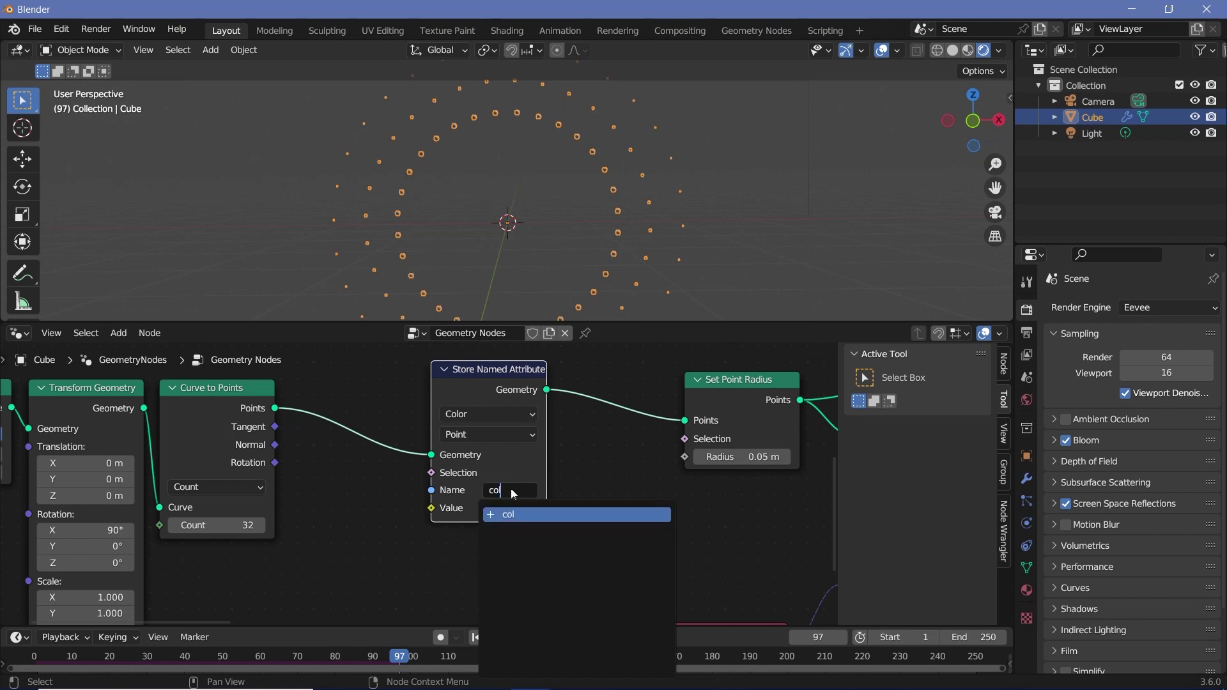
key(Return)
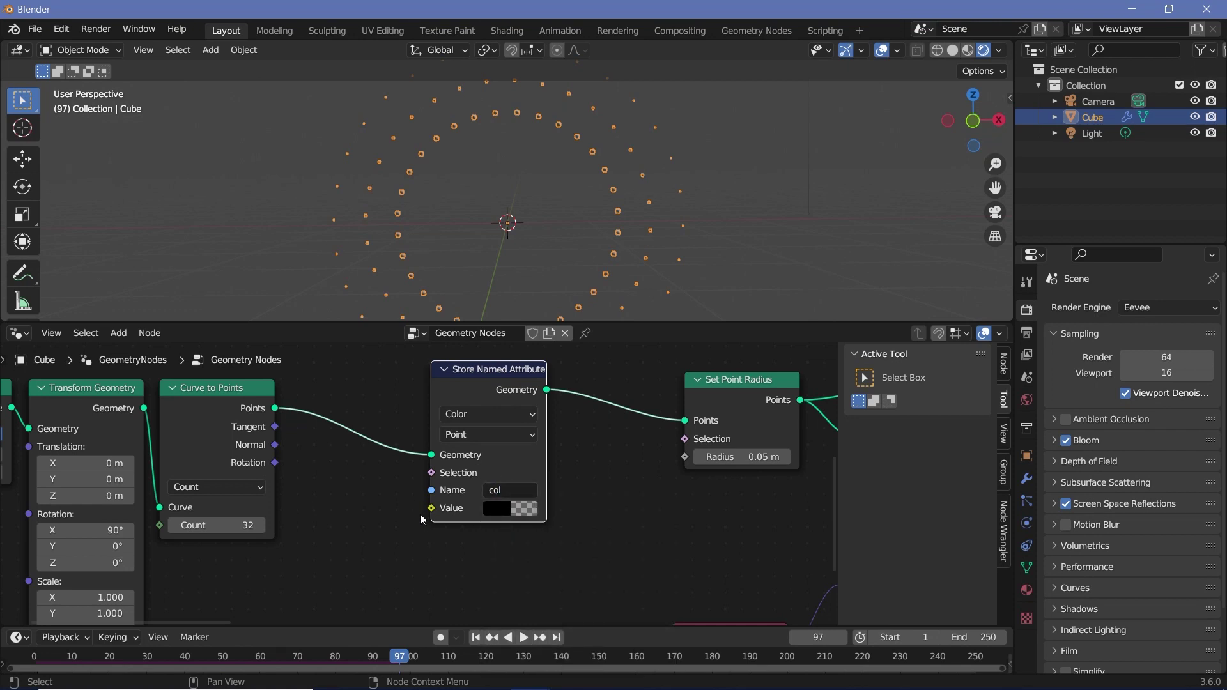
- Add a Voronoi Texture node and place it below the Transform Geometry node
middle_drag(359, 584, 429, 508)
key(shift+a)
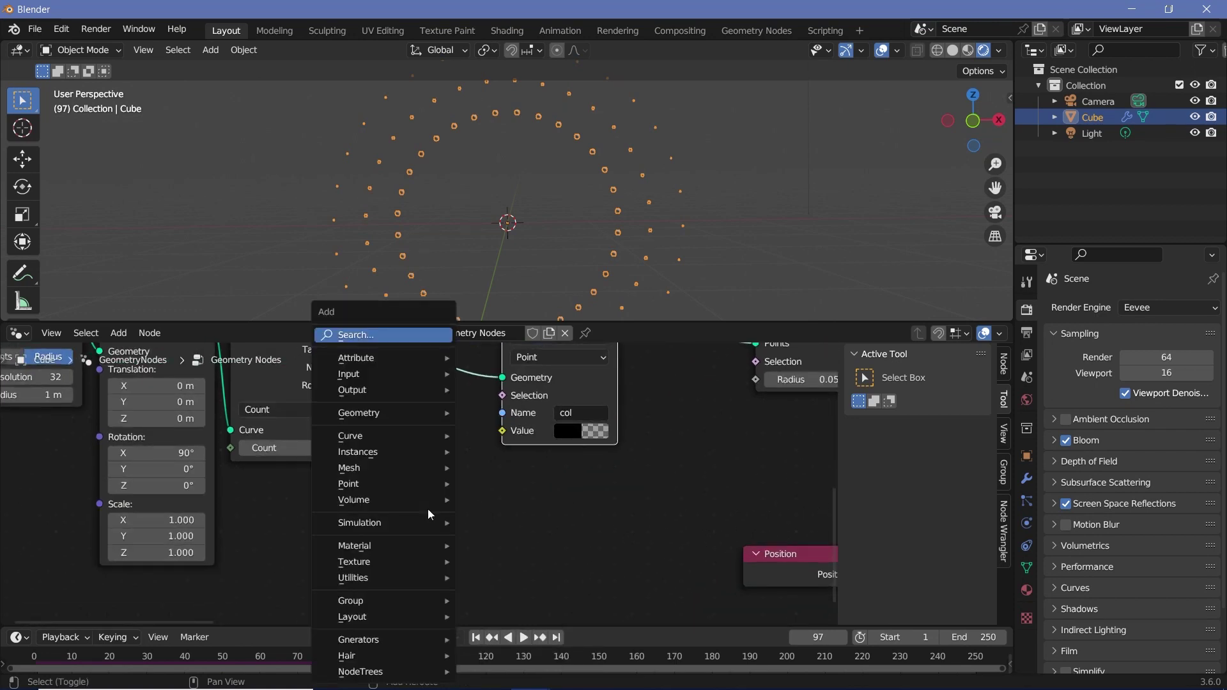
click(400, 338)
text(voro)
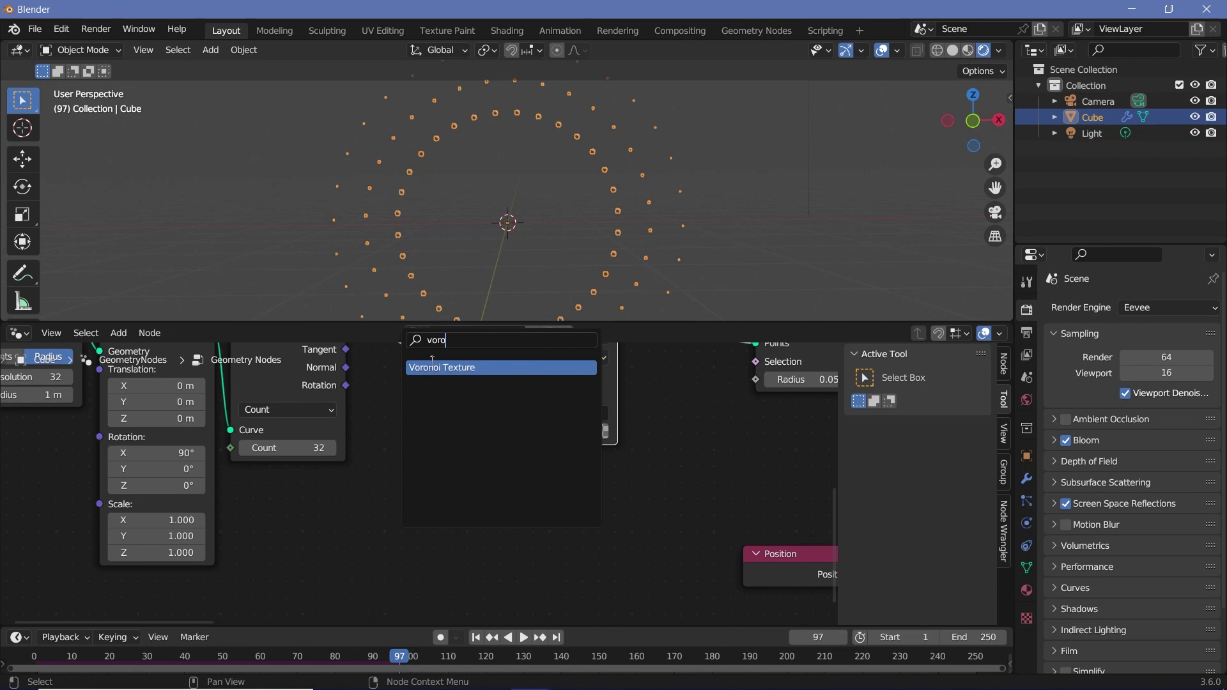
key(Return)
click(262, 532)
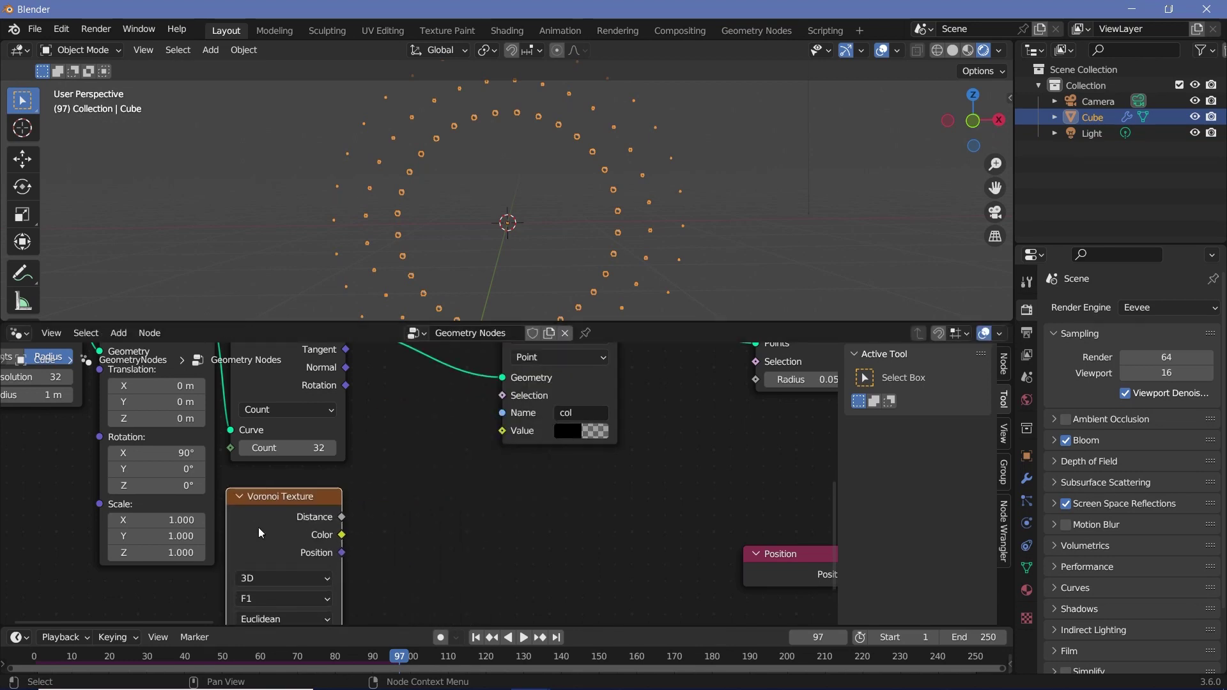
drag(258, 528, 180, 568)
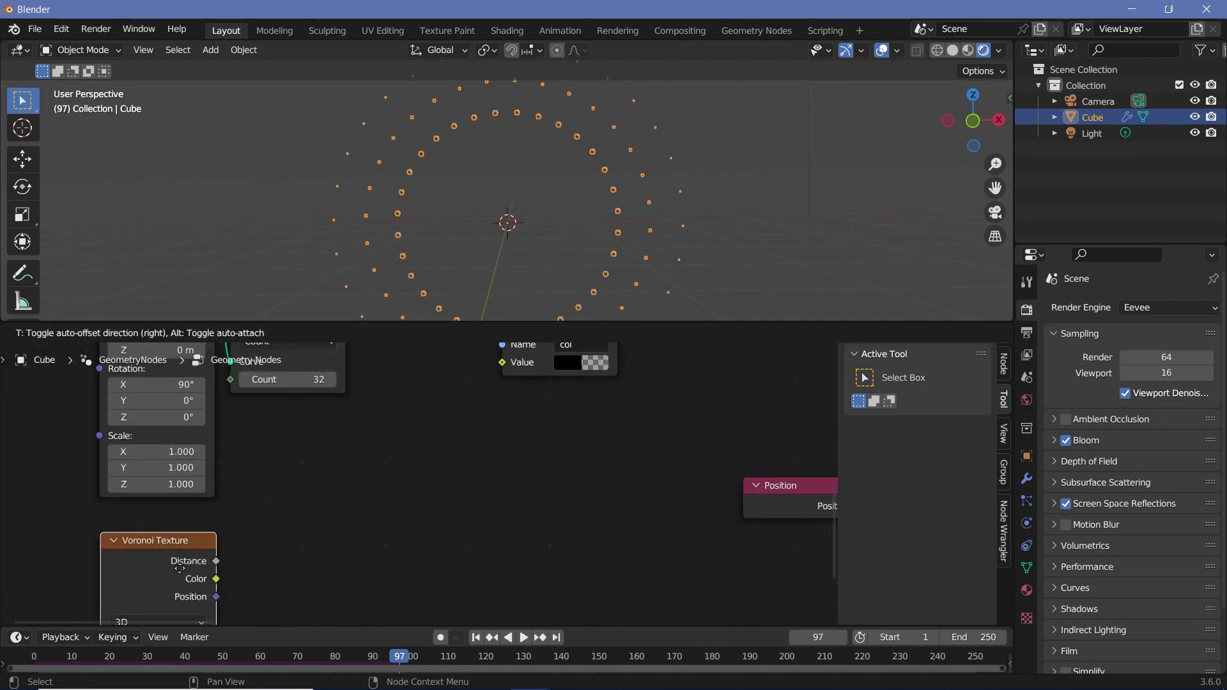
click(177, 566)
- Add a Color Ramp node beside the Voronoi Texture and link the texture's Distance output to the ramp's Fac input
key(shift+a)
click(286, 339)
text(col)
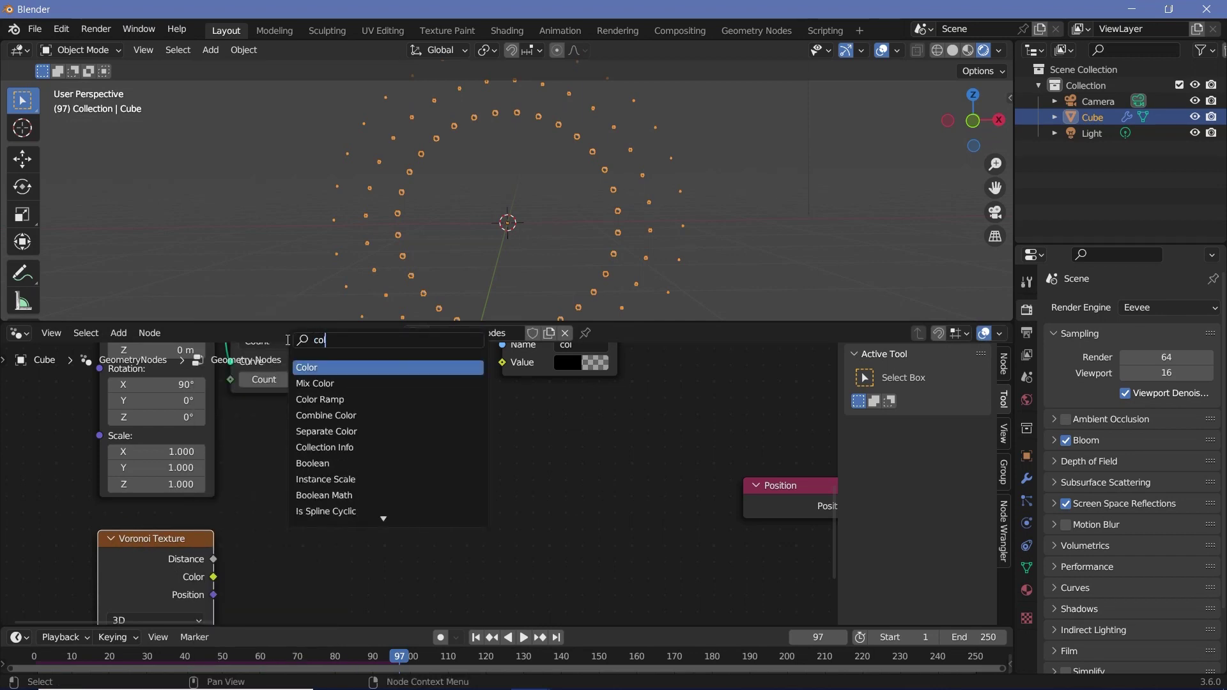
text(or r)
key(Return)
click(335, 458)
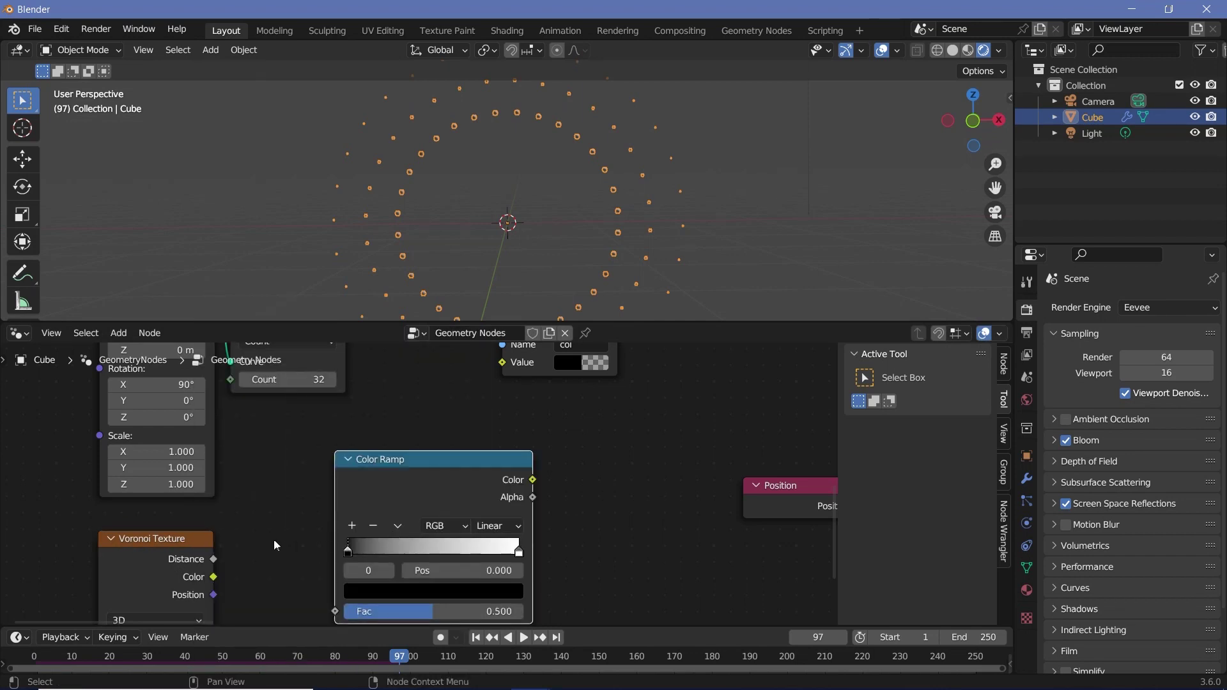
middle_drag(263, 531, 293, 465)
drag(242, 494, 373, 539)
- Move the Color Ramp's black stop to 0.273 and white stop to 0.720, and add three stops between them, the first at 0.378
drag(408, 491, 478, 497)
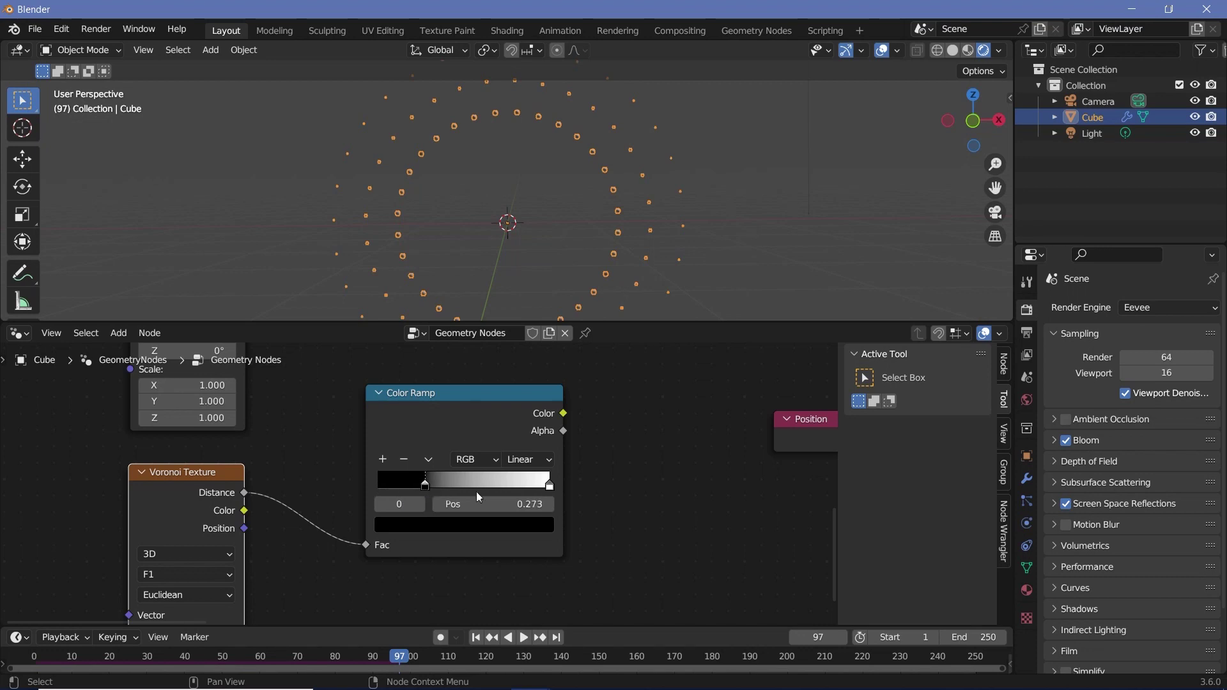
drag(554, 491, 503, 484)
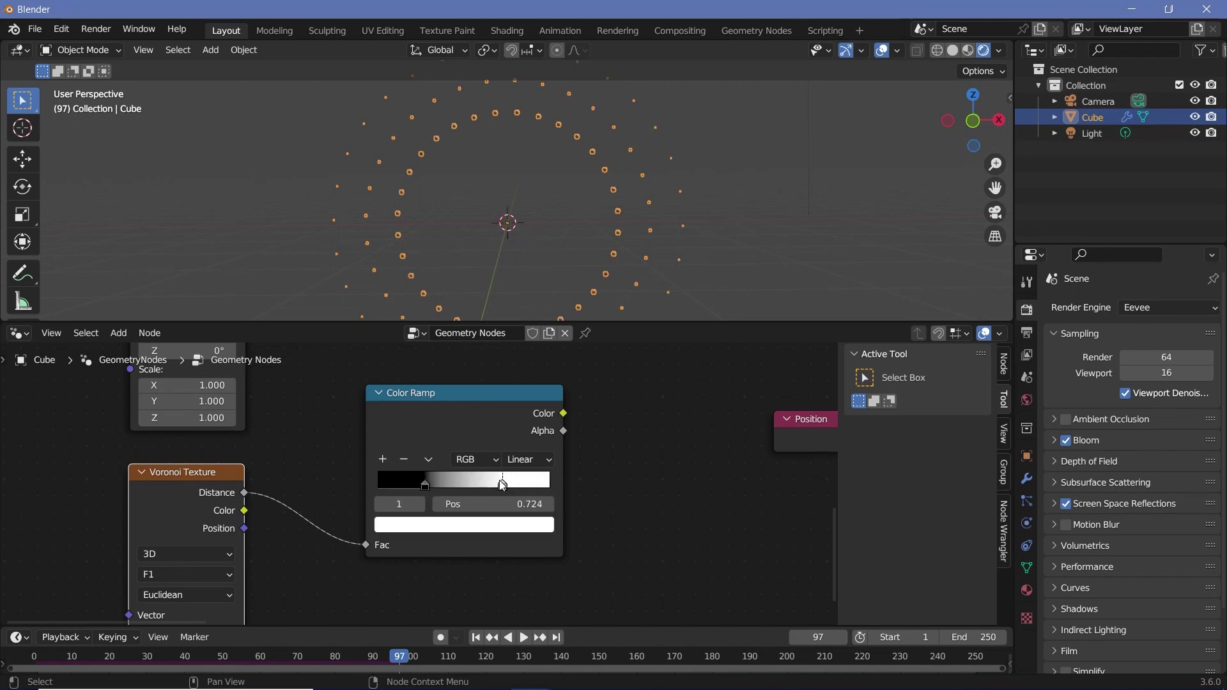
click(386, 463)
click(385, 463)
mouse_move(464, 489)
mouse_down()
mouse_move(482, 496)
mouse_move(452, 492)
mouse_up()
click(383, 458)
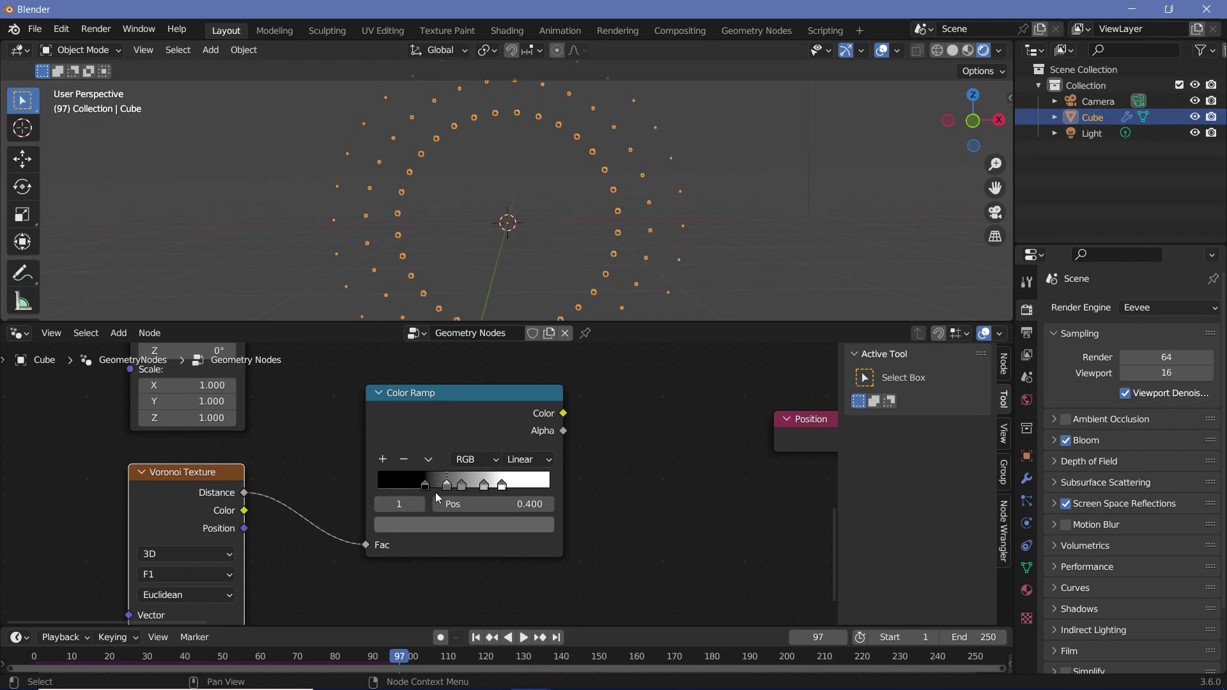
- Link the Color Ramp's Color output to the Value input of Store Named Attribute and move the ramp closer to the Voronoi Texture
middle_drag(557, 417, 522, 474)
drag(526, 473, 510, 406)
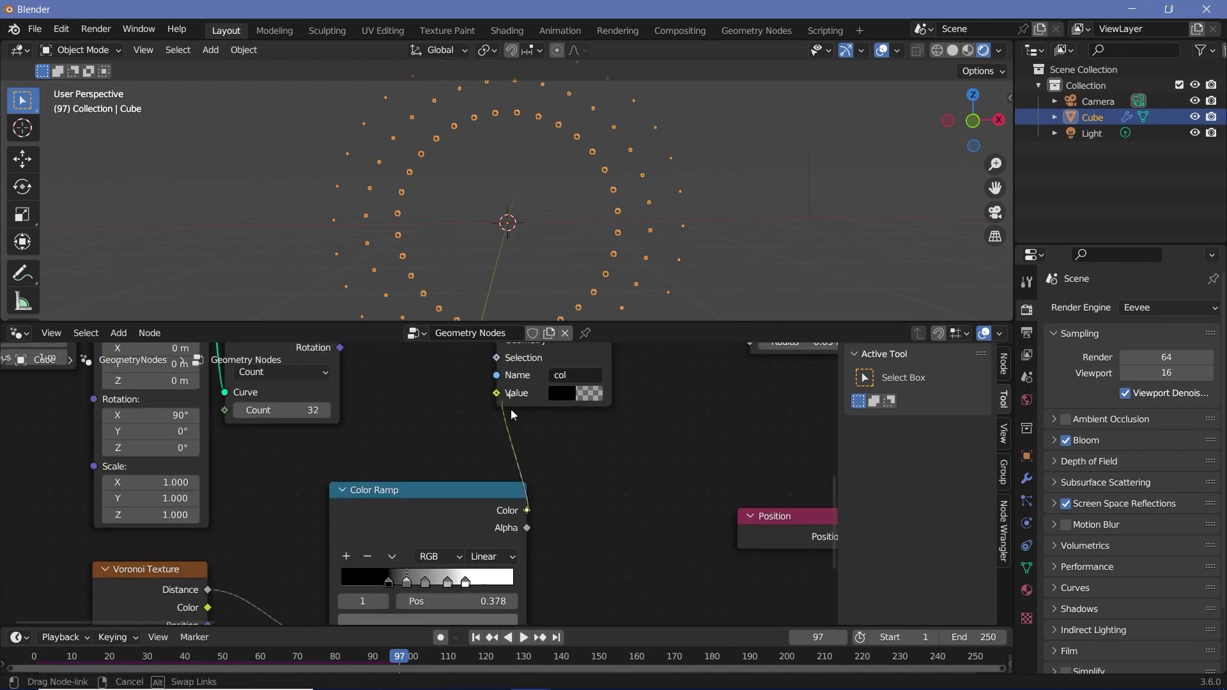
drag(441, 511, 377, 495)
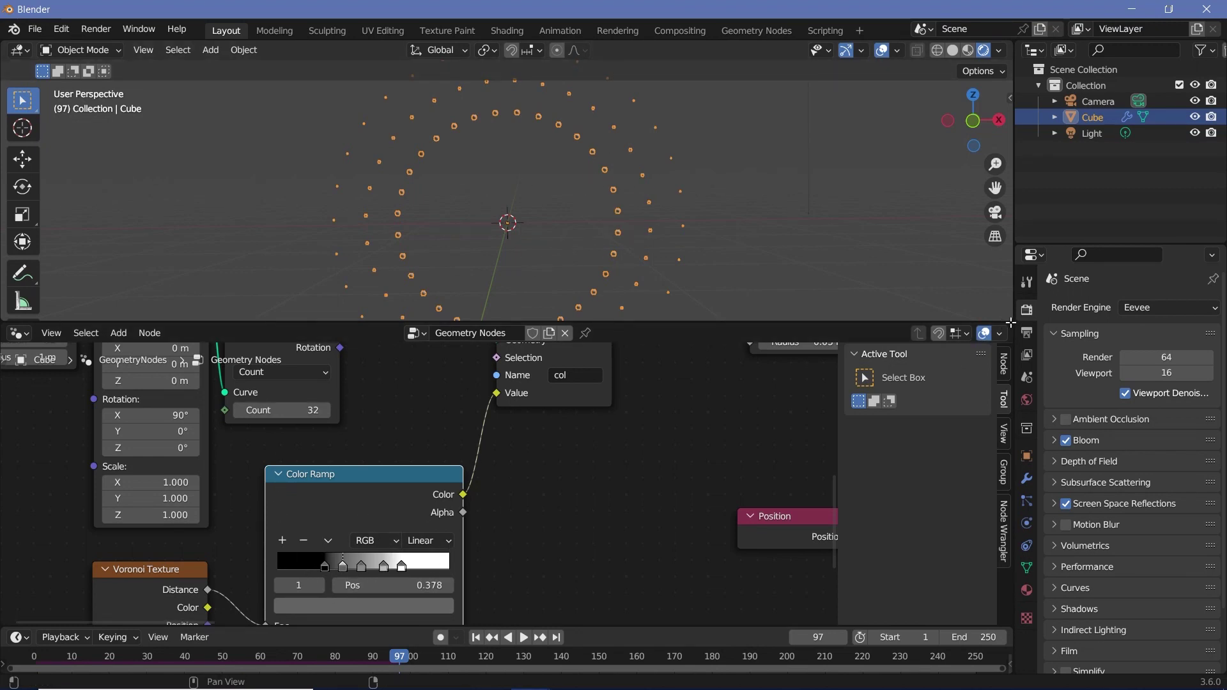
- Split the node editor side by side, make the new area a Shader Editor without its sidebar, and frame the material's Principled BSDF node
drag(987, 329, 577, 345)
click(596, 333)
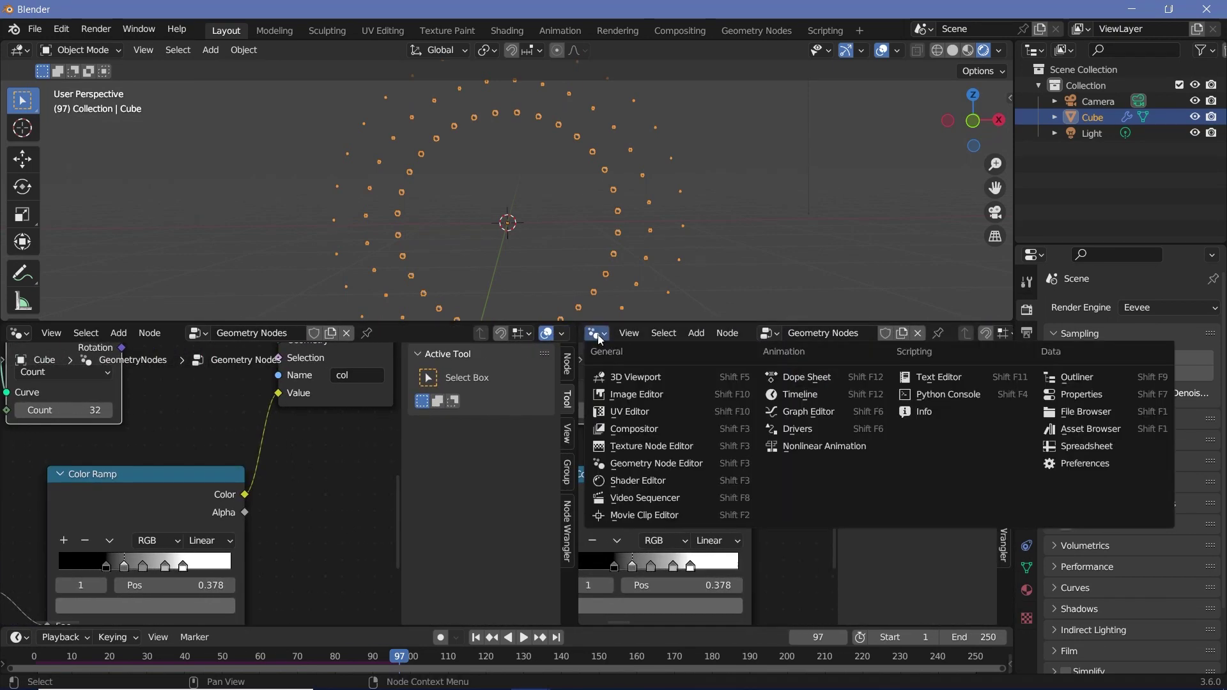
click(641, 480)
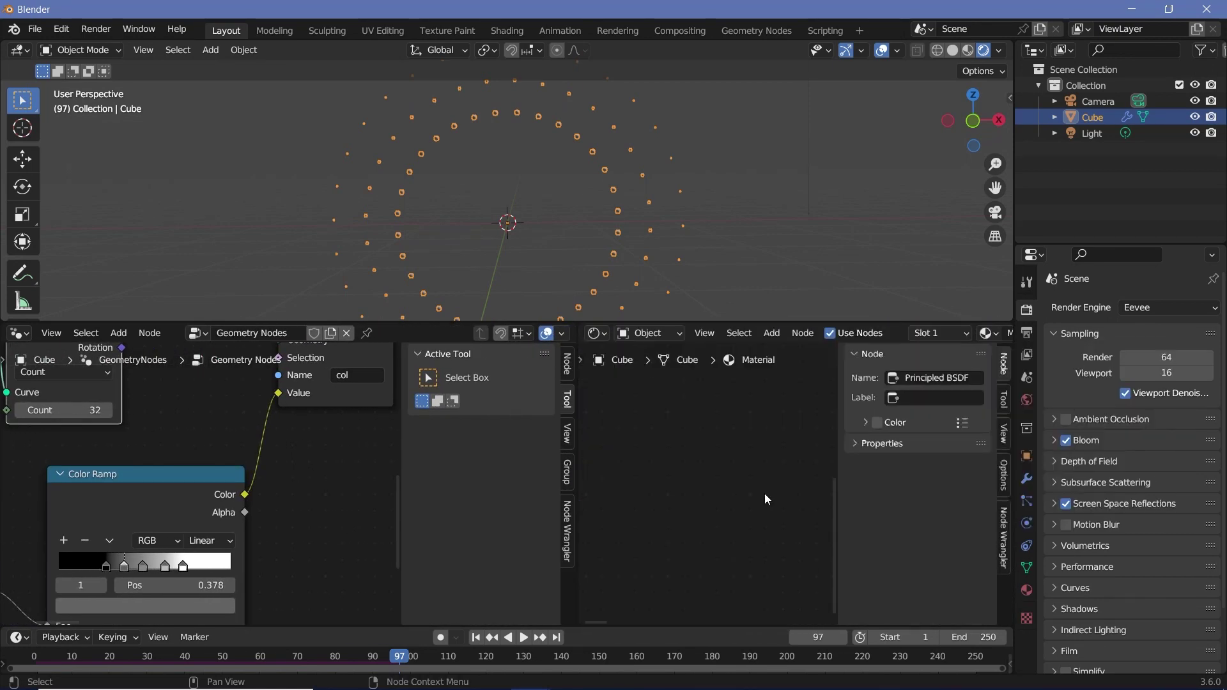
key(n)
middle_drag(824, 457, 801, 448)
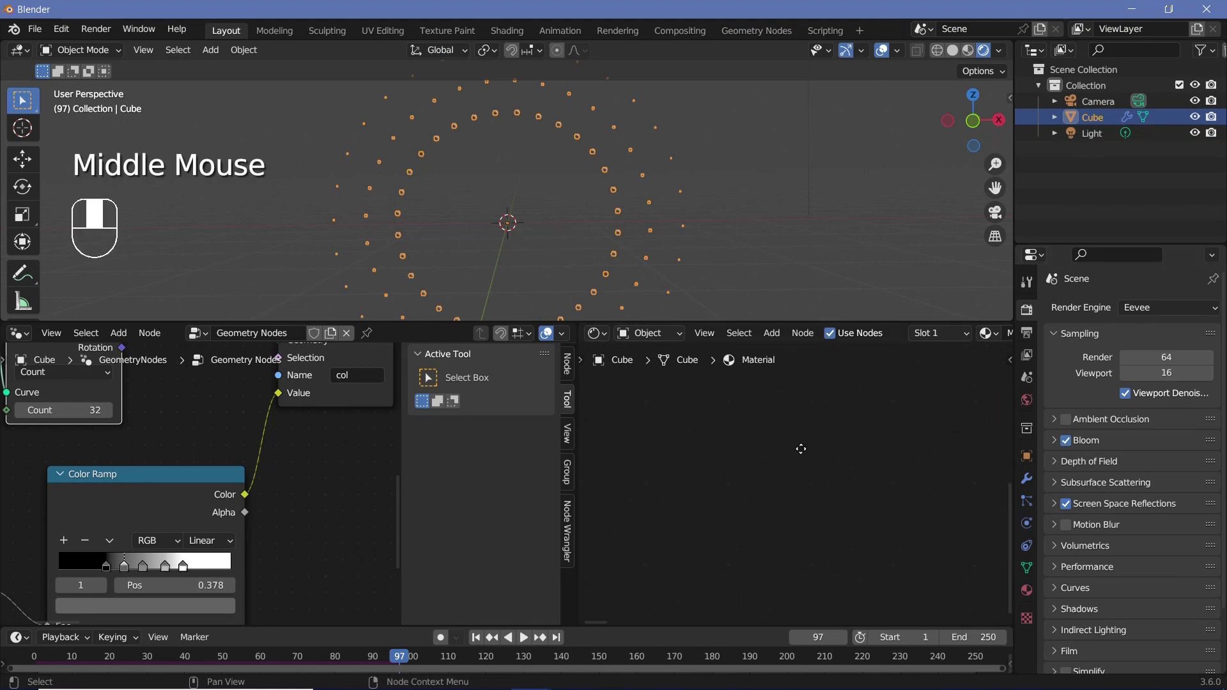
key(KP_Decimal)
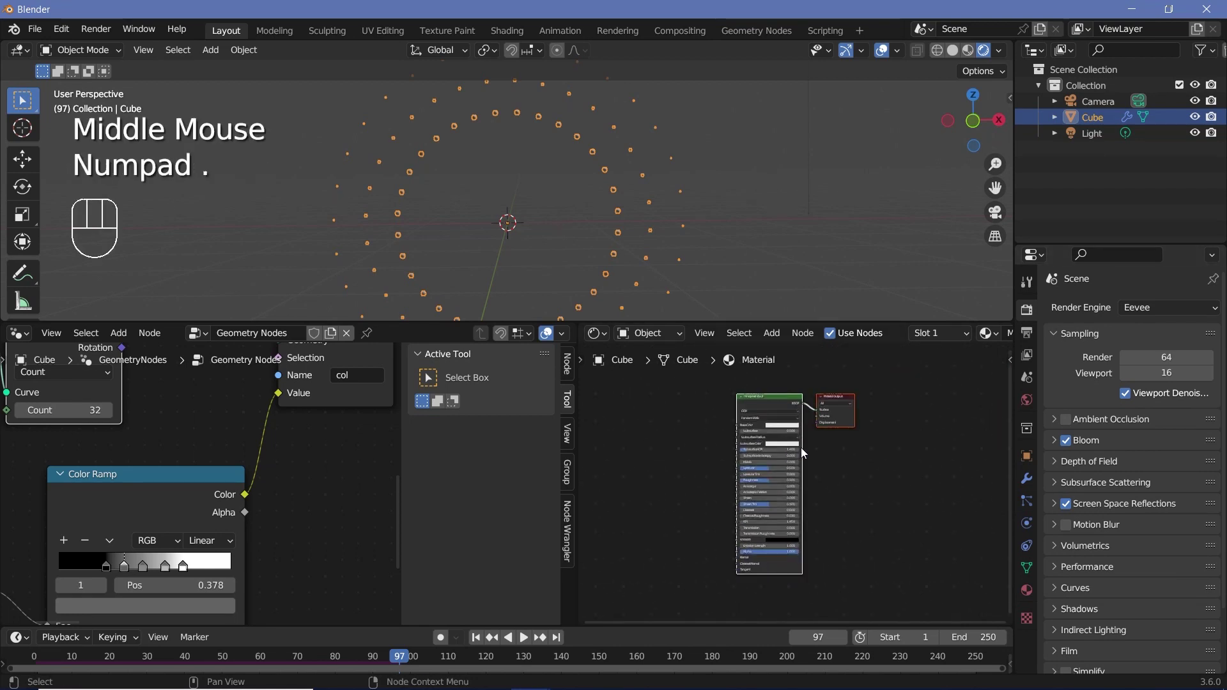
scroll(887, 335, down, 2)
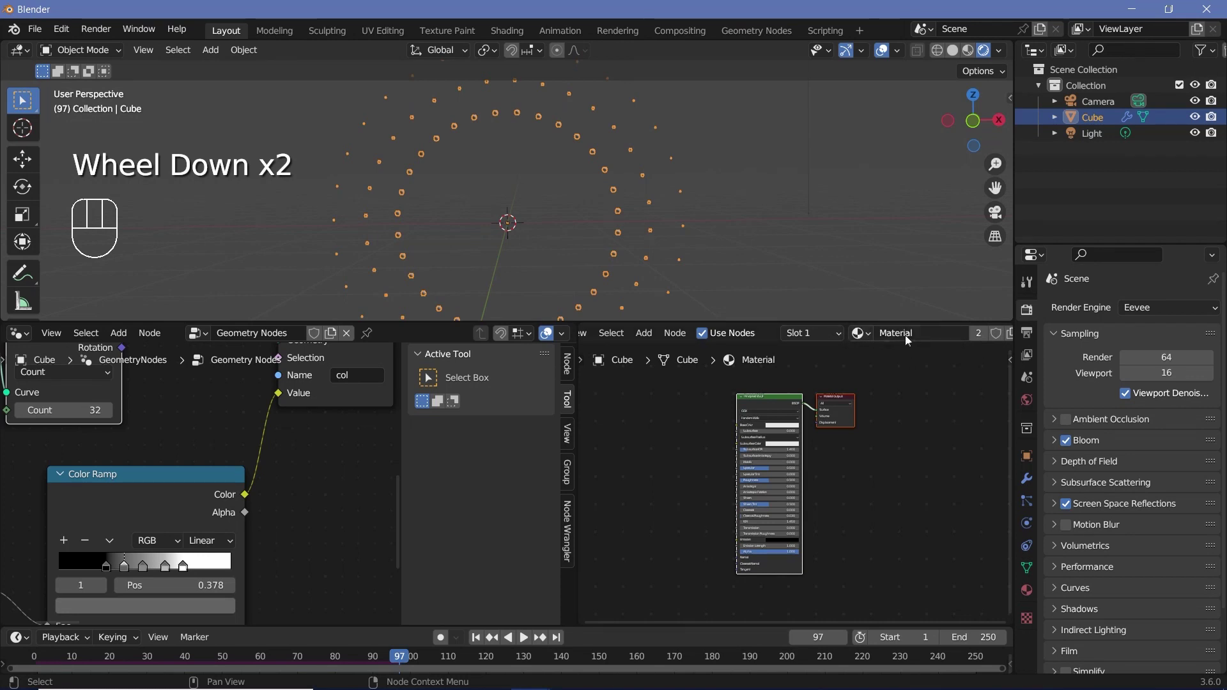
- Keep the existing Material selected and add an Attribute node before its Principled BSDF in the Shader Editor
click(859, 333)
click(901, 358)
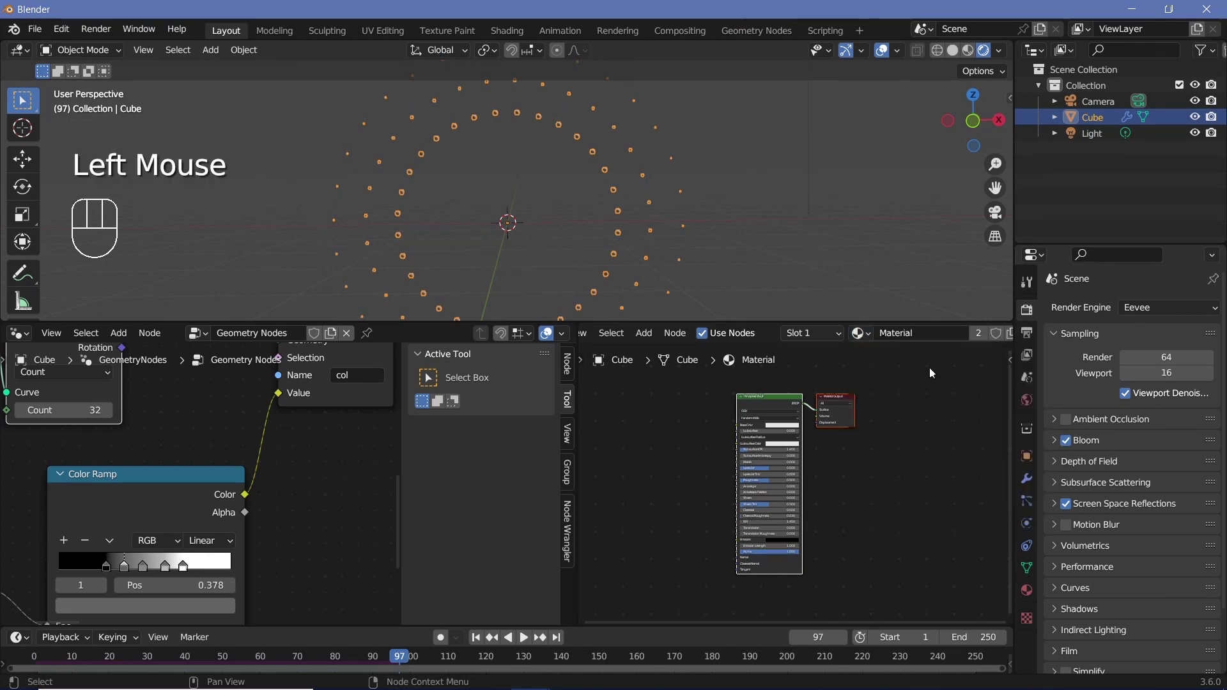
middle_drag(866, 481, 886, 478)
ctrl+middle_drag(886, 478, 914, 521)
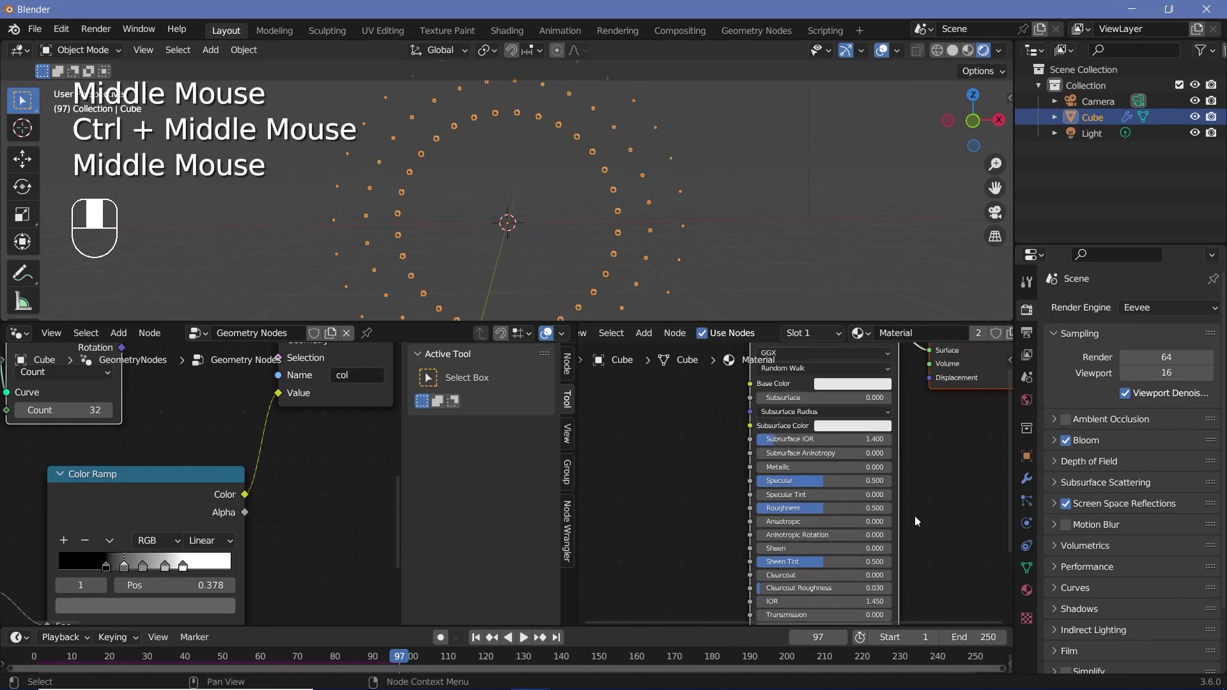
middle_drag(688, 438, 766, 447)
key(shift+a)
text(an)
key(BackSpace)
text(t)
key(Return)
click(703, 504)
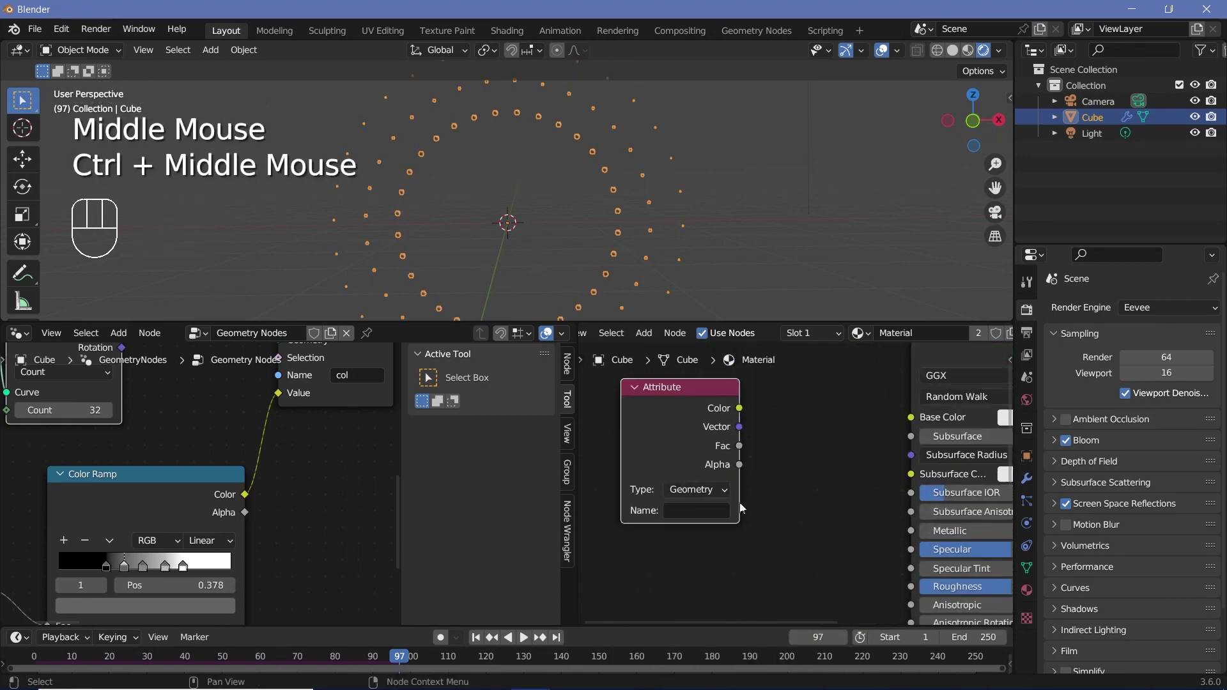
- Name the Attribute node's attribute col and set its type to Instancer
click(712, 515)
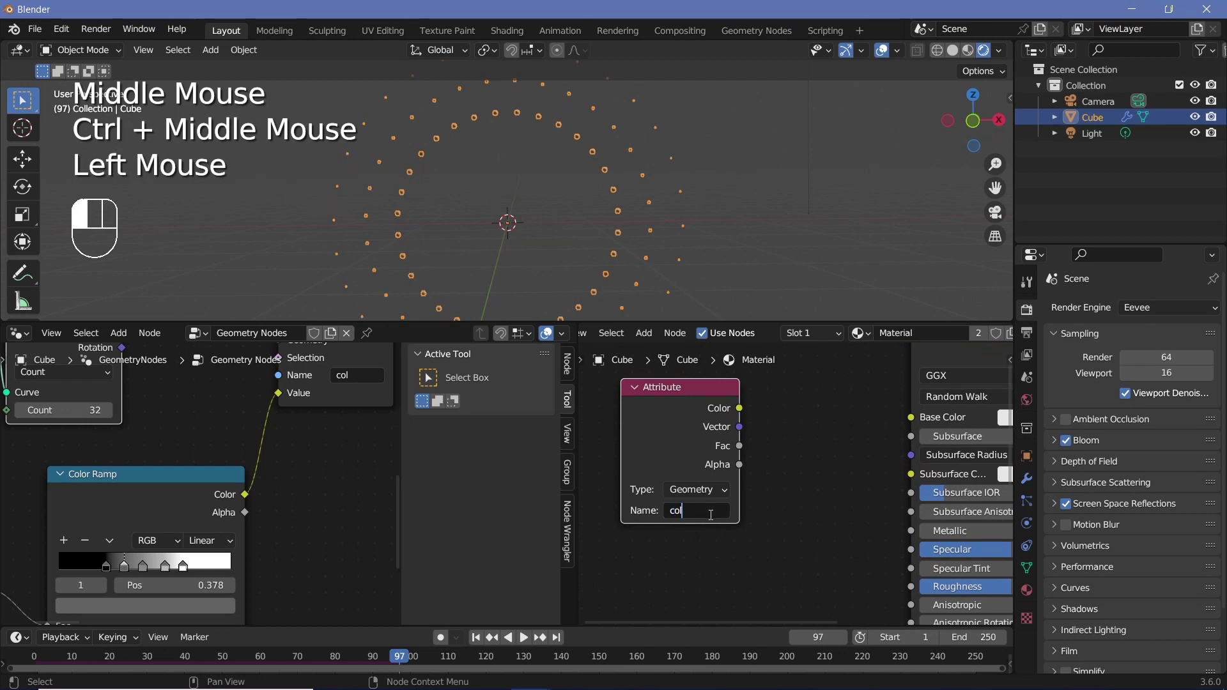
key(Return)
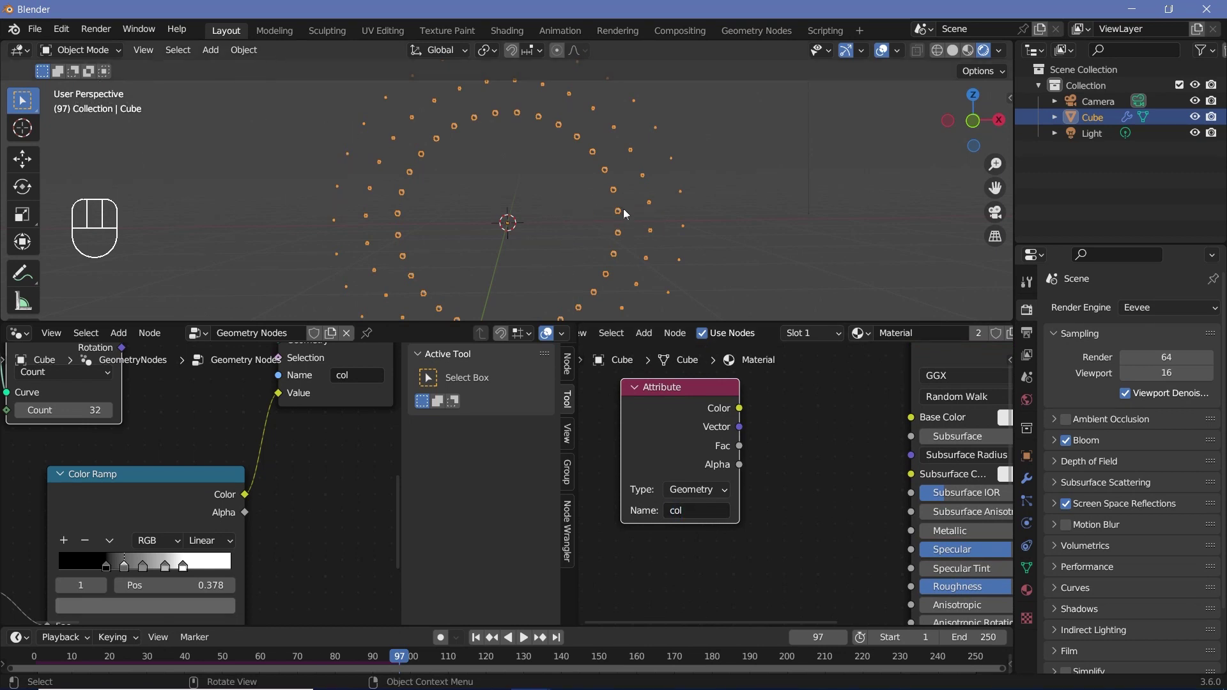
click(692, 489)
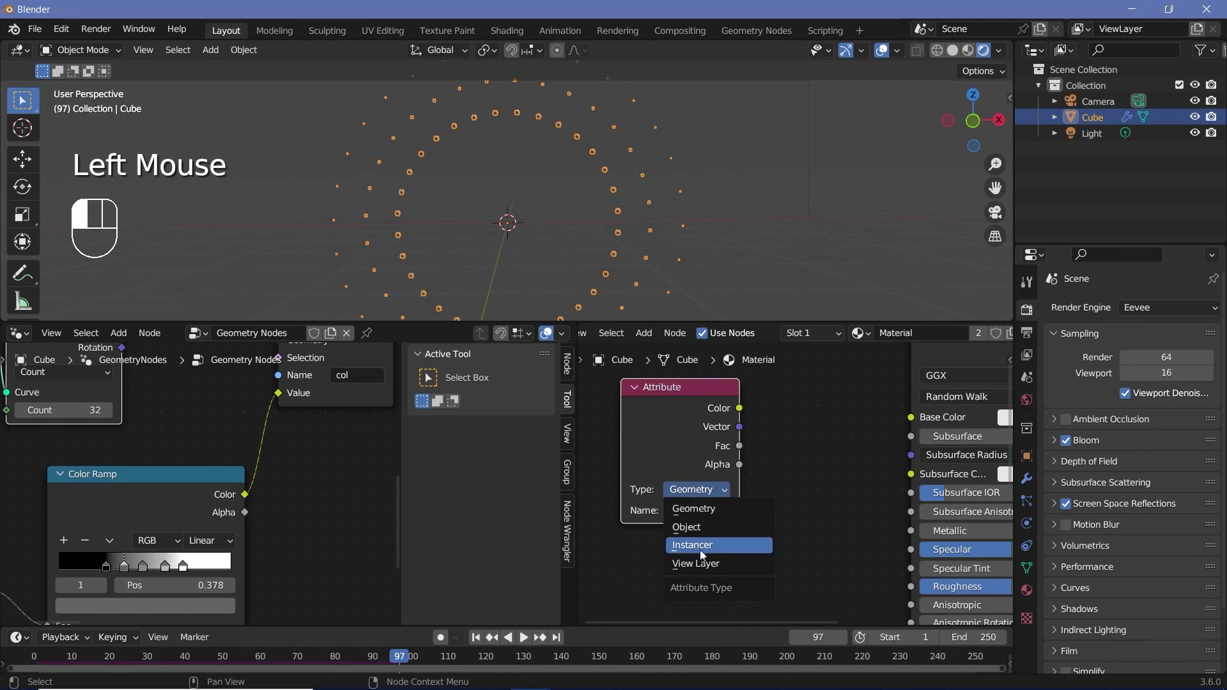
click(670, 542)
- Link the Attribute node's Color output to both the Base Color and Emission inputs of the Principled BSDF
middle_drag(738, 417, 674, 447)
drag(675, 439, 846, 447)
shift+middle_drag(511, 265, 642, 233)
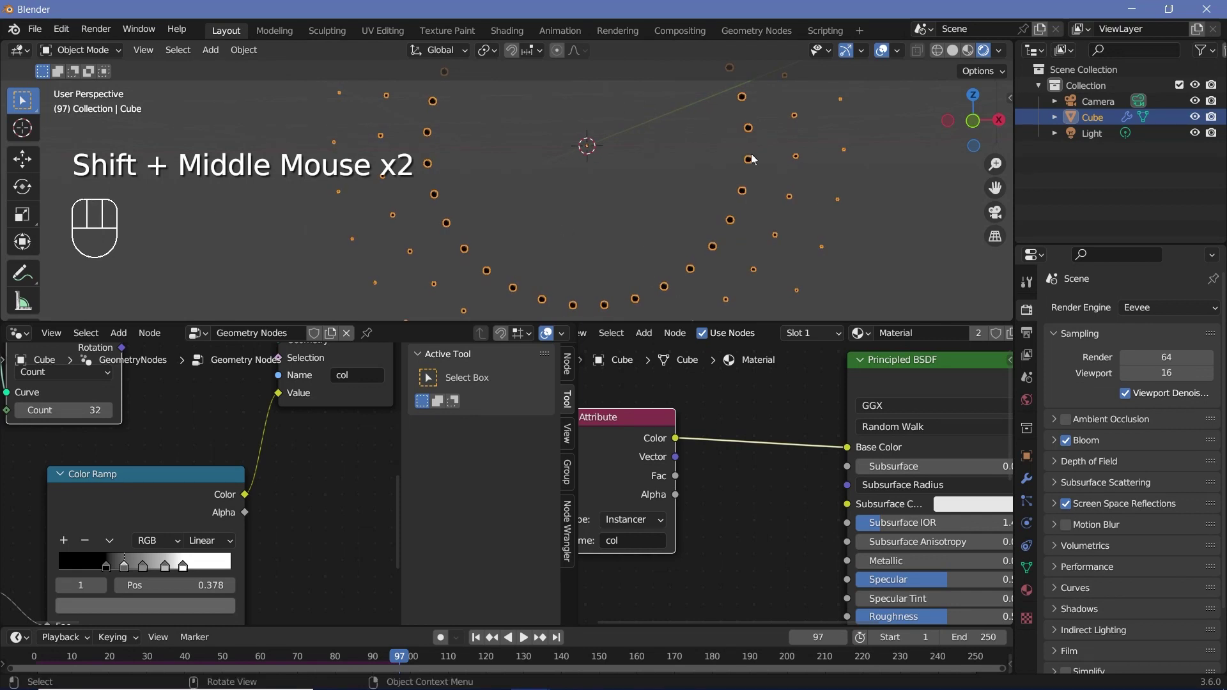
shift+middle_drag(758, 204, 632, 157)
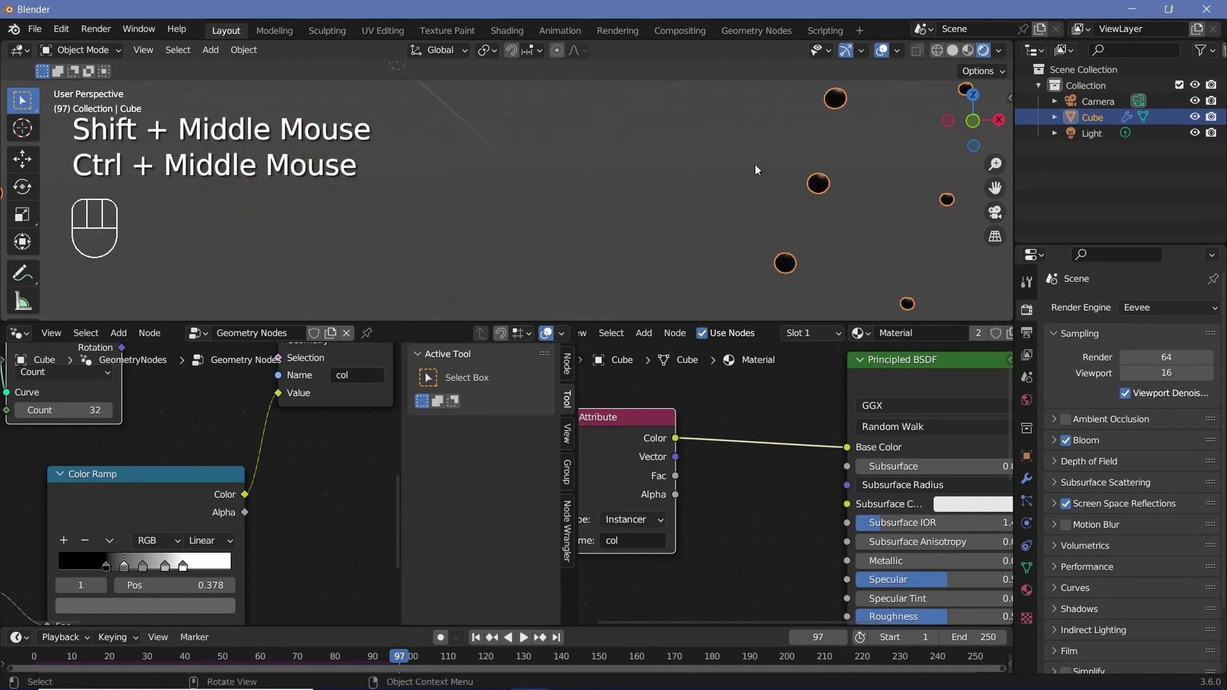
shift+middle_drag(754, 163, 614, 172)
drag(643, 442, 717, 512)
middle_drag(666, 397, 736, 456)
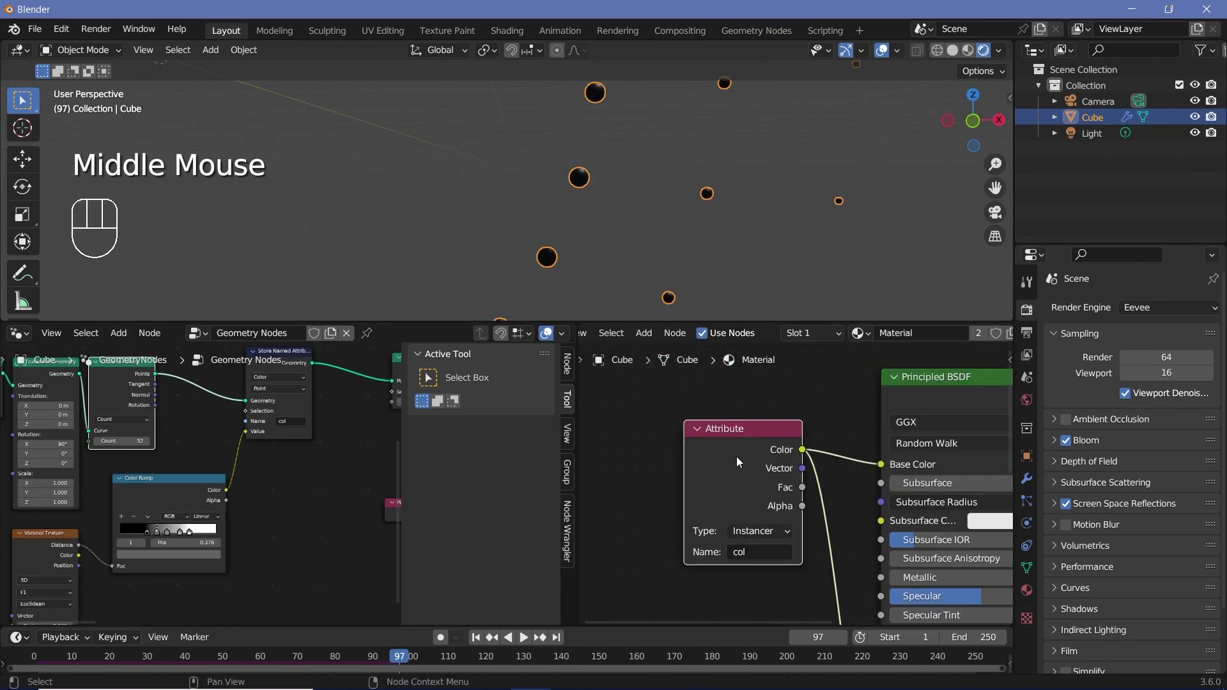
drag(736, 456, 733, 485)
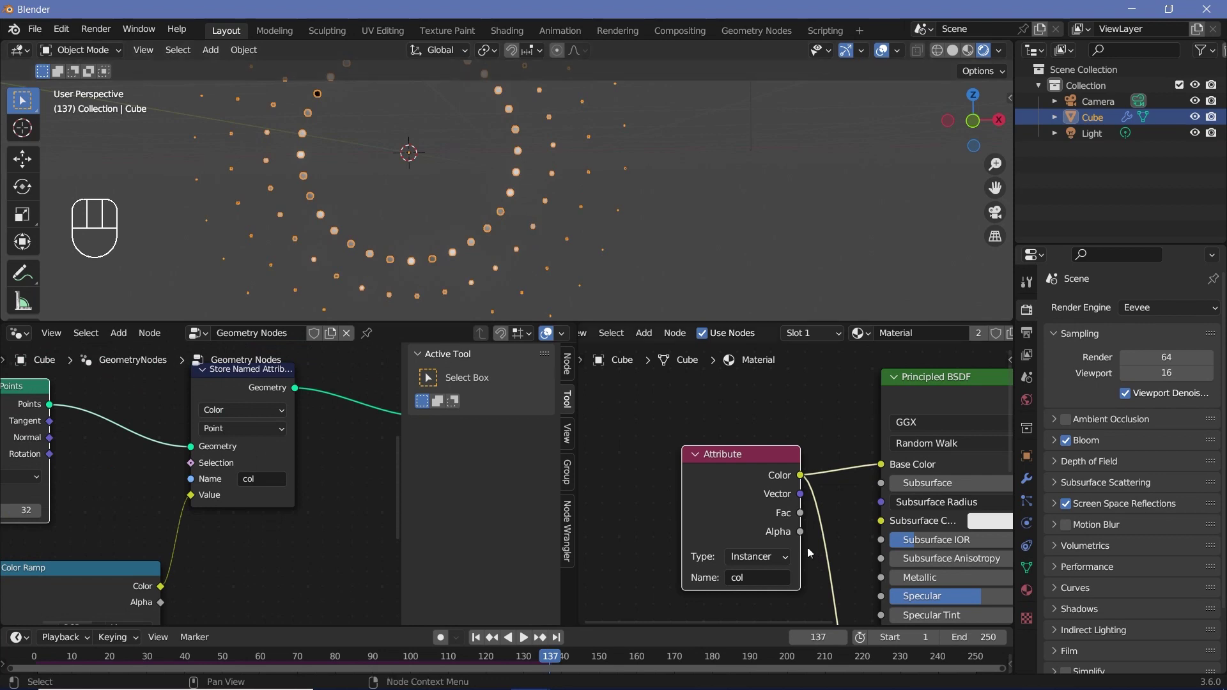
- Play the simulation from the start of the timeline to check the attribute colouring of the spheres
shift+middle_drag(299, 439, 331, 552)
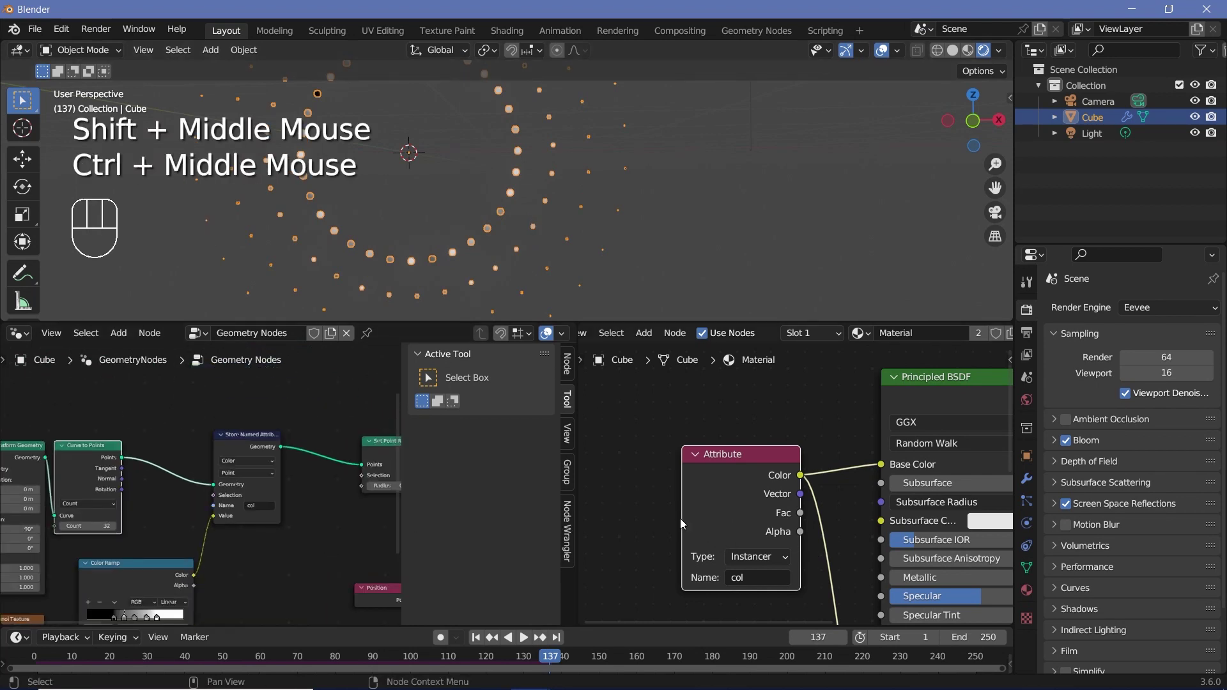
click(34, 656)
key(space)
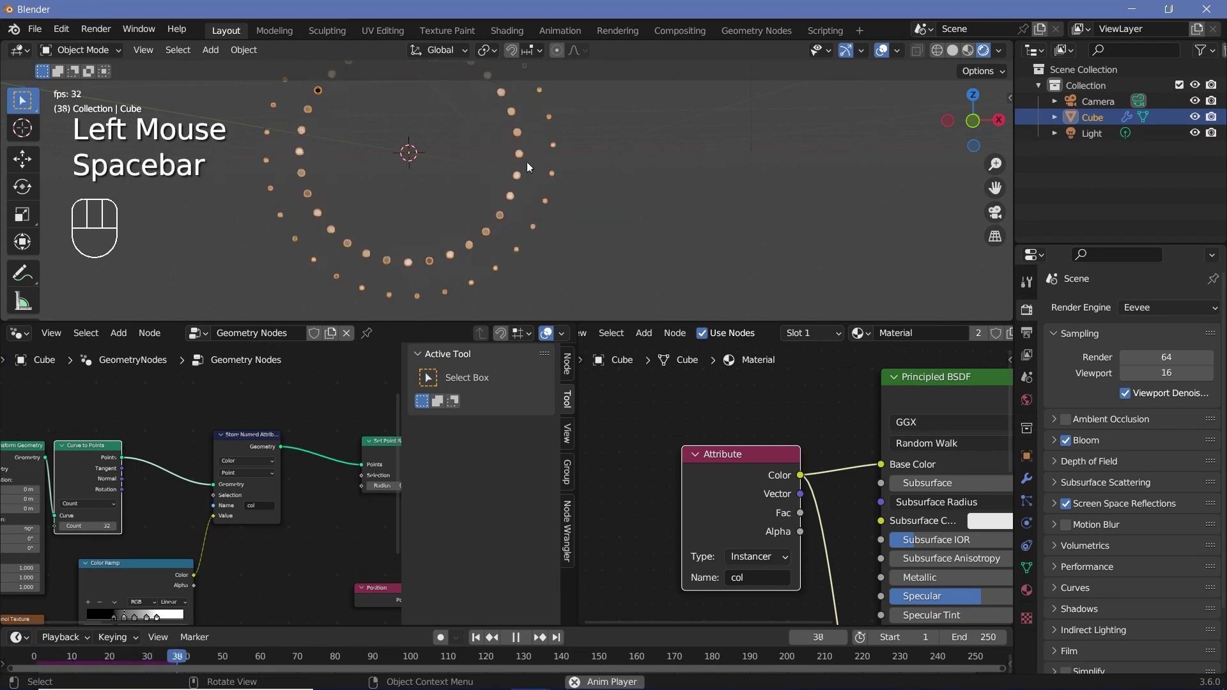
key(space)
shift+middle_drag(477, 184, 584, 228)
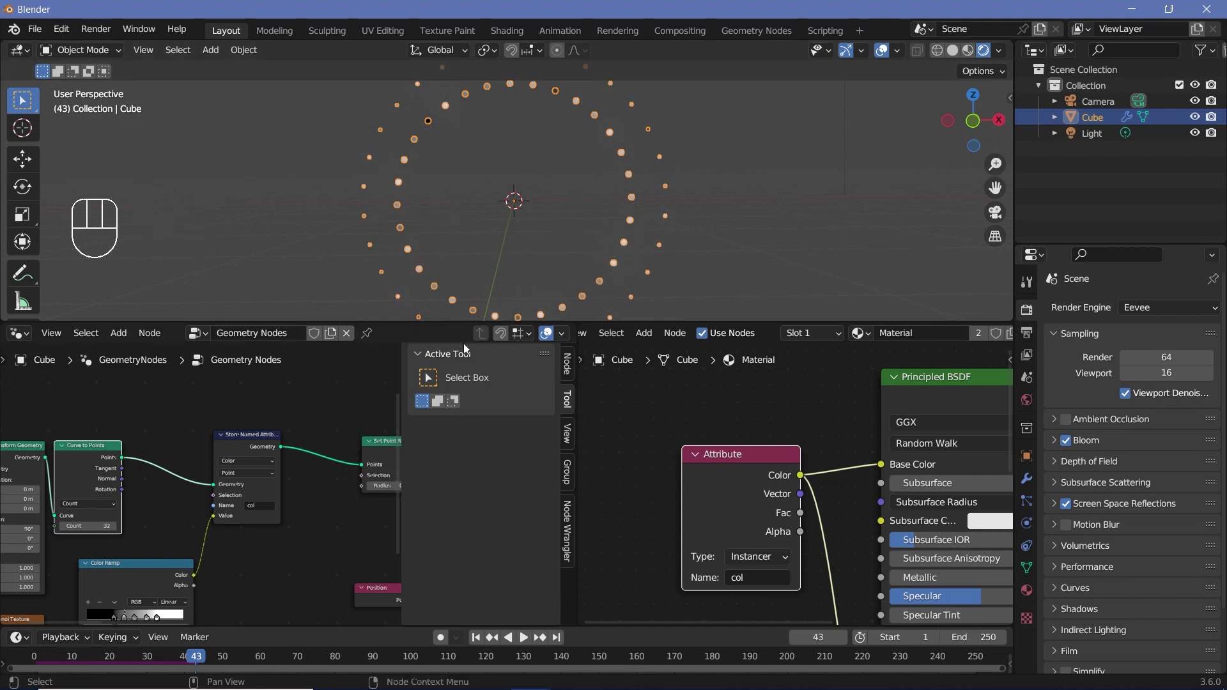
- Enlarge the 3D viewport and set the world background colour to black
drag(724, 317, 724, 447)
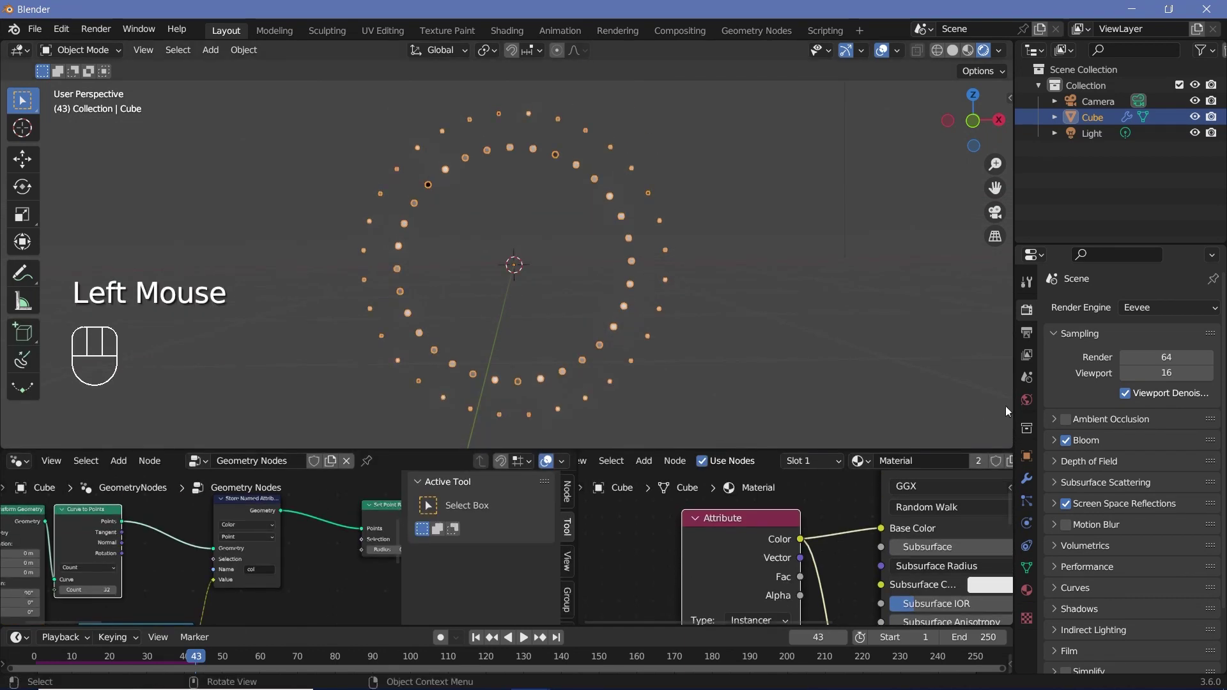
click(1026, 401)
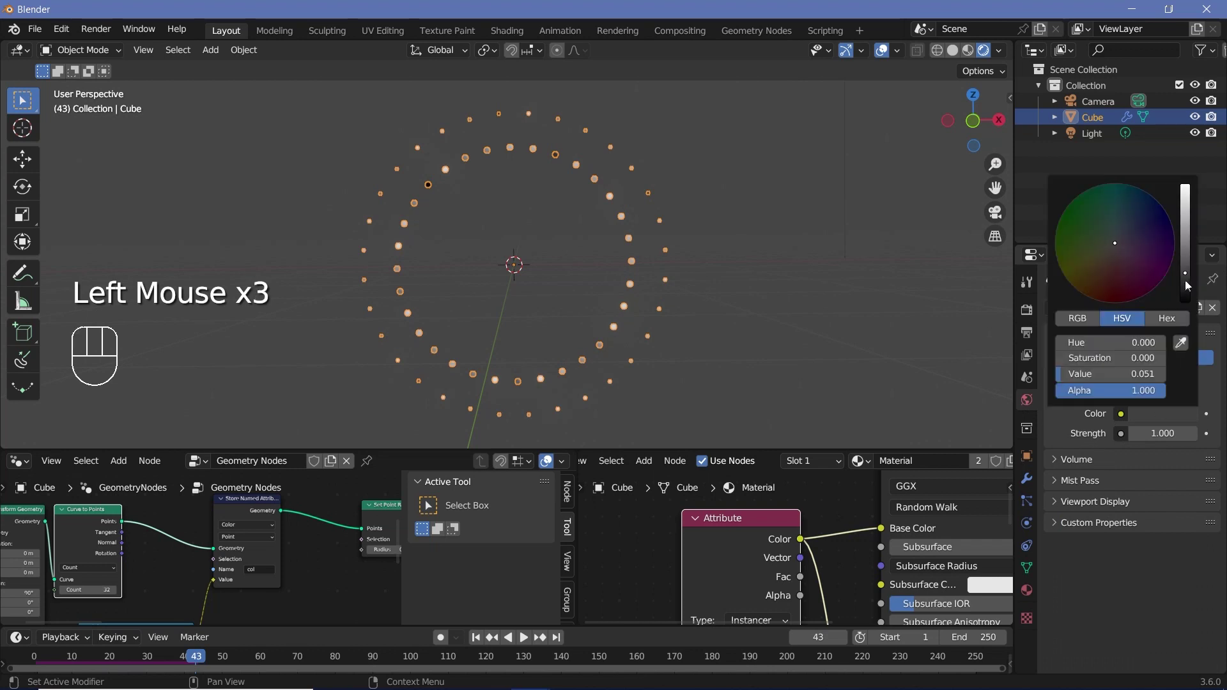
click(1155, 413)
drag(1189, 289, 1184, 301)
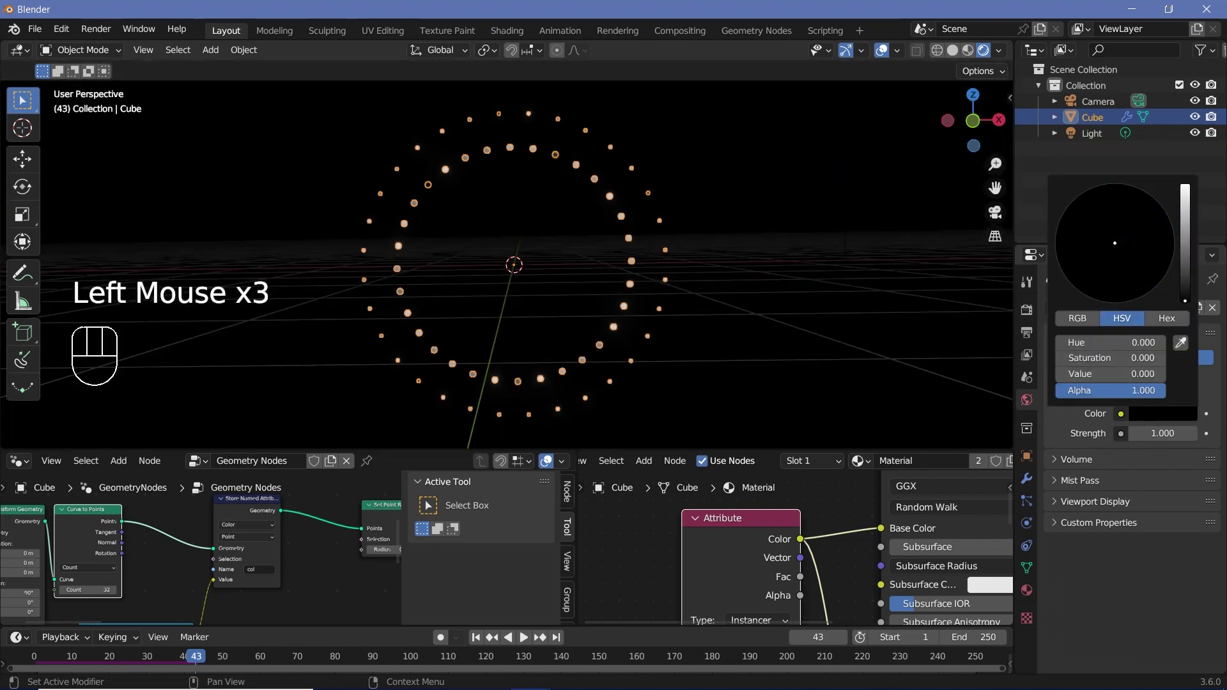
- Hide the viewport overlays, delete the Light from the scene and reselect the Cube
click(882, 50)
click(1080, 134)
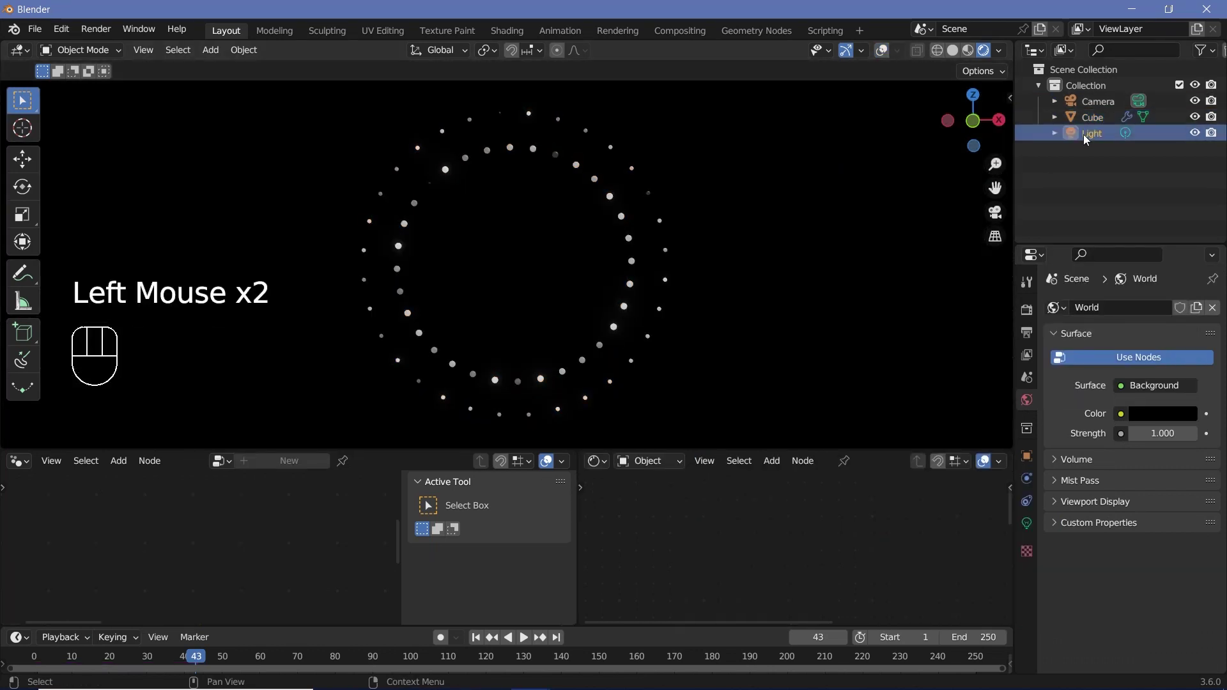
key(Delete)
click(629, 245)
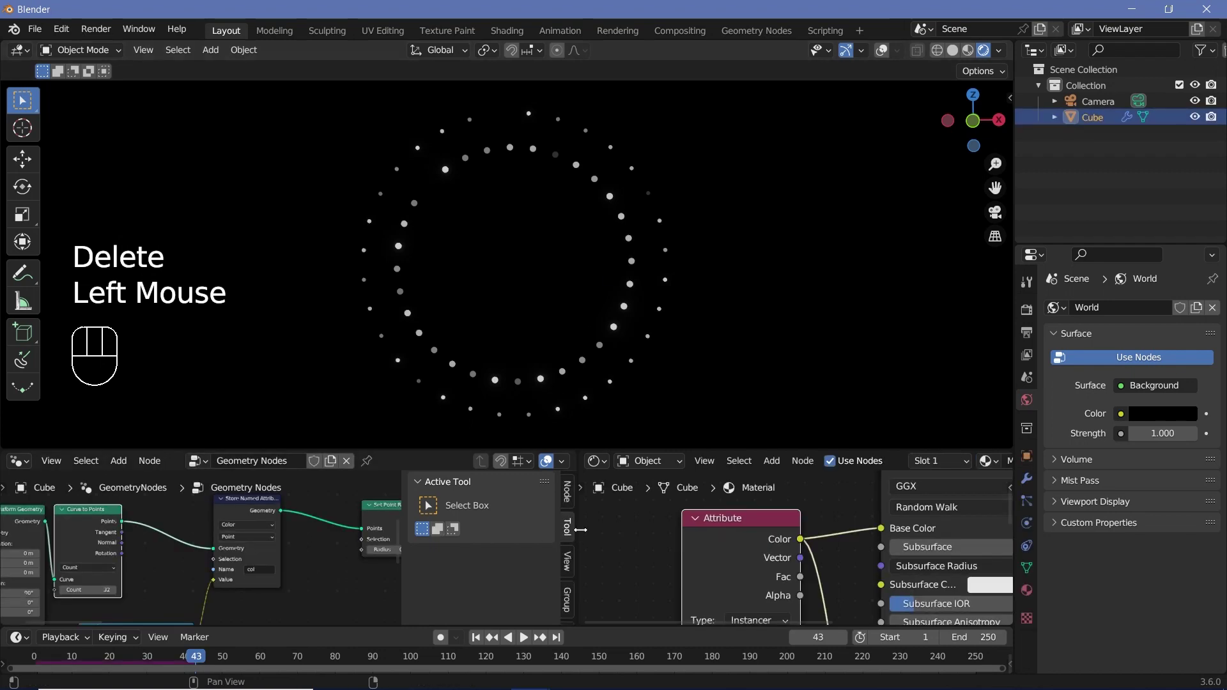
- Widen the geometry node editor and colour the Color Ramp's first three stops blue (hue 0.667), purple (hue 0.702) and red (hue 0)
drag(580, 530, 956, 530)
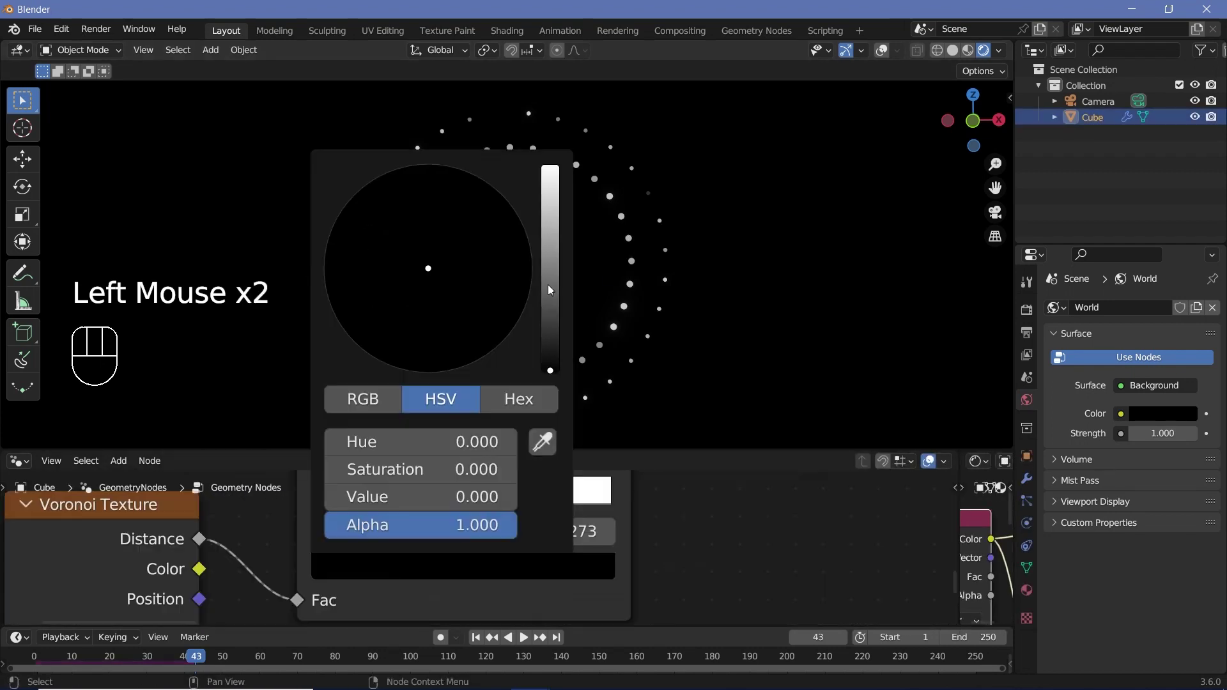
drag(549, 288, 549, 167)
ctrl+drag(493, 217, 518, 216)
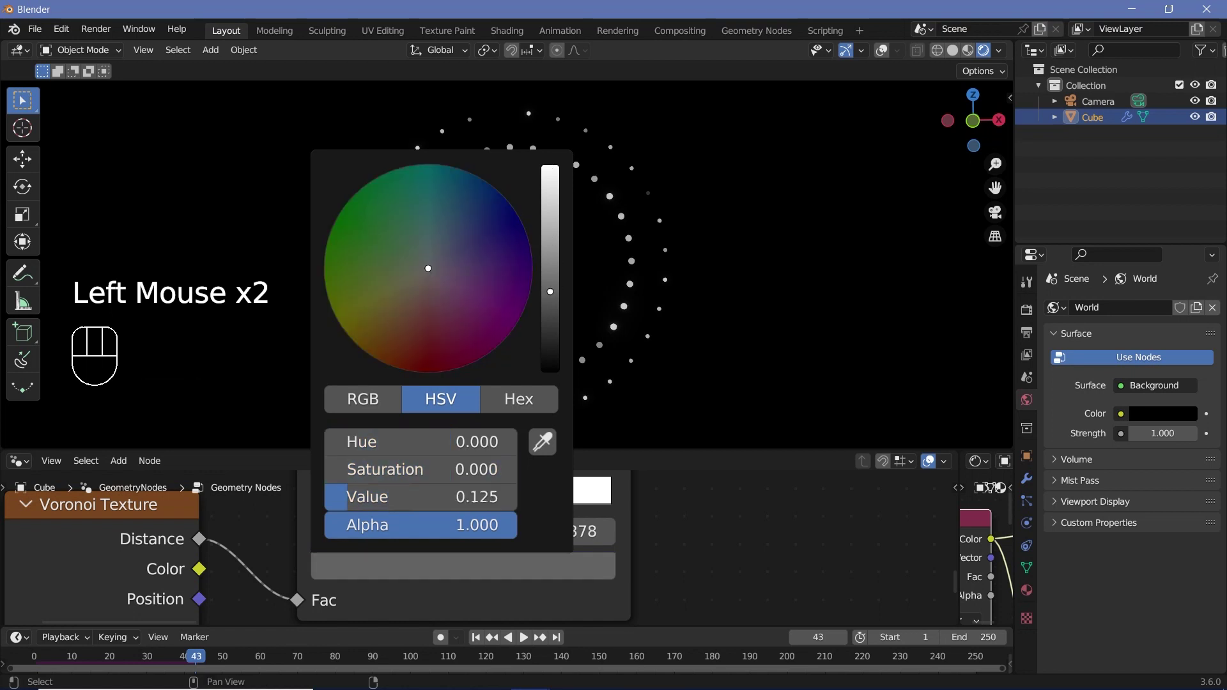
drag(549, 291, 549, 166)
ctrl+drag(515, 268, 532, 269)
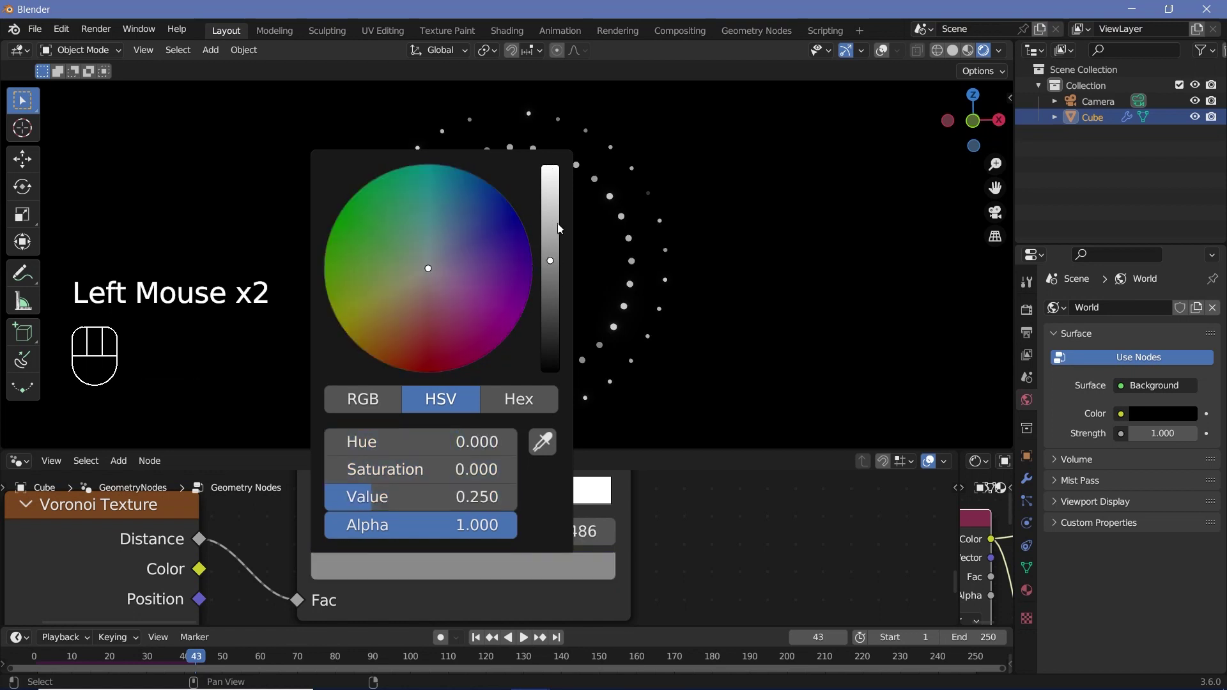
drag(556, 225, 550, 167)
ctrl+drag(464, 304, 428, 372)
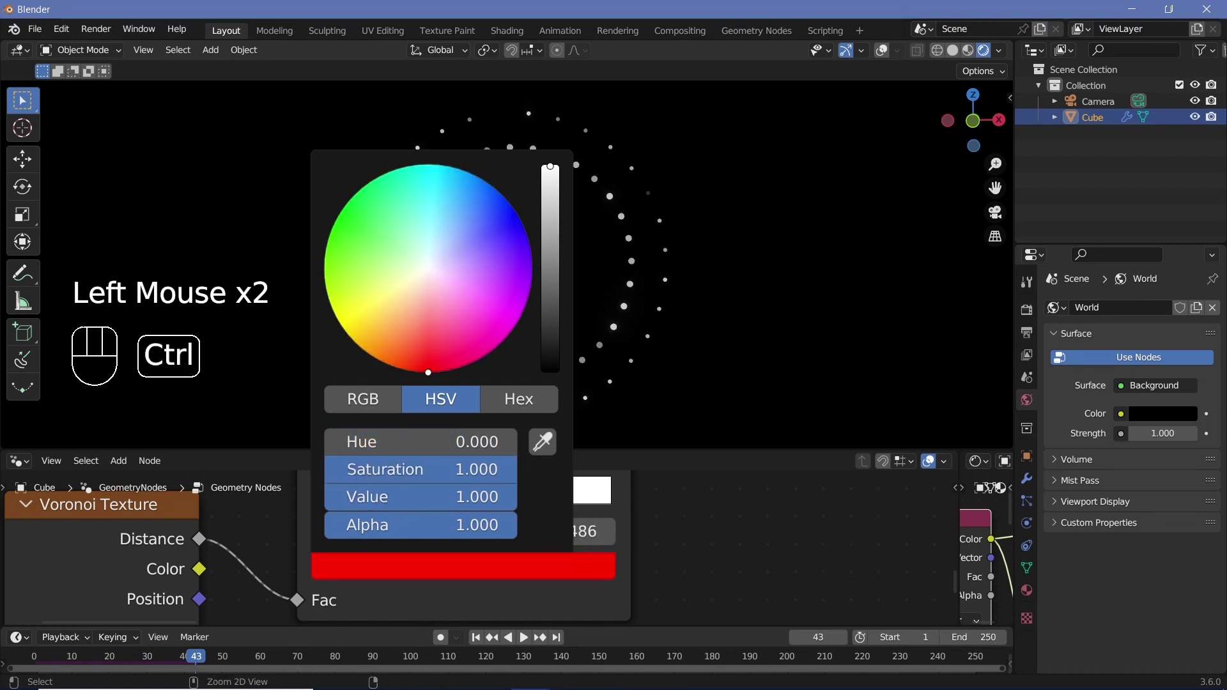
- Colour the Color Ramp's fourth stop bright orange and its last stop bright yellow
click(502, 510)
click(496, 500)
click(479, 565)
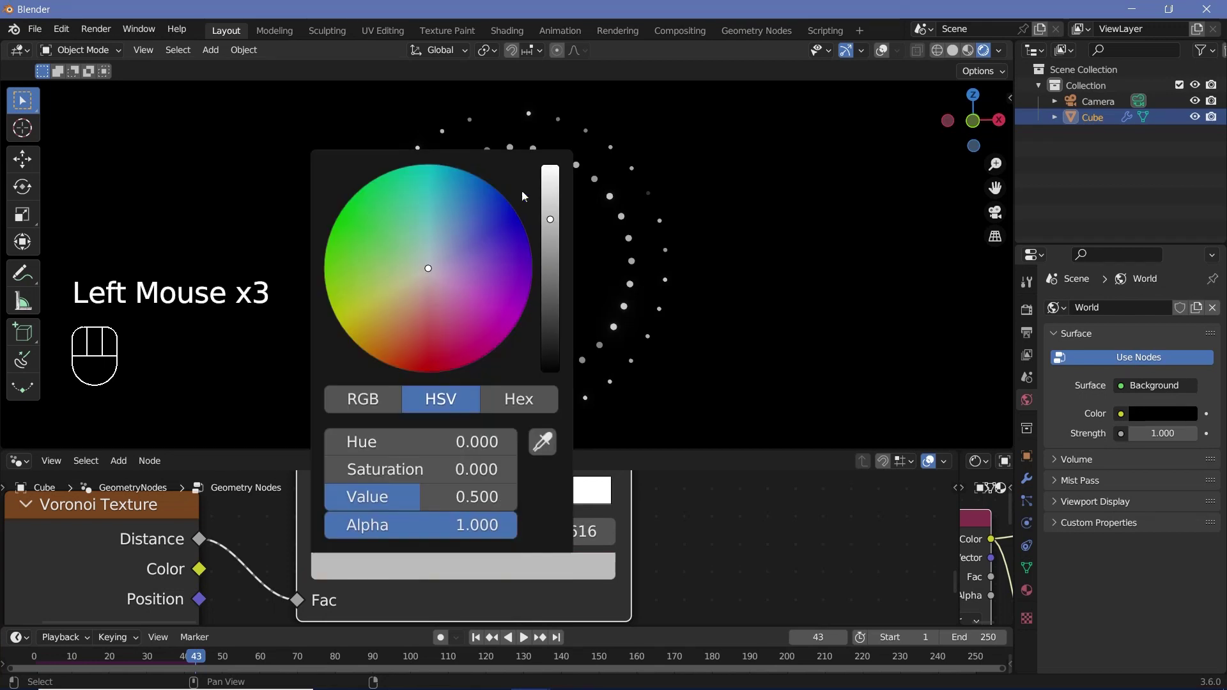
drag(550, 194, 550, 166)
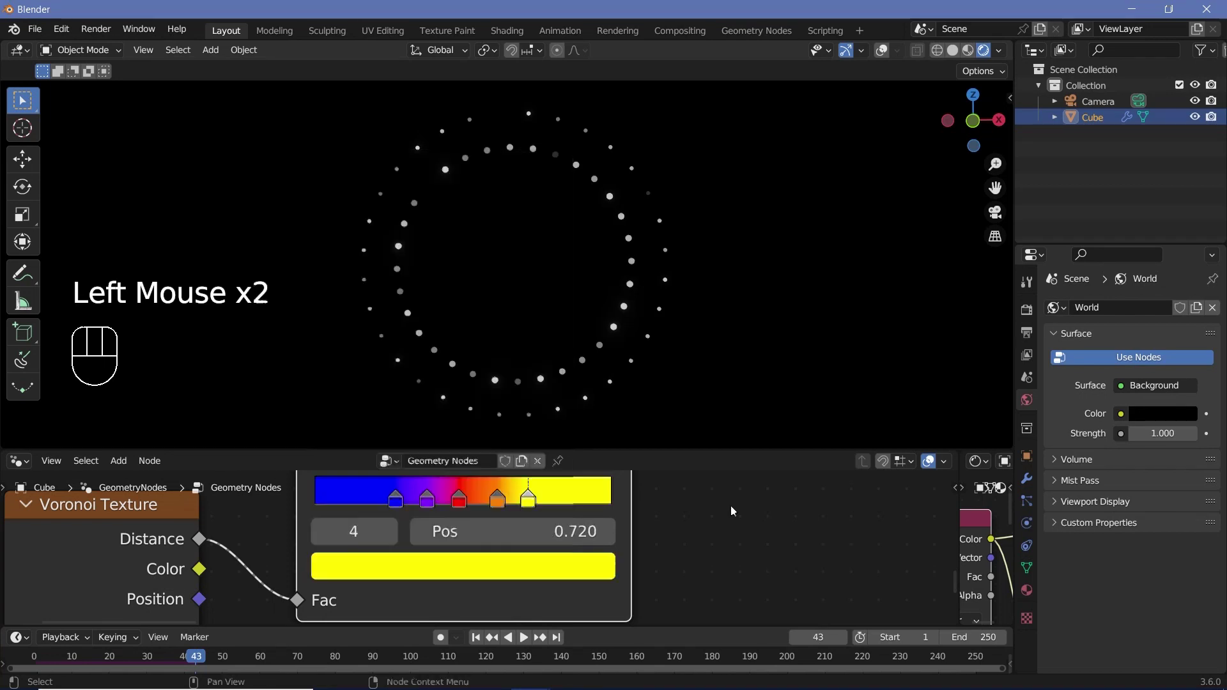
middle_drag(701, 491, 675, 579)
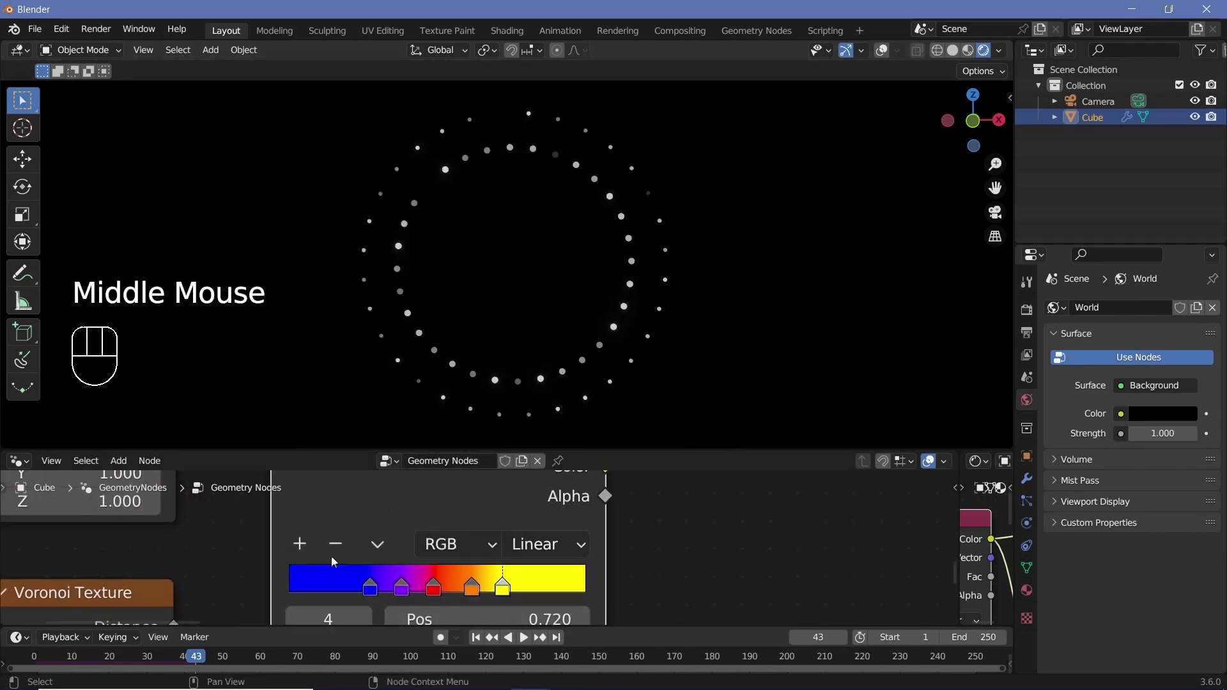
- Play the animation to check the blue-to-yellow colours on the emitted points
key(space)
key(space)
key(space)
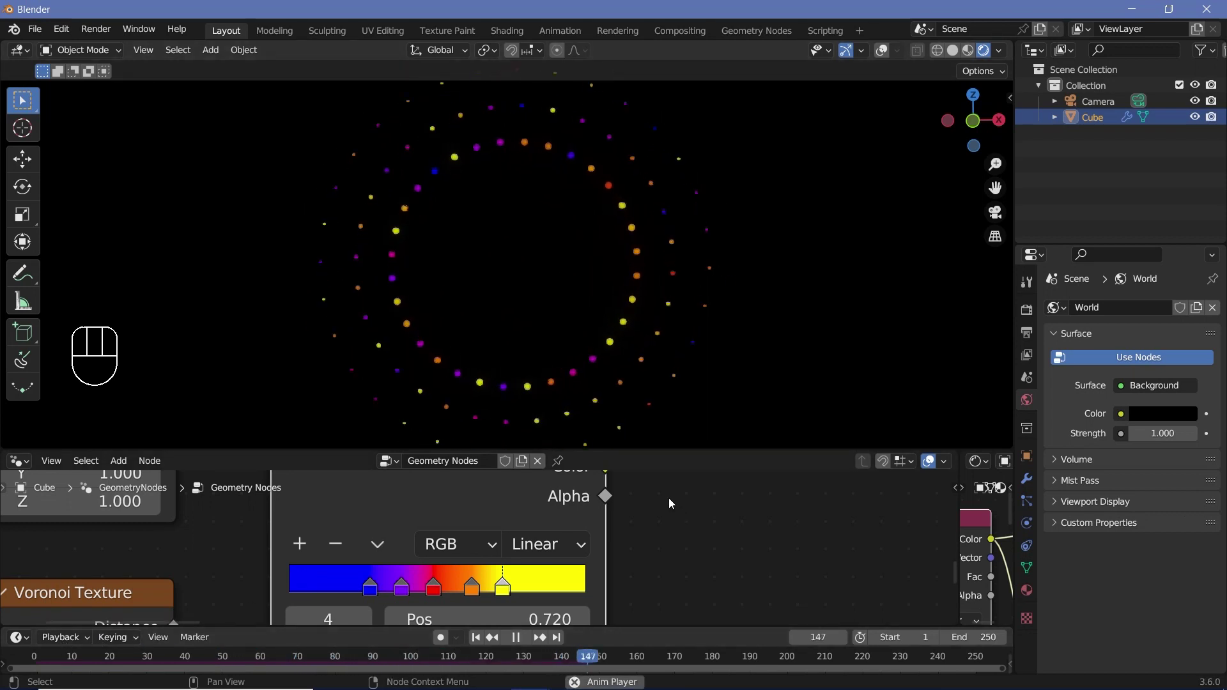
key(space)
- Set the Color Ramp's interpolation to Ease and play the animation with it
middle_drag(677, 506, 692, 530)
click(562, 568)
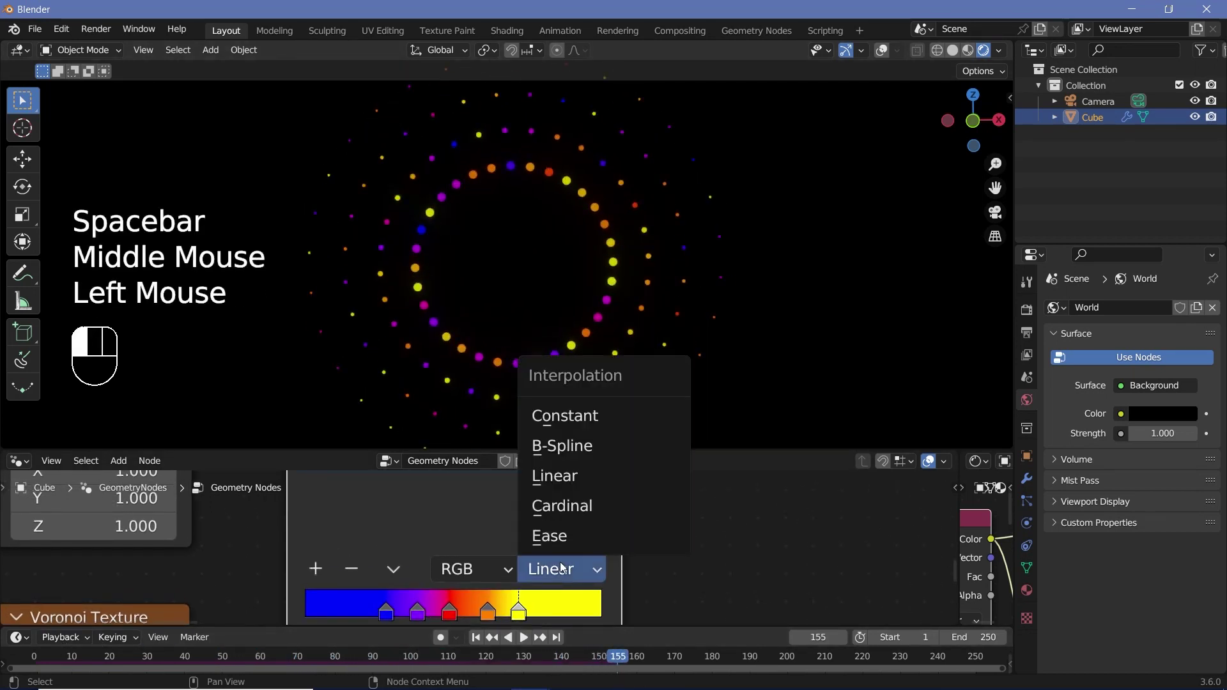
click(560, 537)
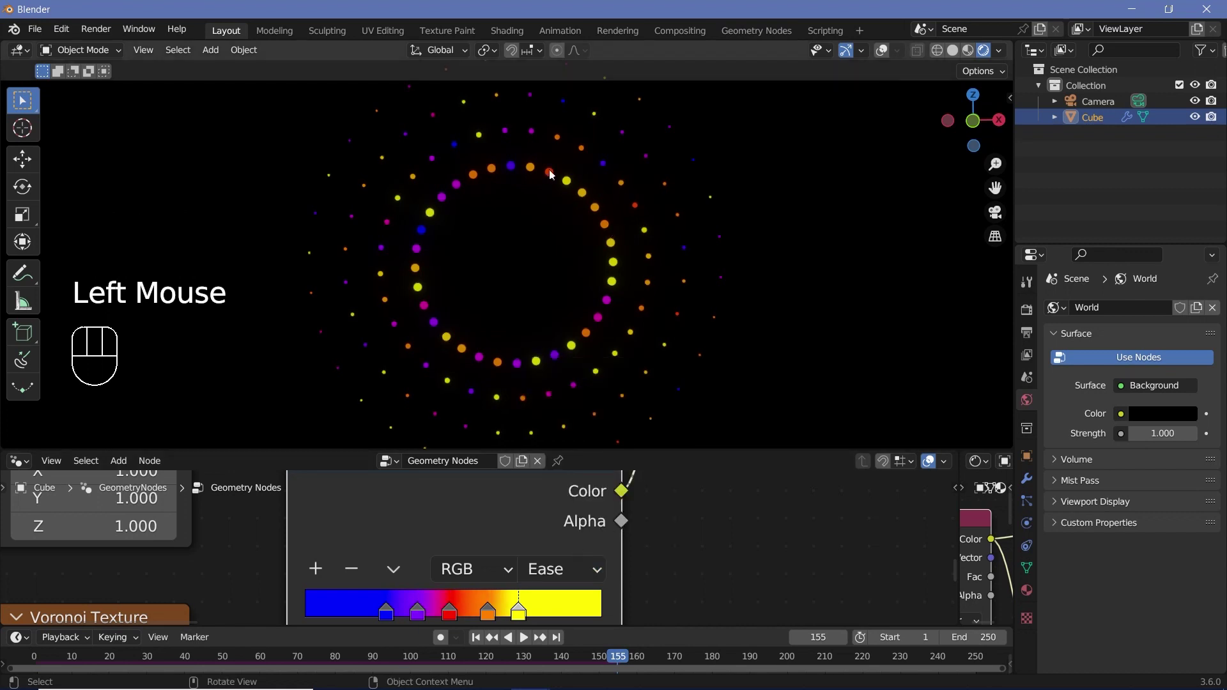
key(space)
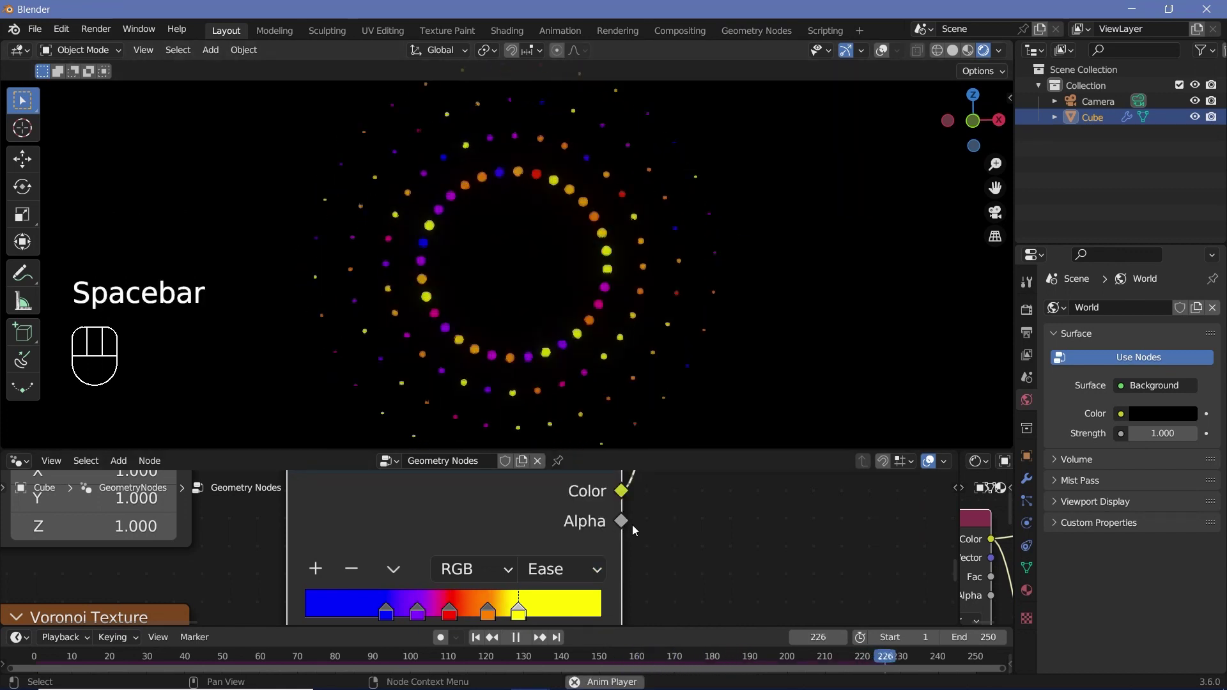
key(space)
- Respace the Color Ramp's colour stops along the gradient, placing the purple stop at 0.330
middle_drag(513, 598, 542, 564)
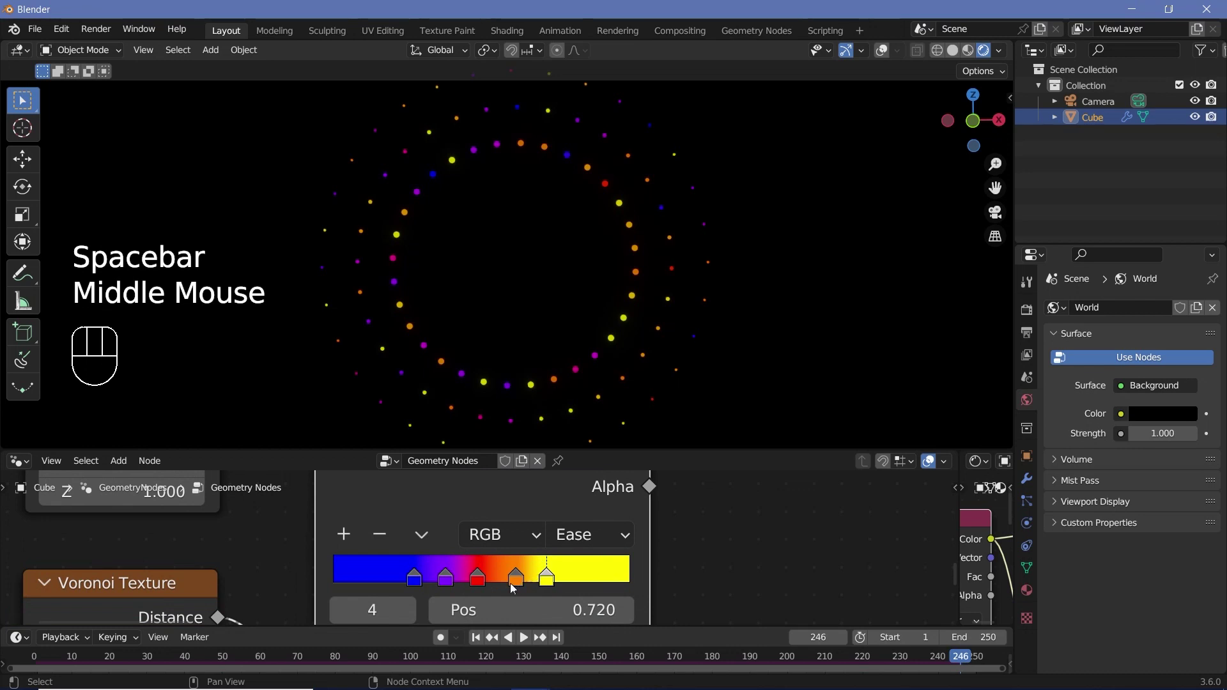
drag(512, 584, 502, 578)
drag(453, 581, 462, 582)
drag(426, 583, 444, 587)
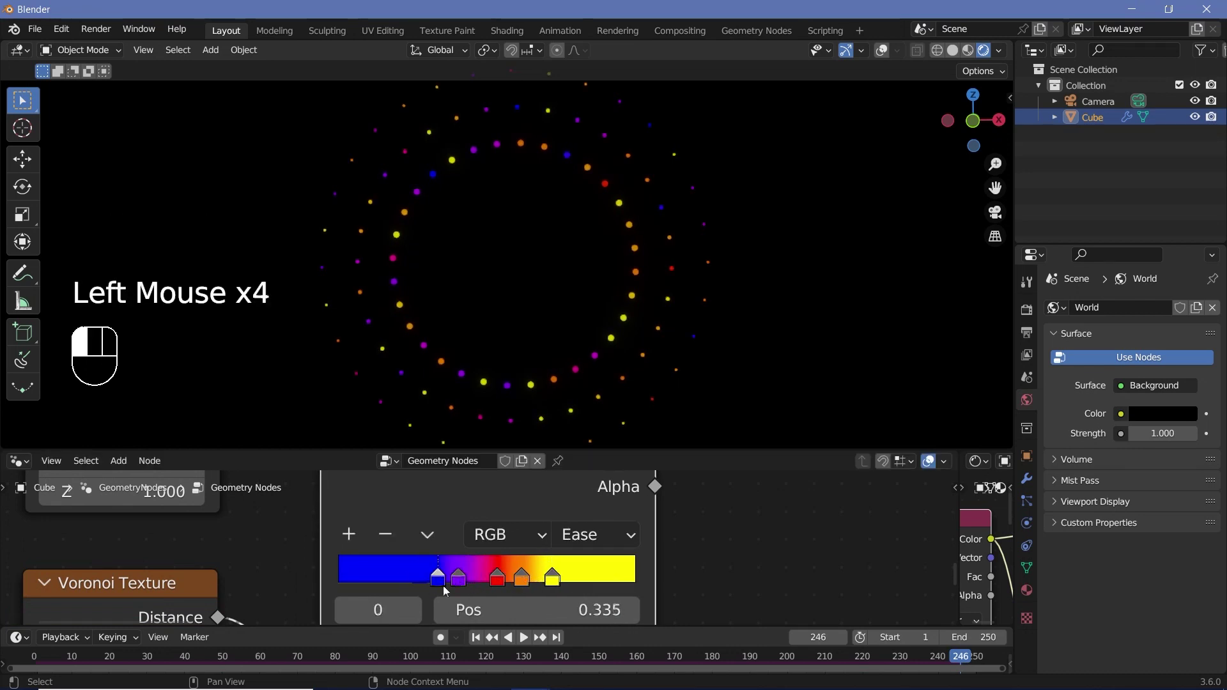
- Set the Voronoi Texture's Scale to 1 and replay the simulation with it
middle_drag(422, 585, 501, 560)
click(501, 560)
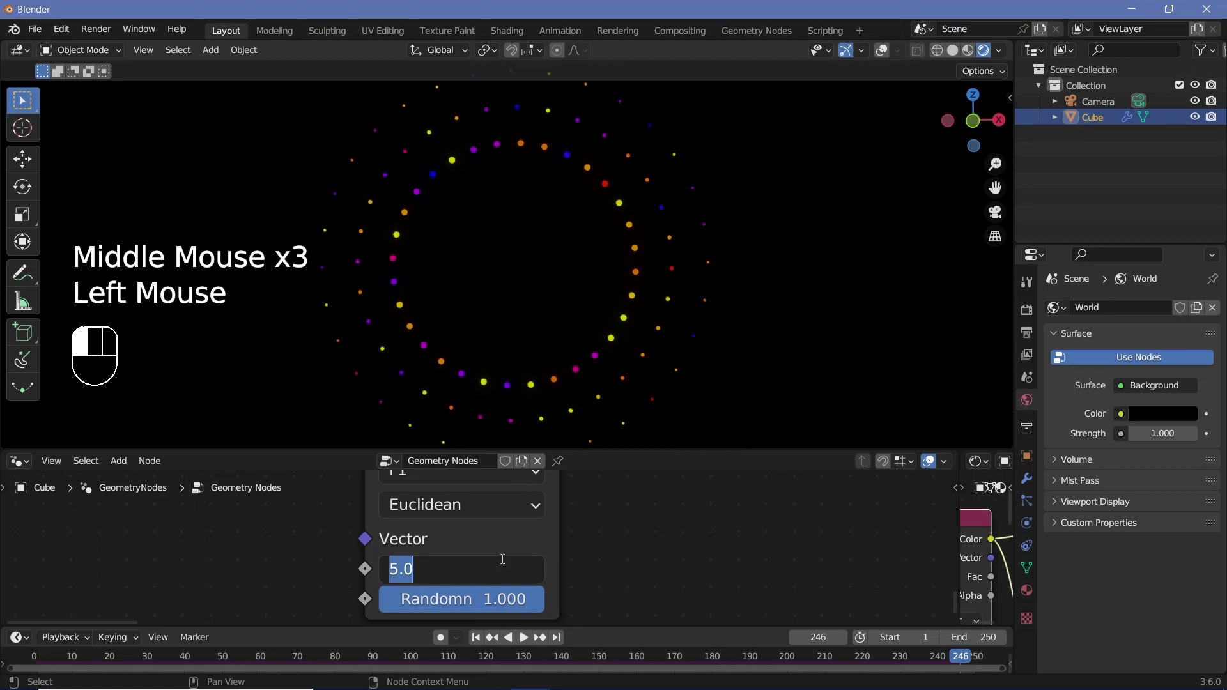
text(1)
key(Return)
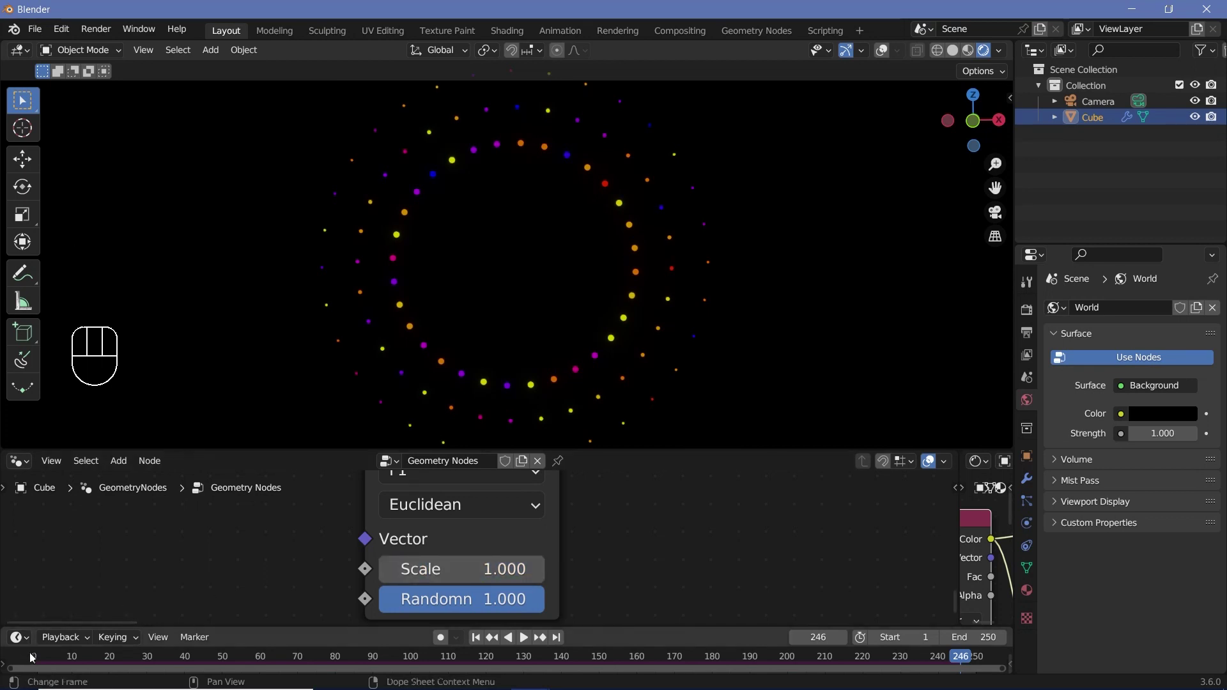
key(space)
key(space)
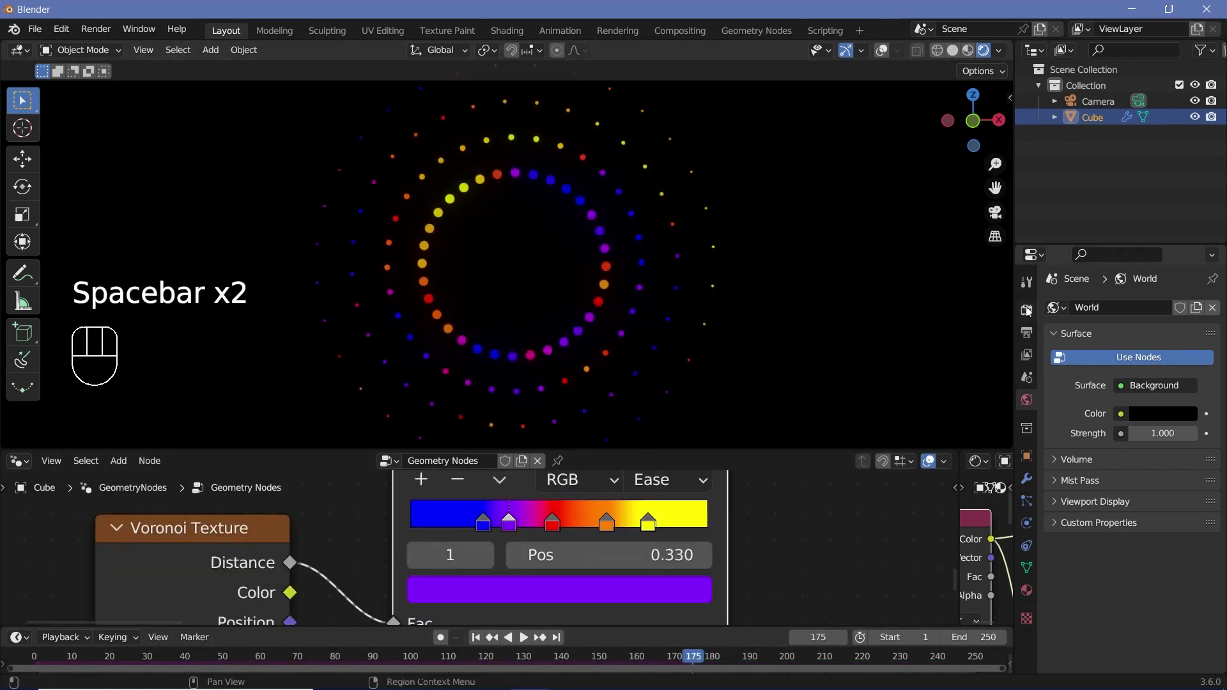
- Enlarge the shader node editor and set the point material's Emission Strength to 20
click(1027, 311)
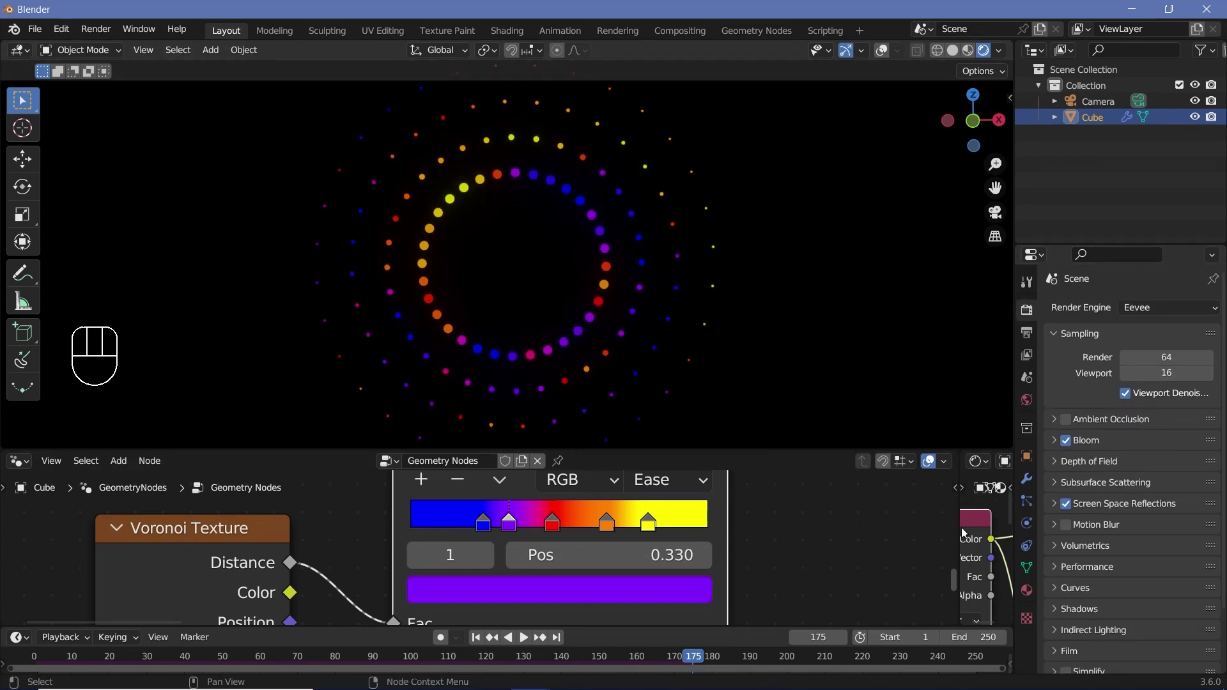
drag(957, 529, 471, 529)
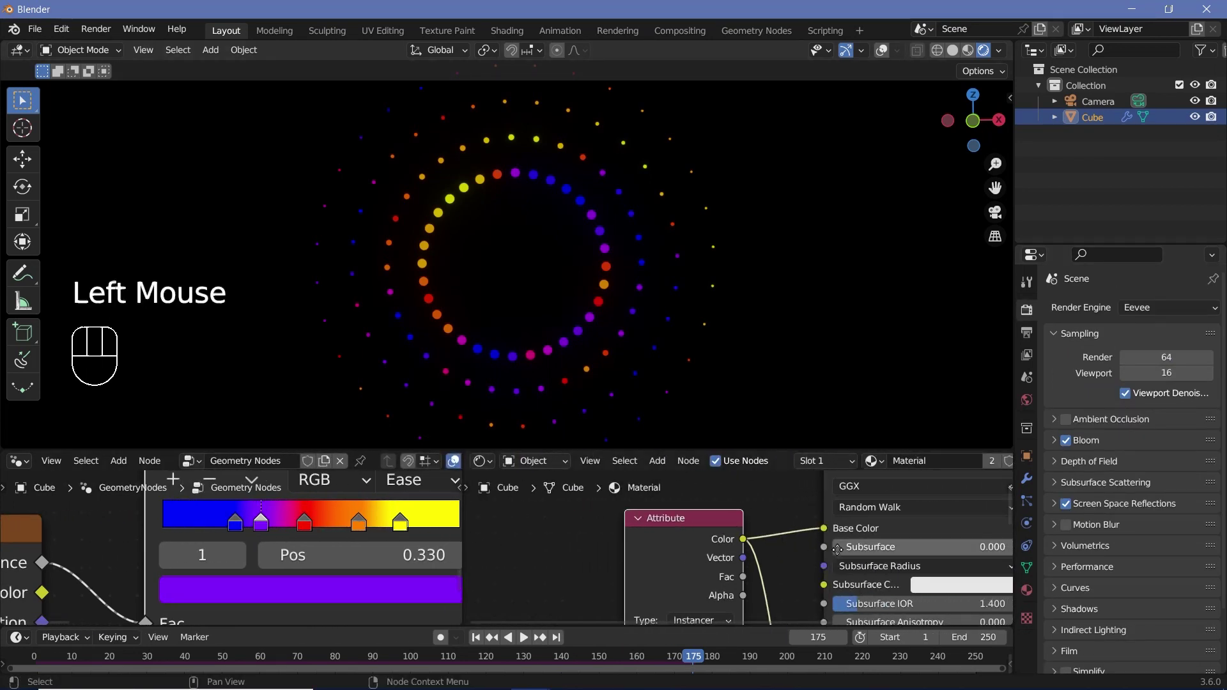
middle_drag(792, 620, 643, 349)
click(742, 552)
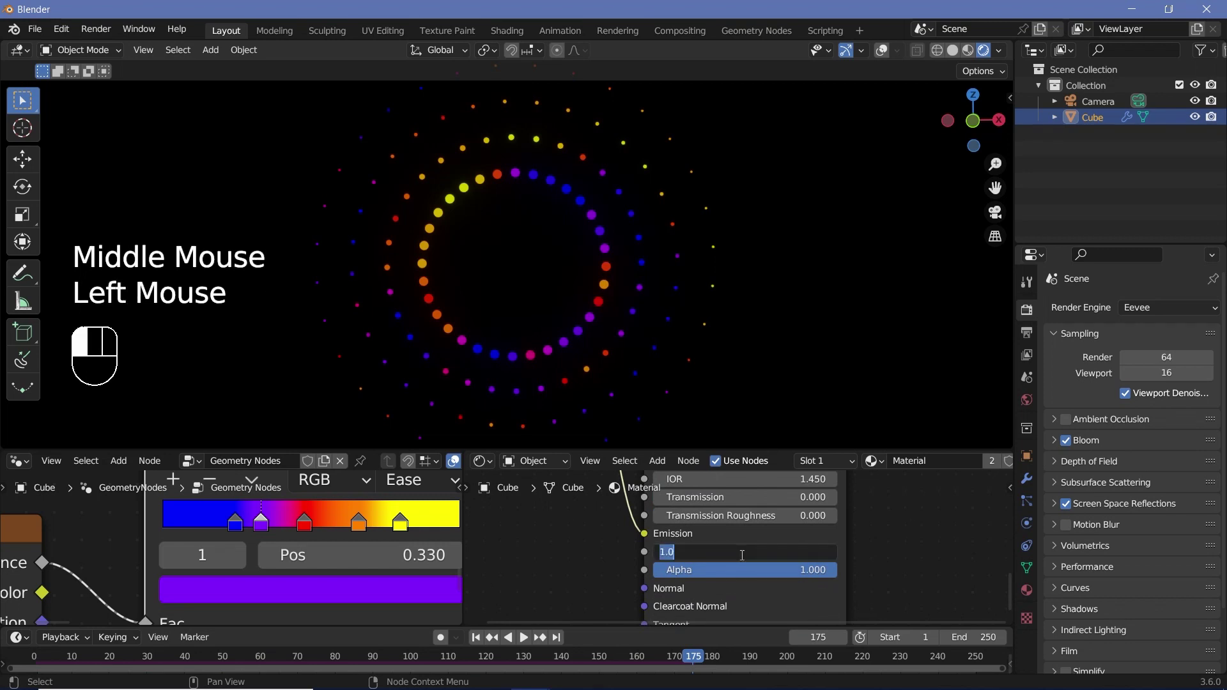
key(Return)
double_click(741, 552)
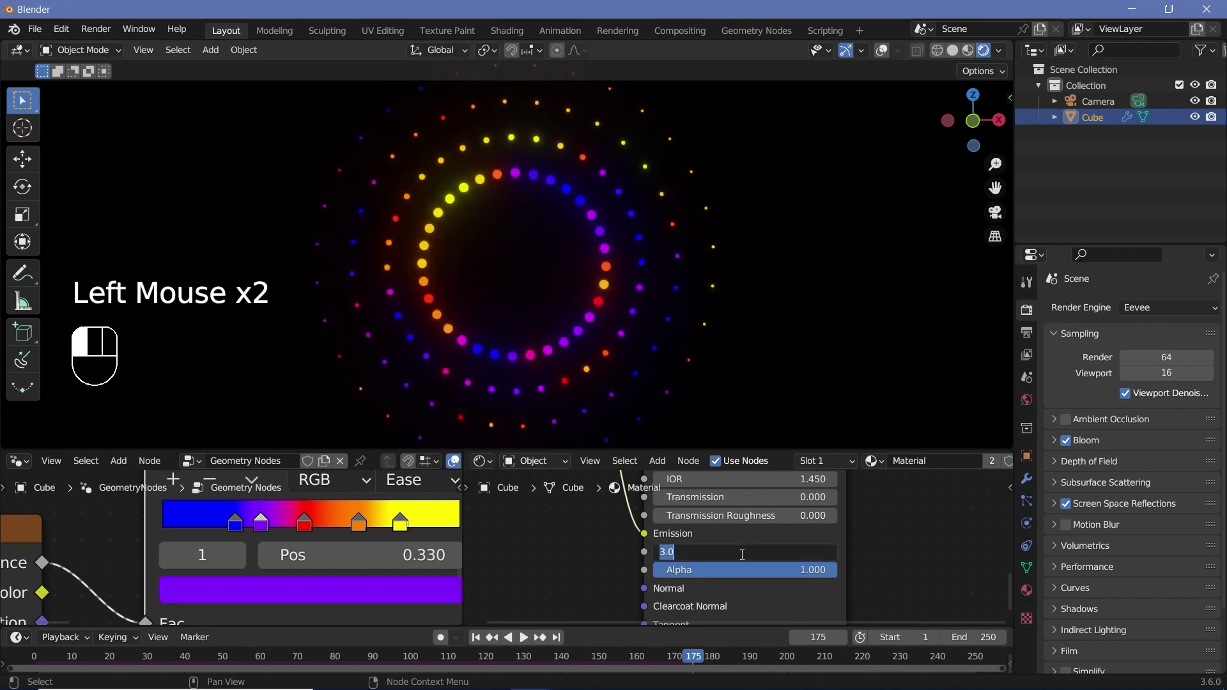
text(20)
key(Return)
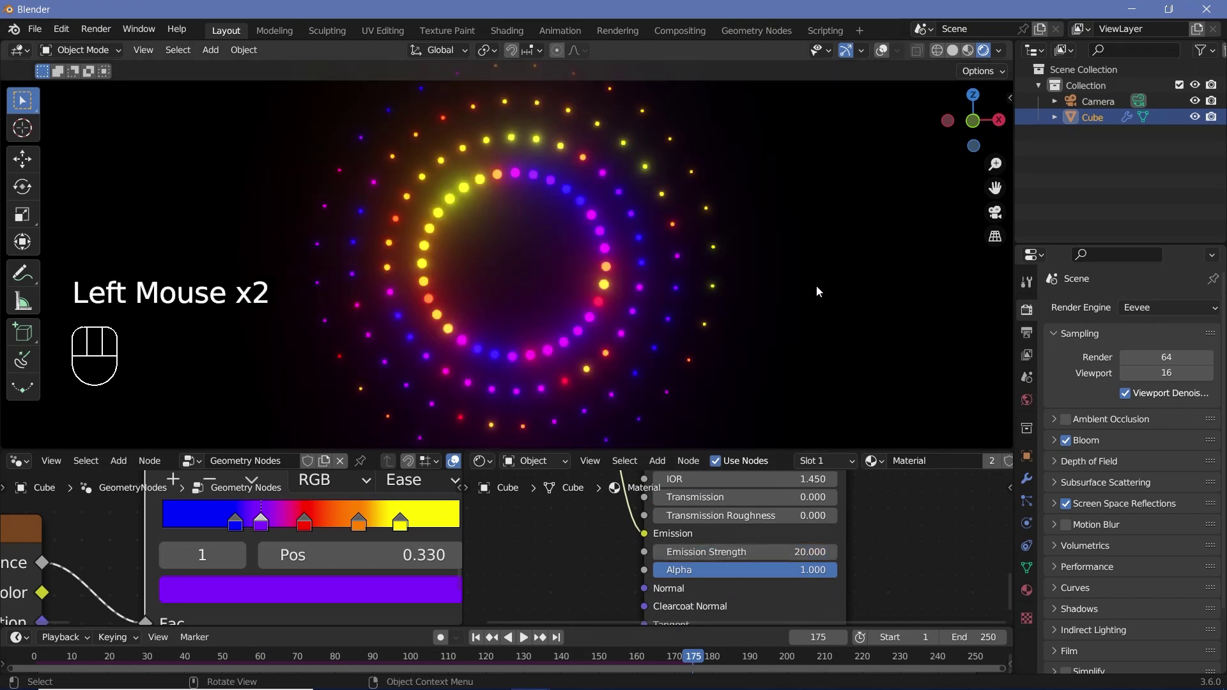
- Play the animation to check the stronger glow on the emitted points
key(space)
key(space)
key(space)
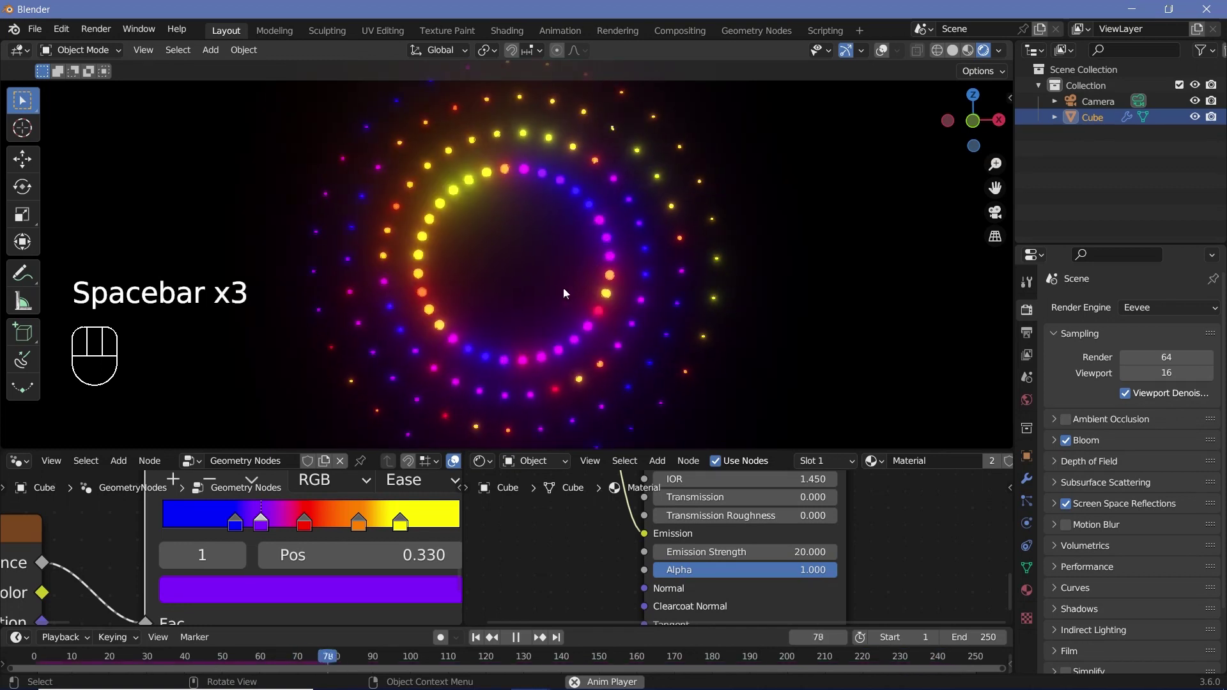
key(space)
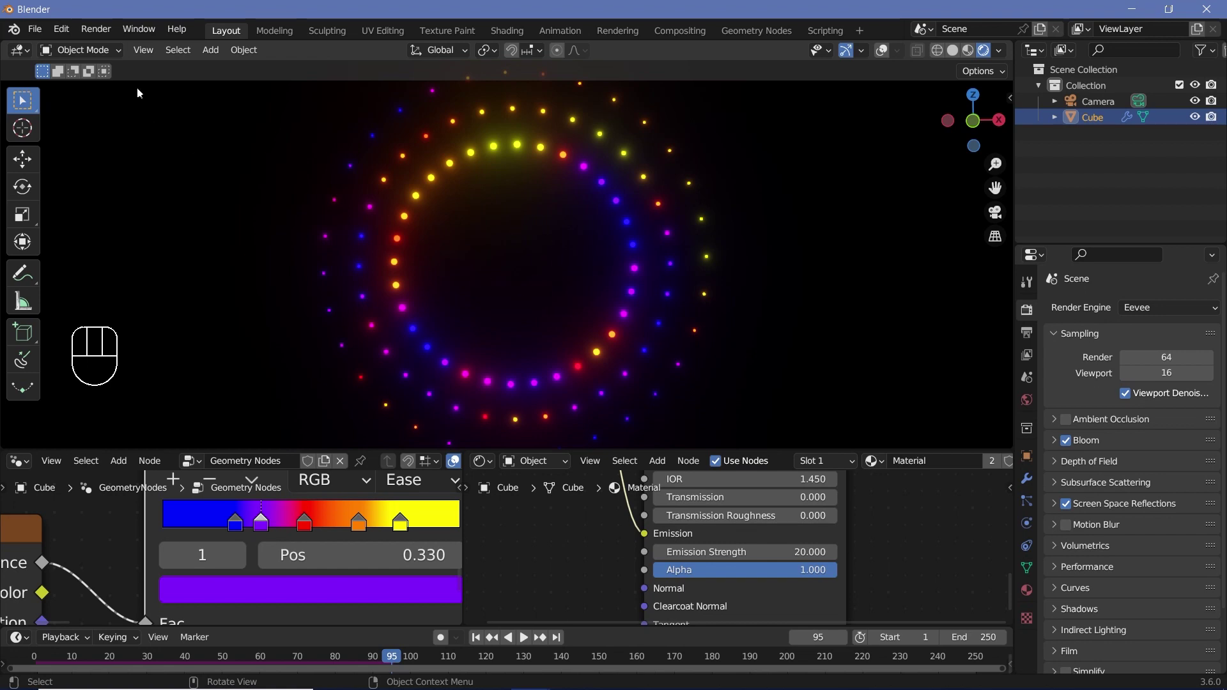
- Import instagramCircular.png as an image plane with an Emit material of strength 2
click(62, 29)
key(shift+a)
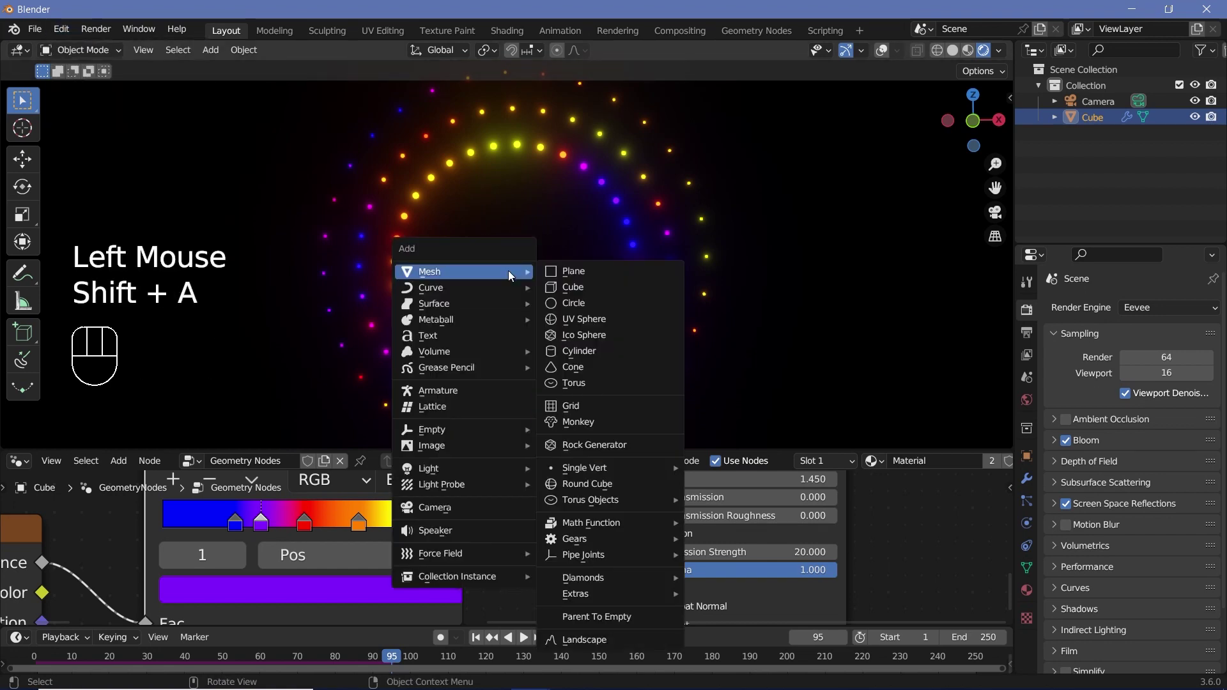
mouse_move(512, 446)
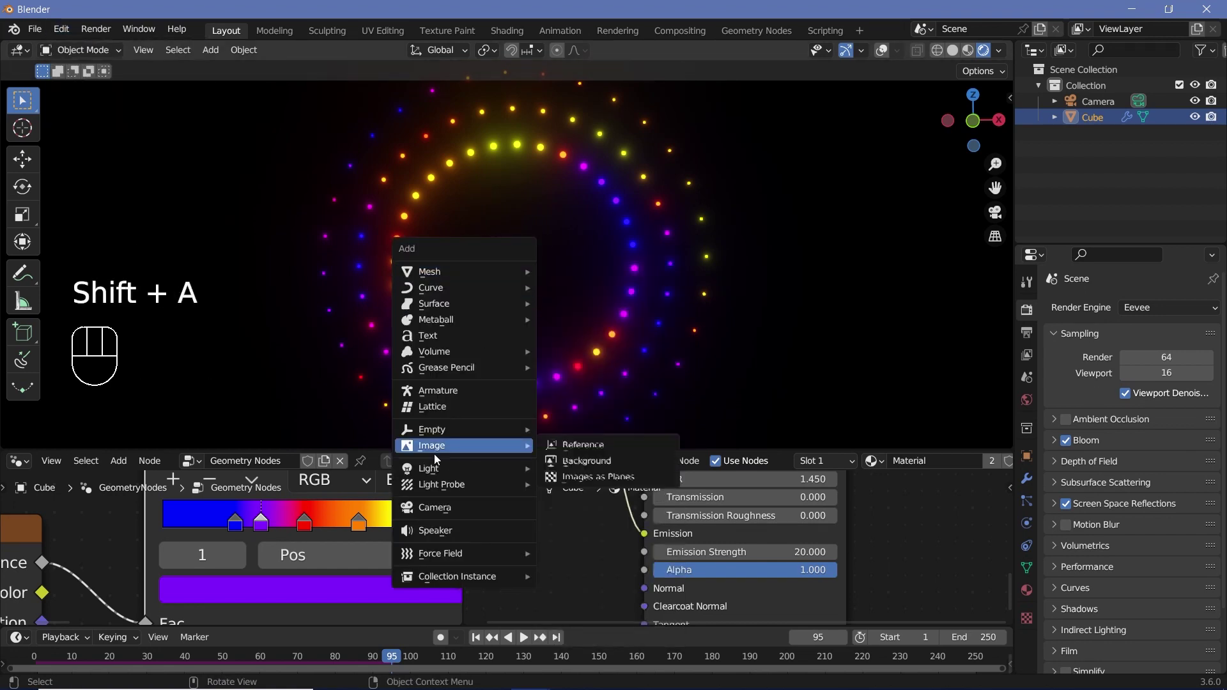
click(588, 478)
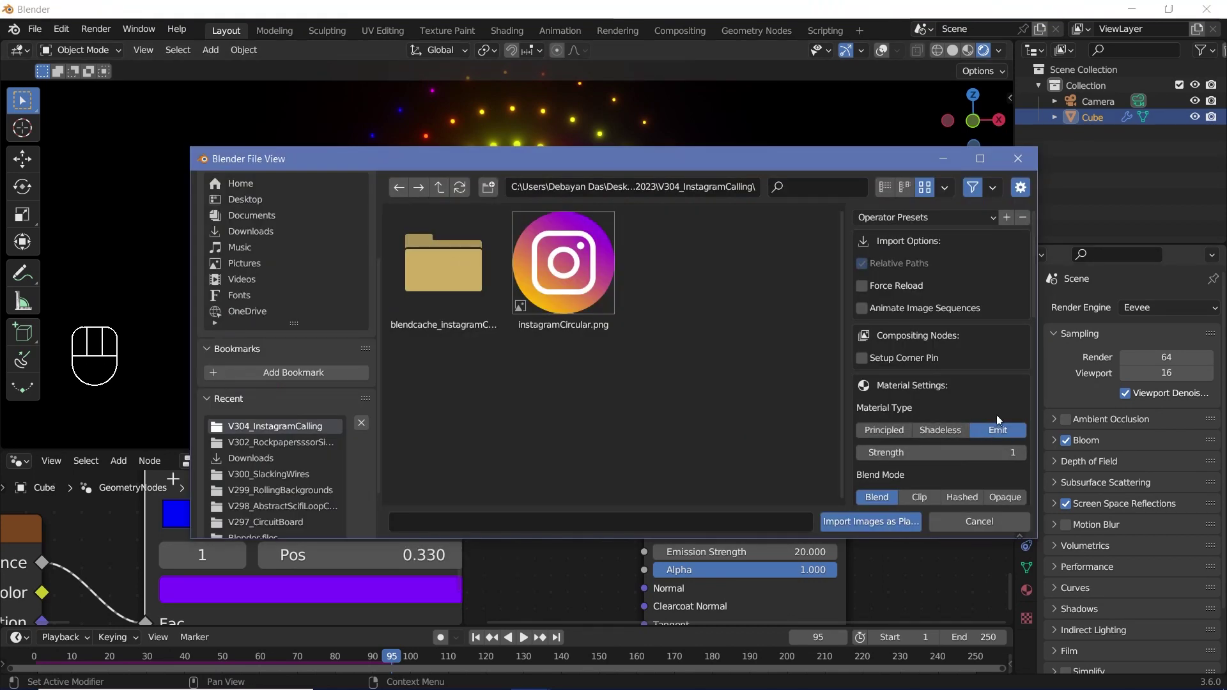
click(996, 453)
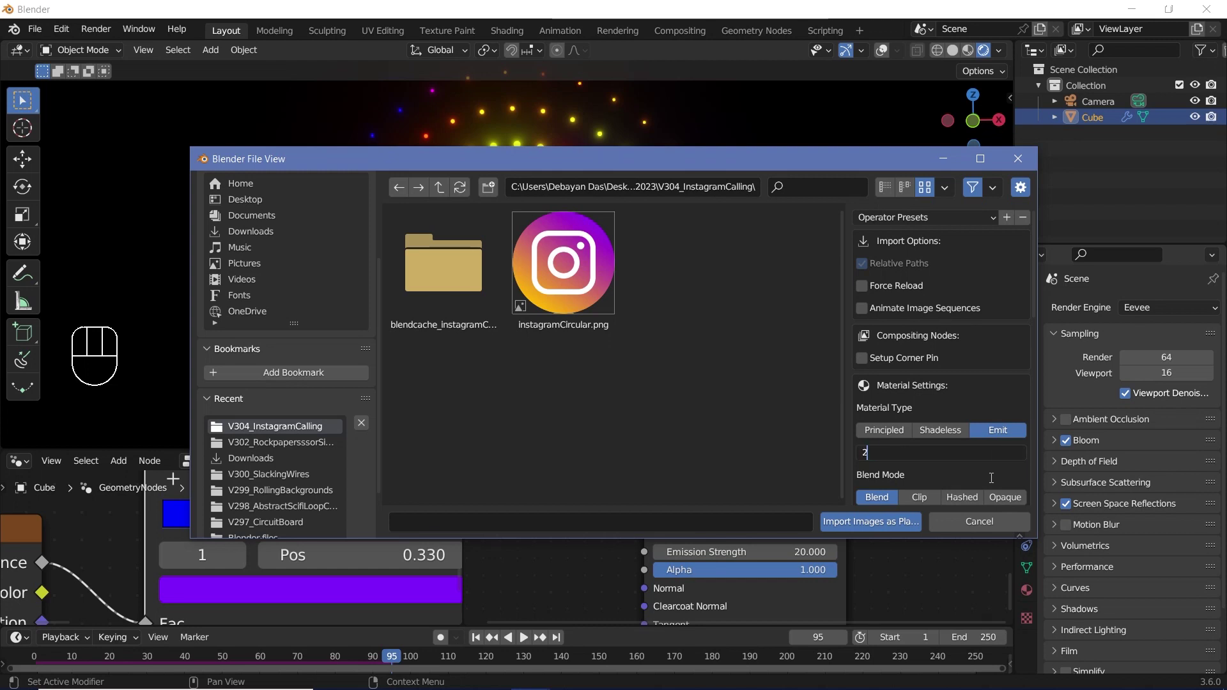
key(Return)
scroll(1011, 382, down, 5)
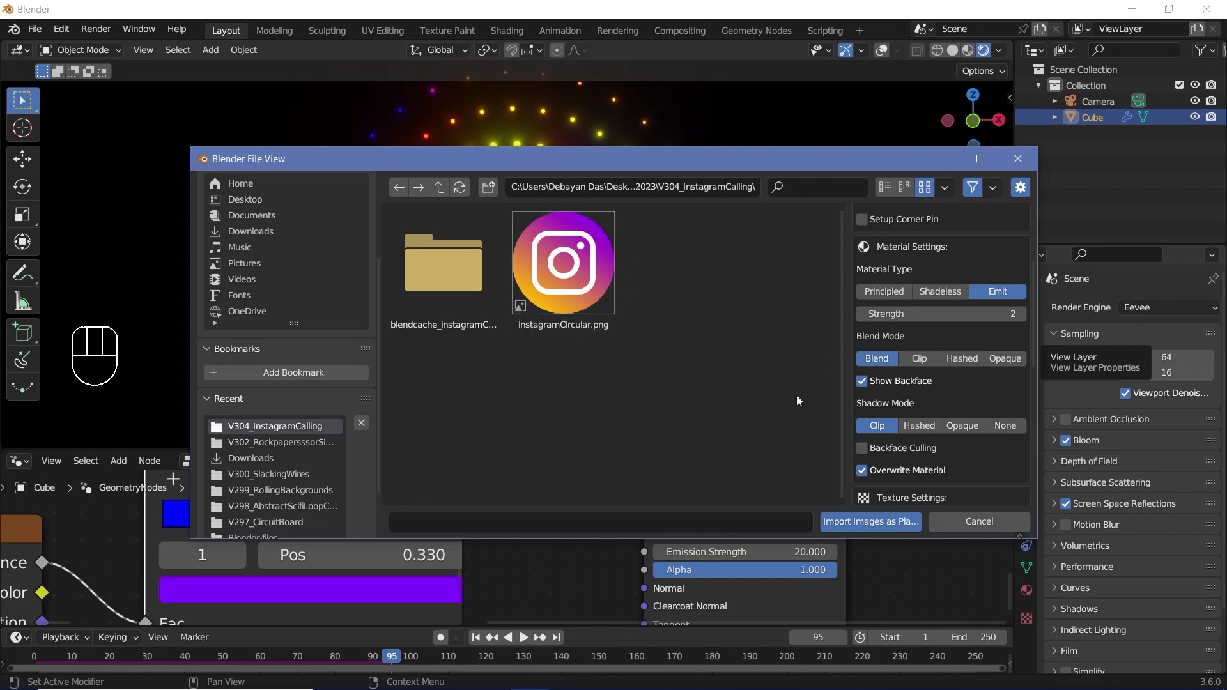
click(865, 525)
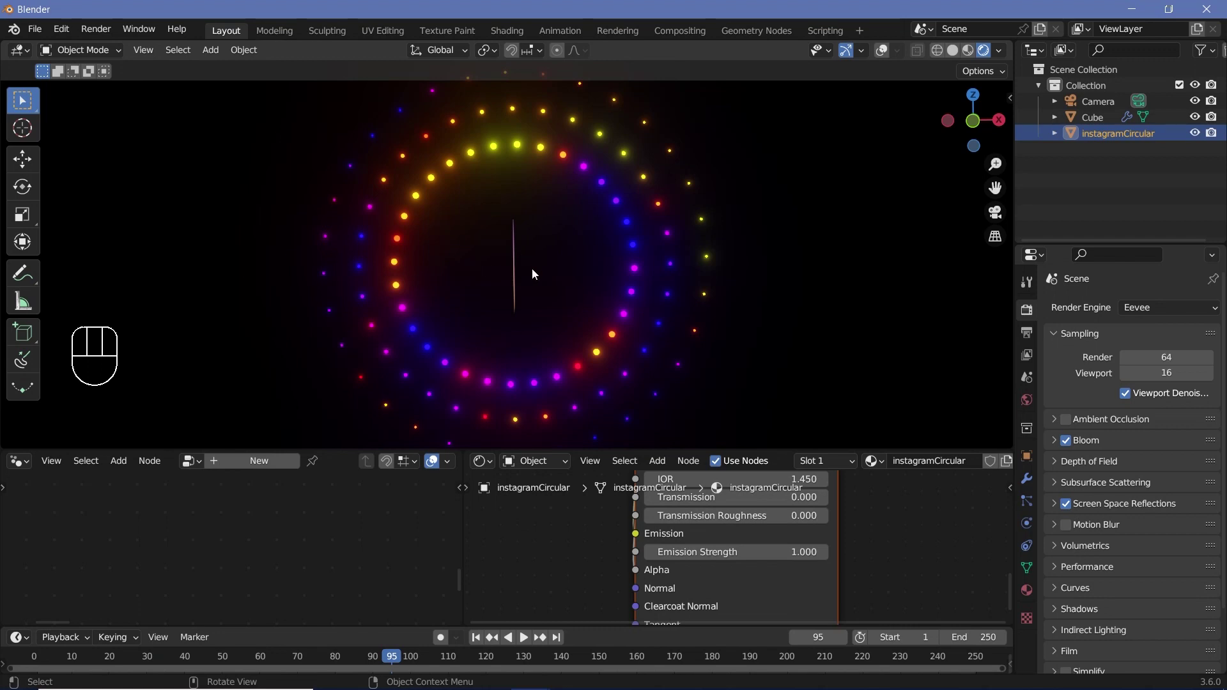
- Rotate the logo plane 90 degrees about X and scale it up to fill most of the innermost ring
text(rx90)
key(Return)
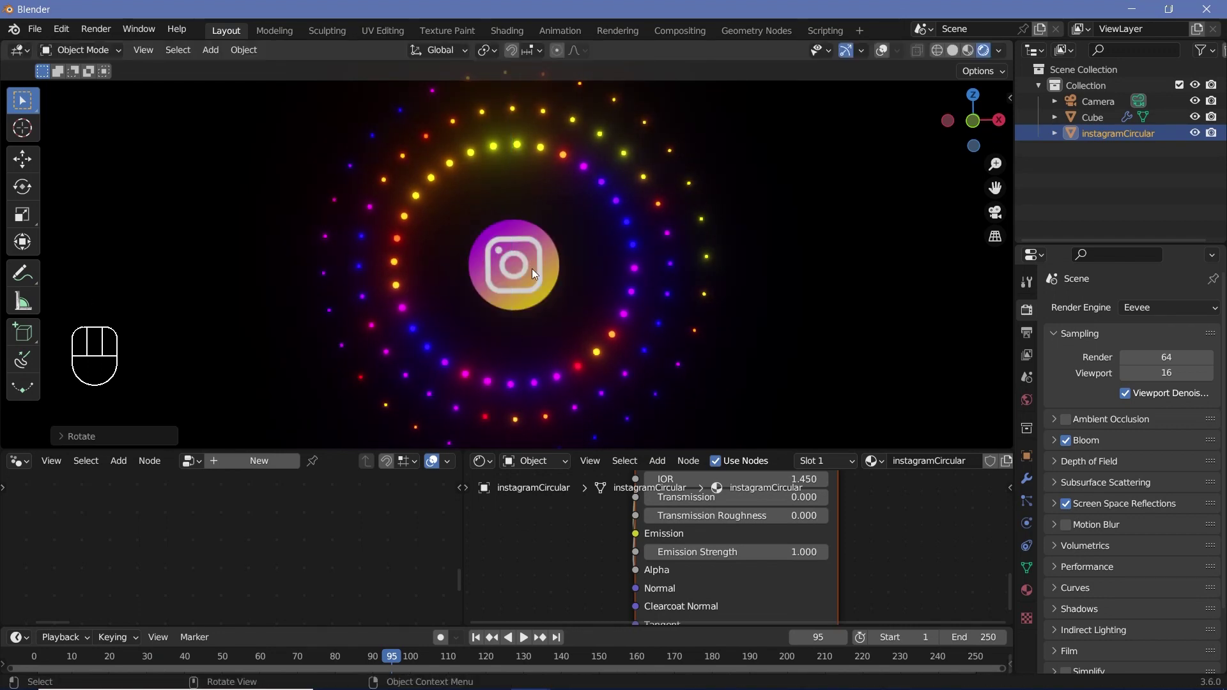
key(s)
click(608, 324)
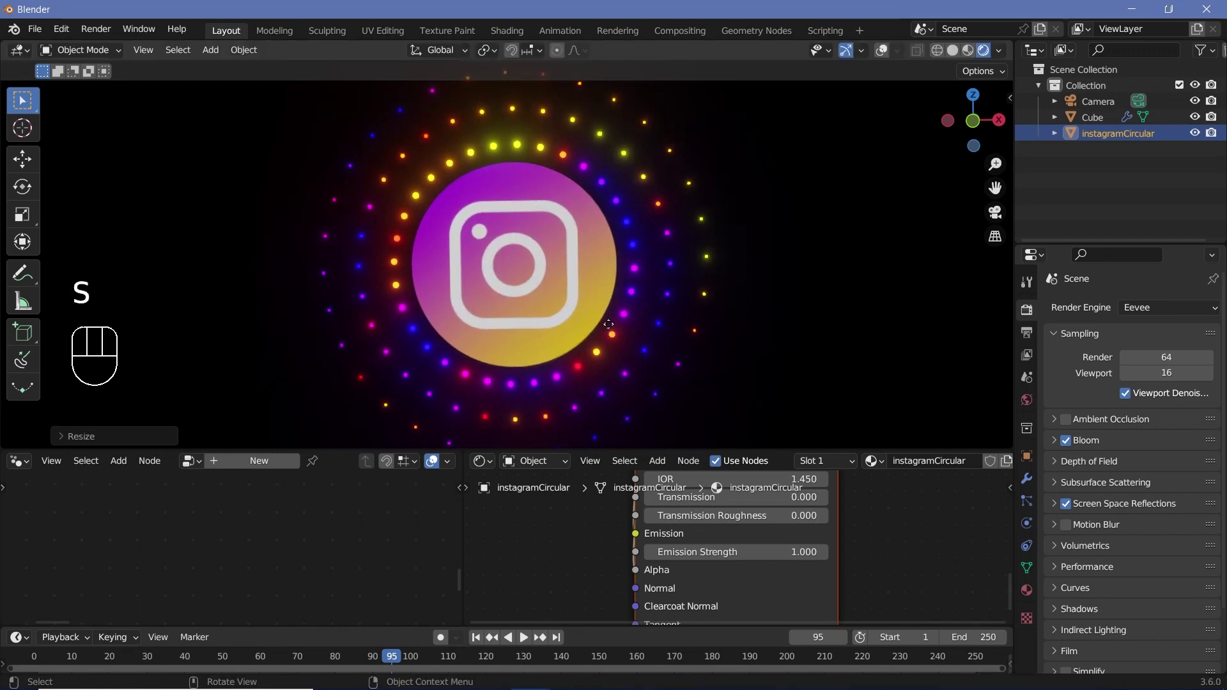
- Move the logo plane about 0.54 m along negative Y and replay the animation in an enlarged viewport
key(g)
key(y)
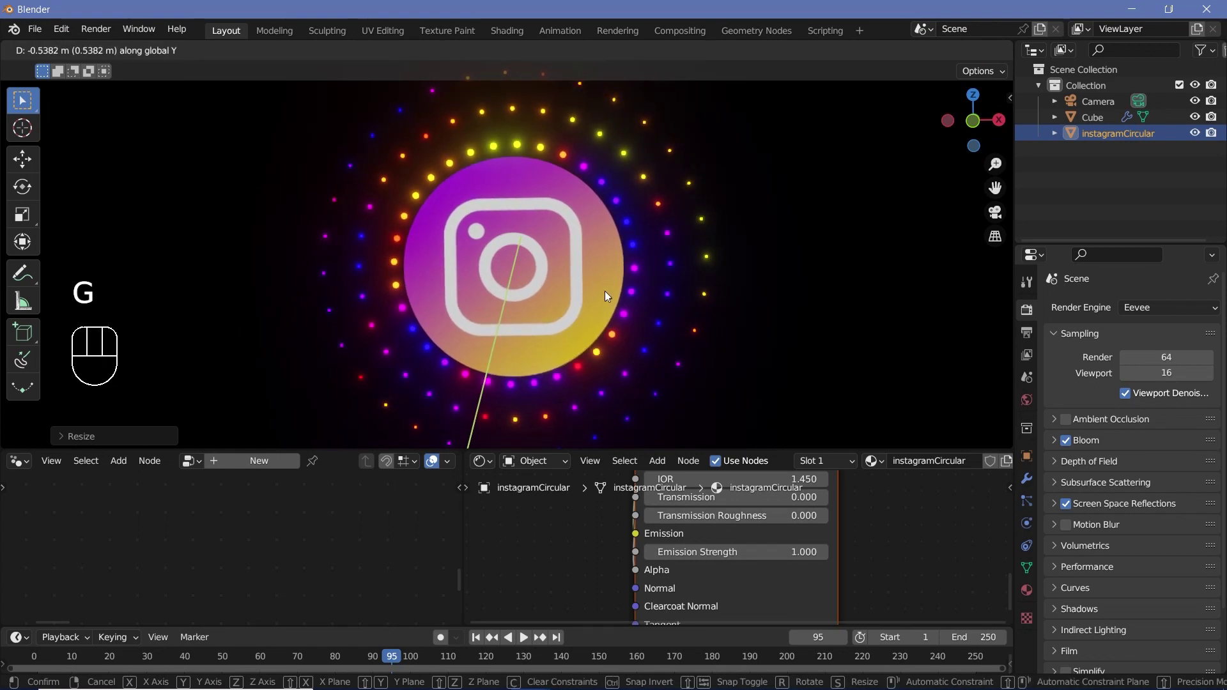
click(606, 295)
click(26, 659)
key(space)
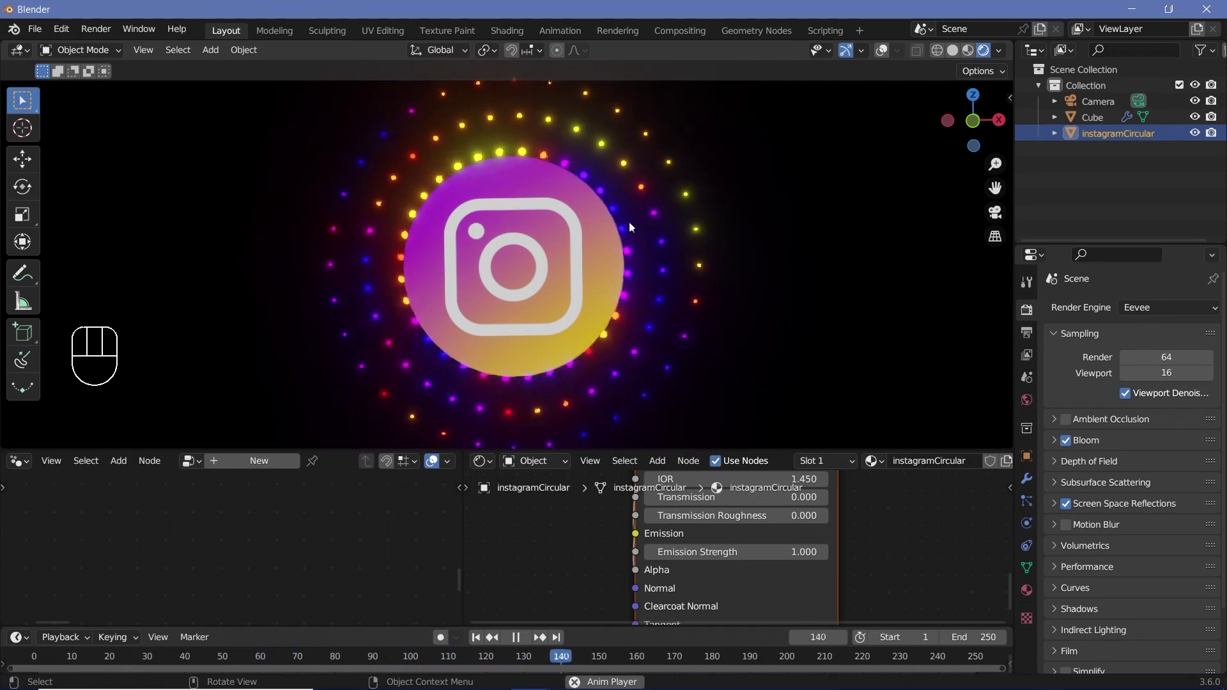
drag(631, 449, 631, 529)
key(space)
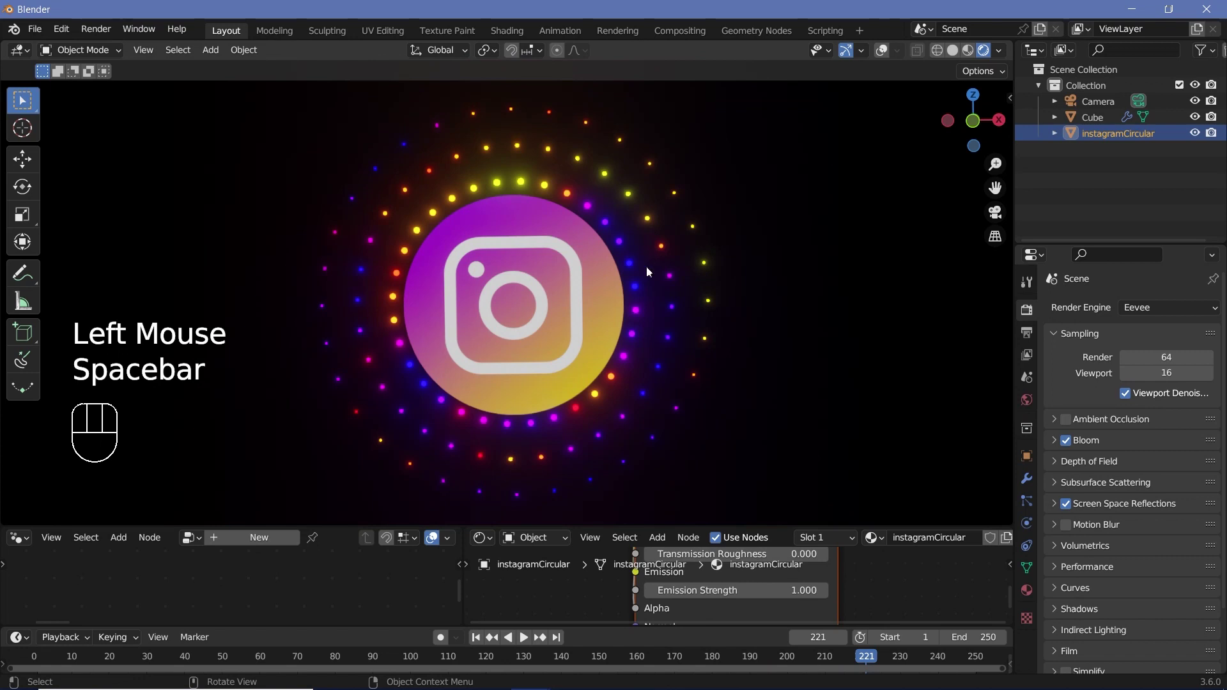
- Clear the camera's location and rotation, and rotate it 90 degrees about X
click(1099, 99)
key(alt+g)
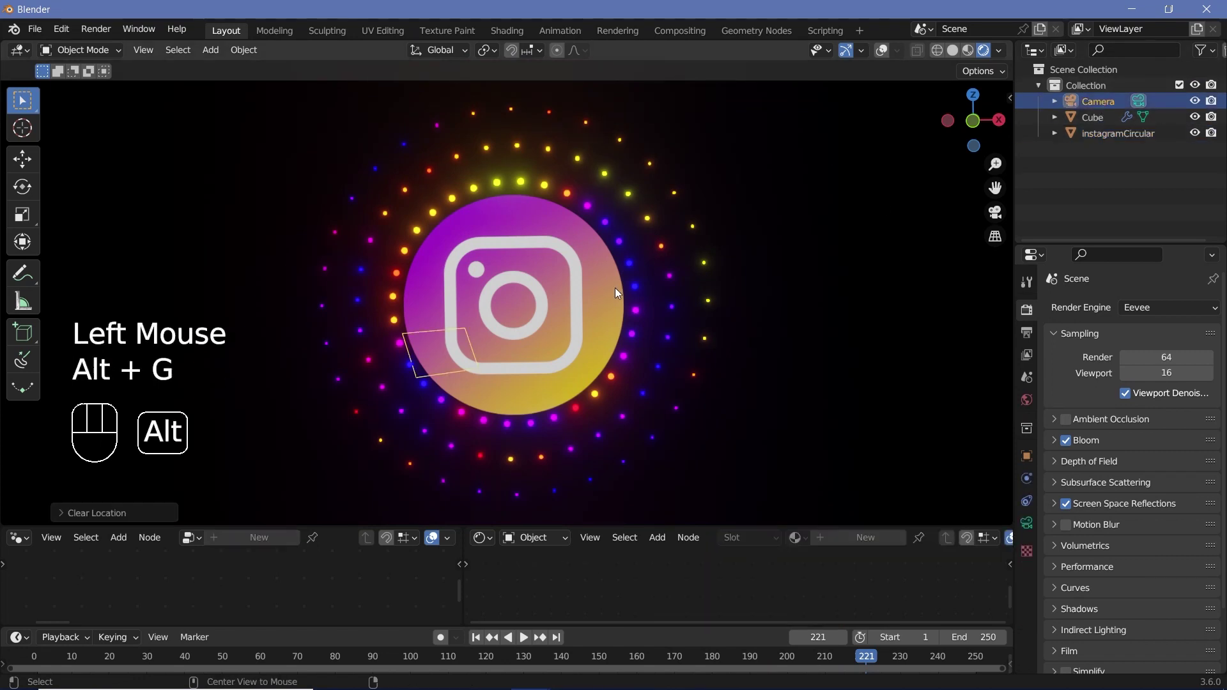
key(alt+r)
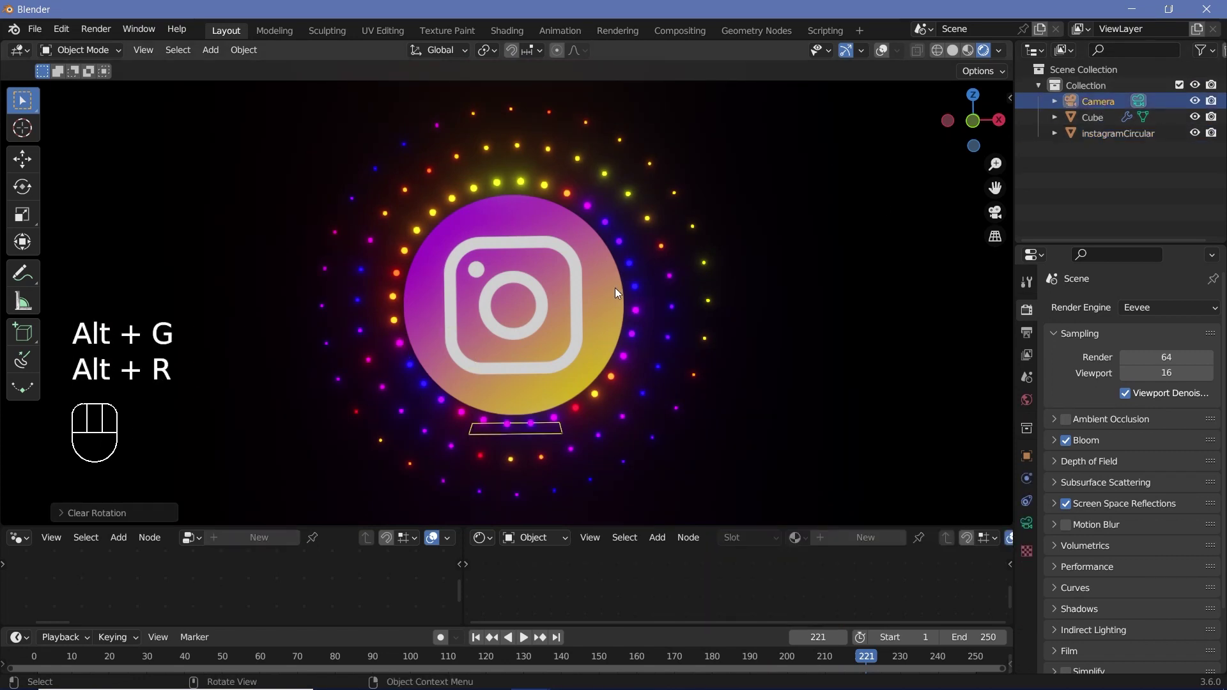
text(rx90)
key(Return)
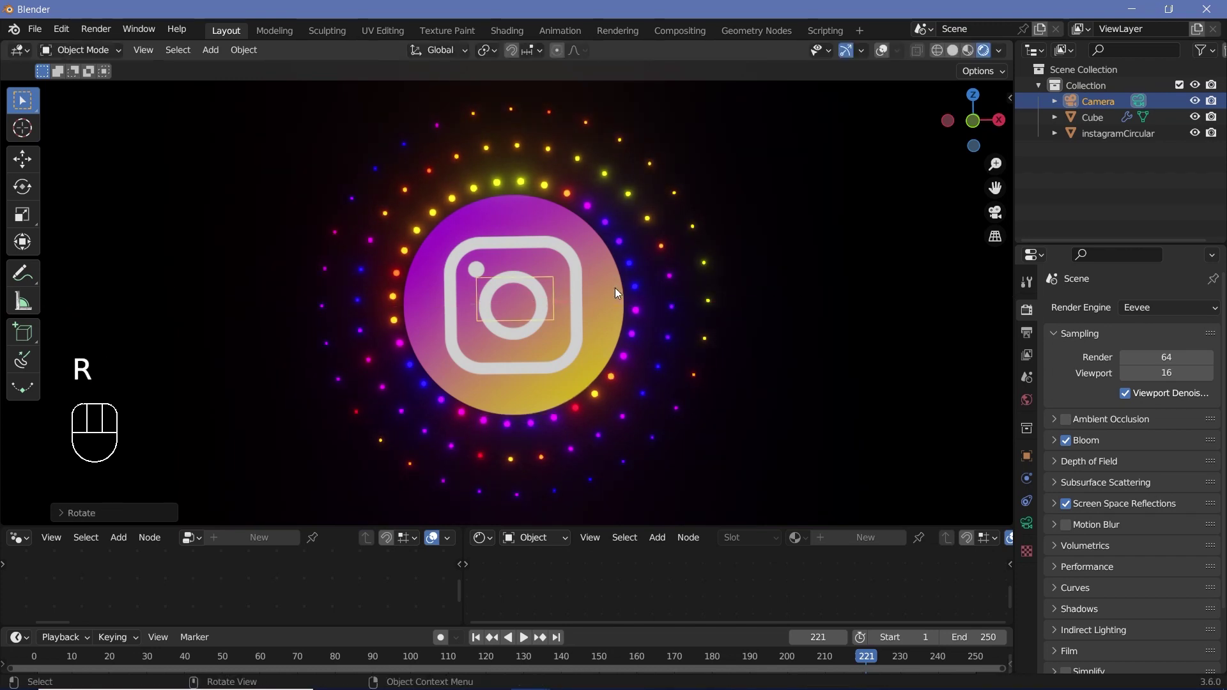
- In camera view, move the camera back along Y until the logo and rings fit the frame, and play the animation
key(KP_0)
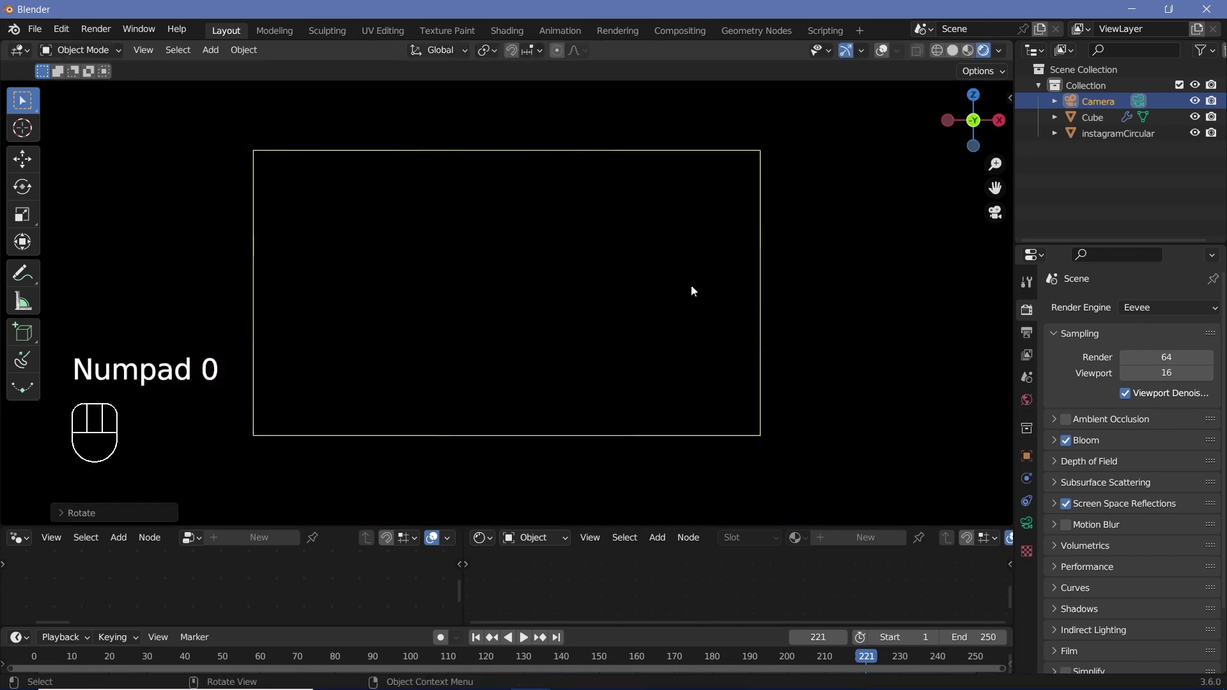
key(g)
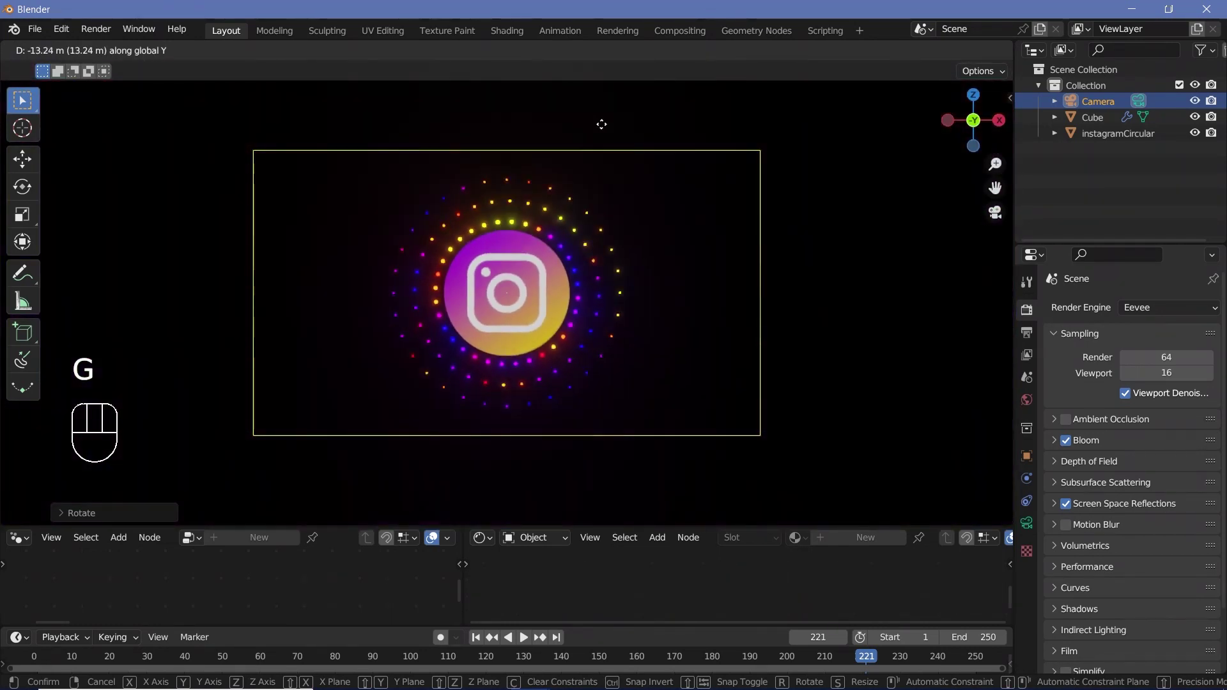
click(601, 124)
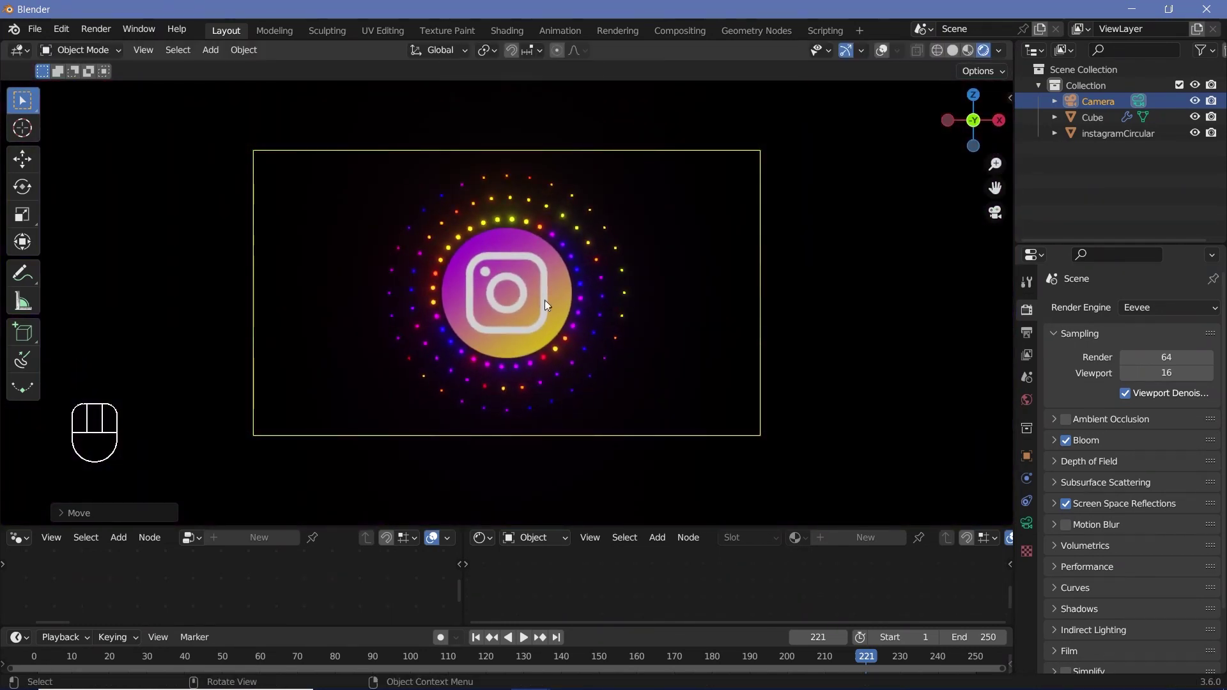
key(space)
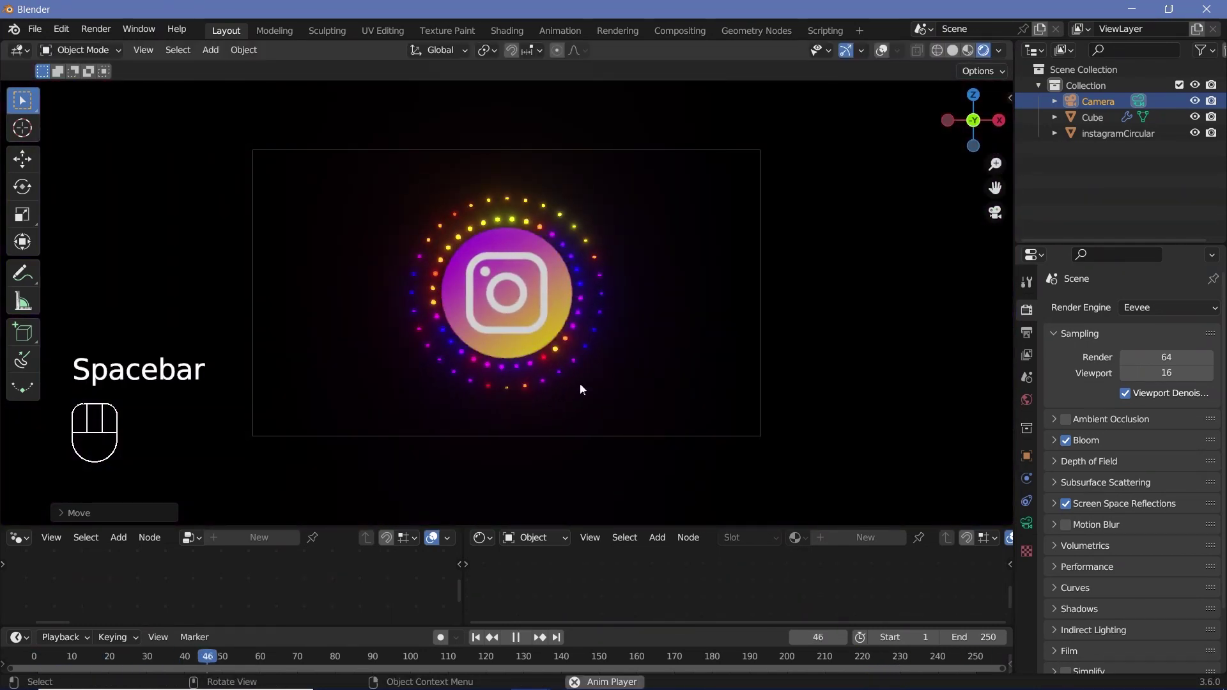
key(space)
- Hide the instagramCircular logo plane in the viewport
click(538, 270)
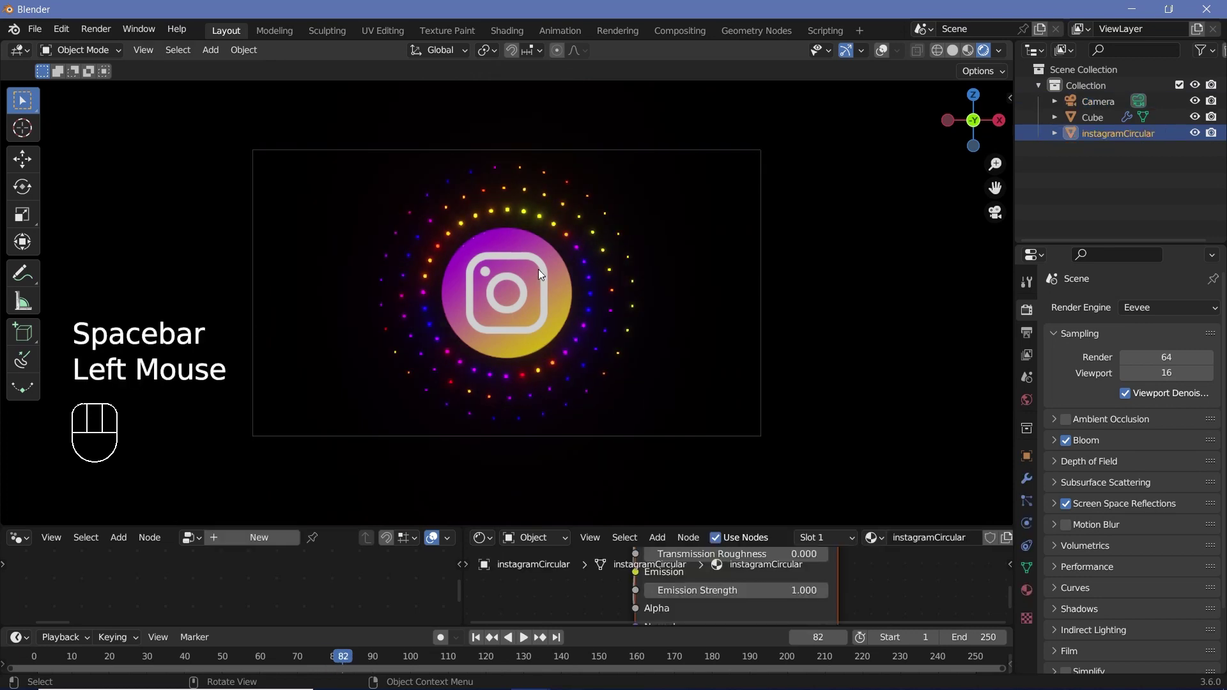
click(1194, 135)
click(710, 296)
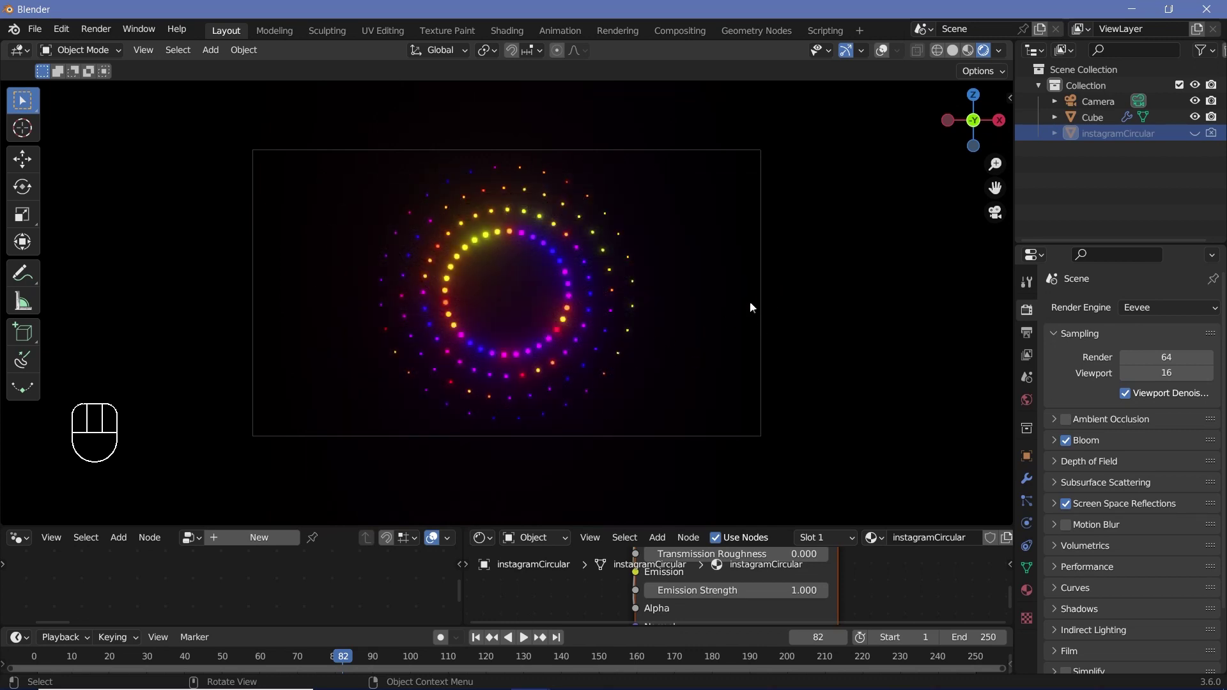
click(1196, 133)
click(1195, 134)
- Save the file as instagramCalling_tutorial.blend and bake the Cube's simulation nodes
click(1027, 524)
click(538, 269)
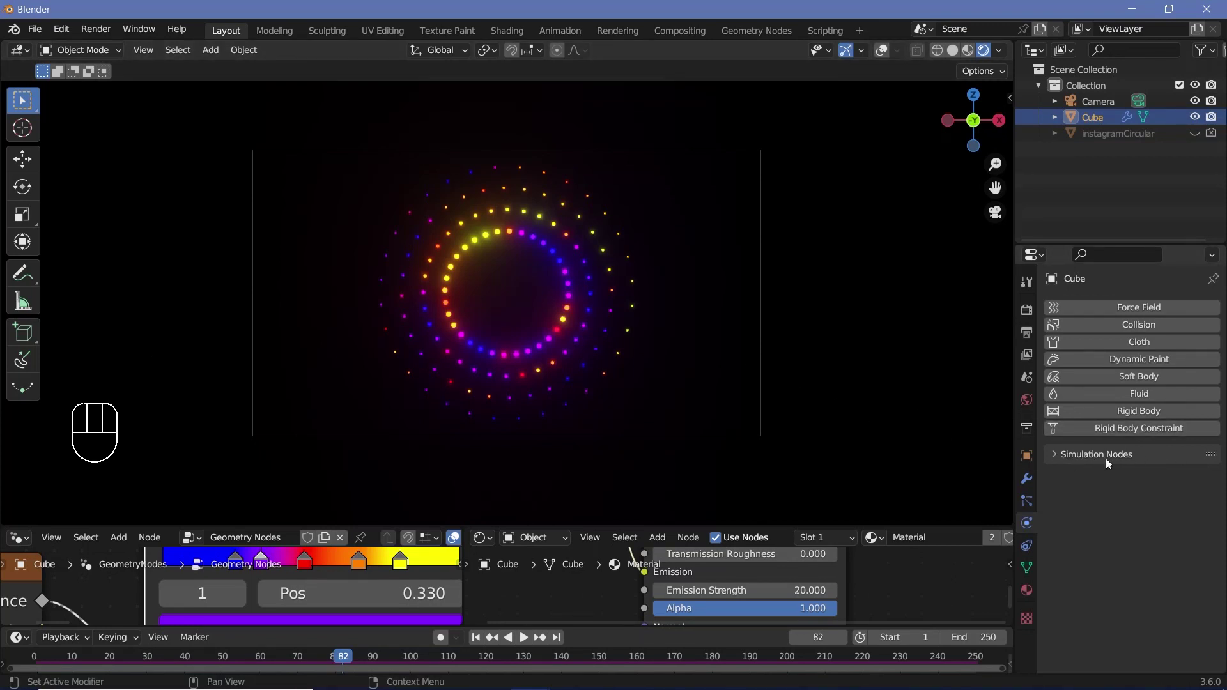
click(1054, 452)
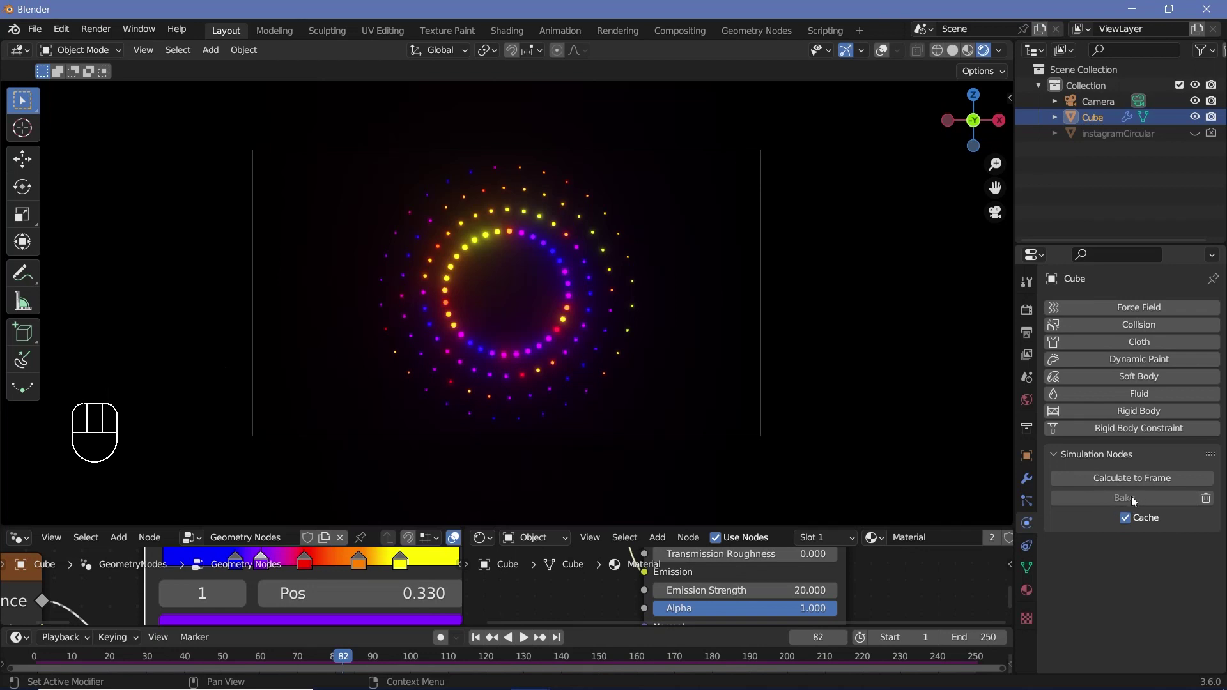
key(ctrl)
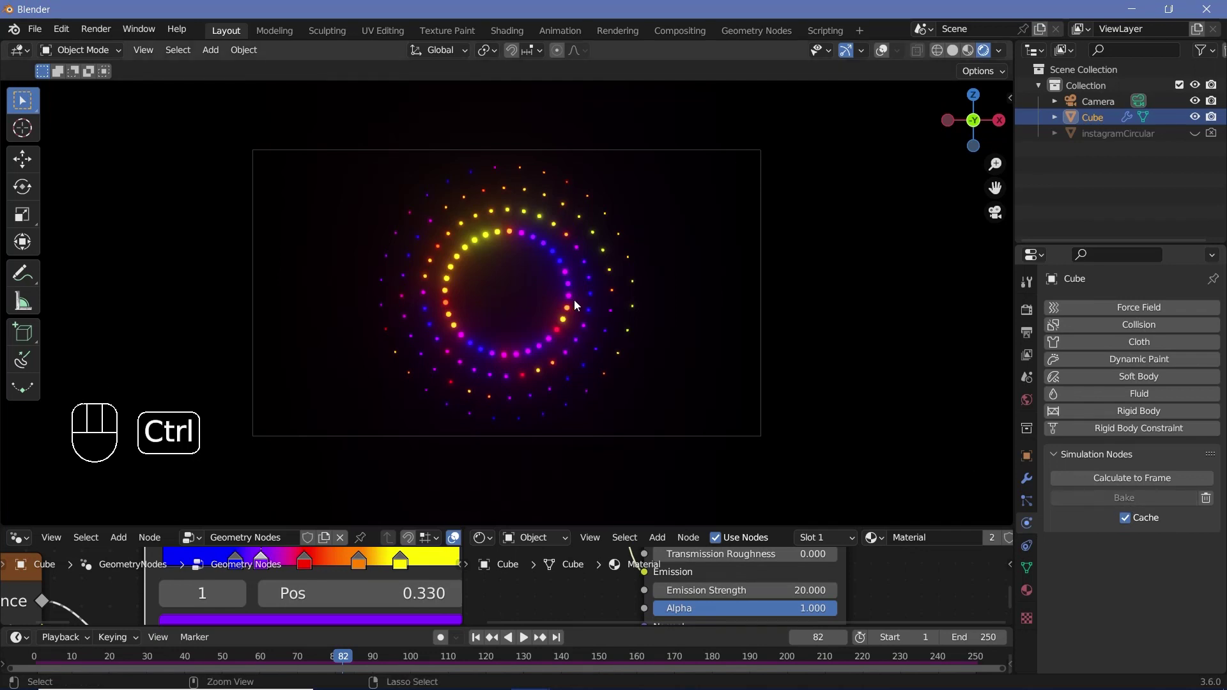
click(1115, 502)
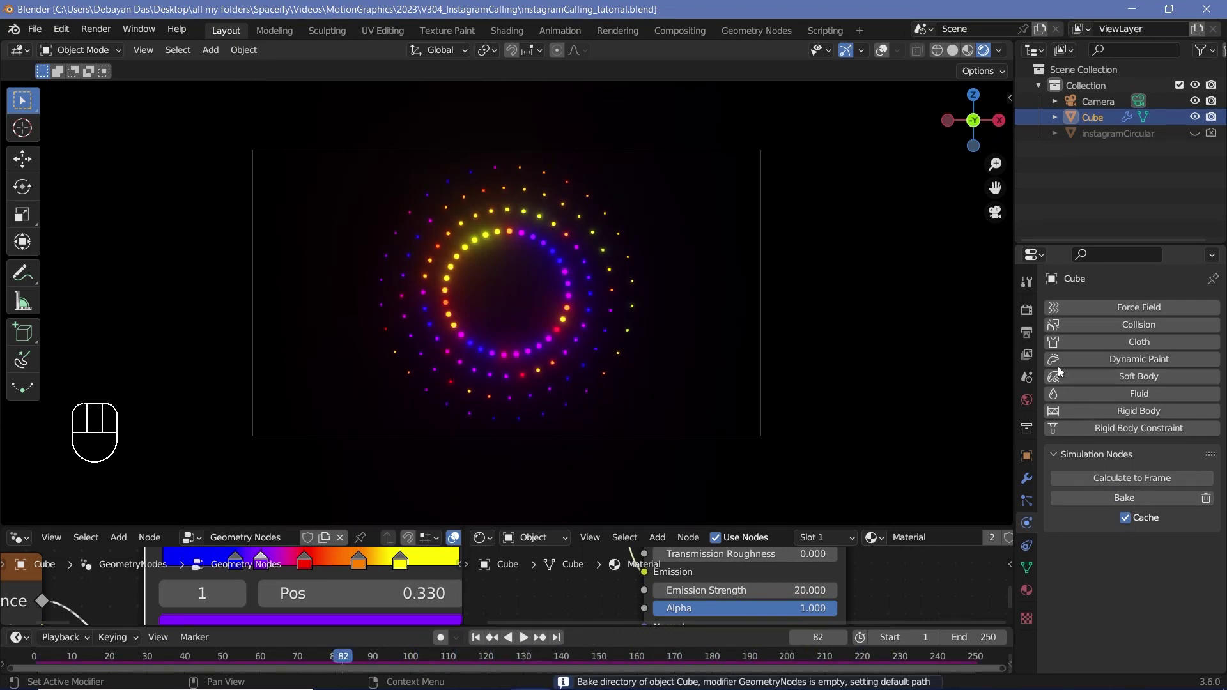
- Scrub through the timeline and play the animation to check the baked simulation
click(1025, 337)
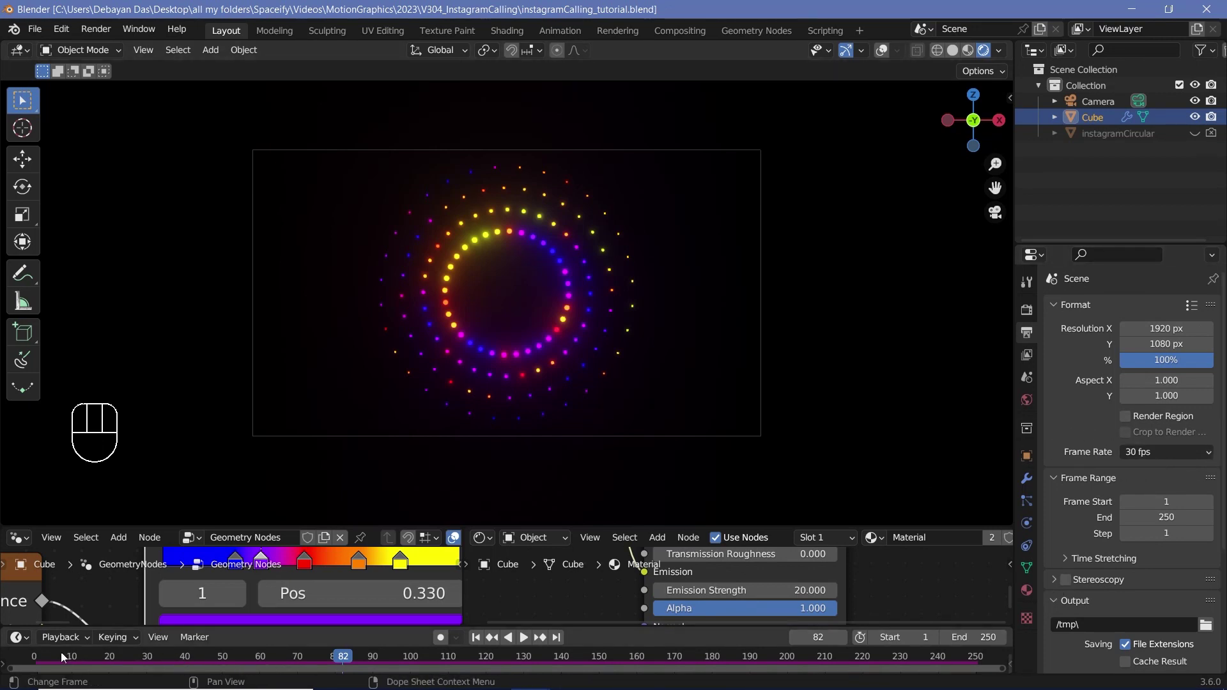
drag(63, 658, 328, 667)
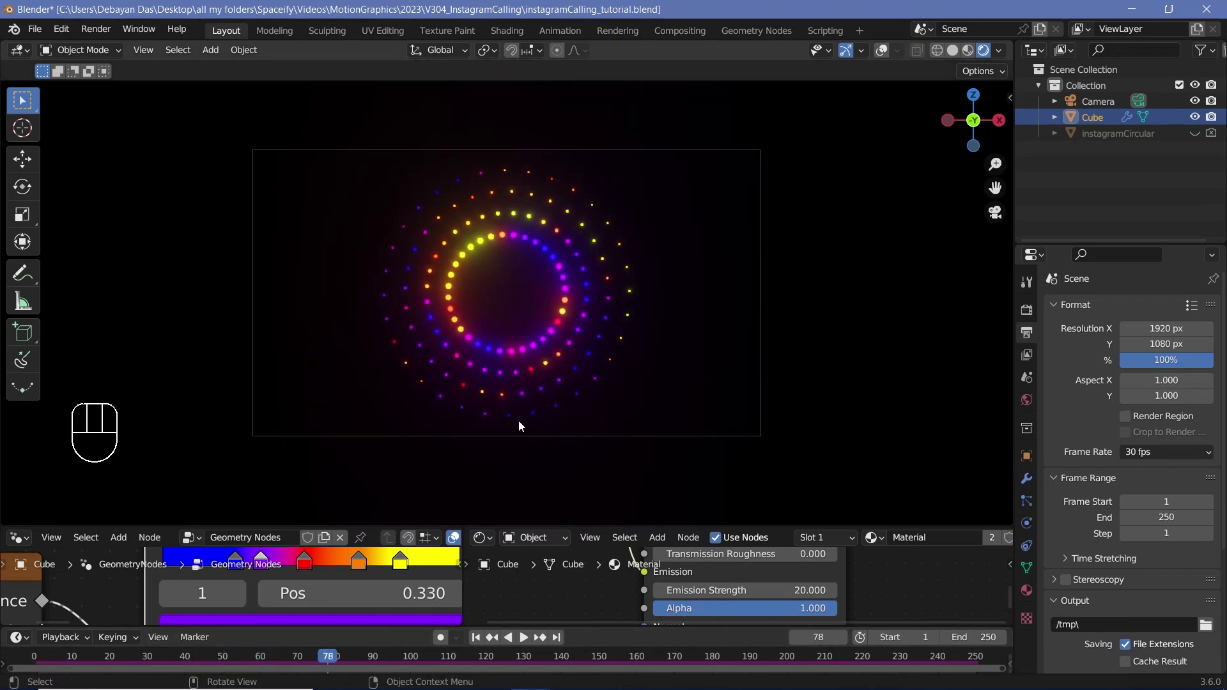
key(space)
key(space)
click(381, 658)
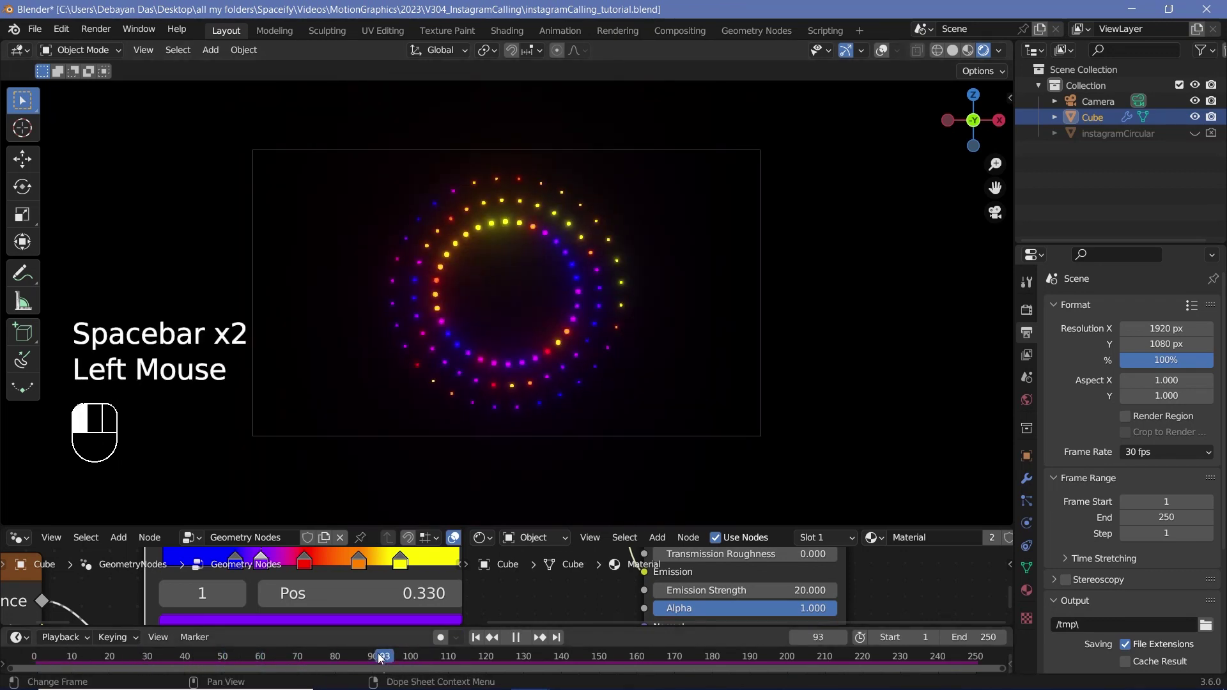
- Move the playhead to frame 100 and set the scene's start frame to 101
drag(381, 658, 412, 645)
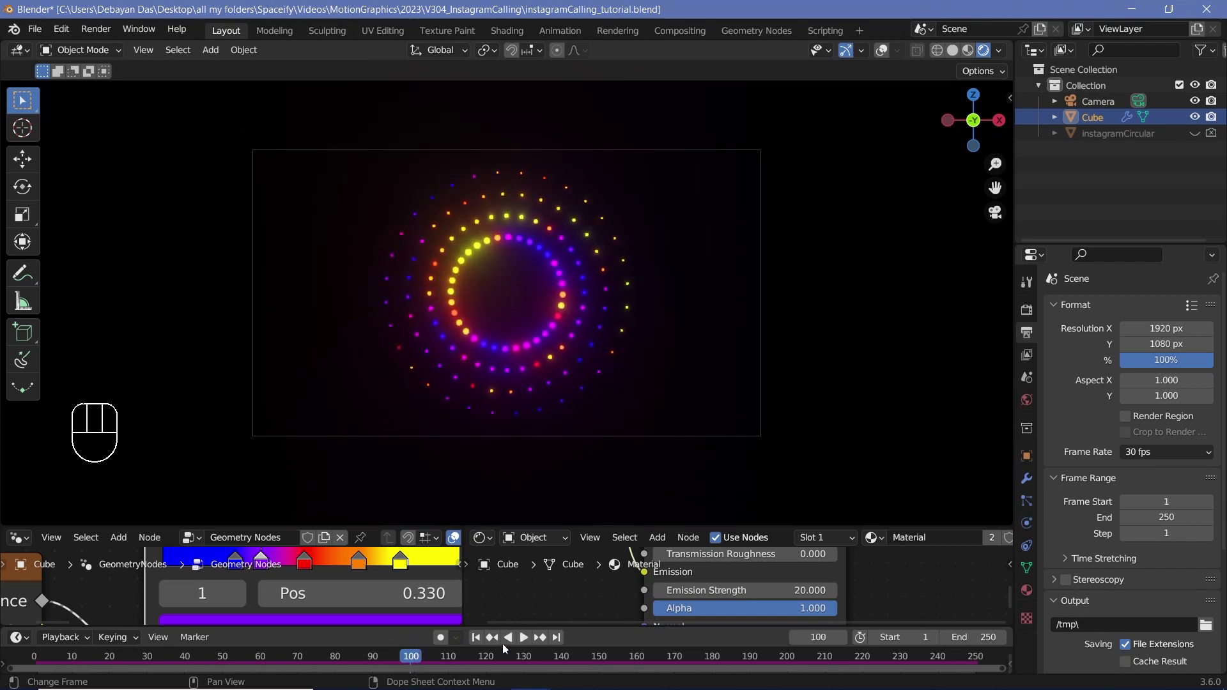
click(898, 637)
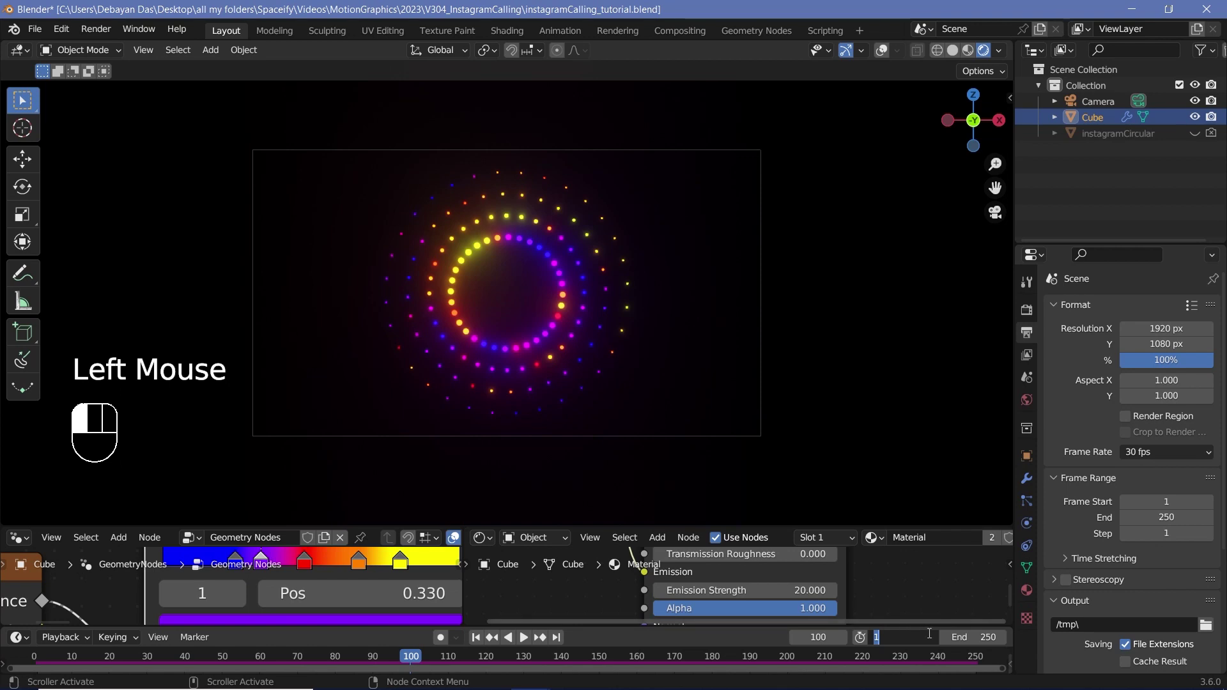
text(101)
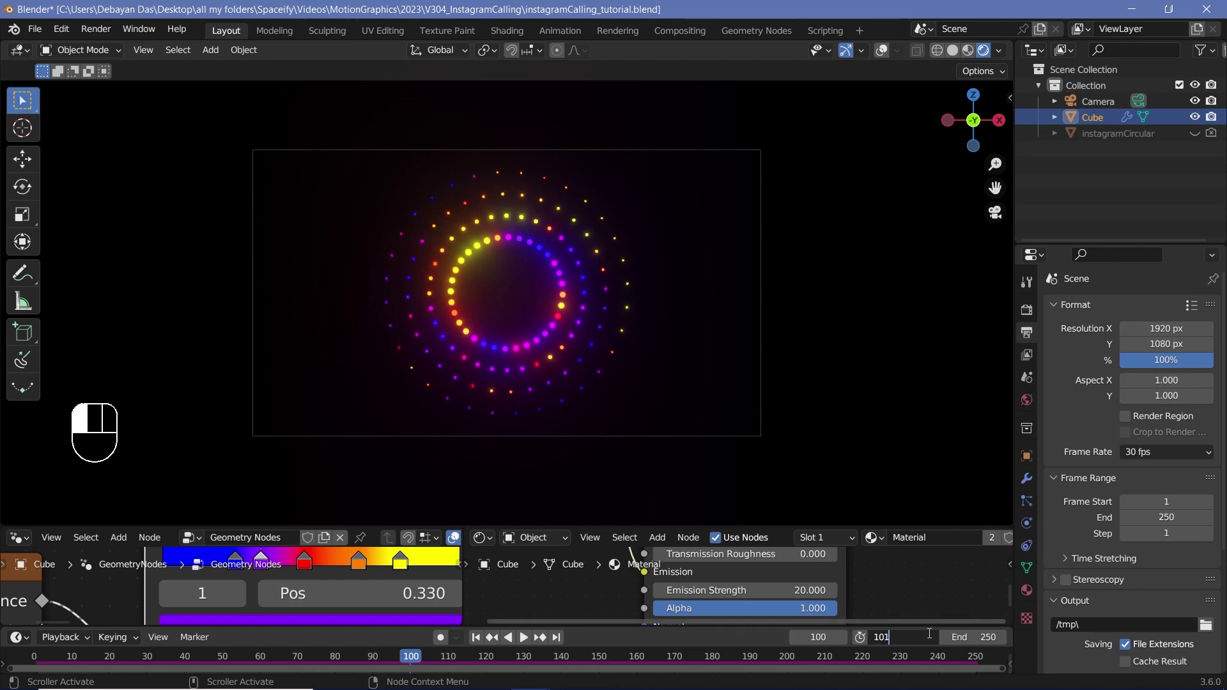
key(Return)
- Enlarge the geometry node editor and examine the Modulo node fed by the Scene Time frame output
drag(917, 627, 908, 563)
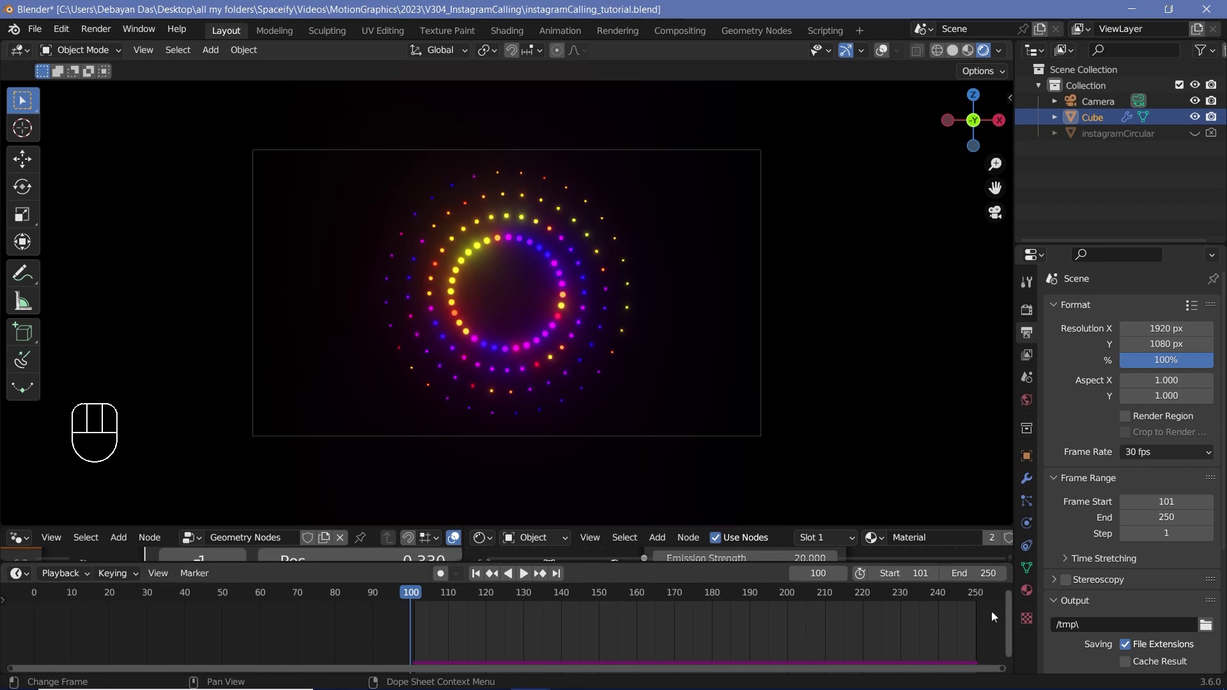
drag(593, 563, 586, 618)
drag(576, 527, 576, 315)
ctrl+middle_drag(549, 556, 561, 512)
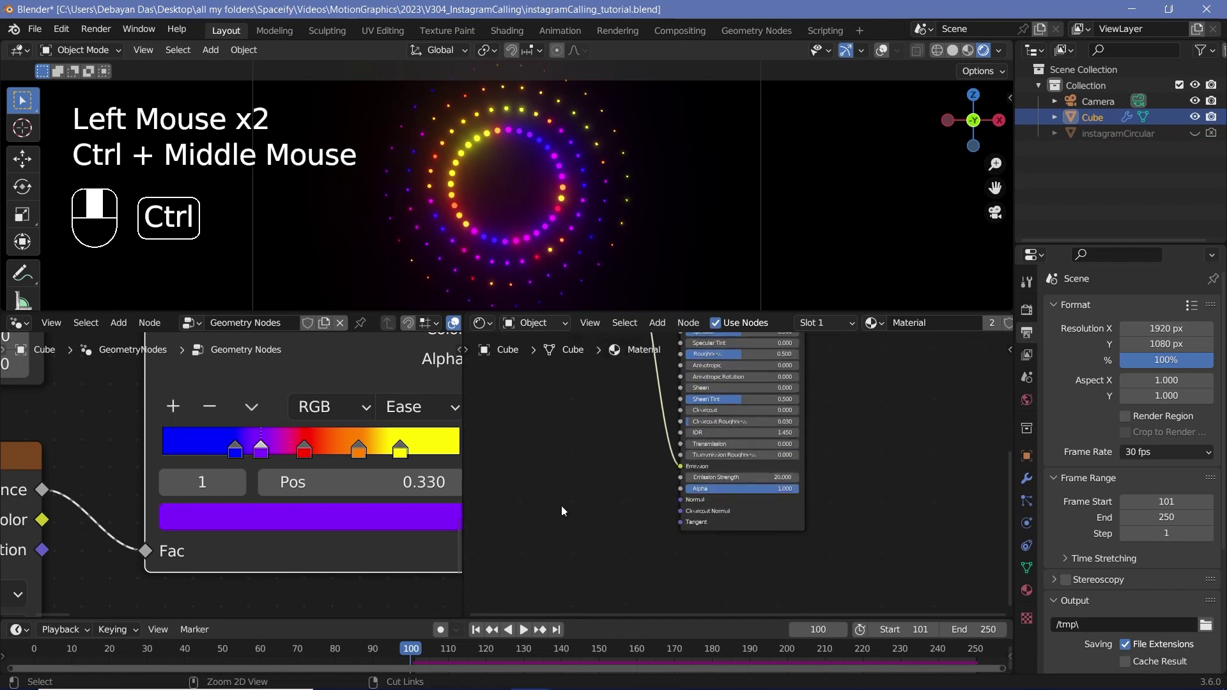
drag(464, 516, 868, 537)
ctrl+middle_drag(654, 452, 672, 416)
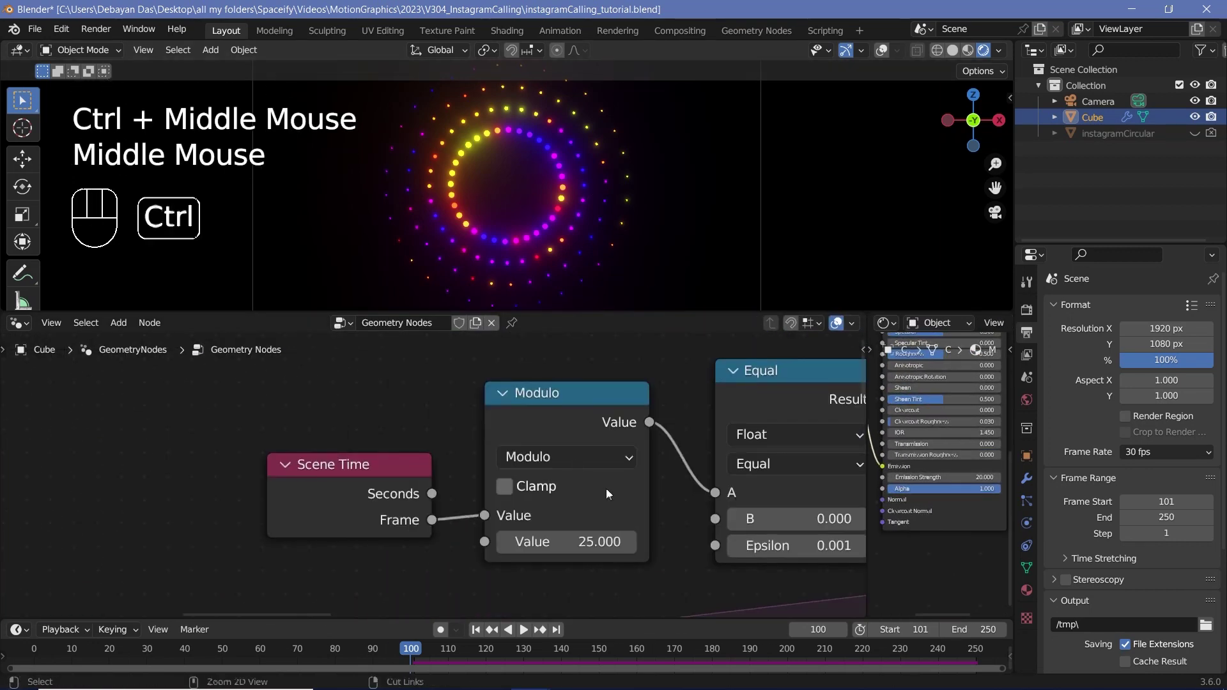
mouse_move(606, 488)
ctrl+middle_down()
mouse_move(647, 535)
mouse_move(605, 472)
ctrl+middle_up()
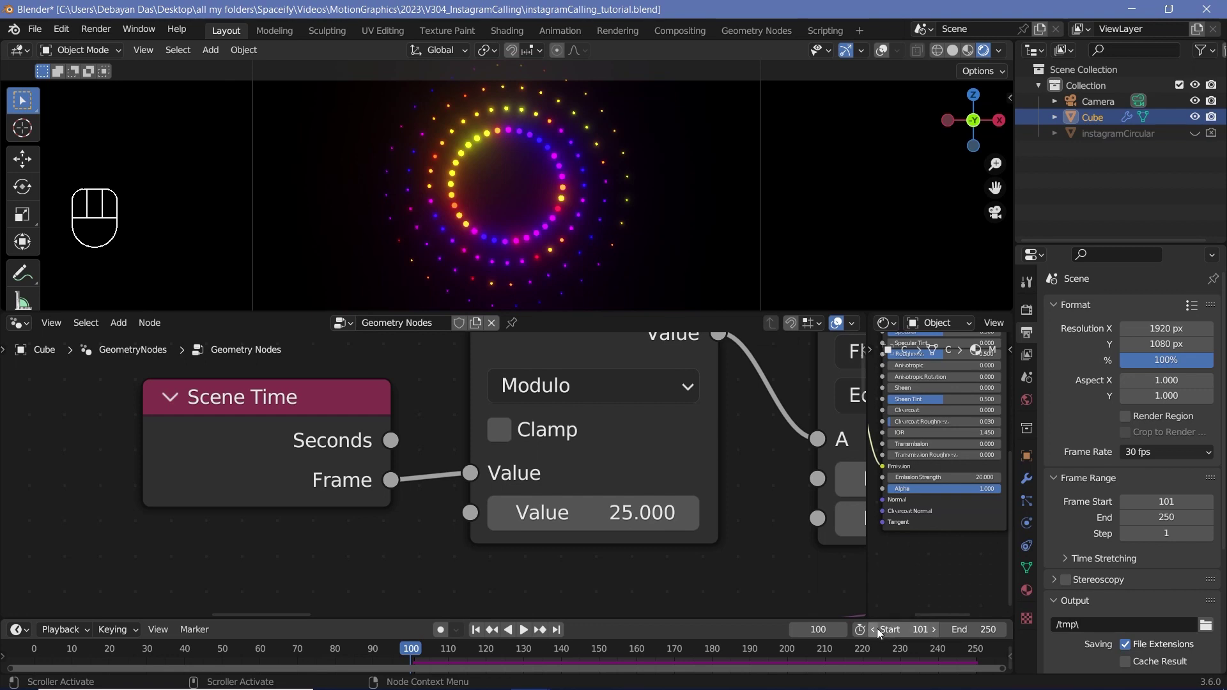
- Try a start frame of 100, set it back to 101, and play the animation
drag(924, 631, 919, 631)
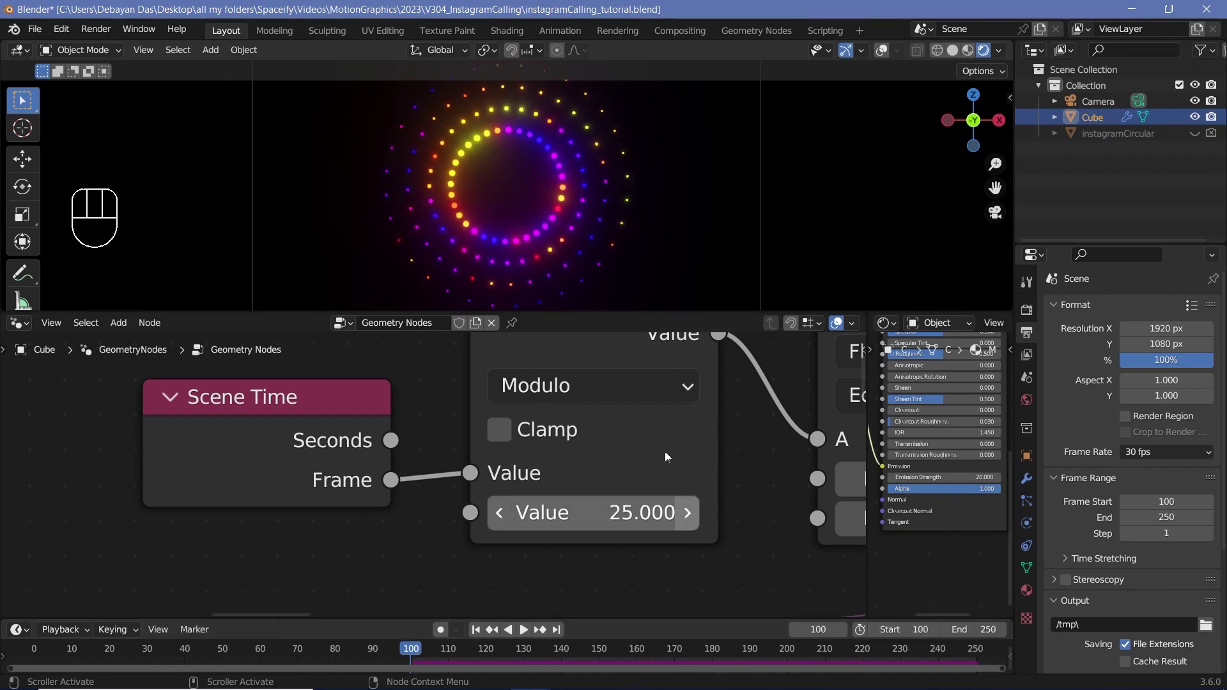
click(933, 630)
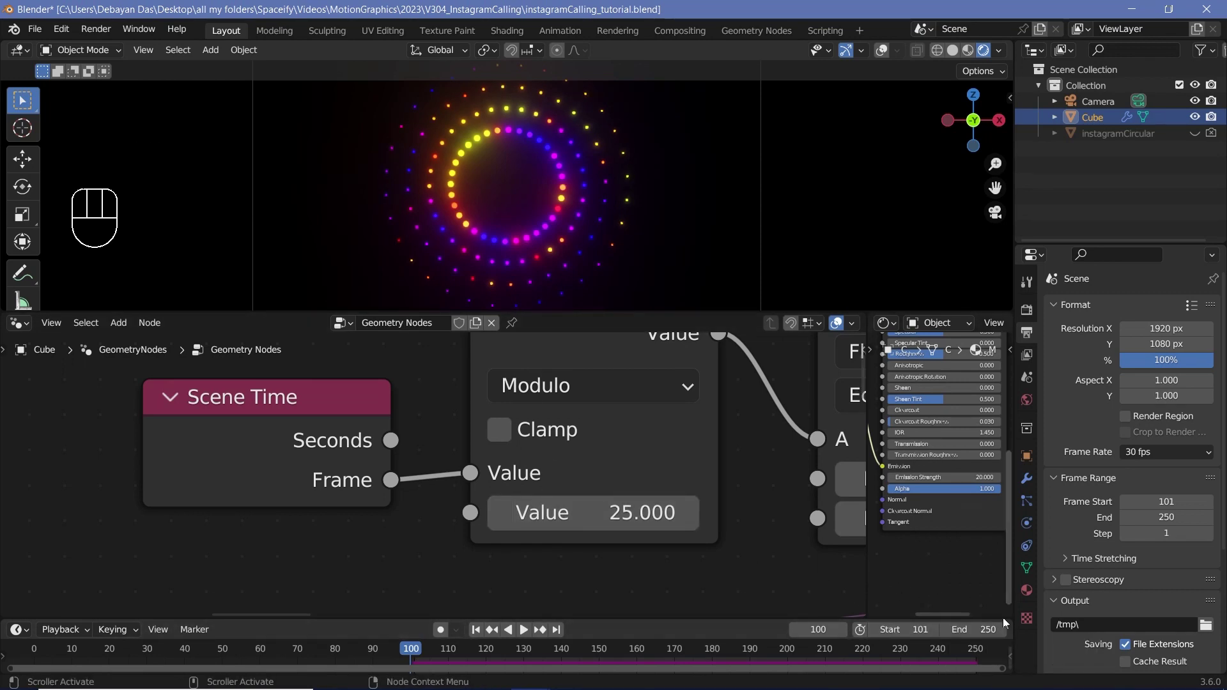
key(space)
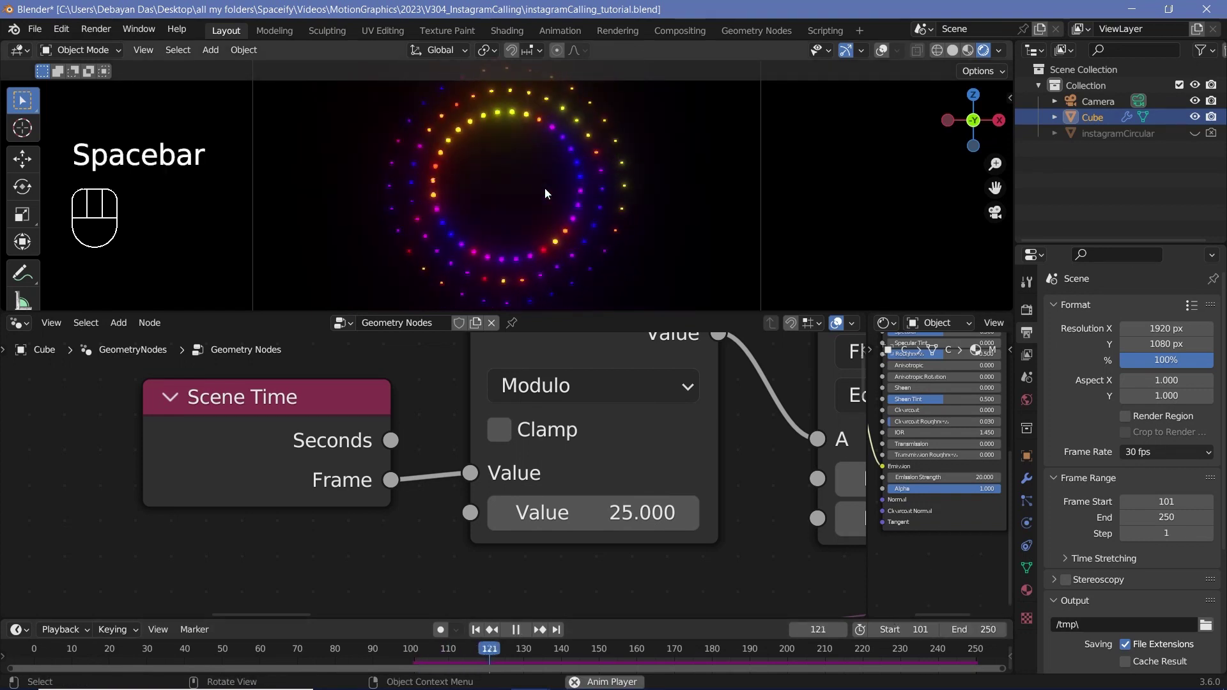
- Show the instagramCircular logo in the viewport and in renders, enlarge the 3D viewport, and play the animation
click(1194, 133)
click(1211, 133)
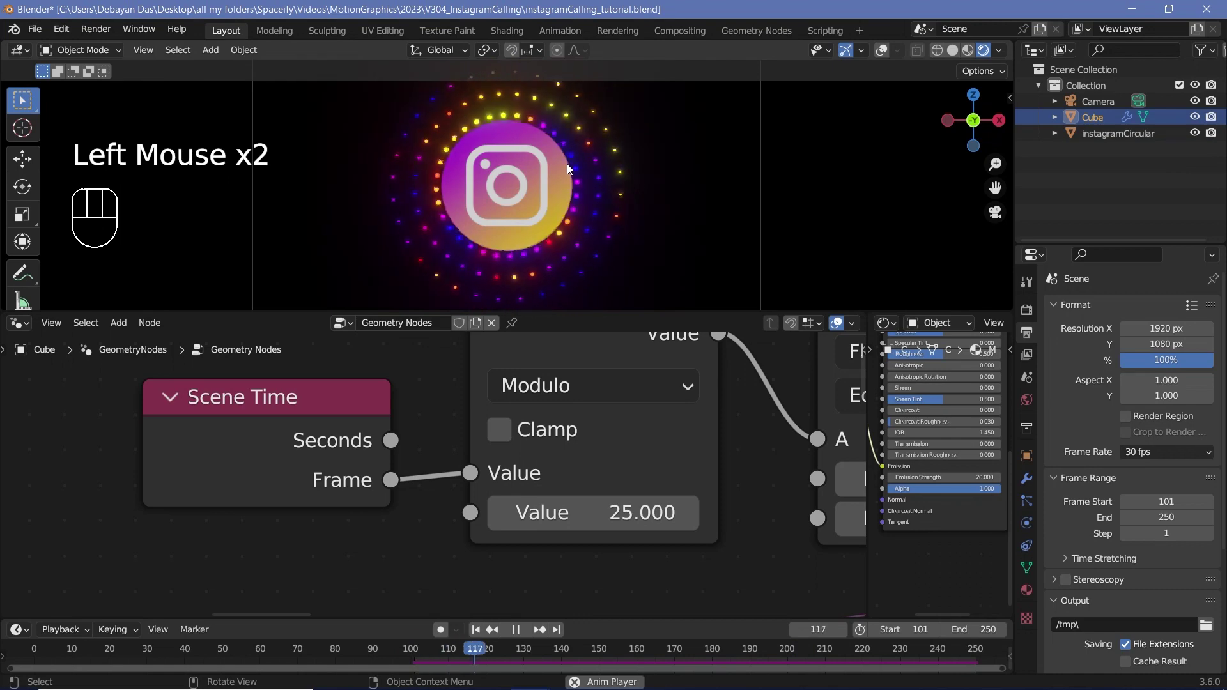
key(space)
click(638, 312)
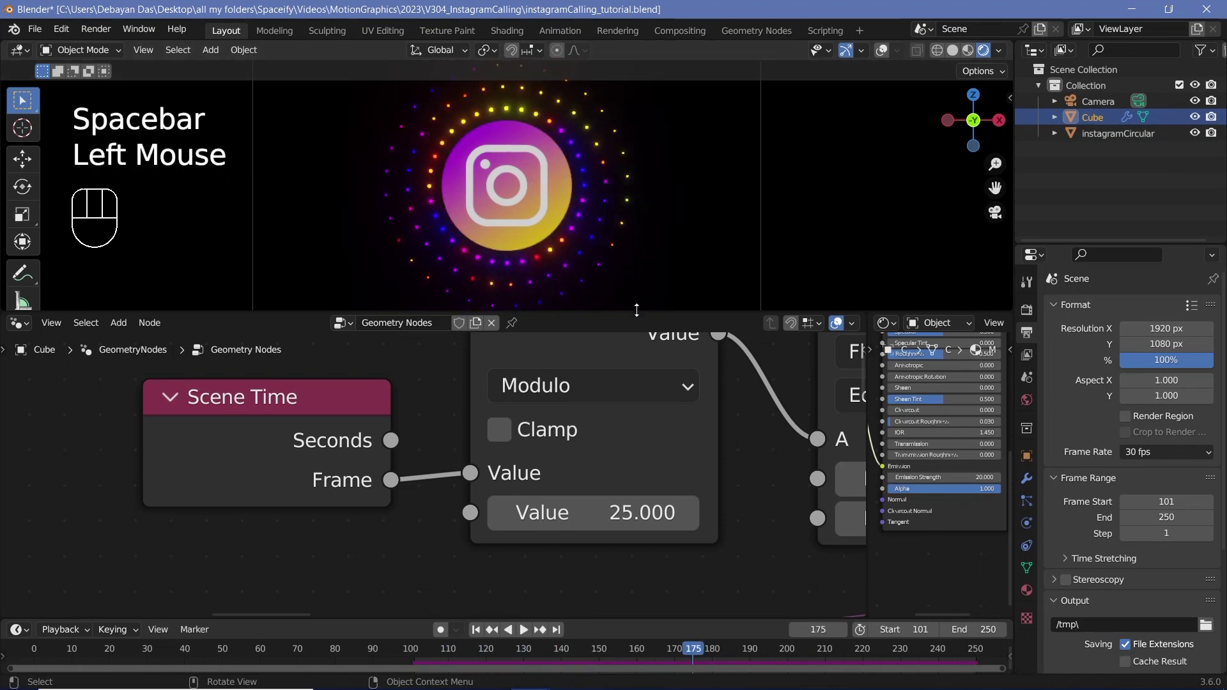
drag(638, 312, 639, 408)
key(space)
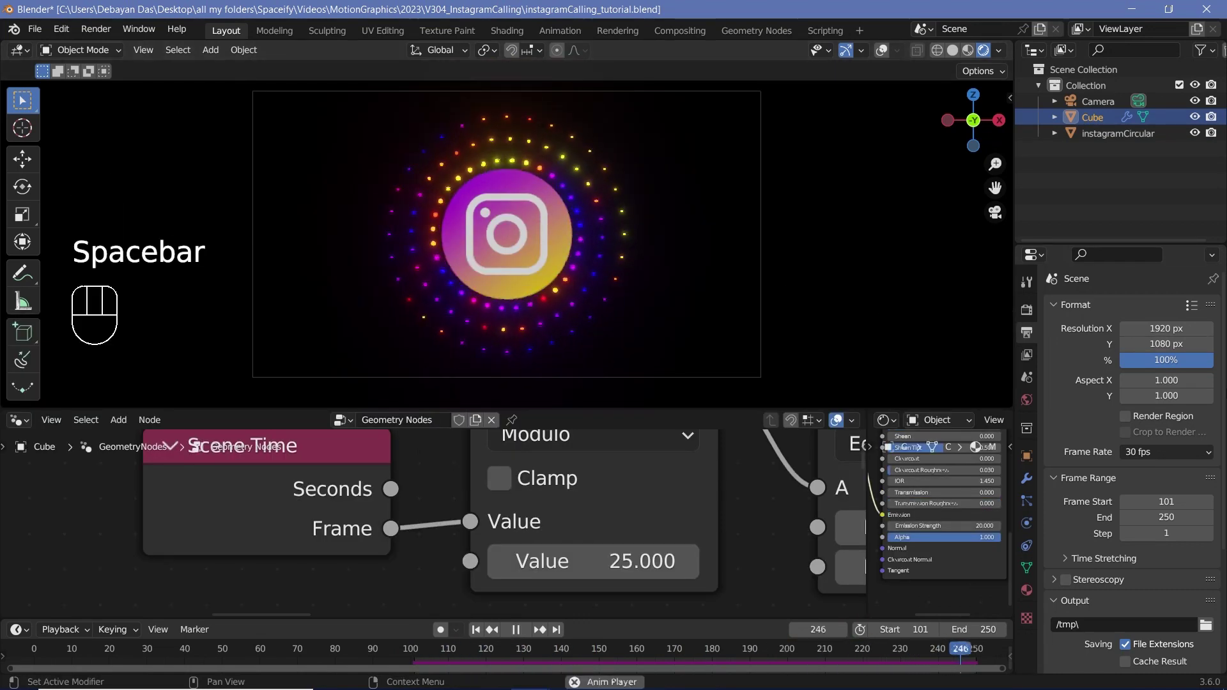
key(space)
- Set the render output path to //, the folder of the blend file
scroll(1125, 513, down, 6)
double_click(1101, 457)
text(//)
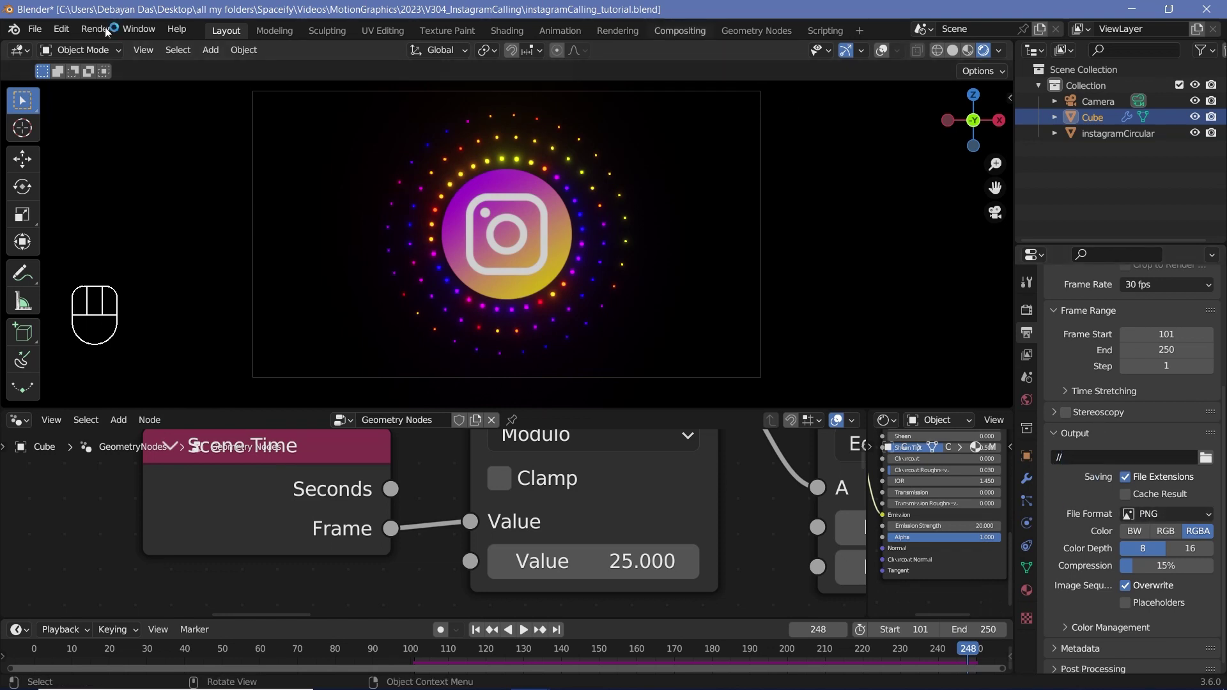
- Set the output format to FFmpeg Video with an MPEG-4 container and Perceptually Lossless output quality
click(1167, 513)
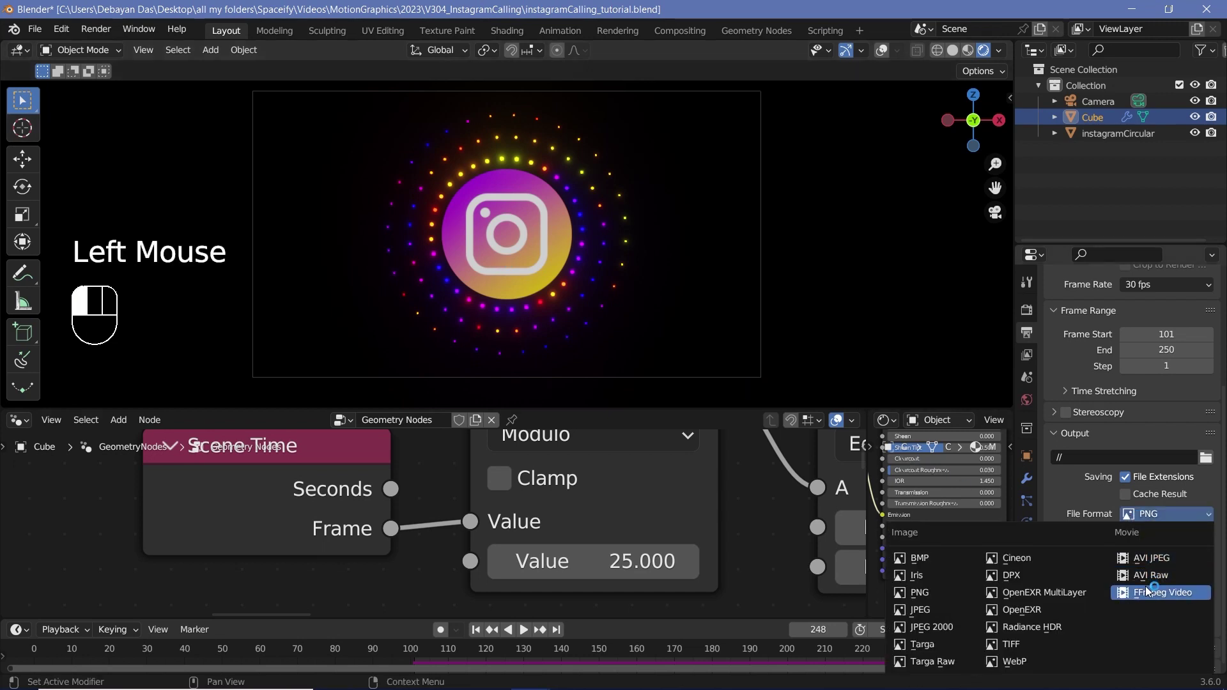
click(1160, 585)
click(1221, 512)
click(1067, 623)
drag(1221, 415, 1221, 532)
click(1166, 427)
click(1166, 481)
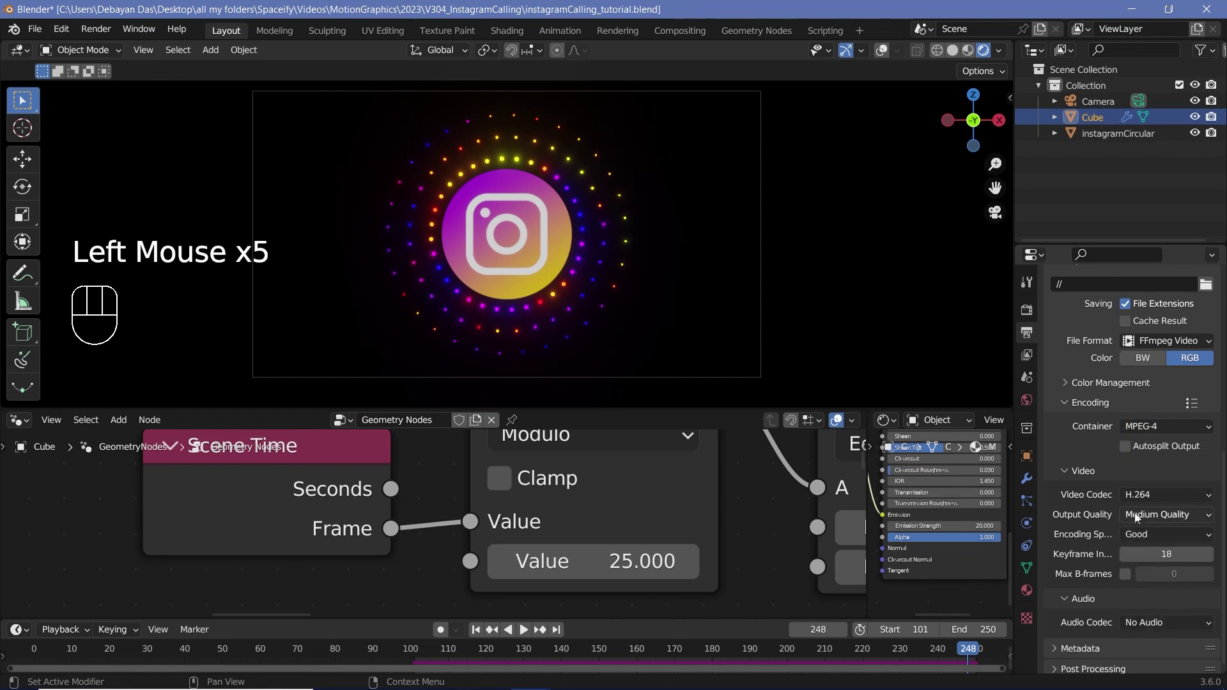
click(1135, 514)
click(1130, 461)
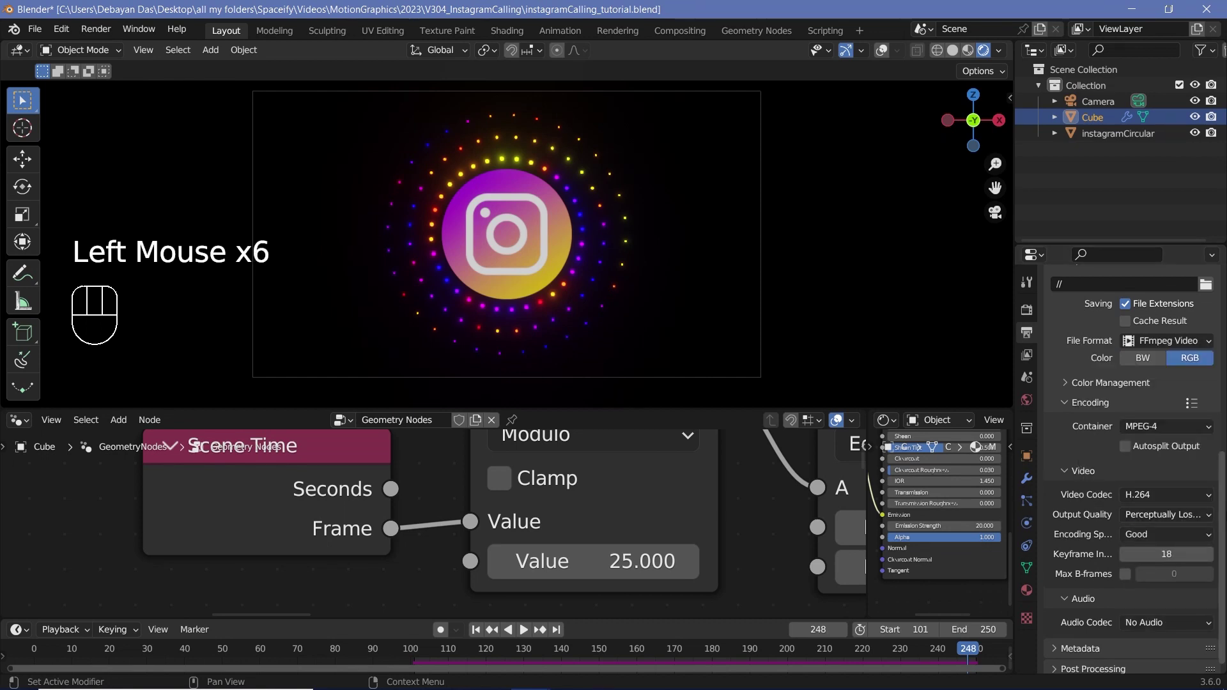
- Bring up the commands for rendering the scene
drag(1221, 537, 1221, 345)
click(95, 29)
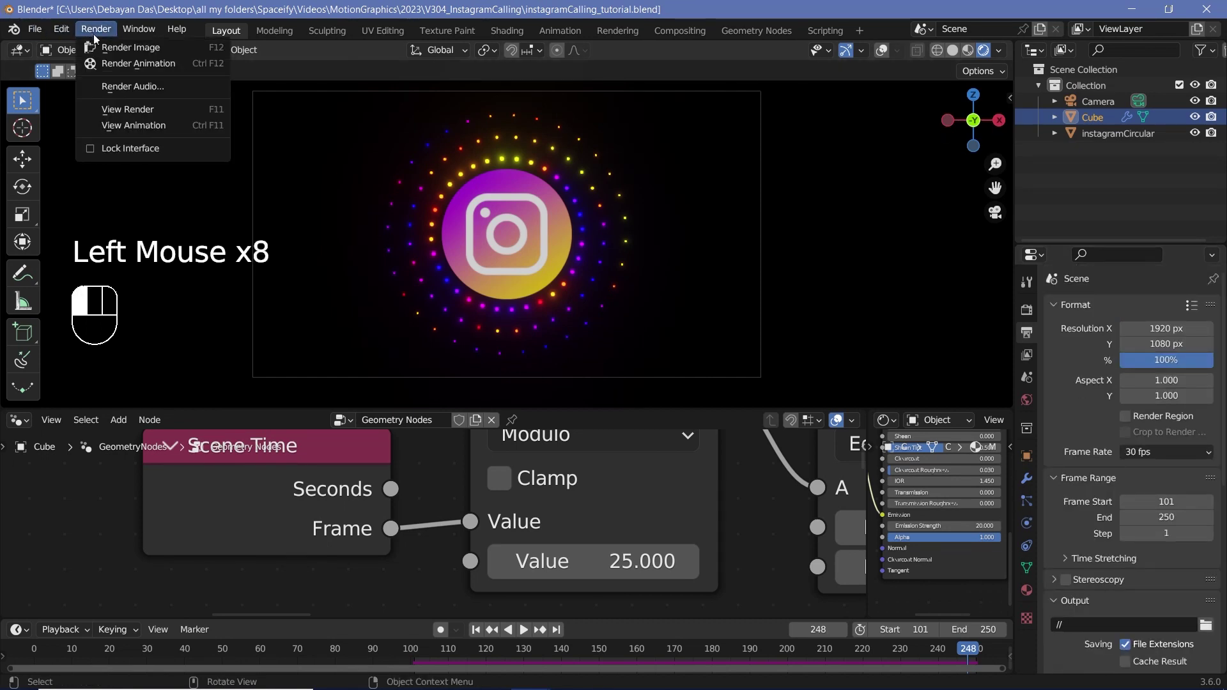